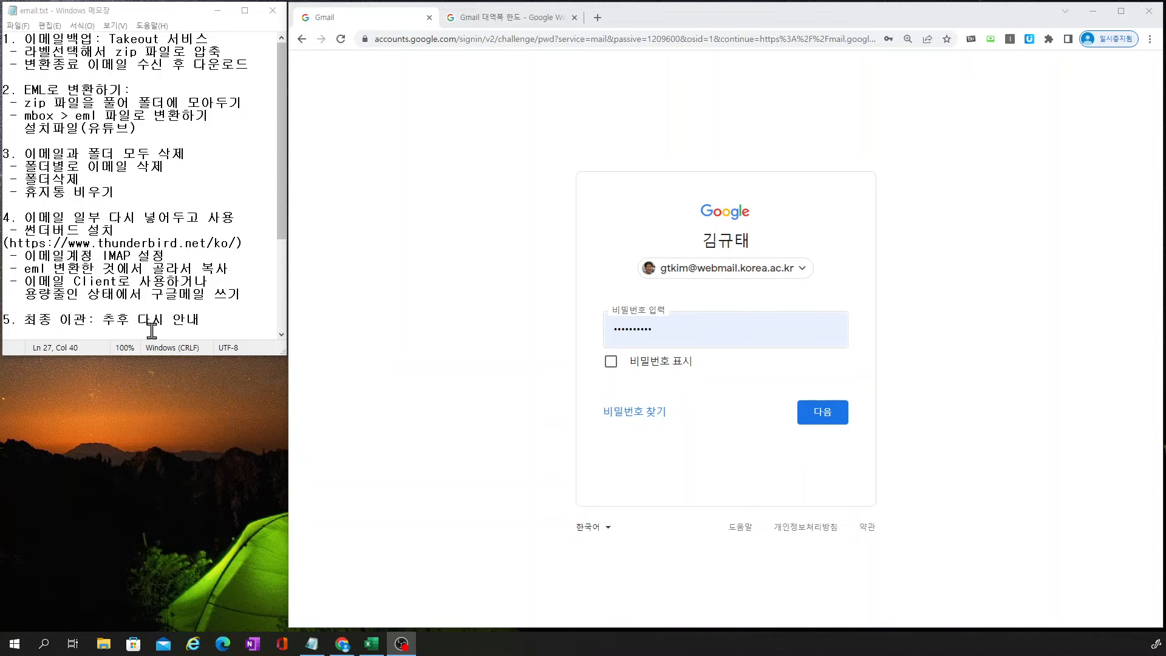
Submit the account password to sign in and land on the university Gmail inbox (16,328 messages)
left_click(822, 412)
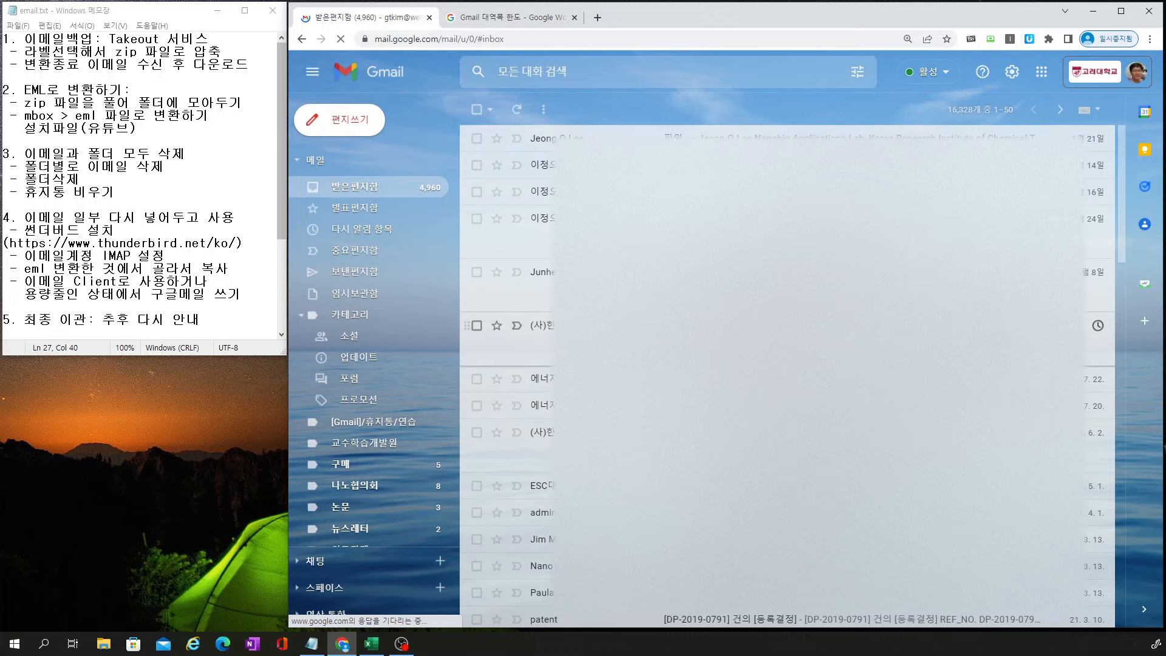
scroll(668, 346, "down", 10)
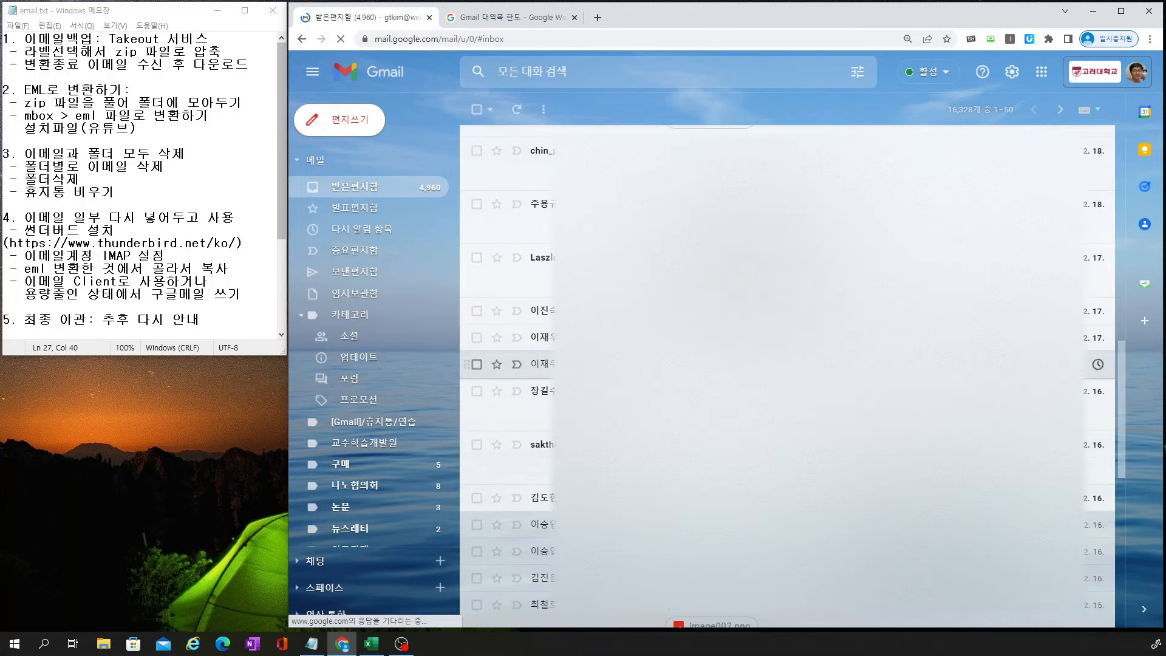
scroll(668, 364, "down", 5)
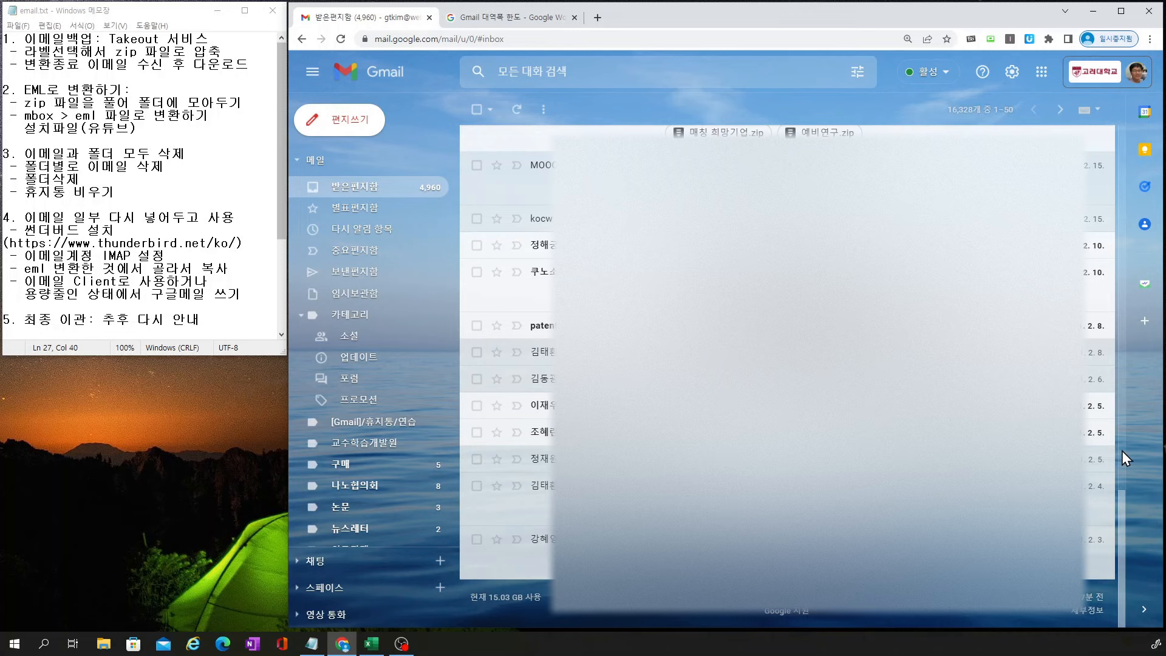
scroll(1121, 450, "up", 6)
scroll(1120, 449, "up", 10)
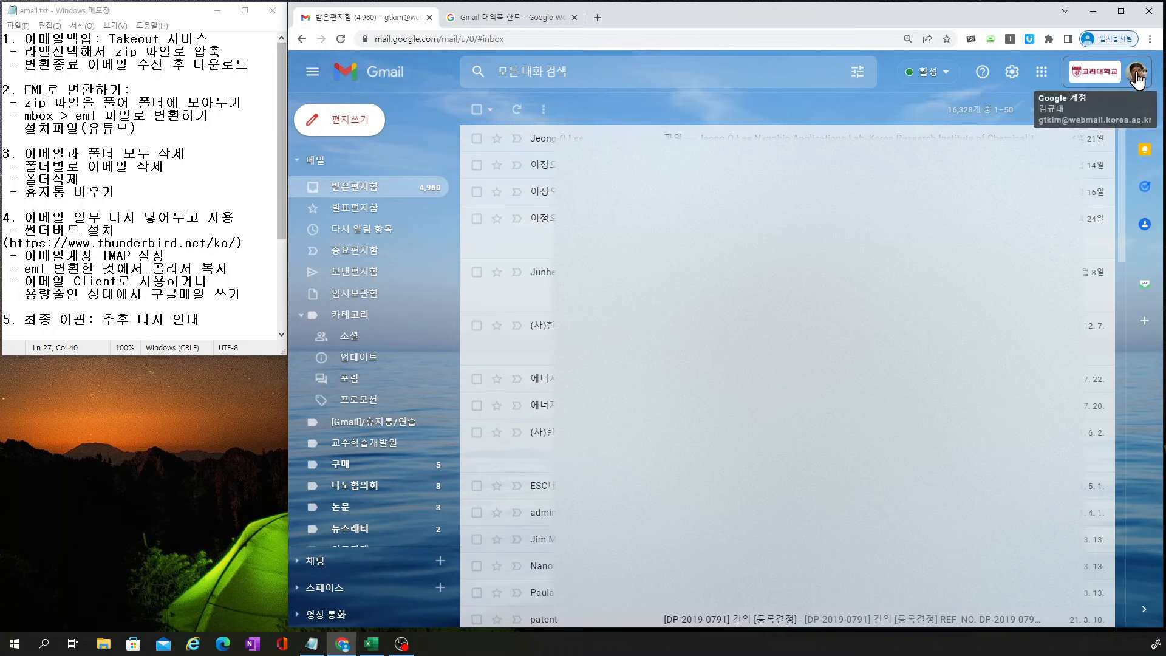
Go from the profile avatar to Google Account's Data and privacy page and its download-or-delete data section
left_click(1136, 73)
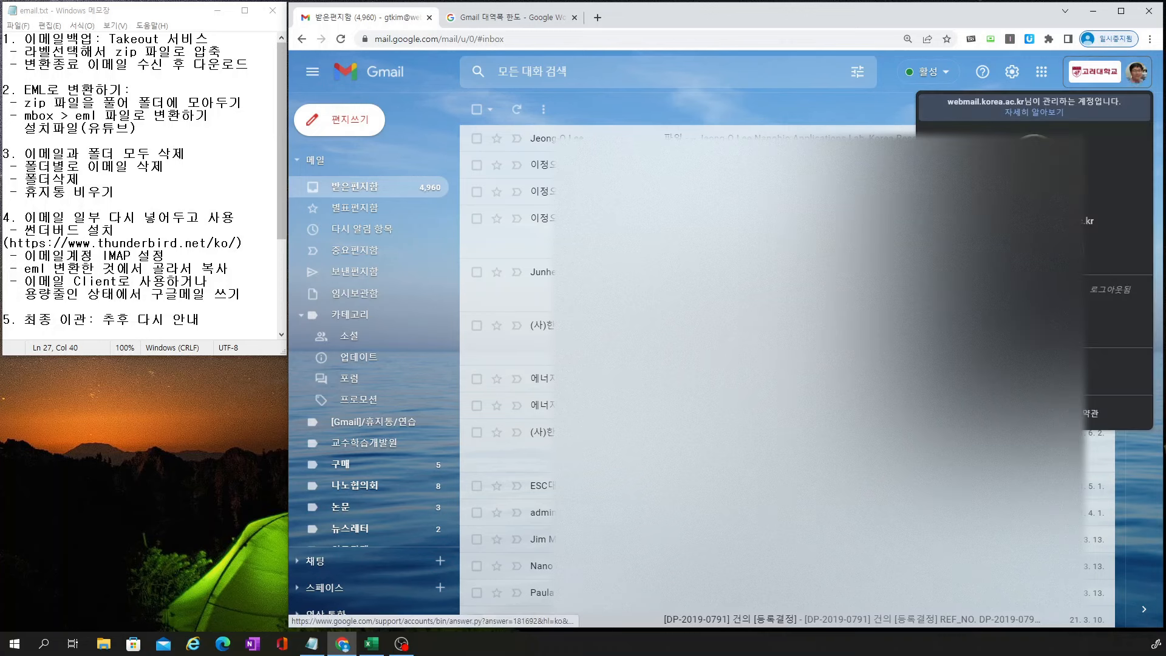
left_click(1052, 260)
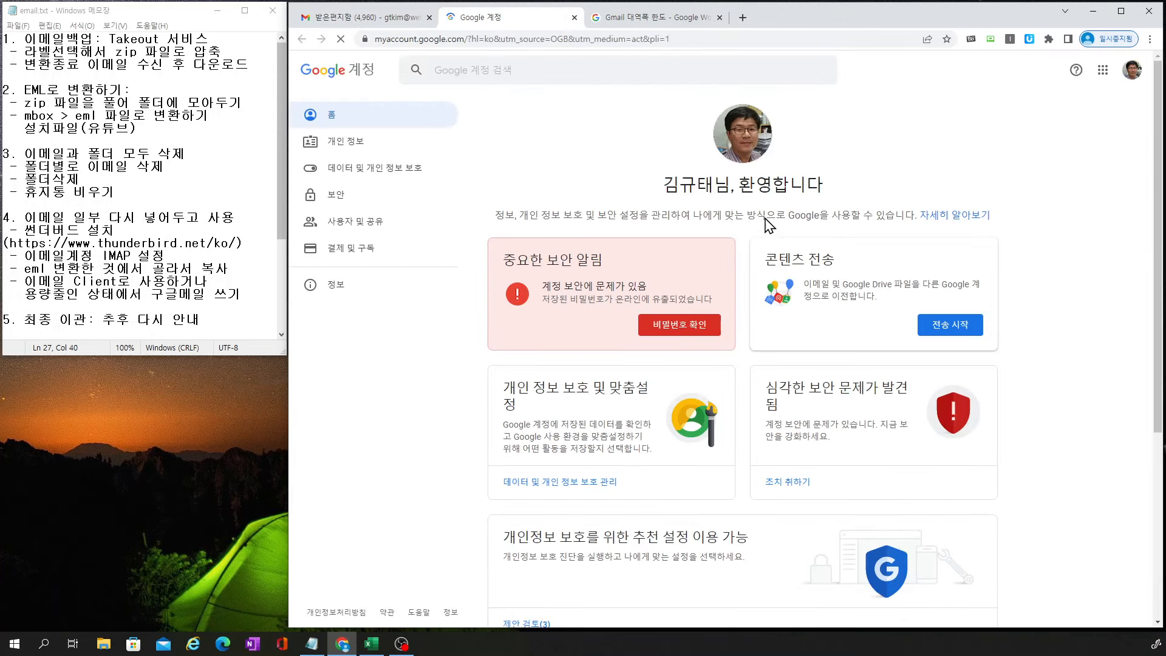
left_click(369, 173)
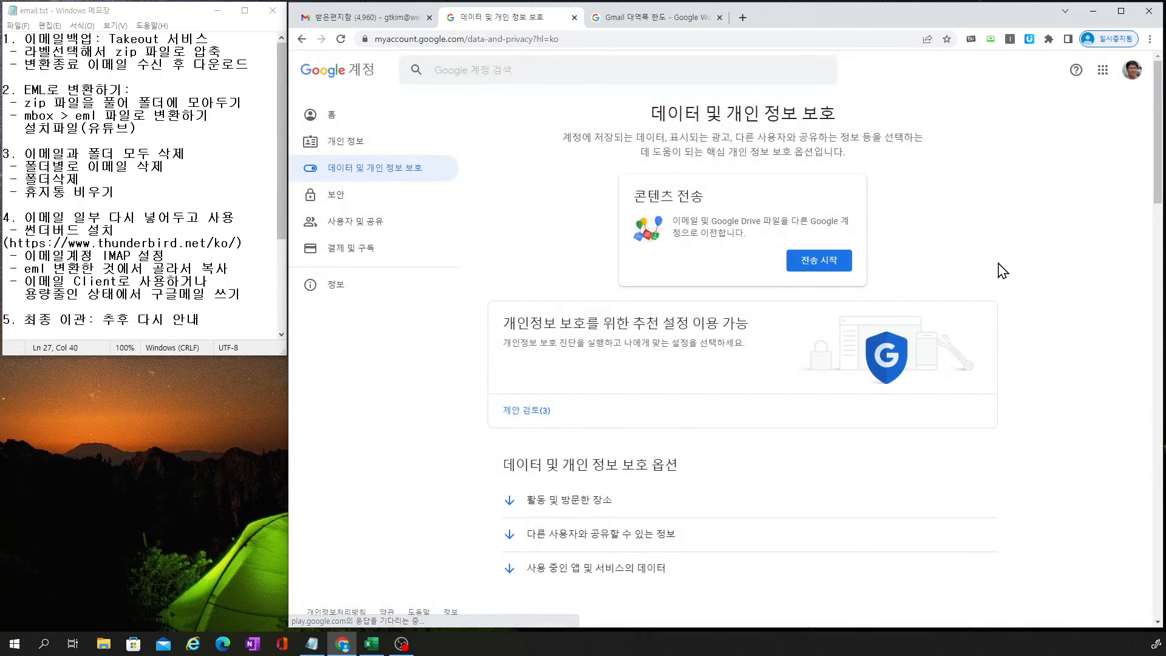
scroll(1002, 270, "down", 10)
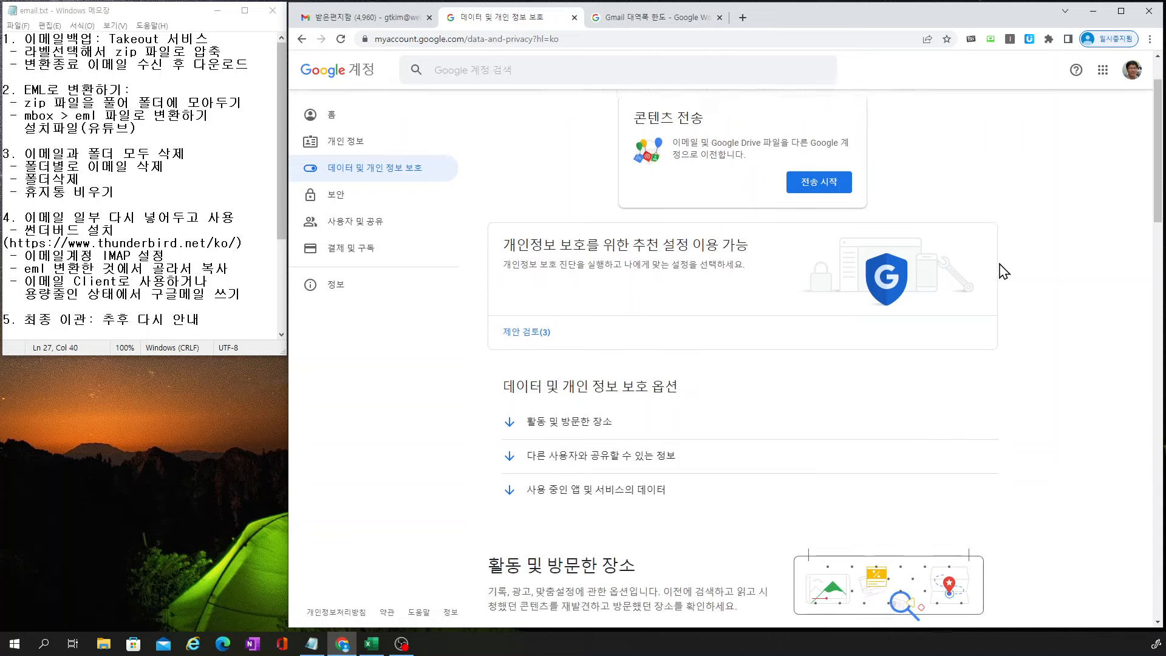
scroll(1003, 271, "down", 10)
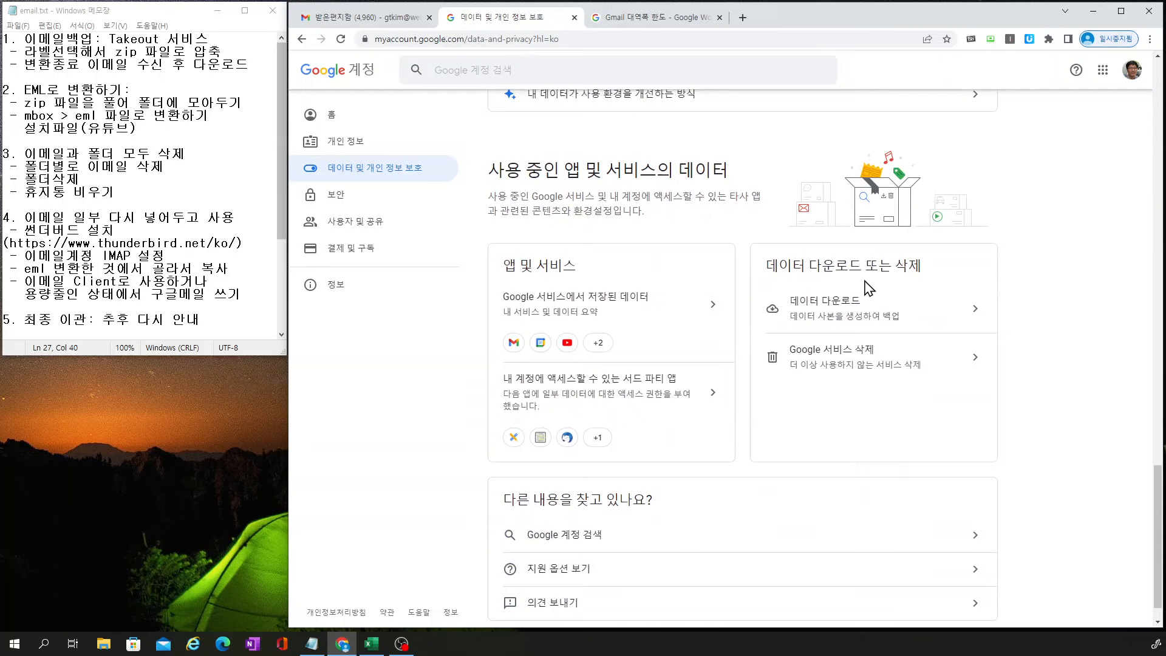
Start a Takeout data download, deselect all products, and select only Mail (1 of 53)
left_click(846, 309)
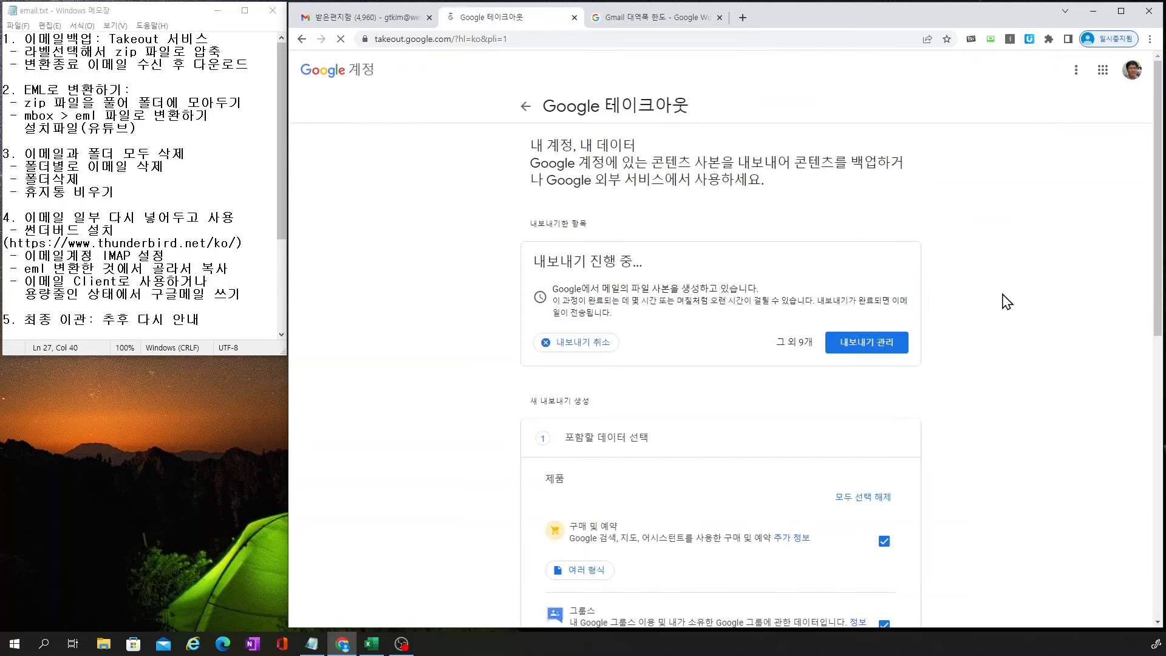
scroll(965, 297, "down", 2)
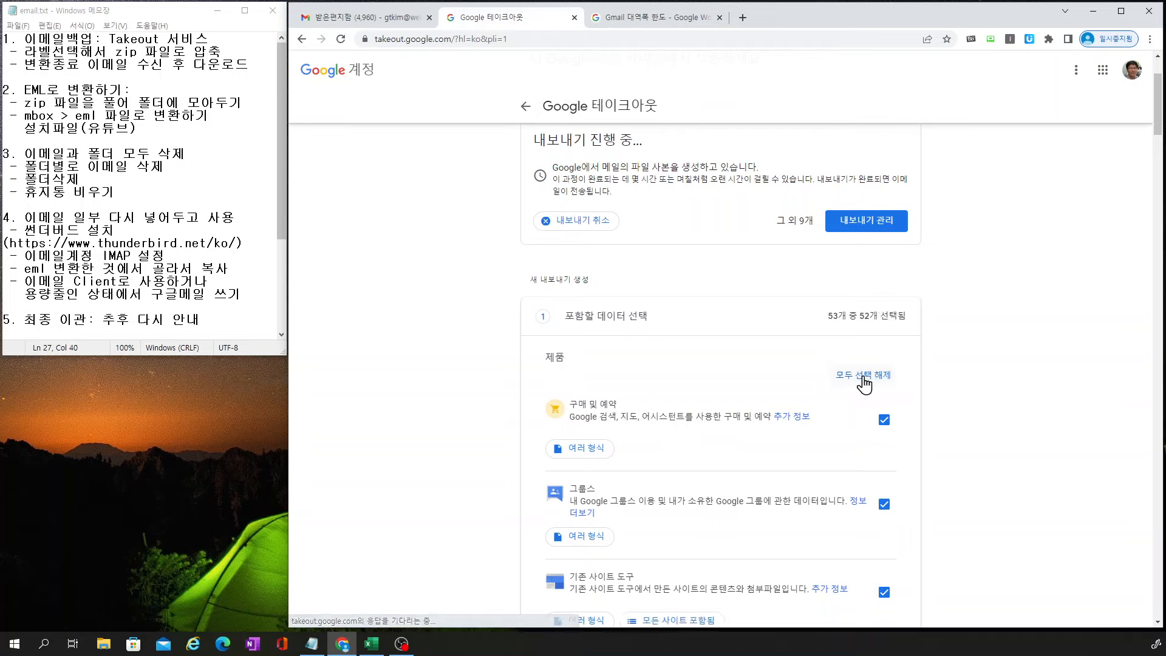
left_click(863, 377)
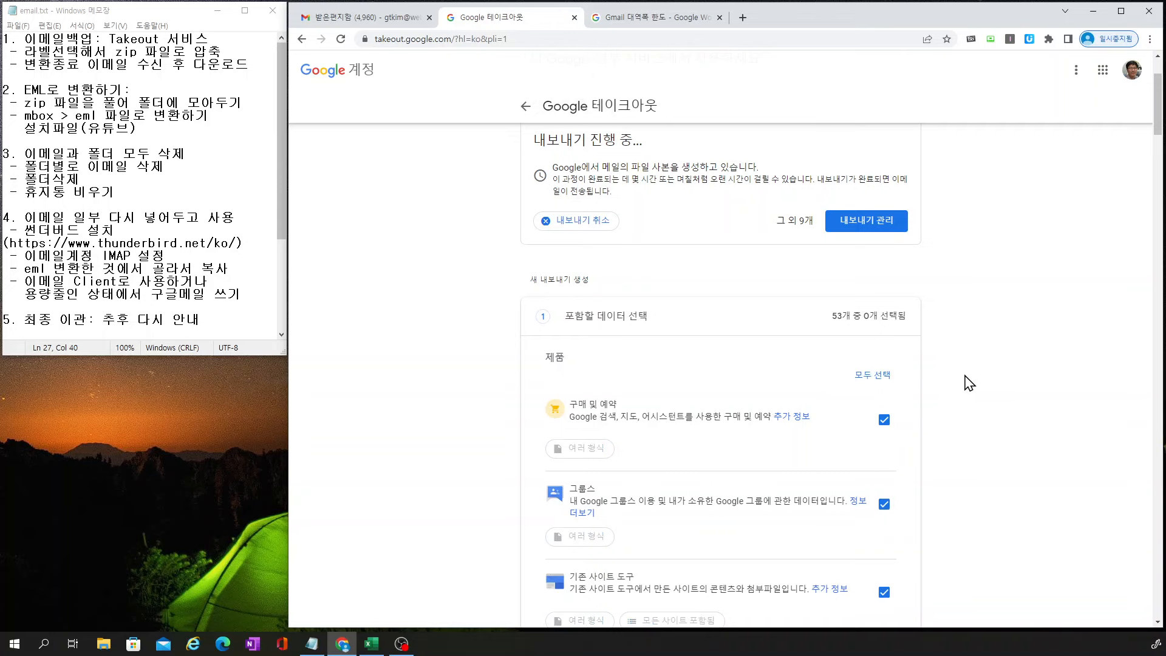
scroll(974, 370, "down", 15)
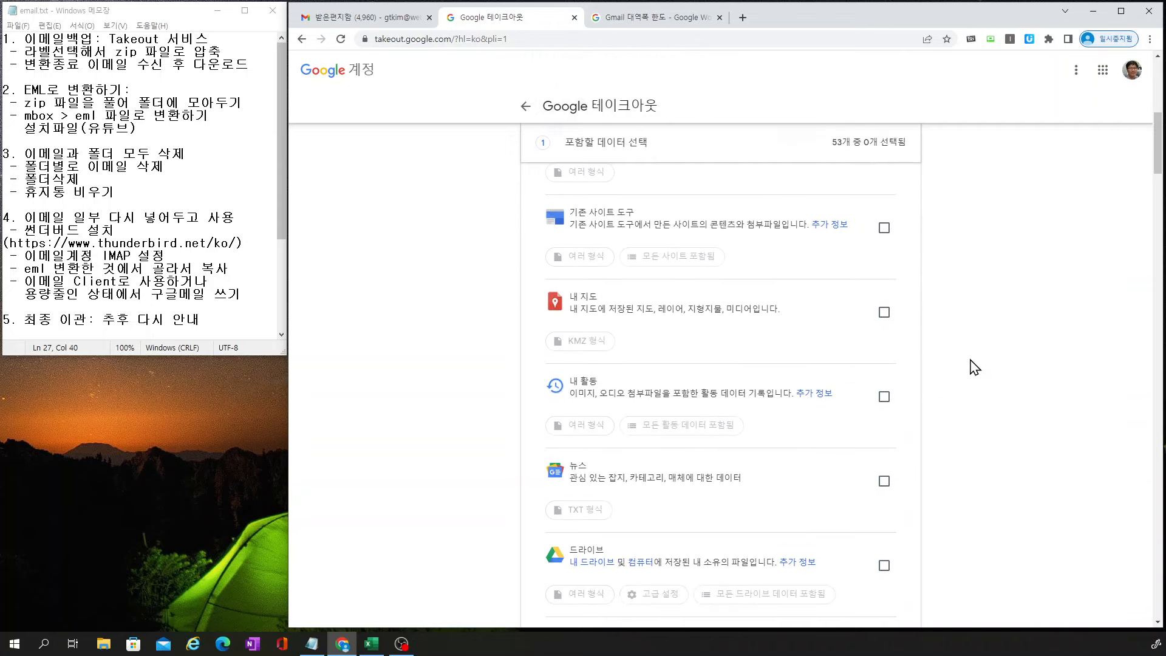
scroll(971, 364, "down", 2)
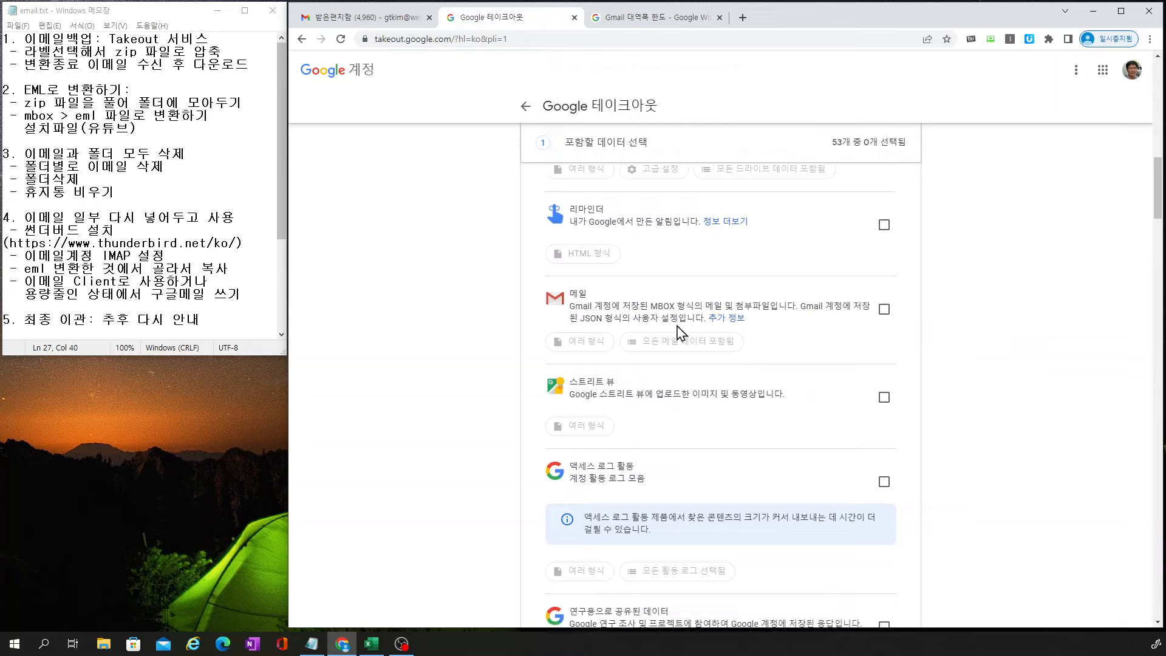
left_click(884, 309)
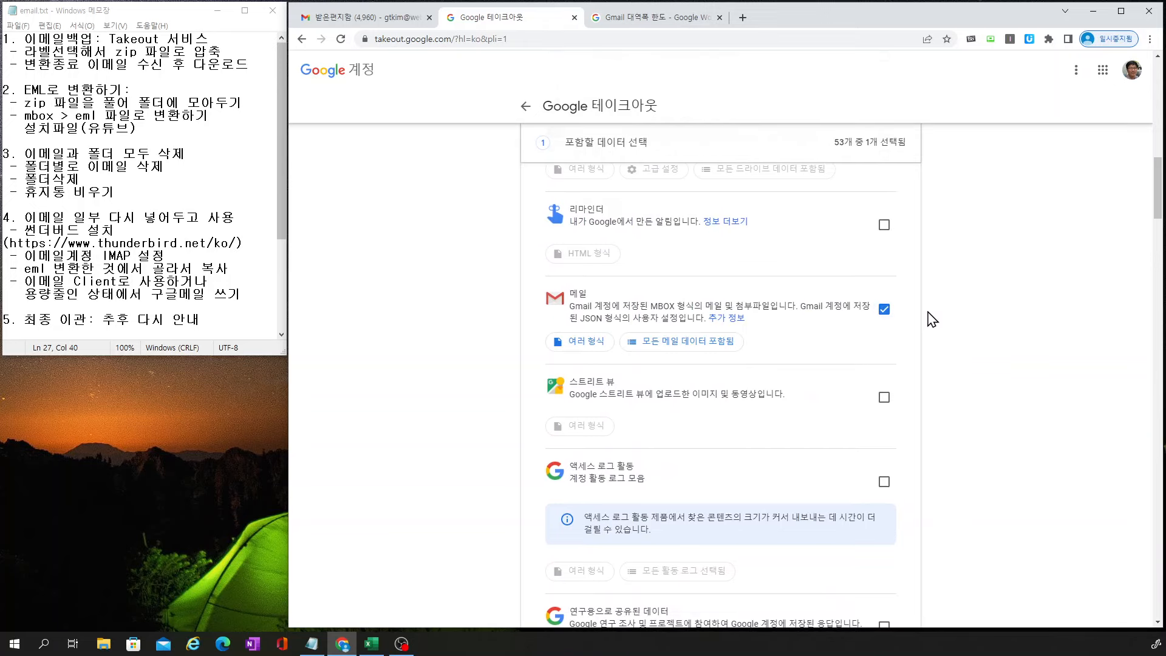
Switch Mail from all messages to chosen labels, including 교수학습개발원, 구매, 나노협의회, 논문 and 뉴스레터
left_click(686, 346)
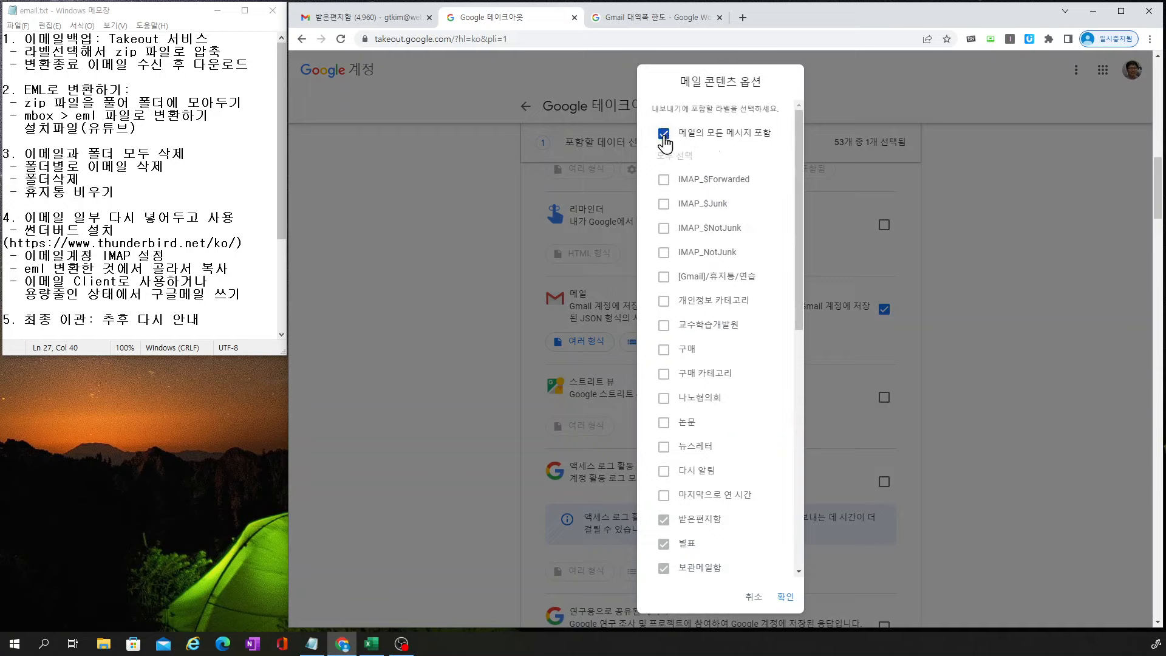
left_click(663, 134)
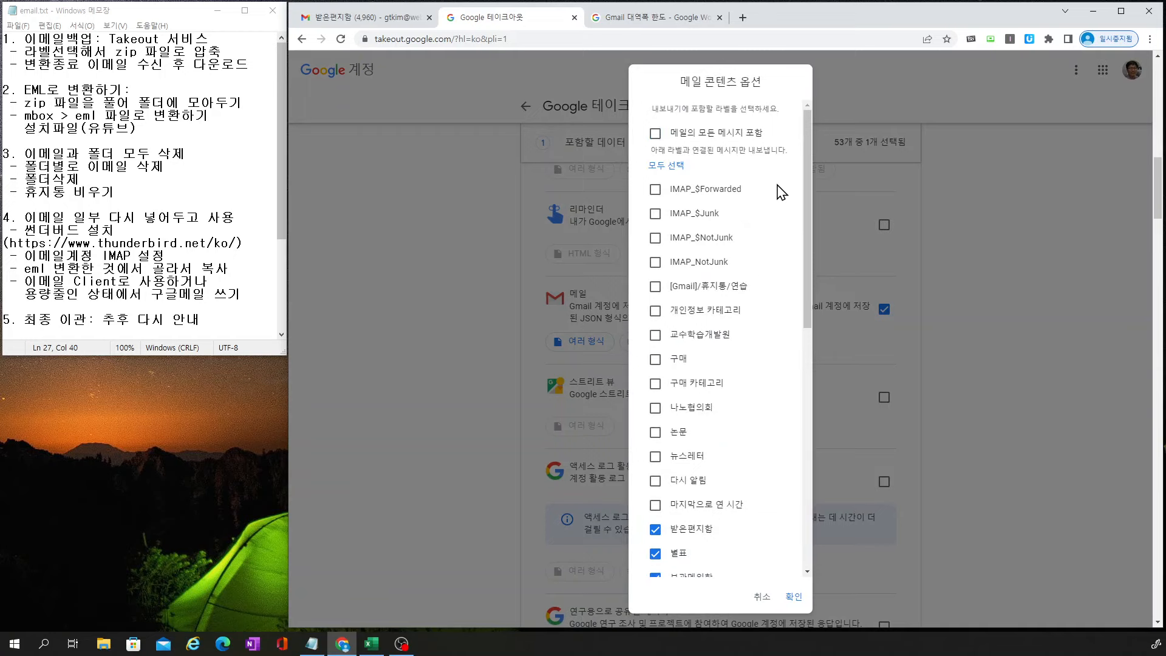
left_click_drag(807, 184, 807, 185)
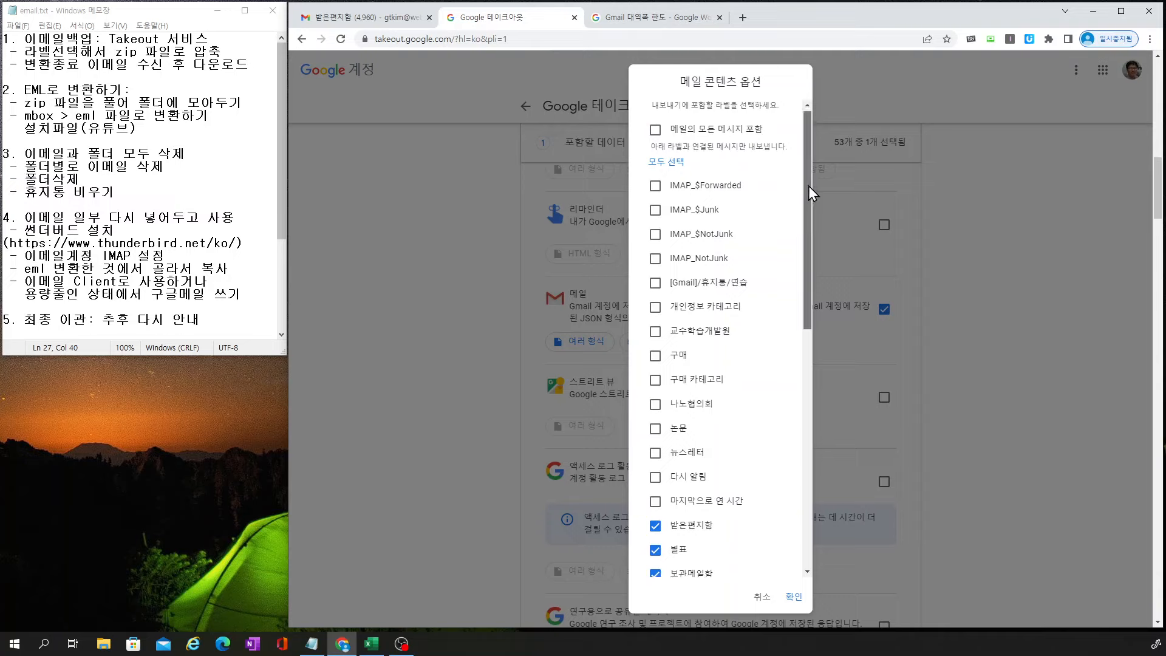
left_click_drag(807, 185, 806, 201)
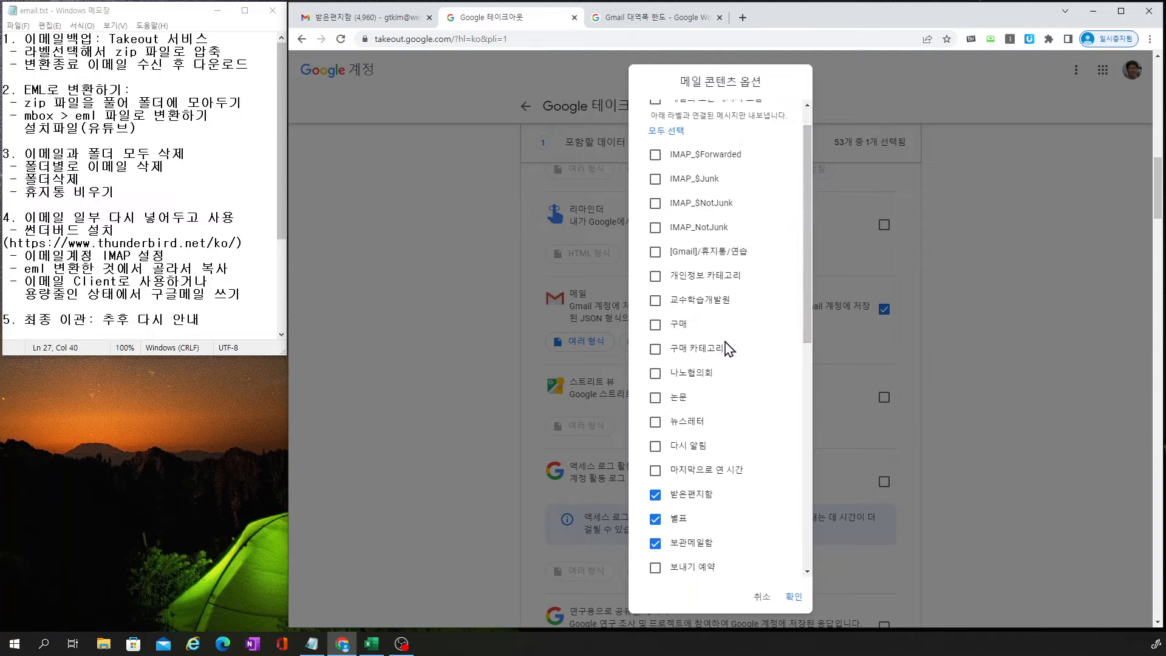
left_click(656, 301)
left_click(656, 324)
left_click(655, 374)
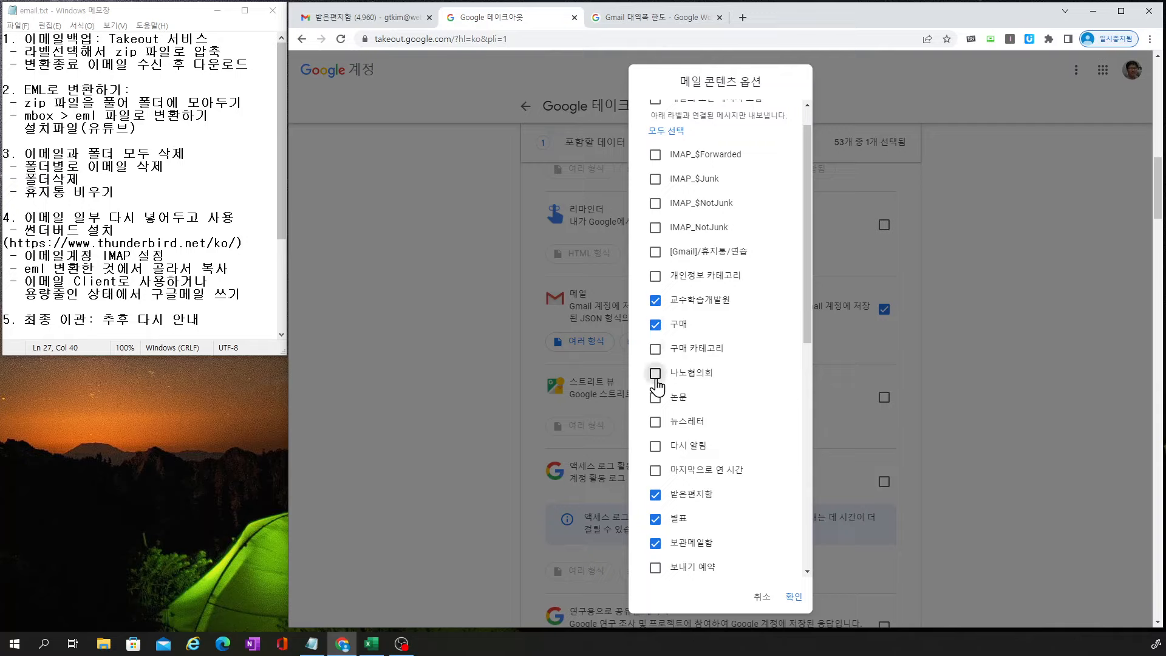
left_click(656, 397)
left_click(660, 423)
Exclude 별표, 임시보관함 and 채팅, include 연구과제, 참고논문, 혁신선도대학 and 협력연구, and confirm
scroll(741, 408, "down", 3)
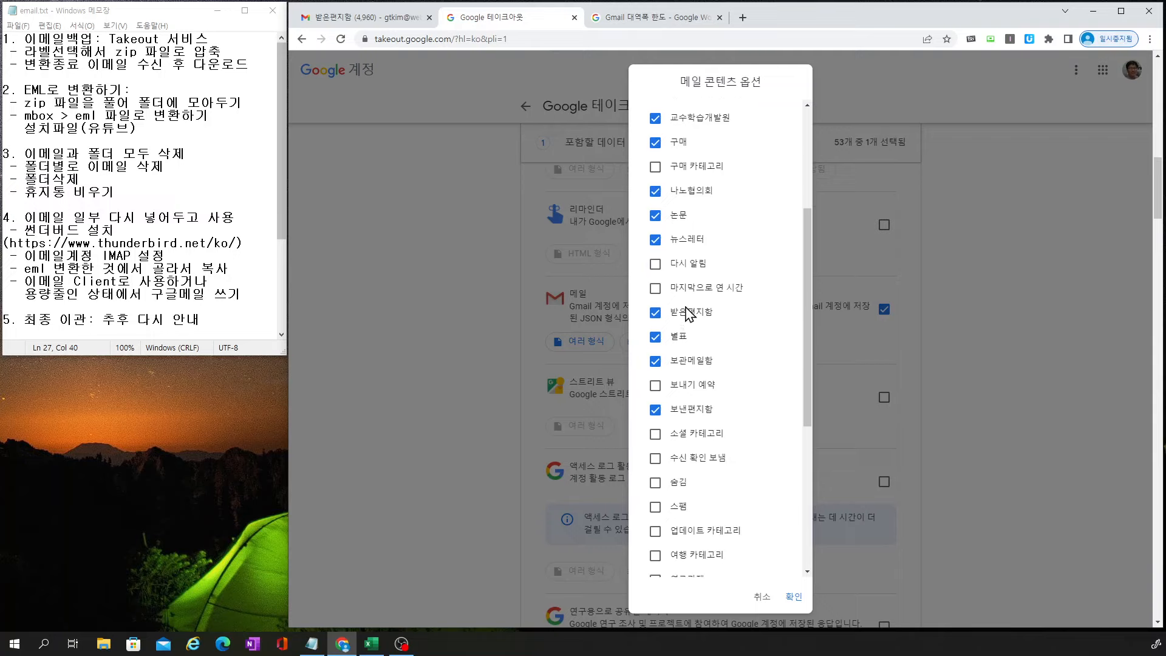
left_click(654, 338)
scroll(755, 340, "down", 1)
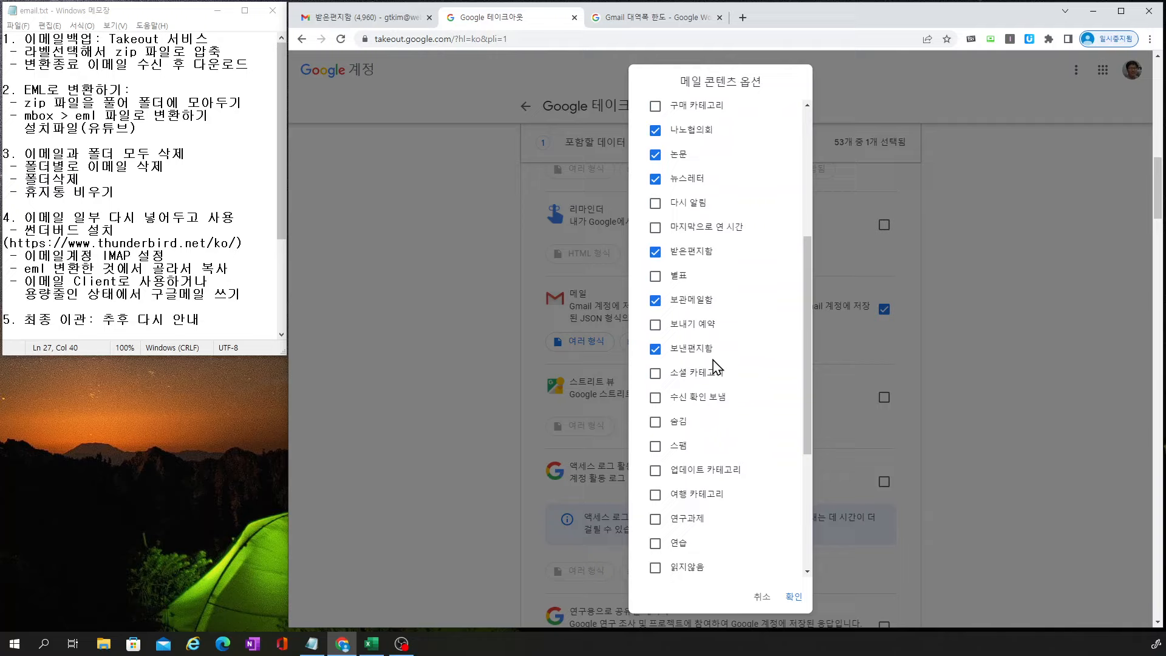
scroll(715, 369, "down", 2)
scroll(720, 361, "down", 1)
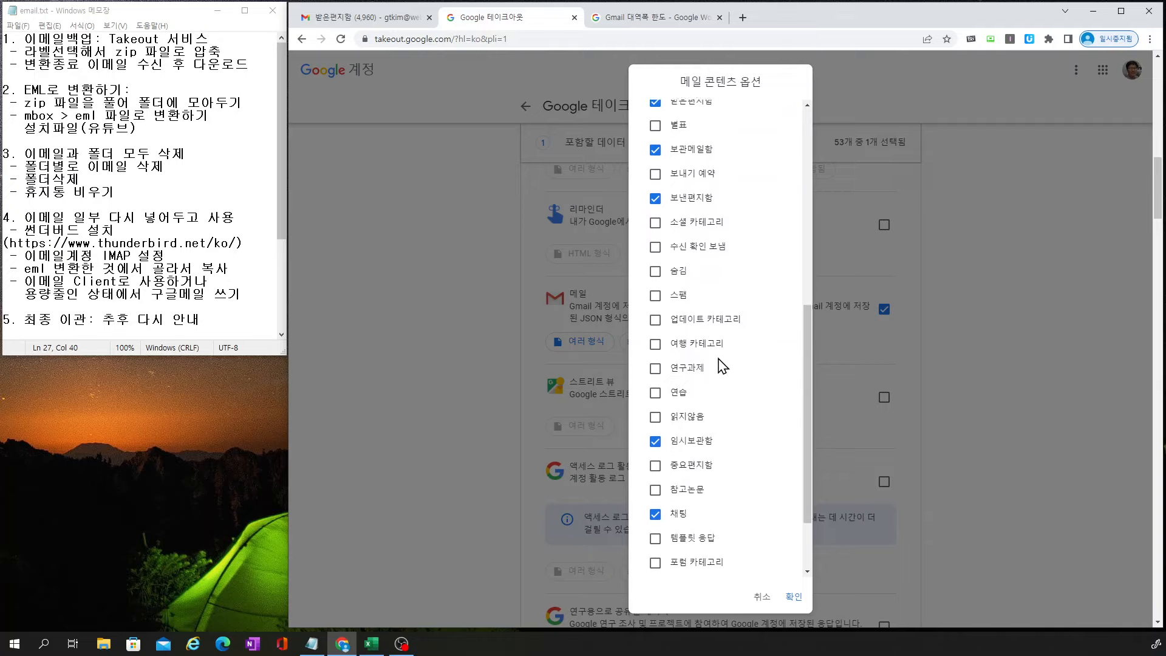
left_click(655, 339)
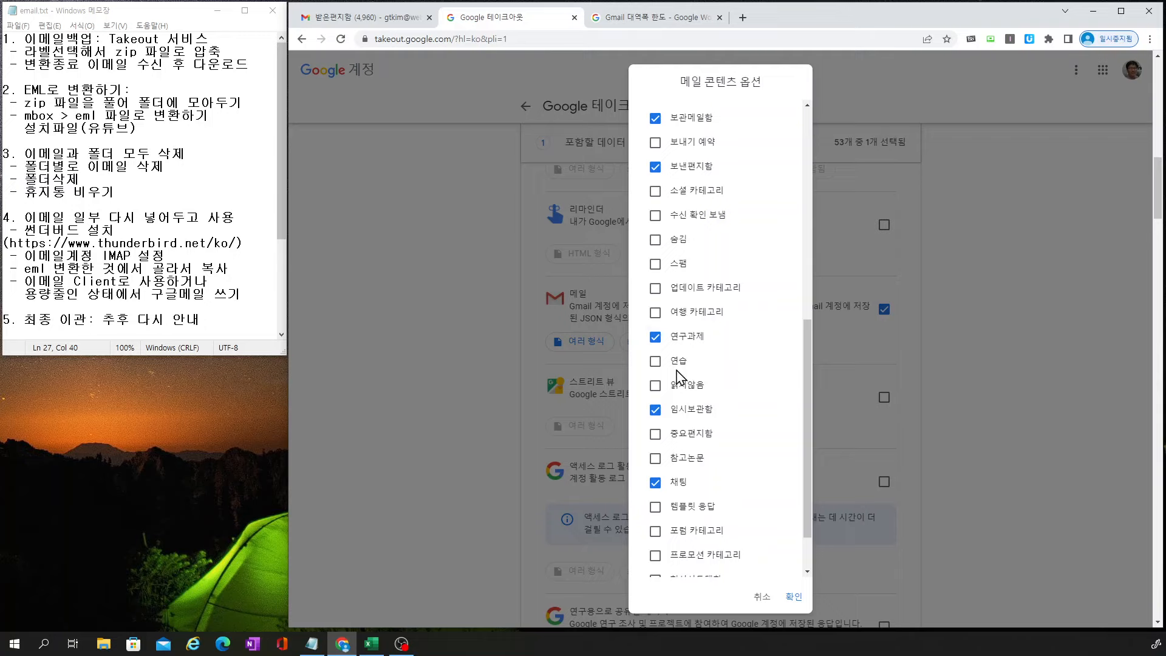
scroll(670, 430, "down", 1)
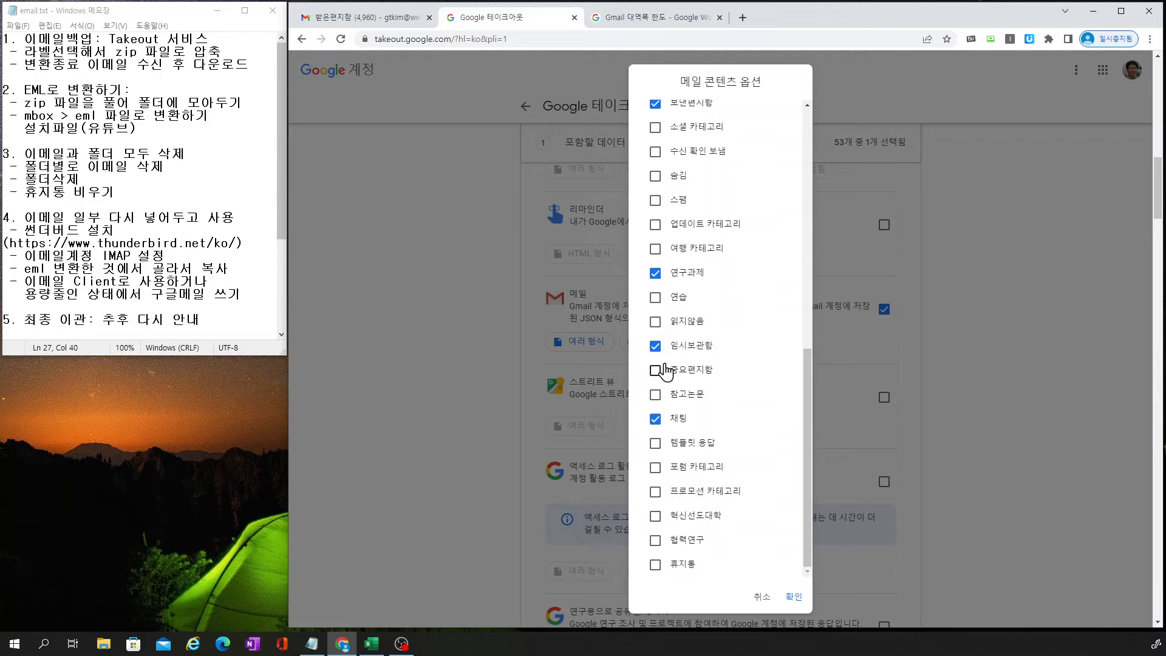
left_click(656, 344)
left_click(656, 419)
left_click(655, 395)
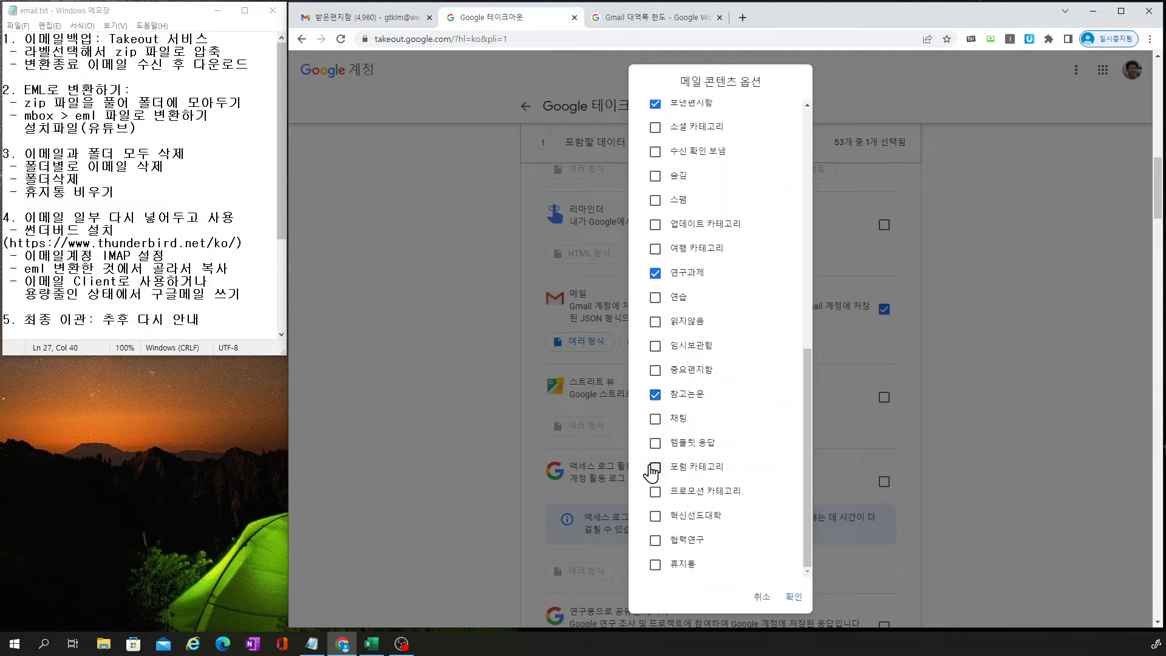
scroll(654, 486, "down", 2)
left_click(656, 517)
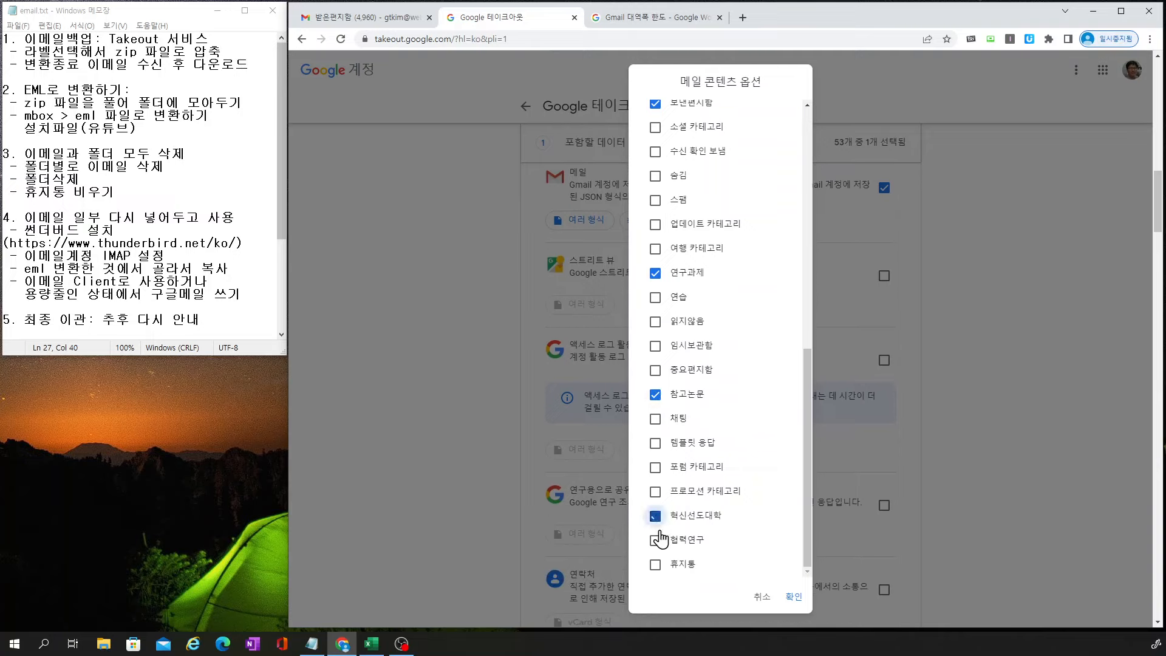
left_click(656, 540)
left_click(792, 597)
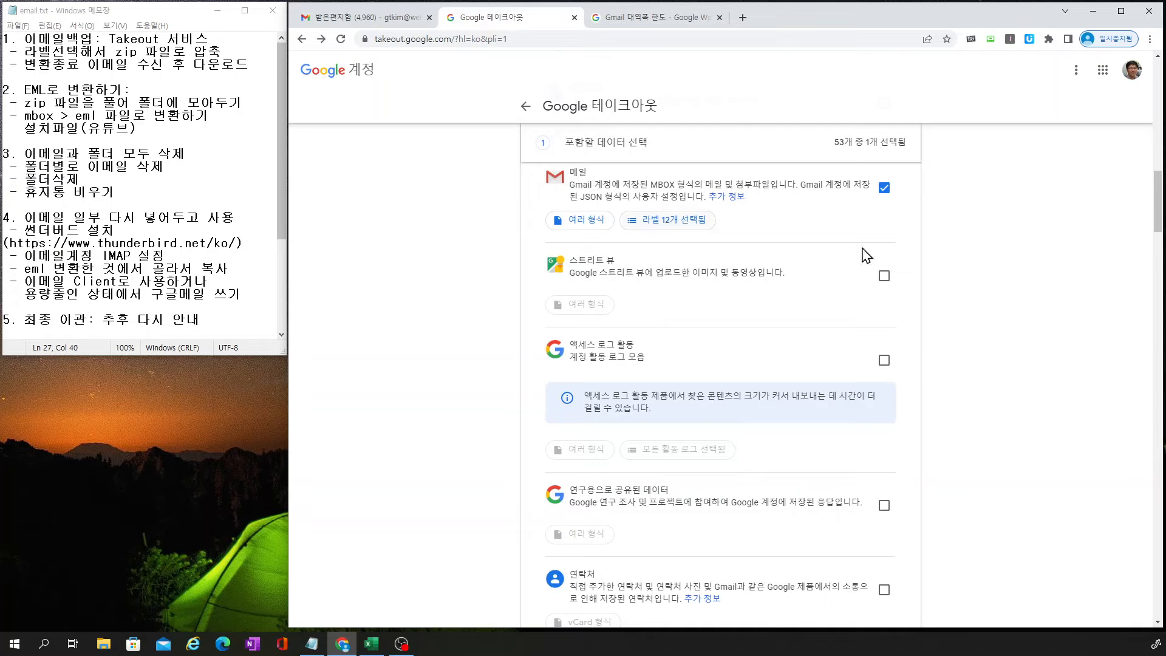
Create a one-time zip mail export with 50GB file size, then bring up the Takeout-duration chart in Excel
scroll(974, 375, "down", 6)
scroll(967, 378, "down", 12)
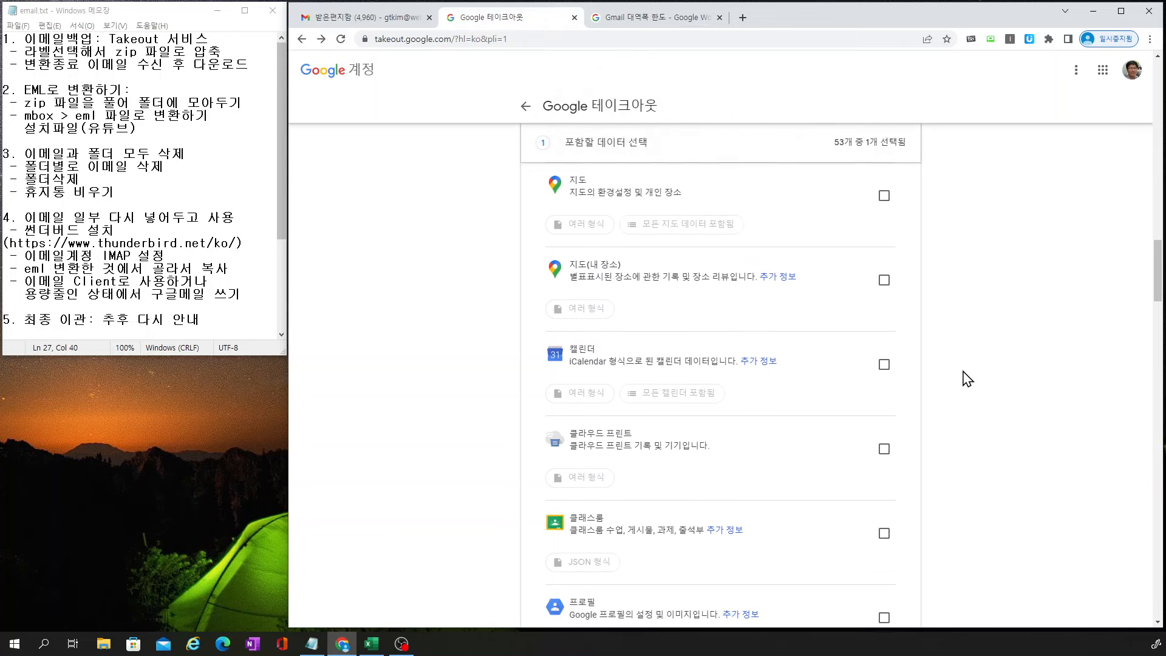
scroll(967, 379, "down", 15)
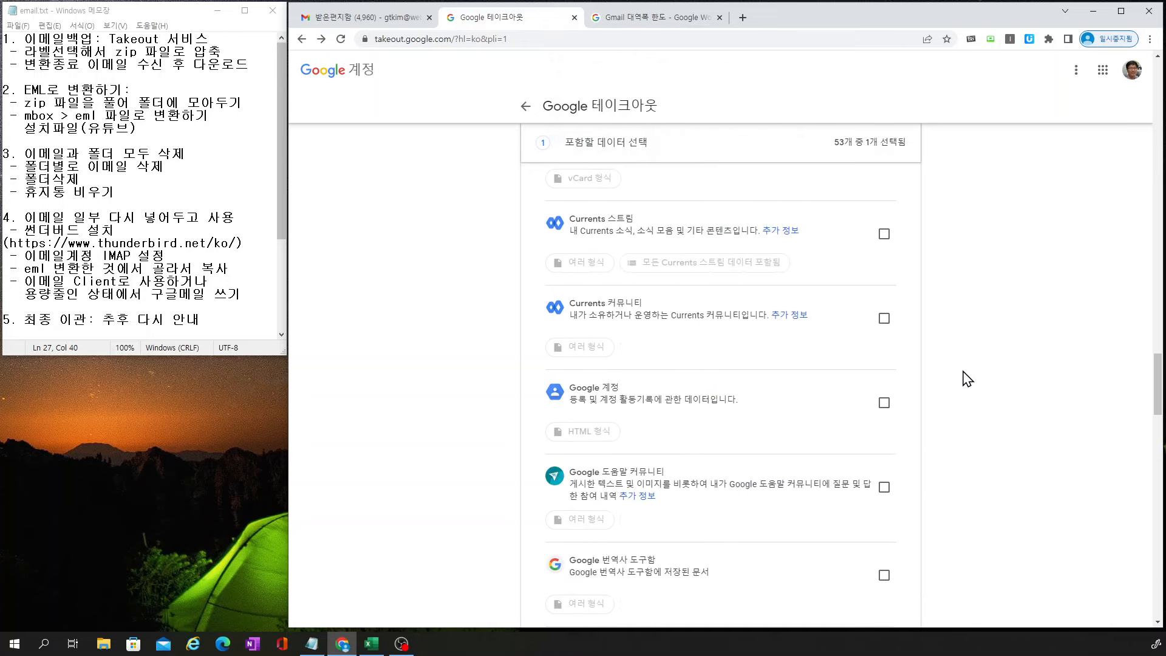
scroll(966, 378, "down", 10)
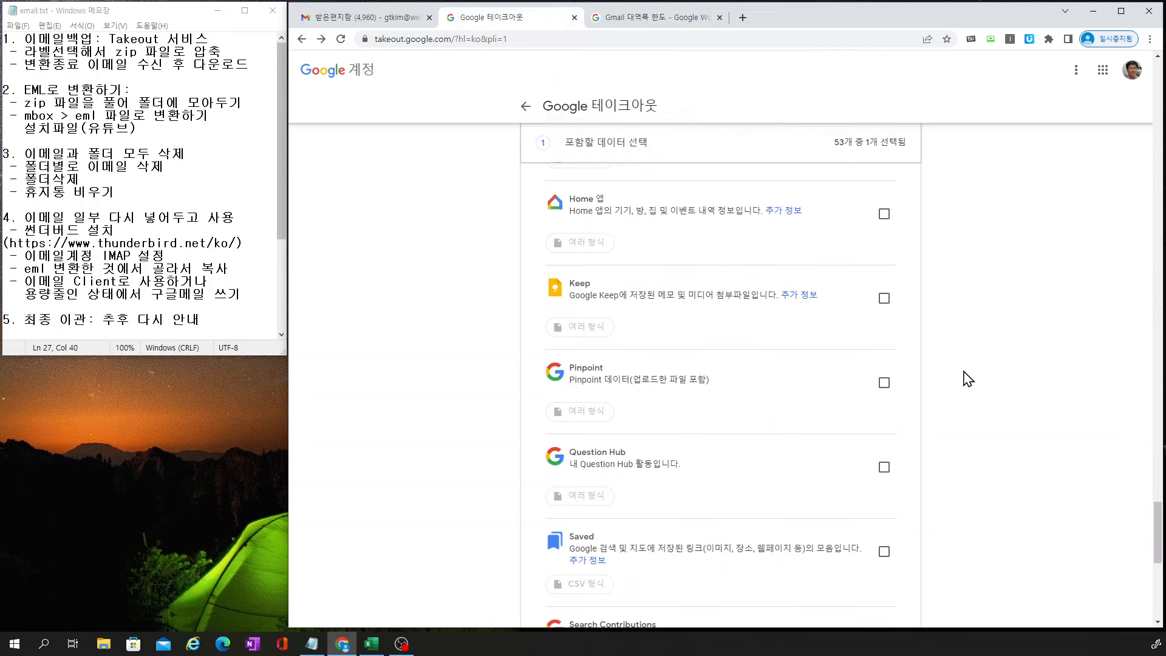
left_click(875, 478)
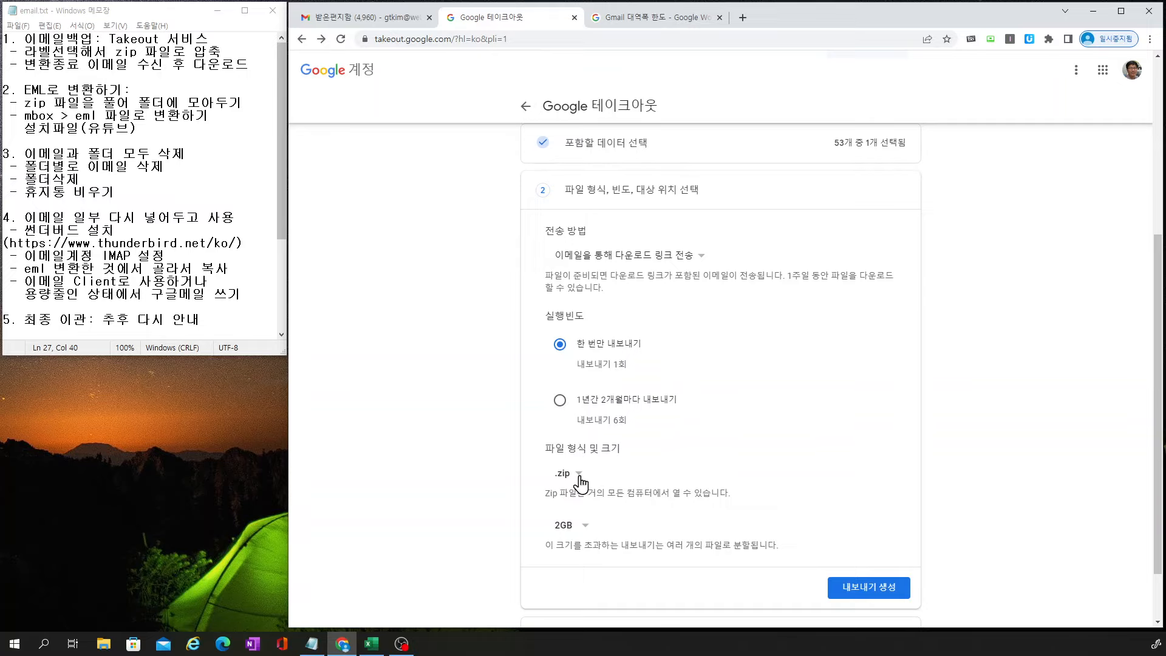
left_click(586, 529)
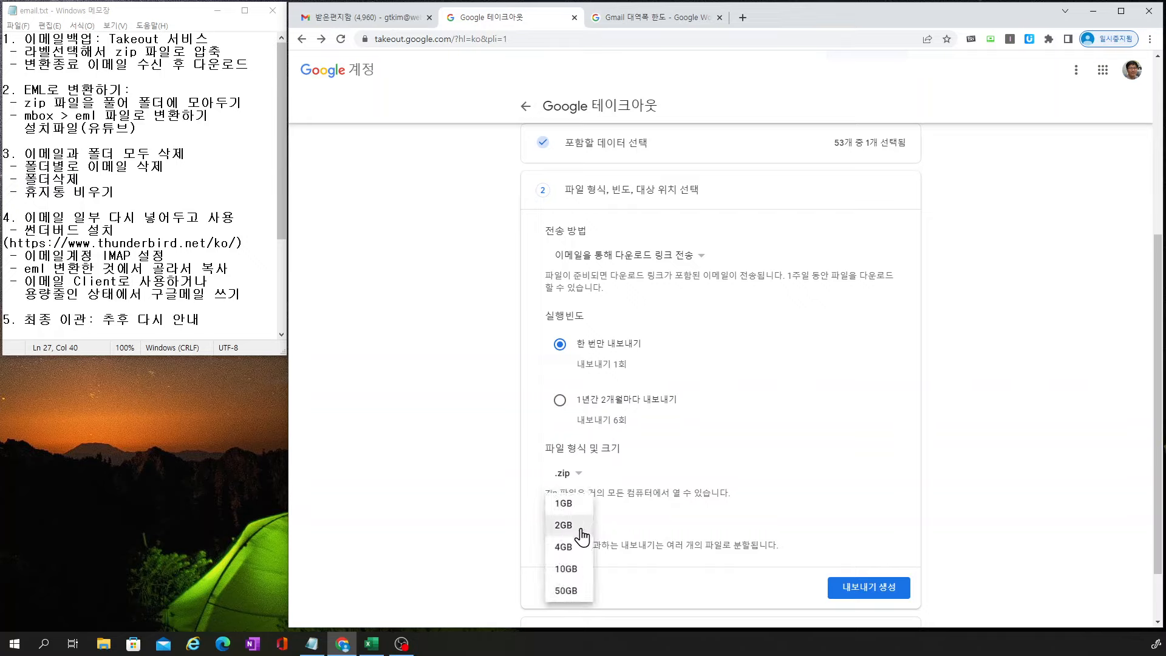
left_click(566, 591)
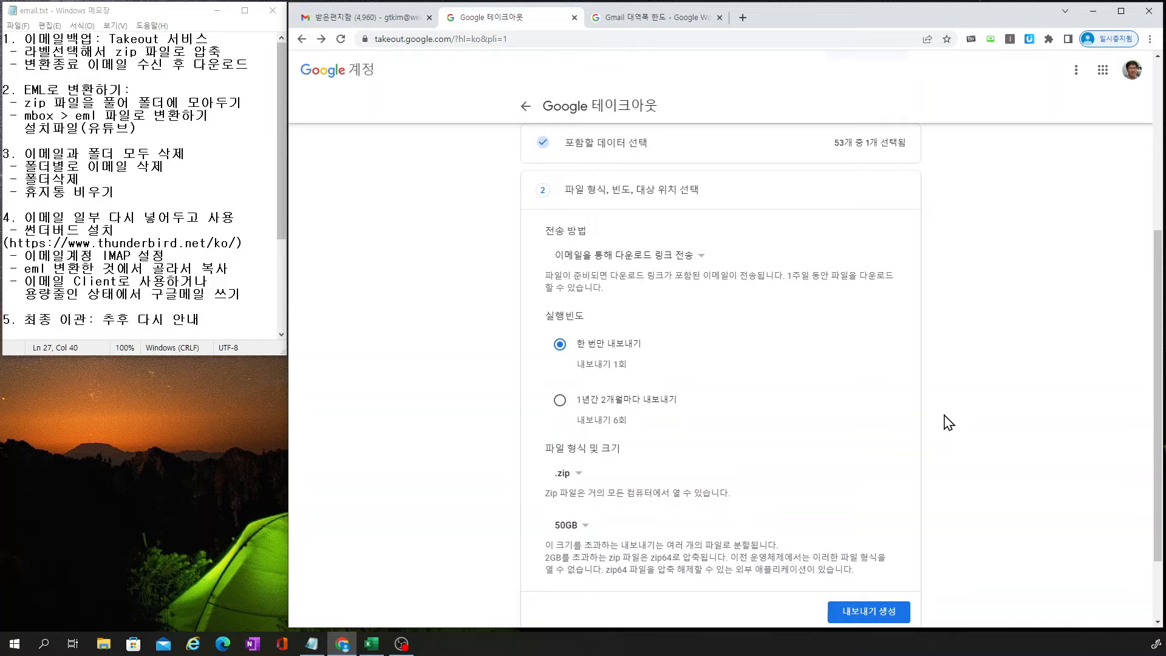
scroll(948, 423, "down", 3)
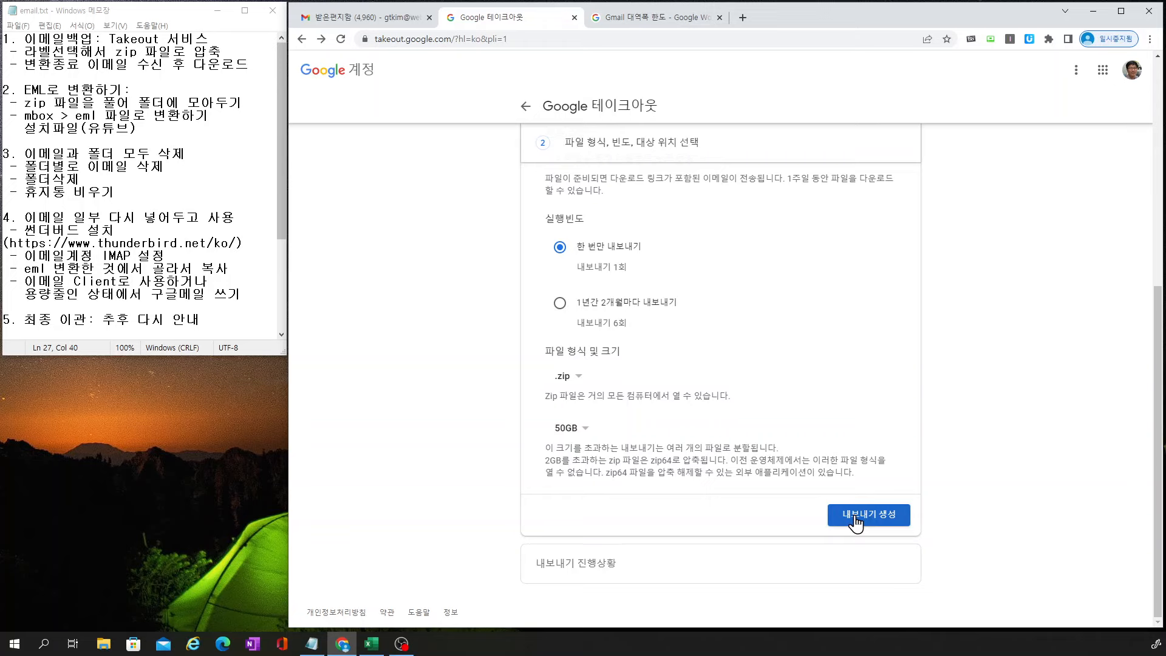
left_click(856, 517)
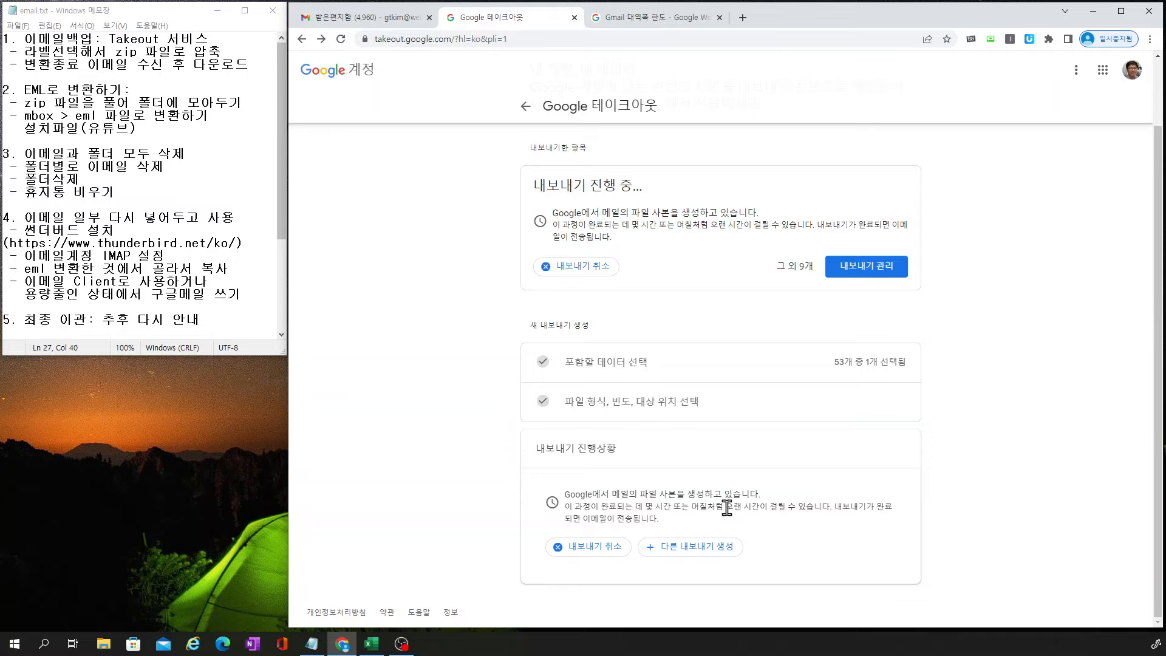
left_click(372, 645)
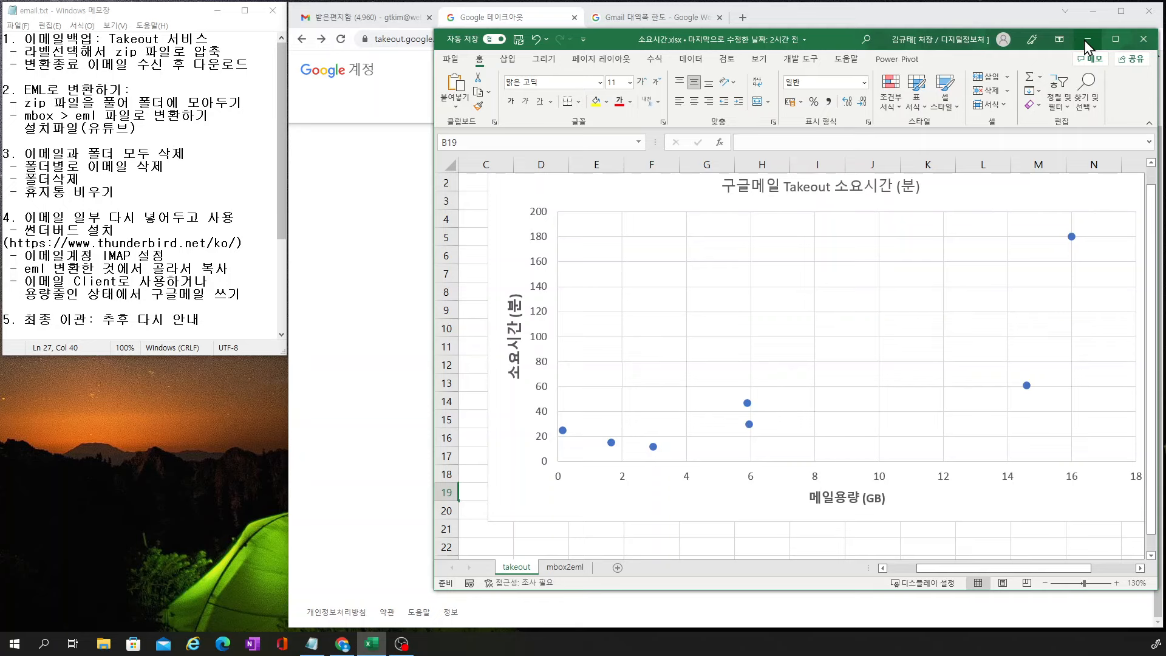
left_click(1087, 40)
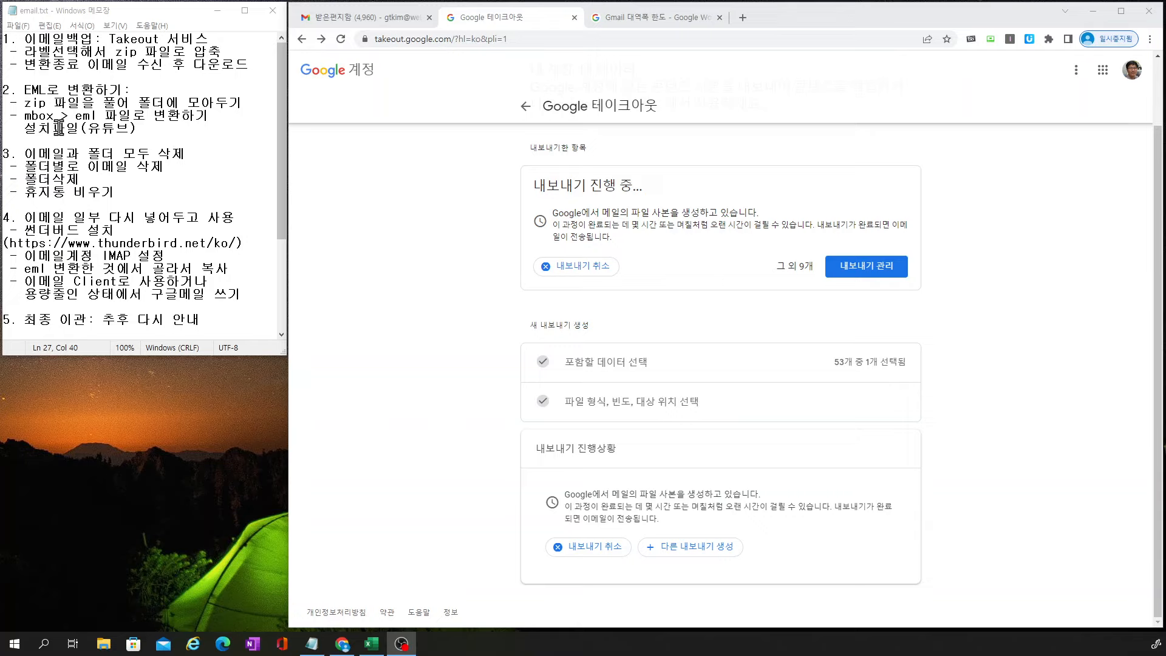
Check the Notepad outline, then return to the Gmail inbox while the export runs
left_click(75, 52)
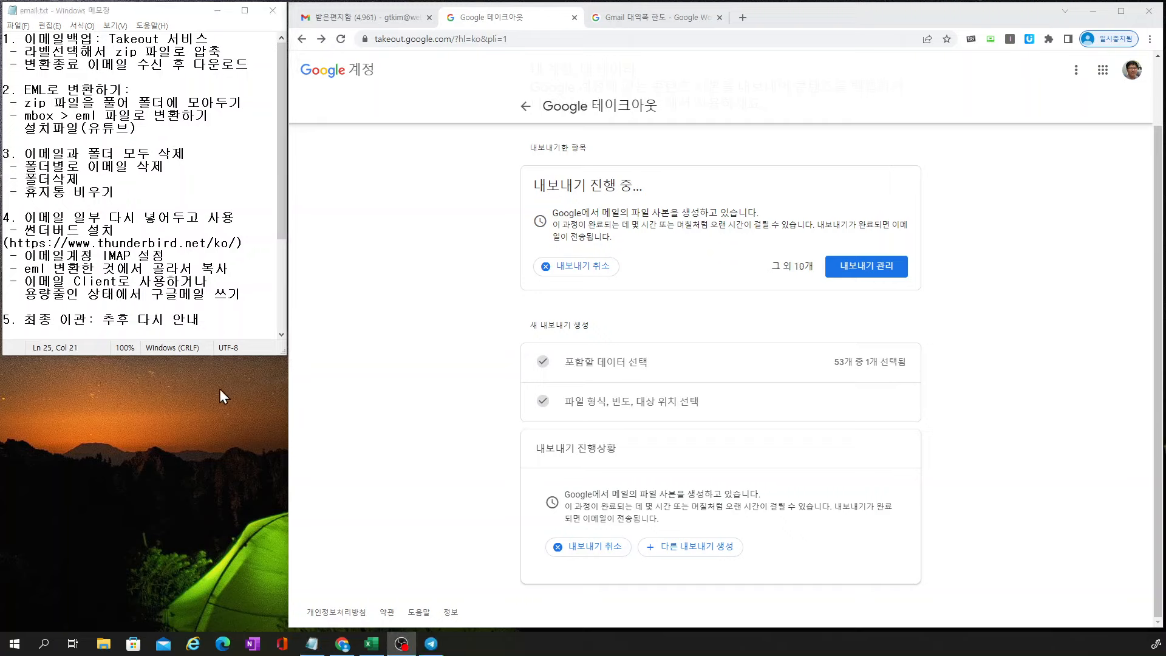
left_click(383, 18)
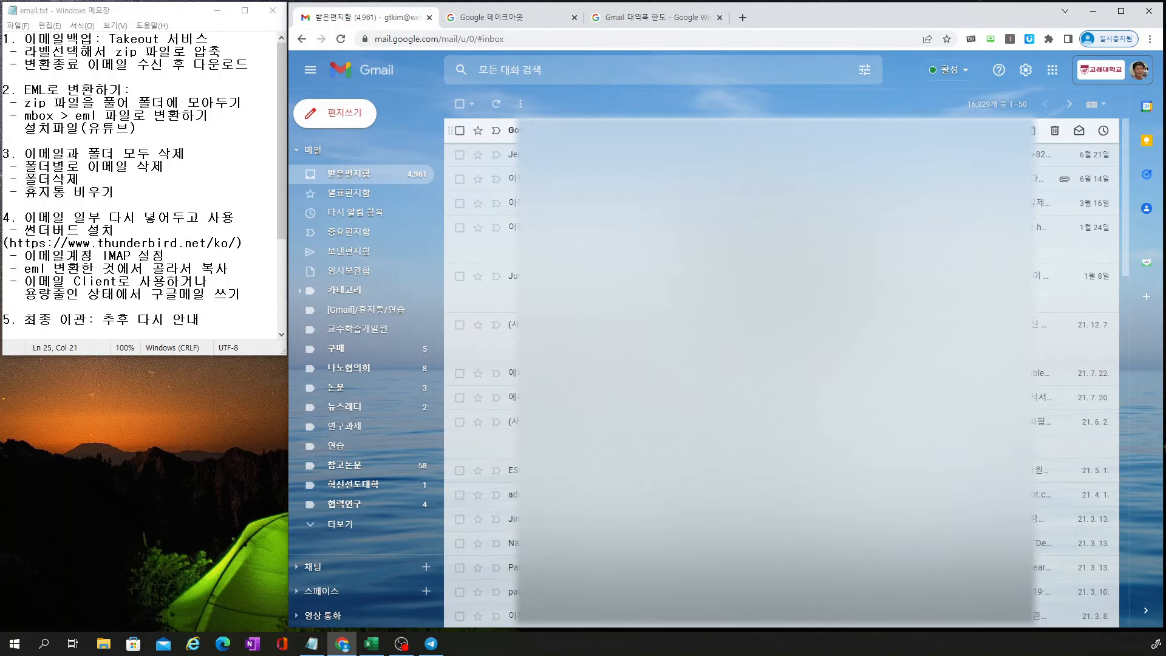
Open the Google data download email and follow its Download files link
left_click(768, 130)
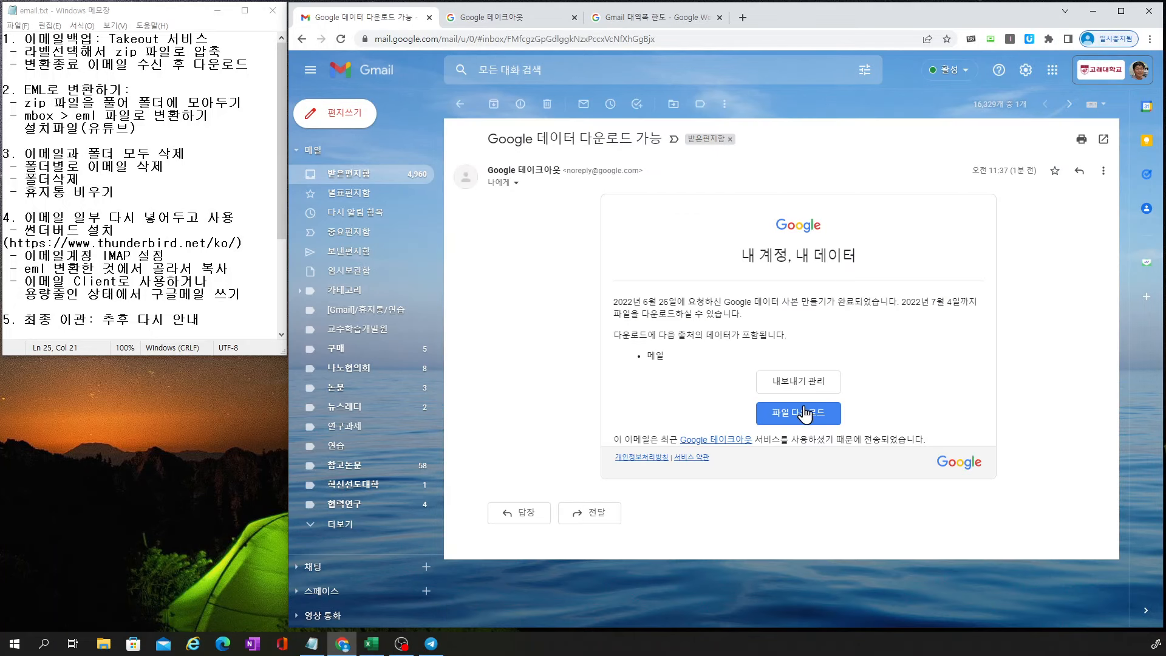
left_click(797, 413)
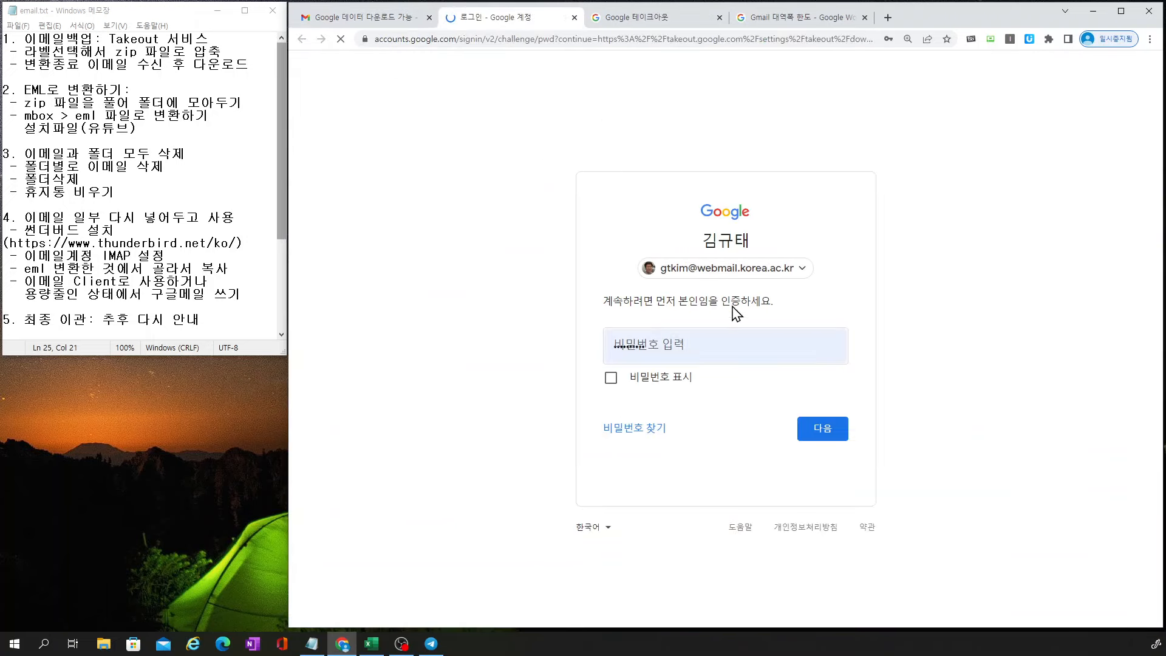
Verify identity with the saved password and scroll the Manage exports list to the 11.07GB mail export
left_click(825, 438)
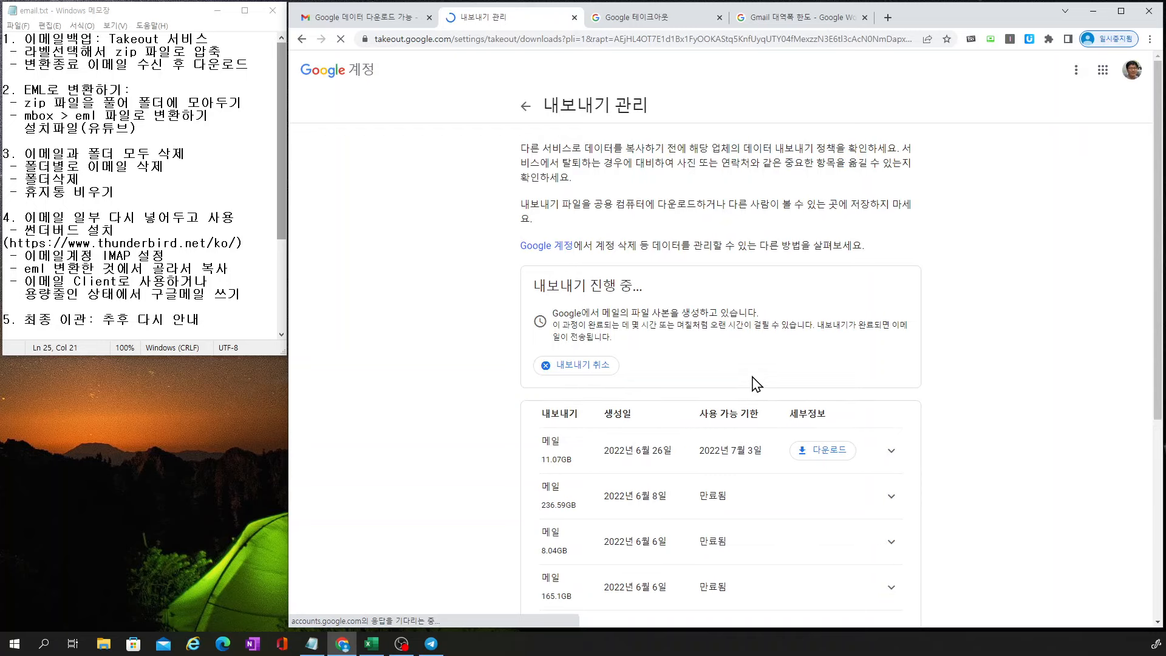
scroll(961, 372, "down", 1)
scroll(962, 372, "down", 2)
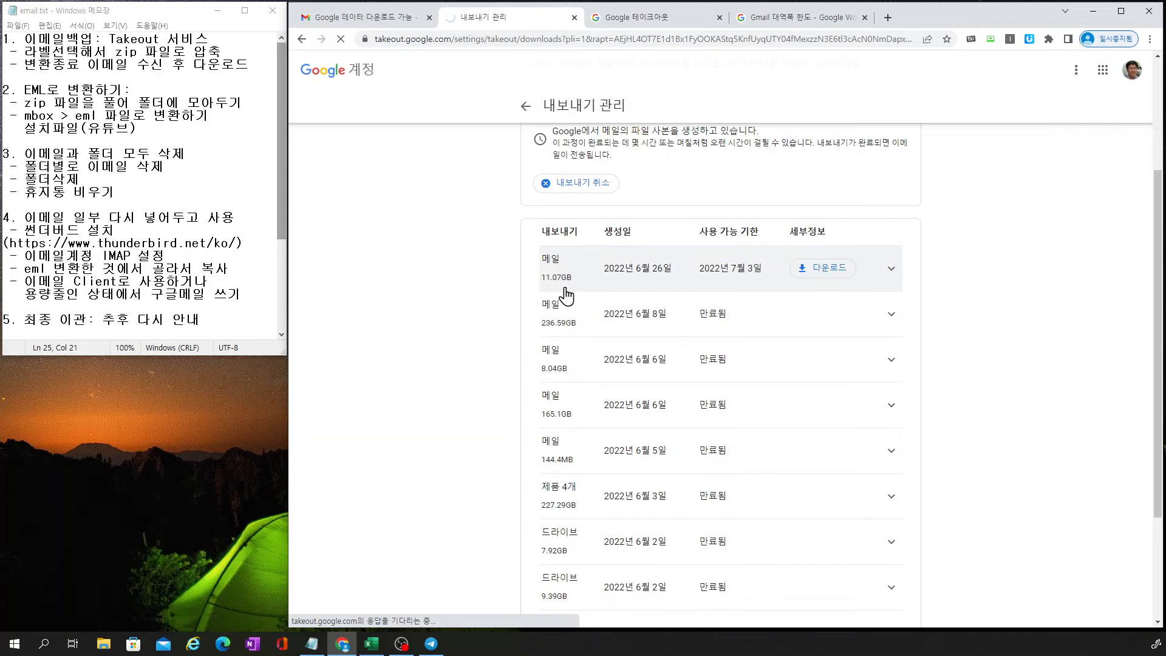
scroll(977, 343, "down", 3)
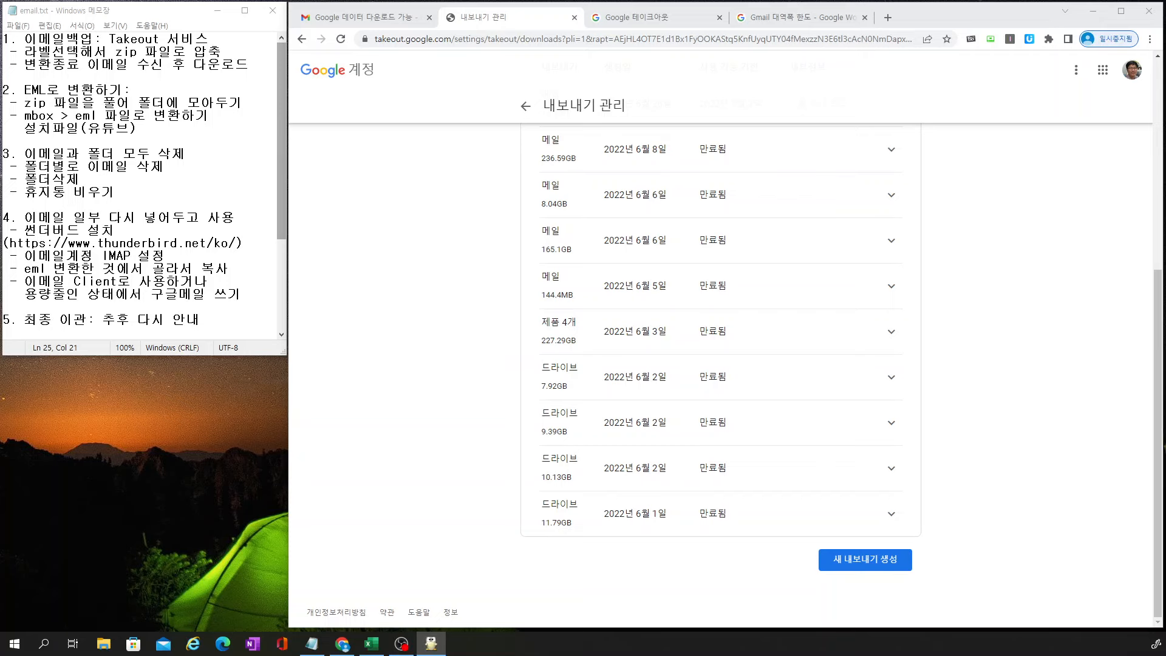
Extract the 16.3GB takeout zip in ALZip into D:\email and bring a File Explorer window on screen
left_click_drag(437, 163, 510, 163)
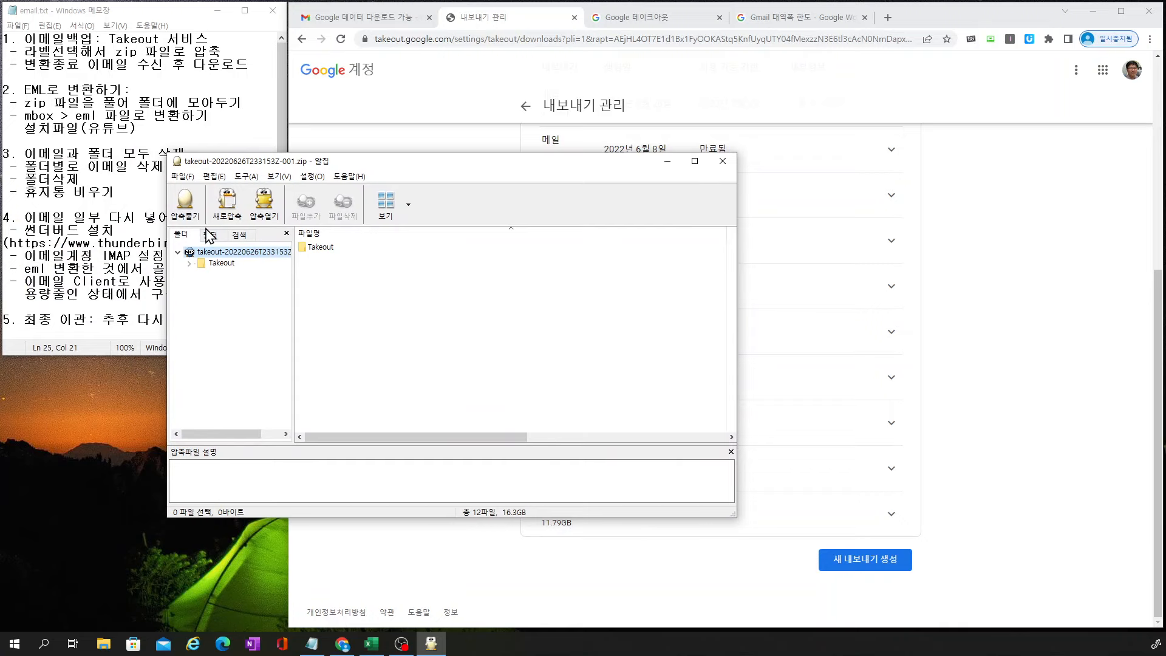
left_click(187, 210)
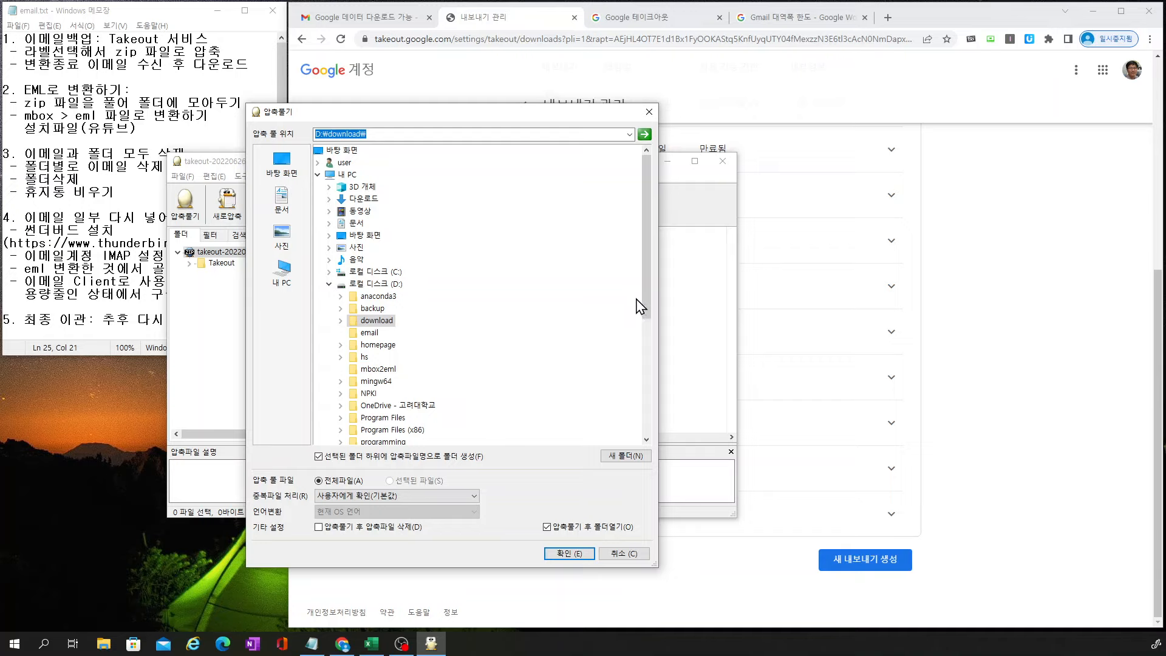
left_click(369, 333)
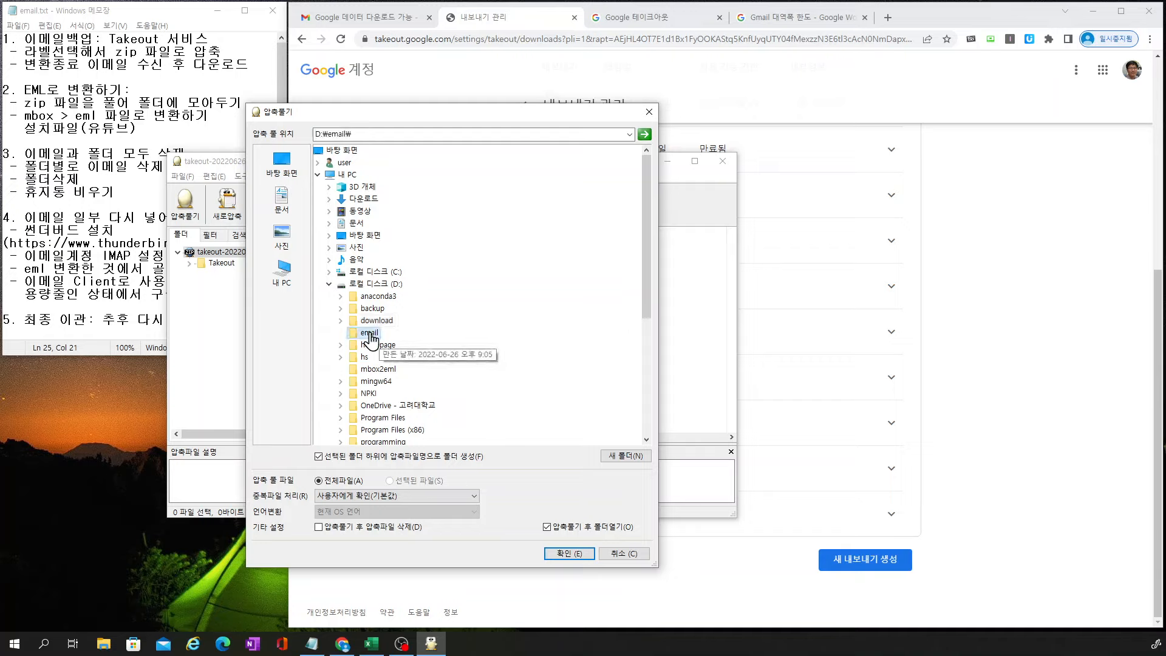
left_click(568, 554)
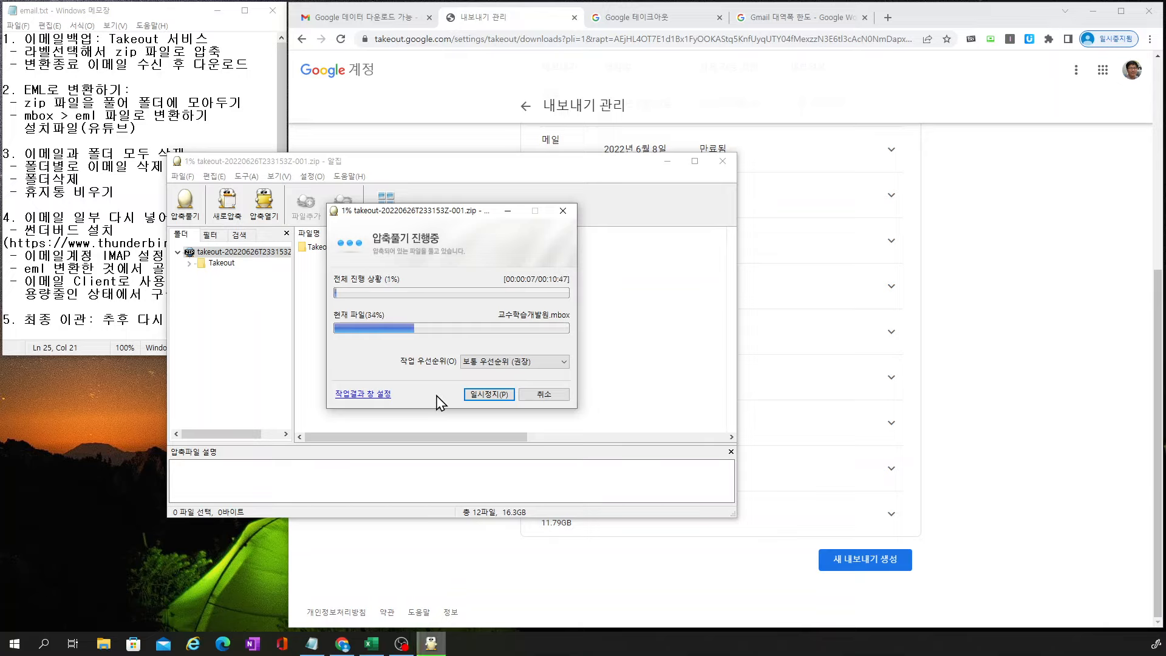
left_click(106, 646)
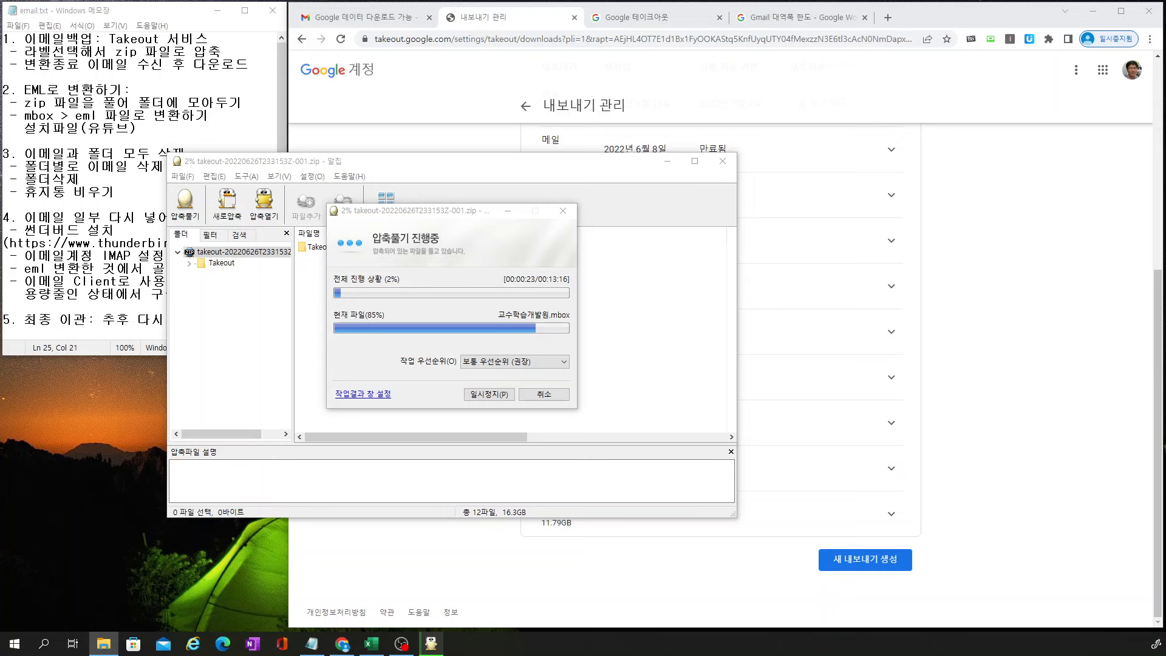
left_click_drag(0, 146, 686, 97)
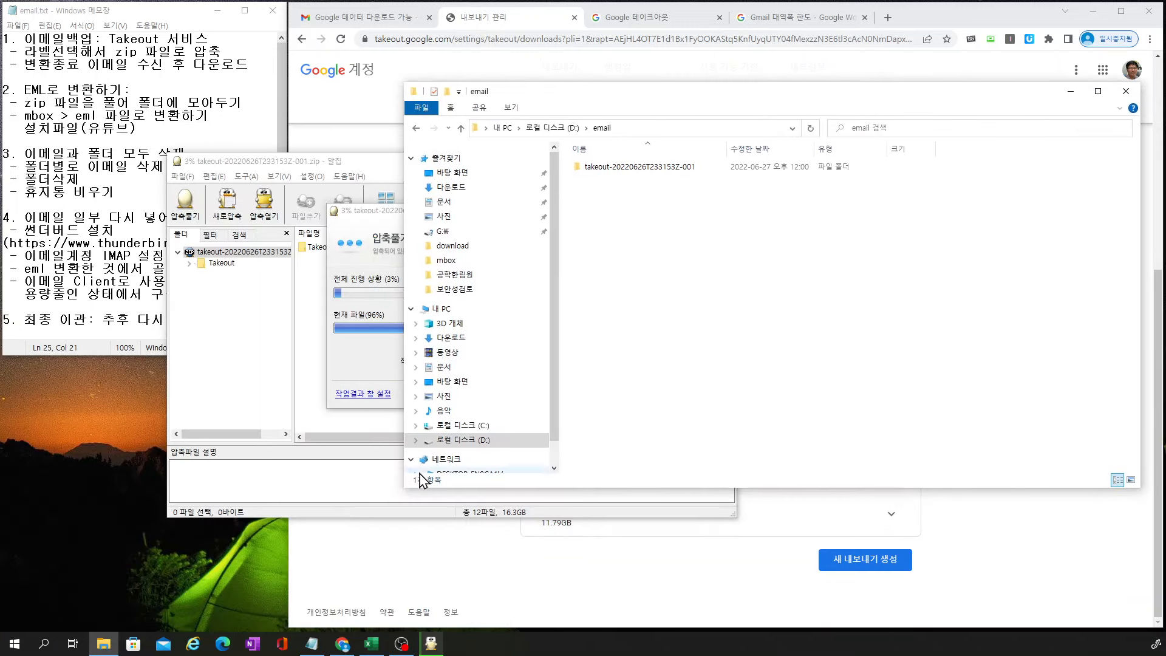
Dismiss the extraction summary, close ALZip, and open the extracted Takeout folder
left_click_drag(432, 470, 623, 391)
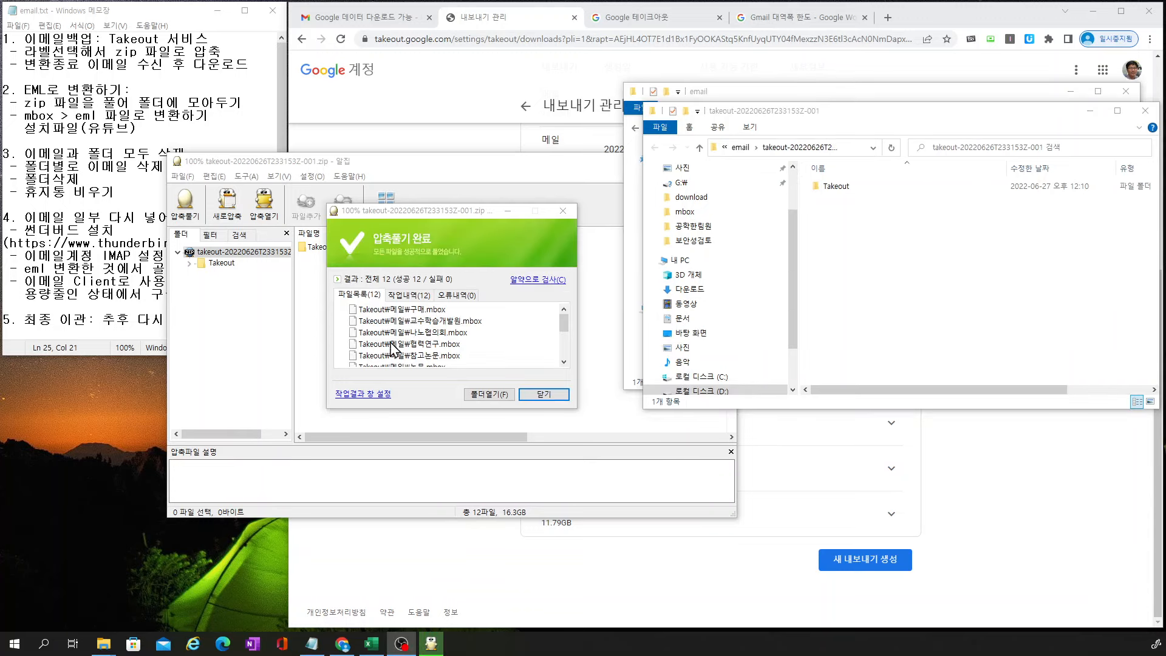
left_click(542, 396)
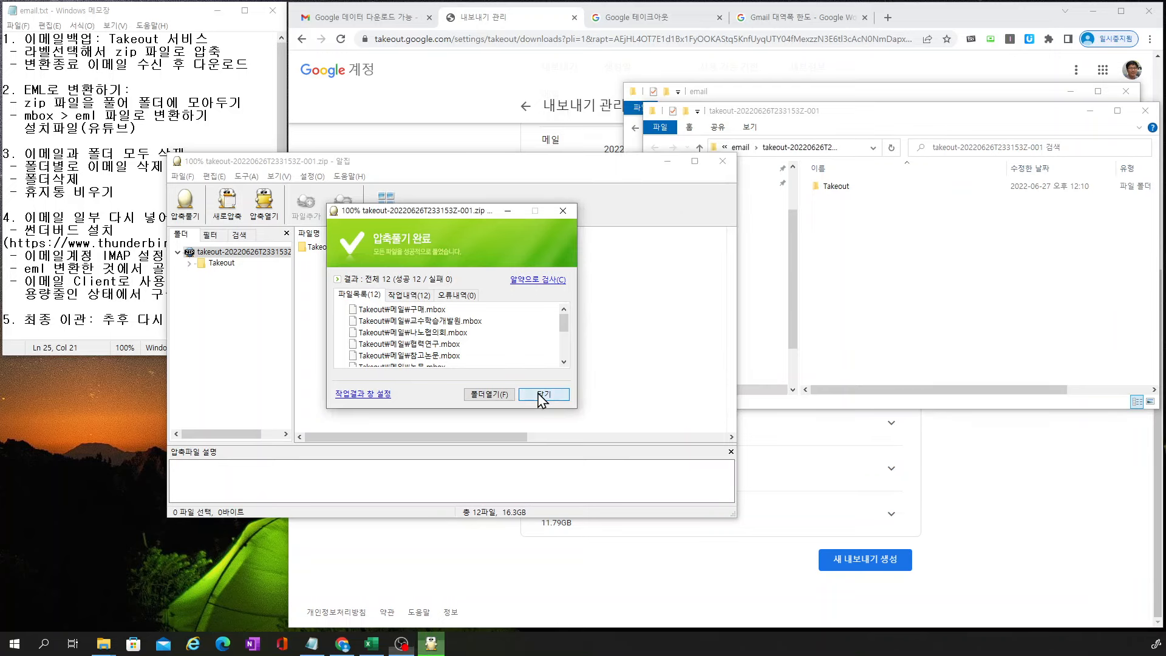
left_click(722, 161)
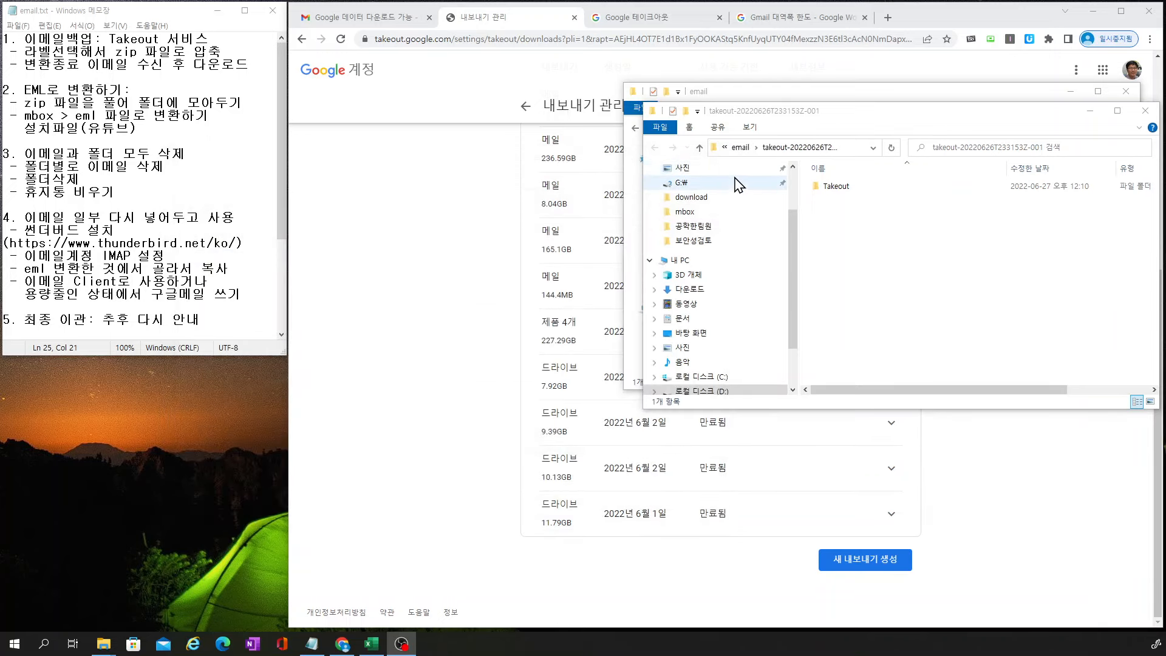
left_click(849, 189)
double_click(852, 193)
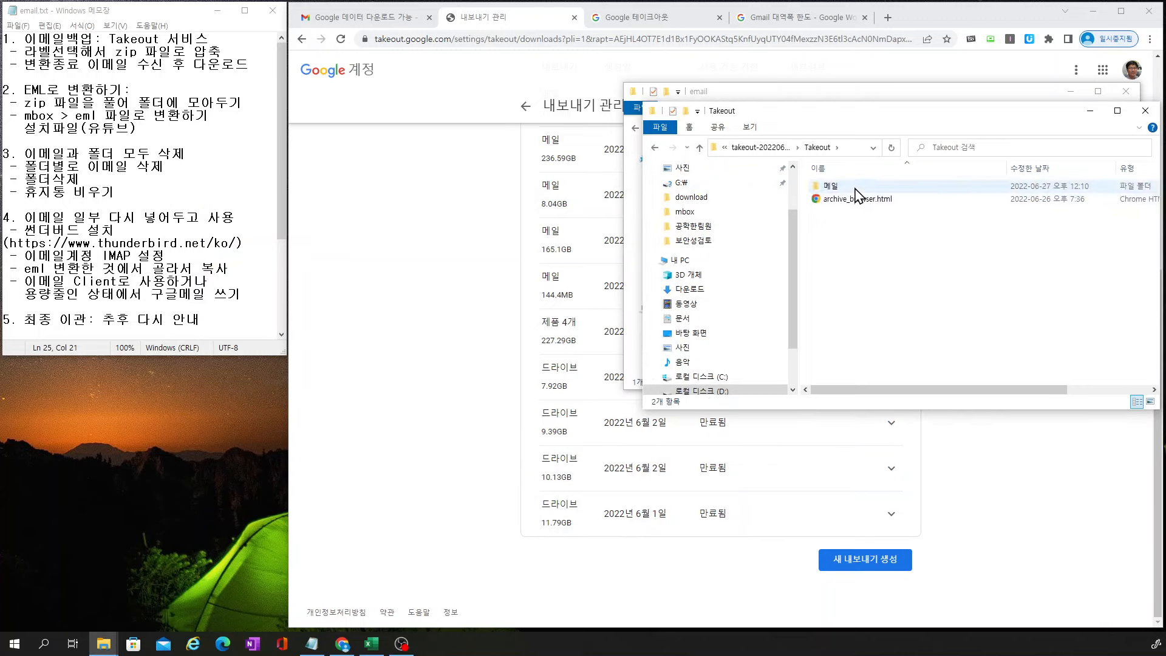
Open the 메일 folder, widen the view to show the mbox file sizes, and close the other email window
left_click(855, 190)
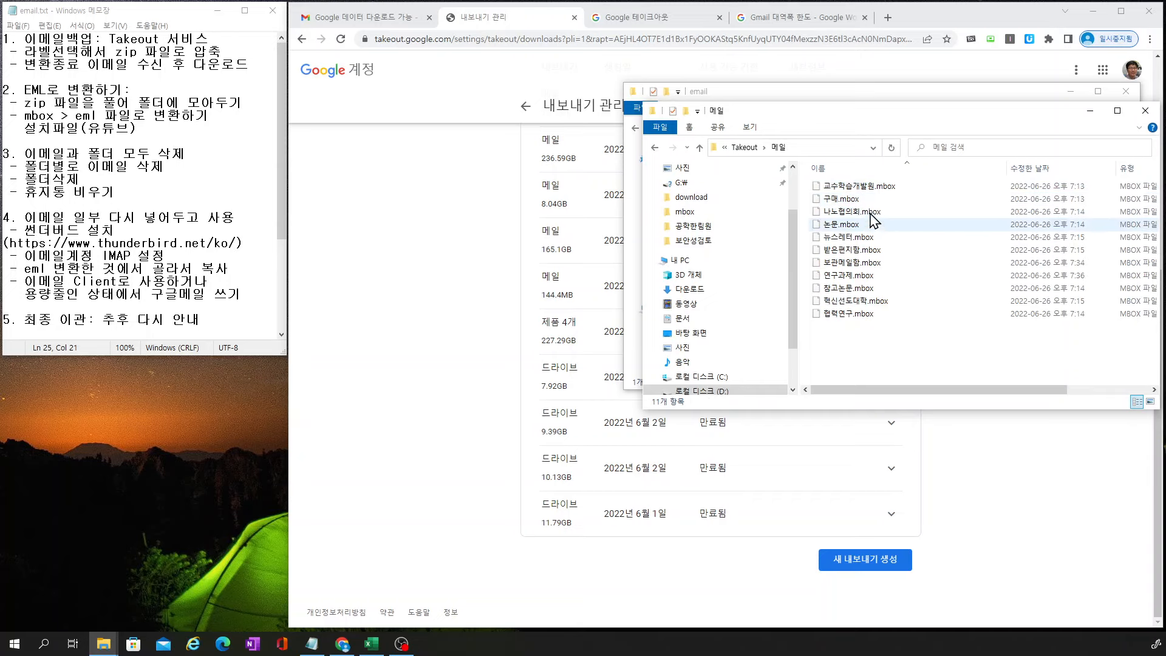
left_click_drag(907, 120, 641, 94)
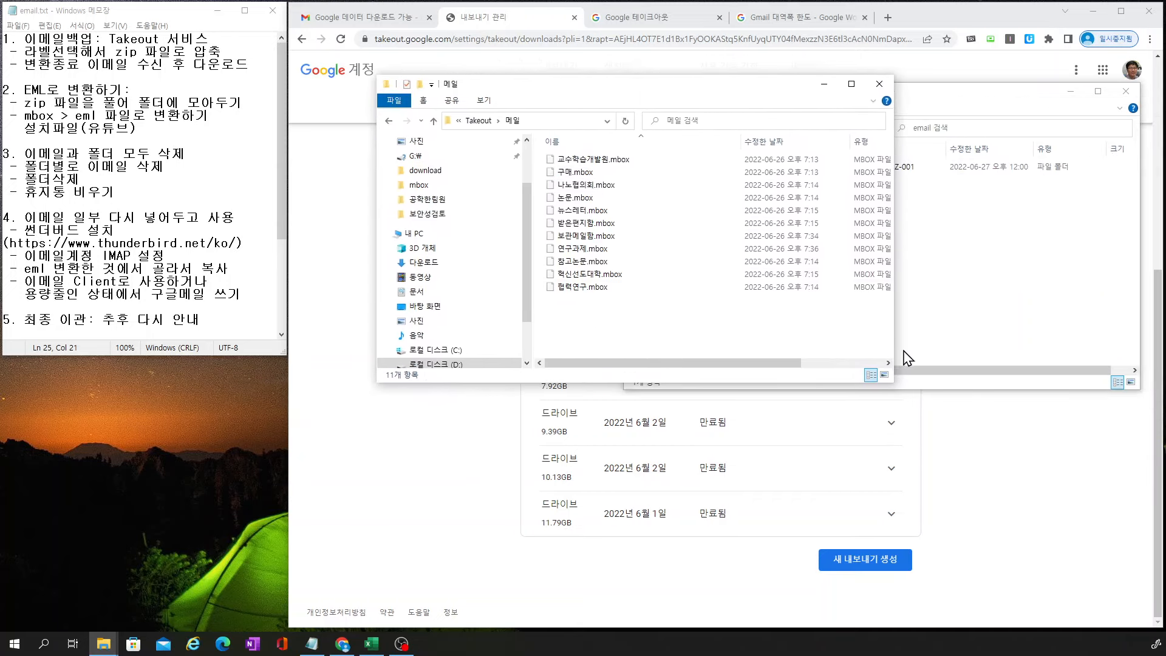
mouse_move(798, 363)
left_mouse_down()
mouse_move(892, 369)
mouse_move(801, 367)
left_mouse_up()
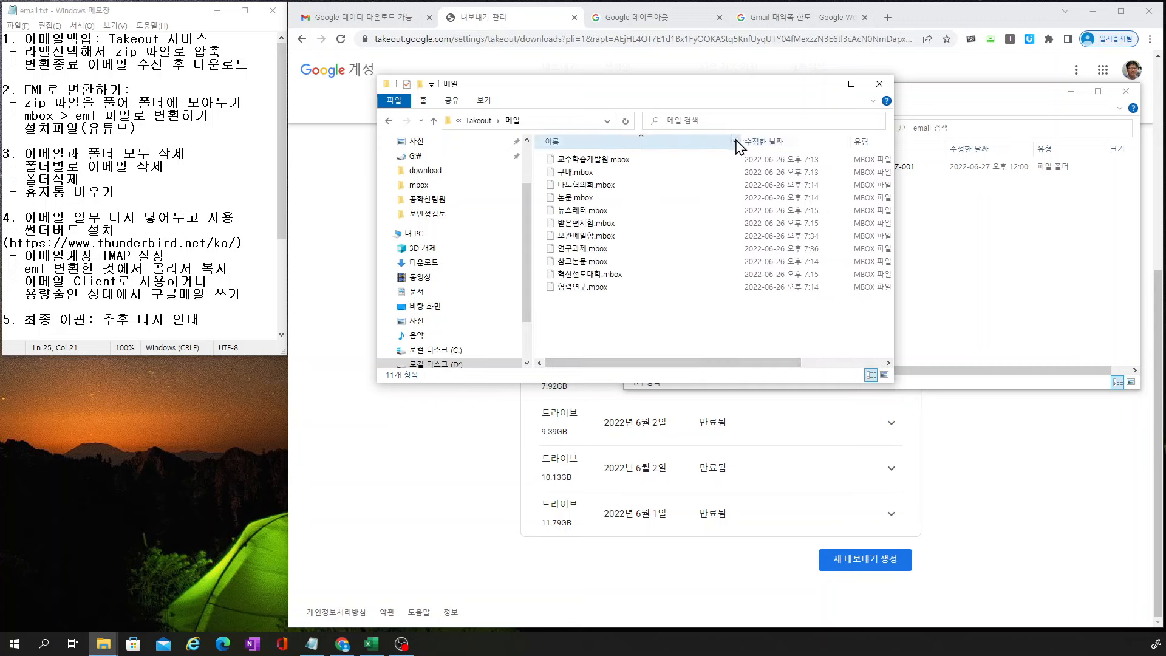
left_click_drag(740, 143, 659, 151)
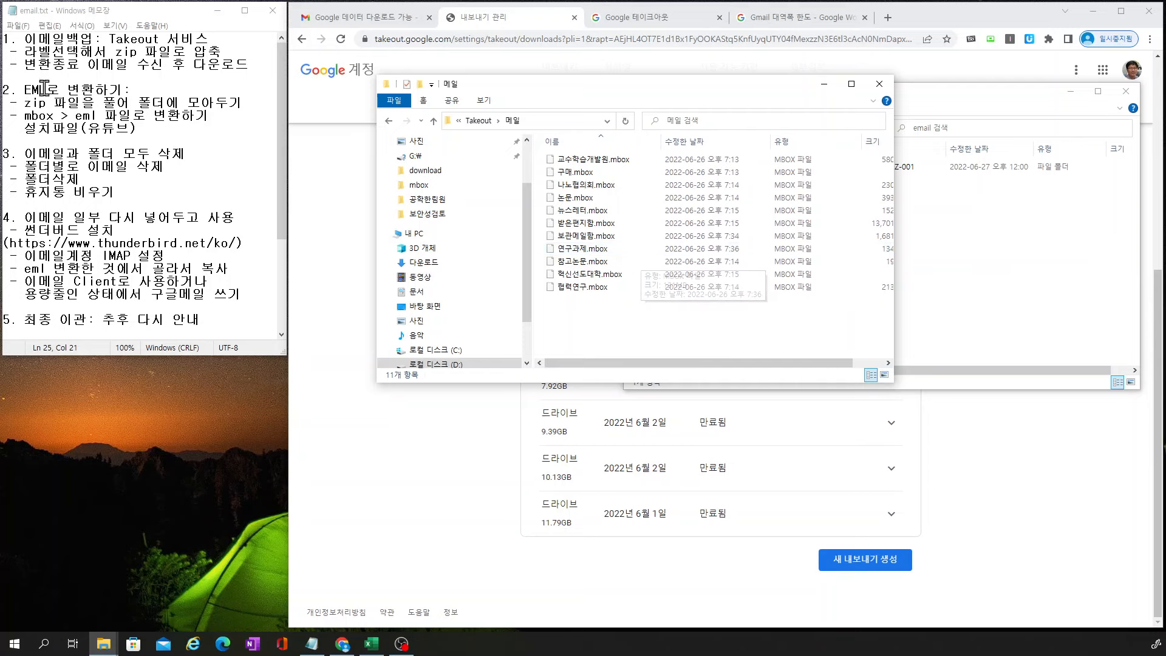
left_click_drag(146, 129, 7, 93)
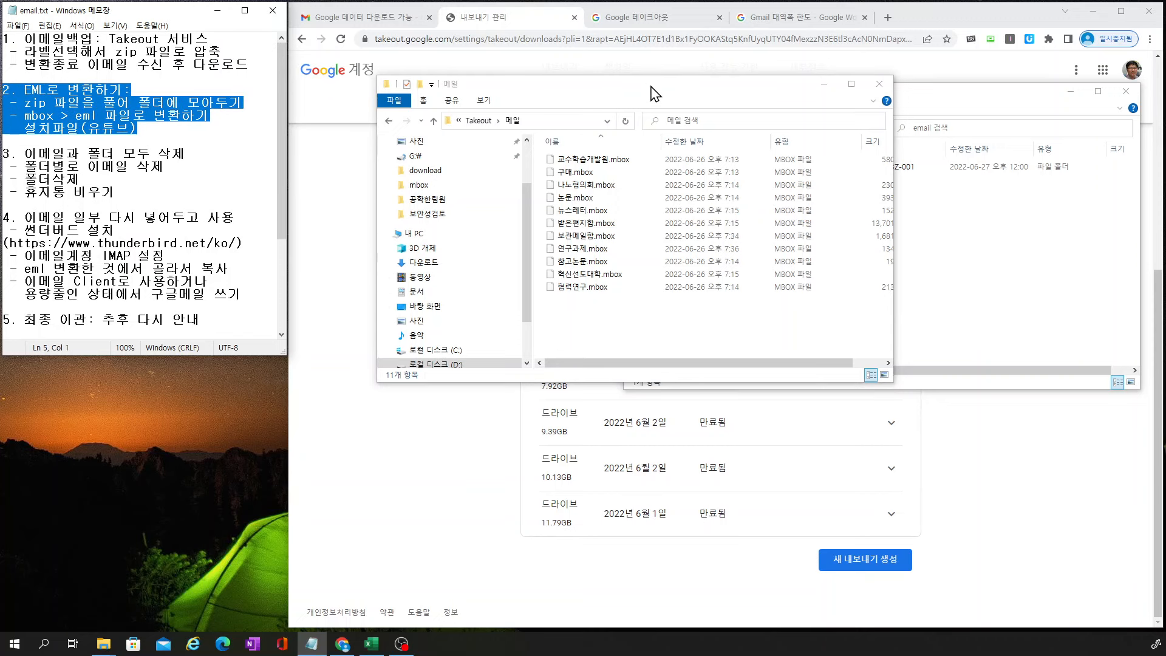
left_click_drag(651, 92, 824, 174)
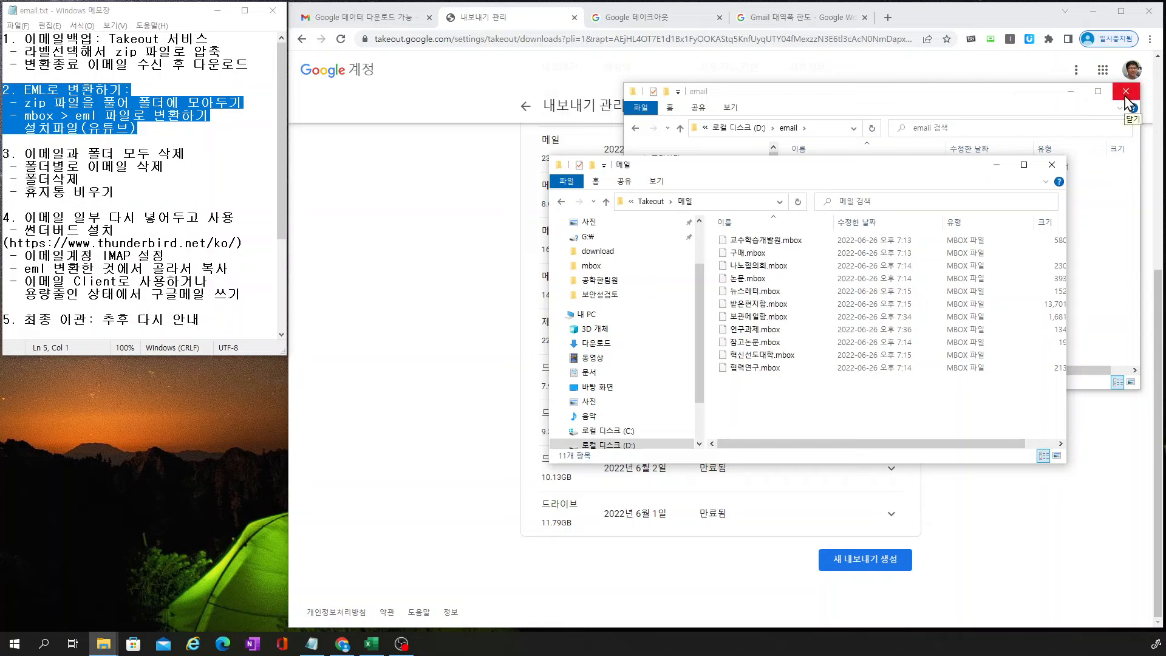
left_click(1126, 92)
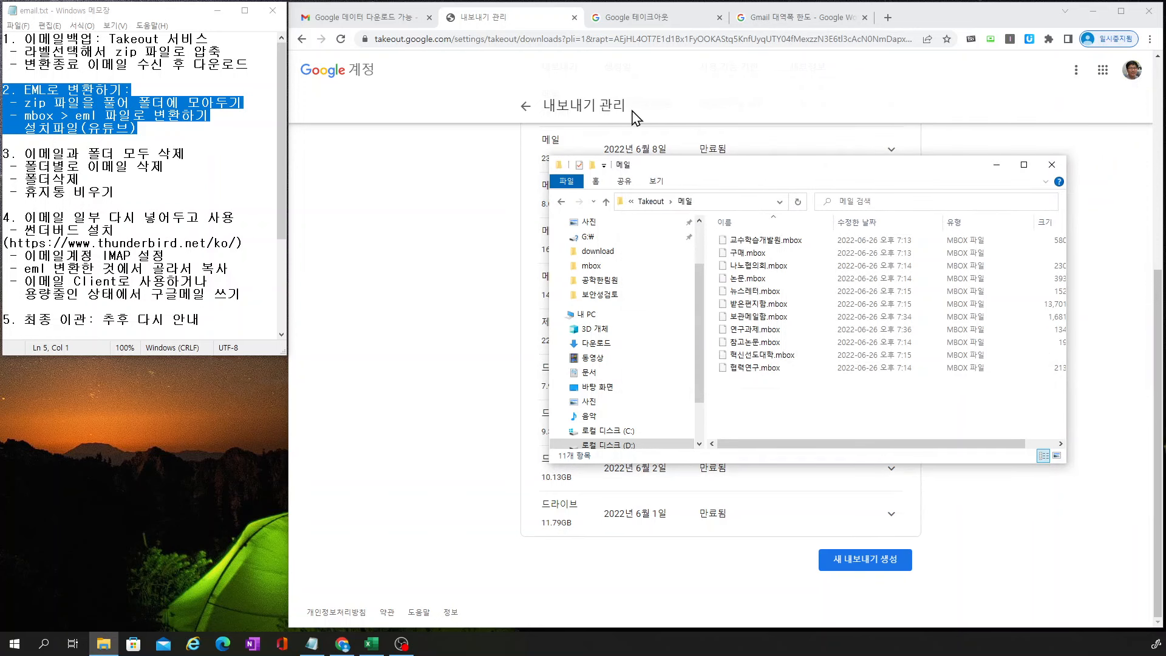
Select and copy the SharePoint URL at the bottom of the Notepad plan, then scroll back up
left_click(178, 132)
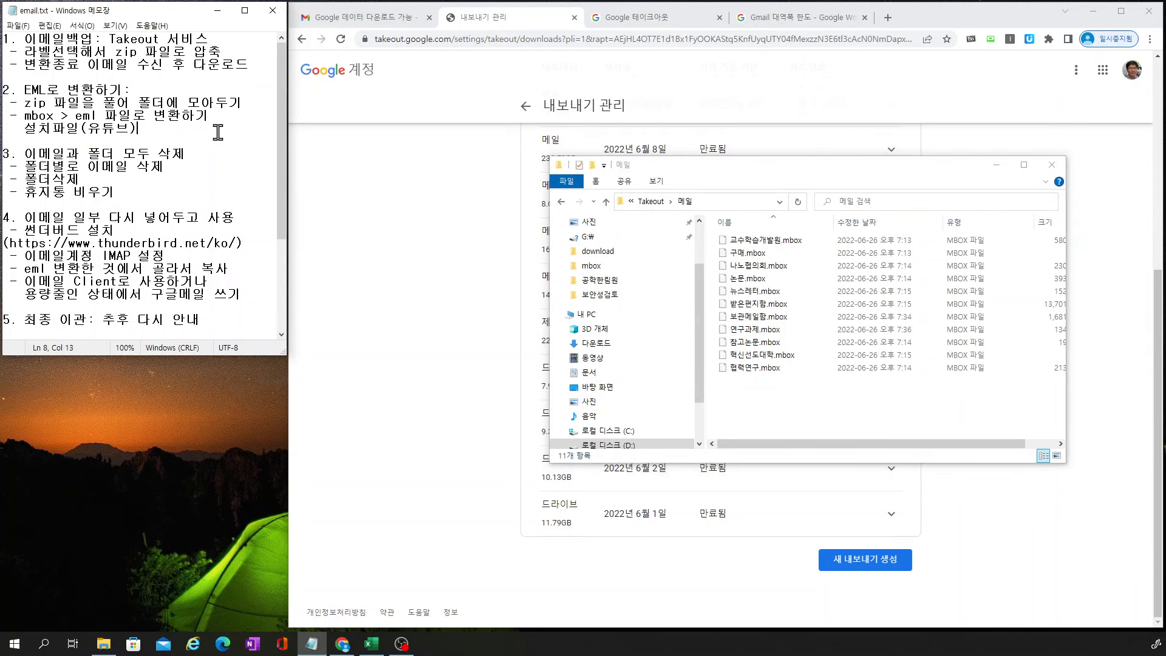
scroll(284, 138, "down", 4)
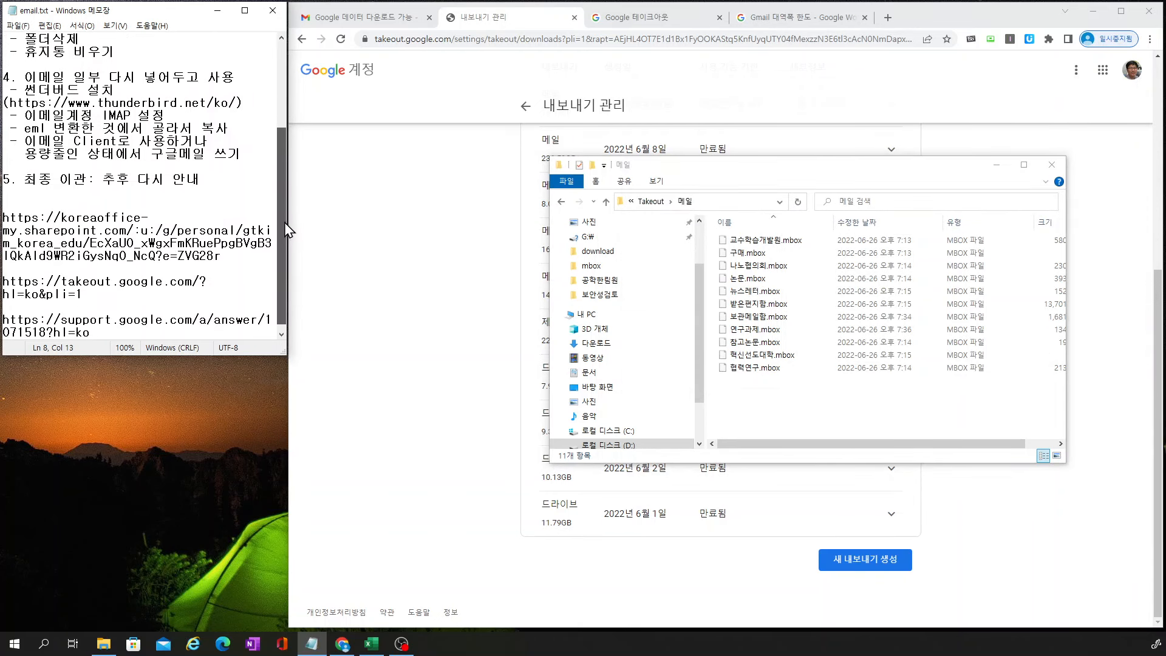
left_click_drag(229, 261, 3, 218)
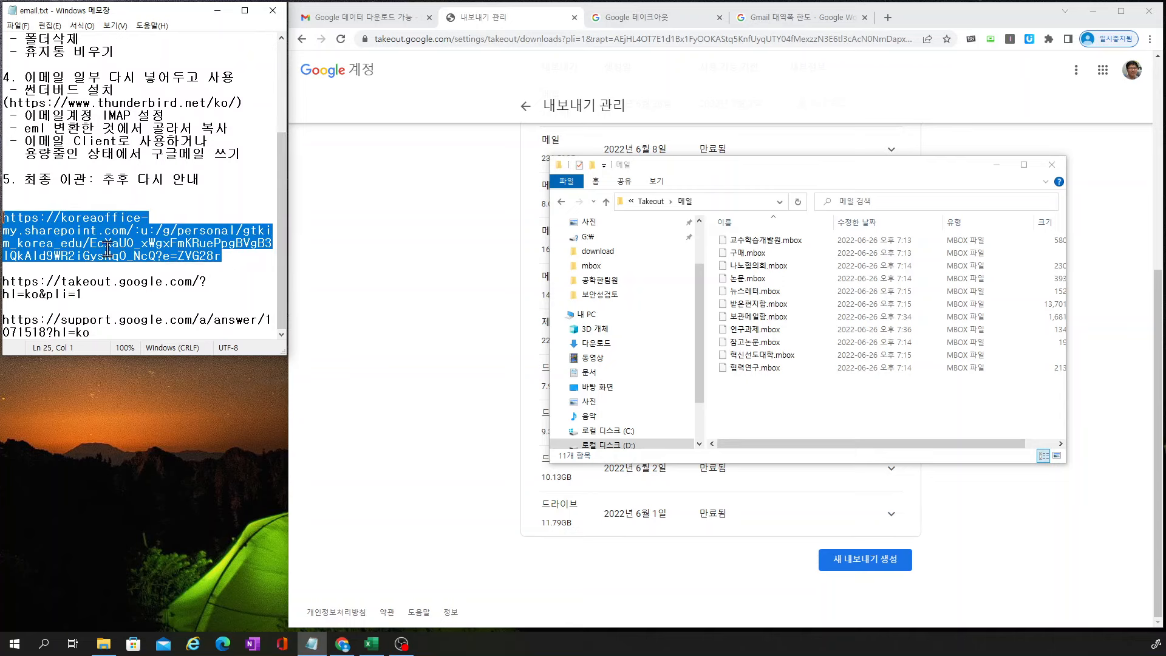
left_click_drag(284, 237, 297, 81)
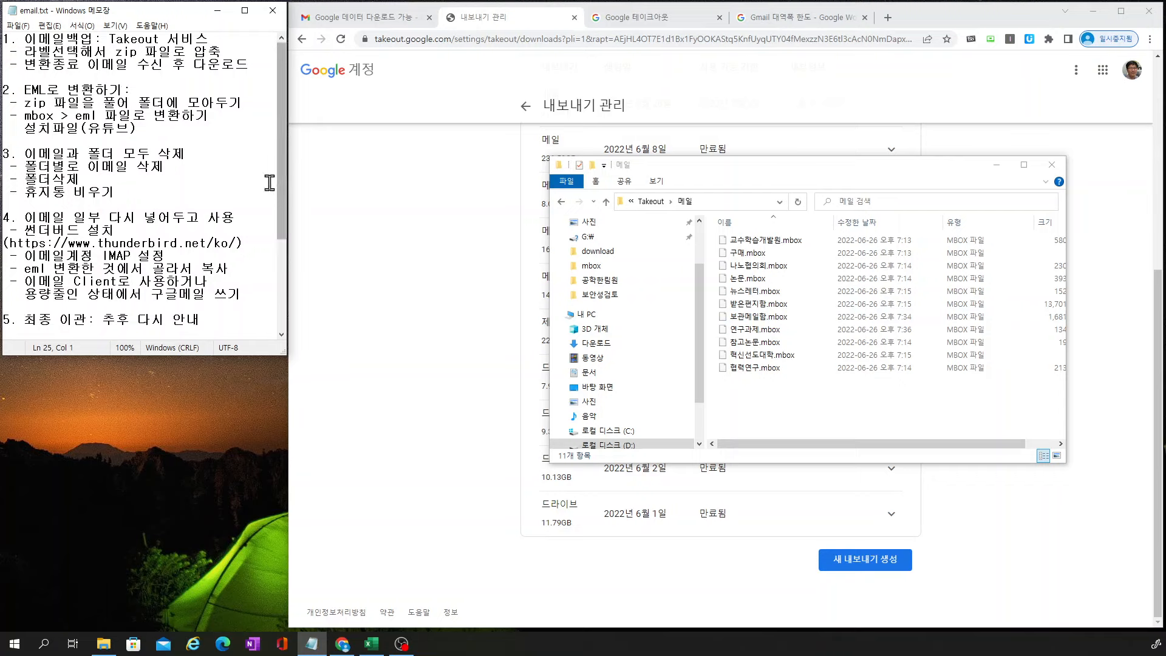
Open the copied SharePoint link in a new Chrome tab to reach mbox2eml.zip
left_click(888, 19)
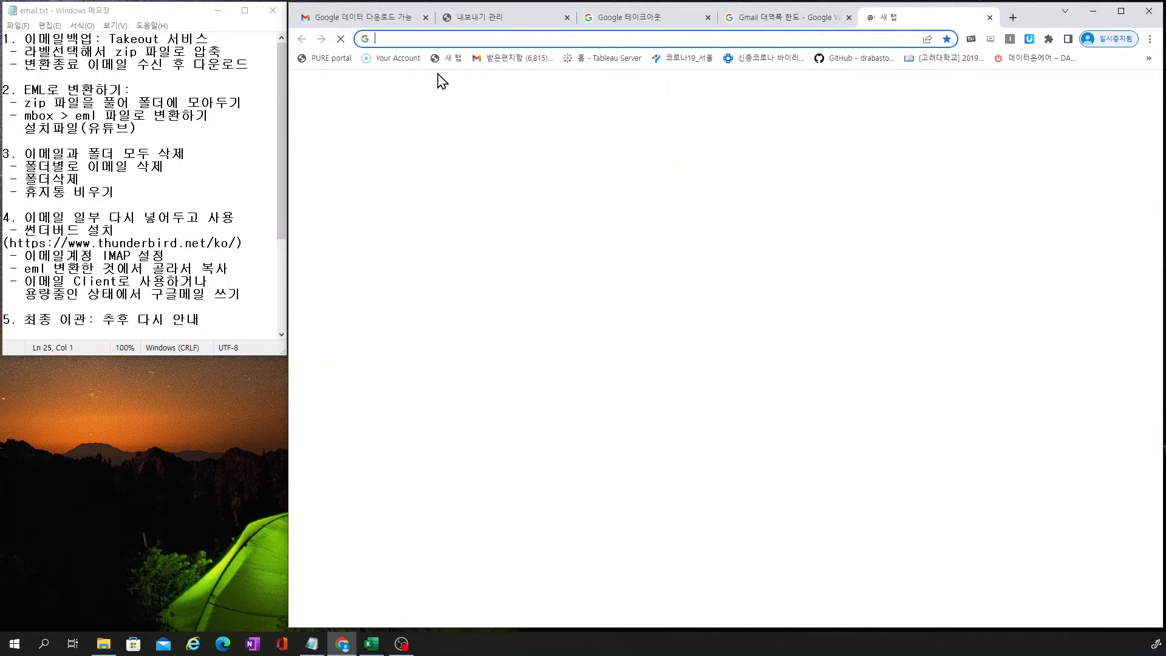
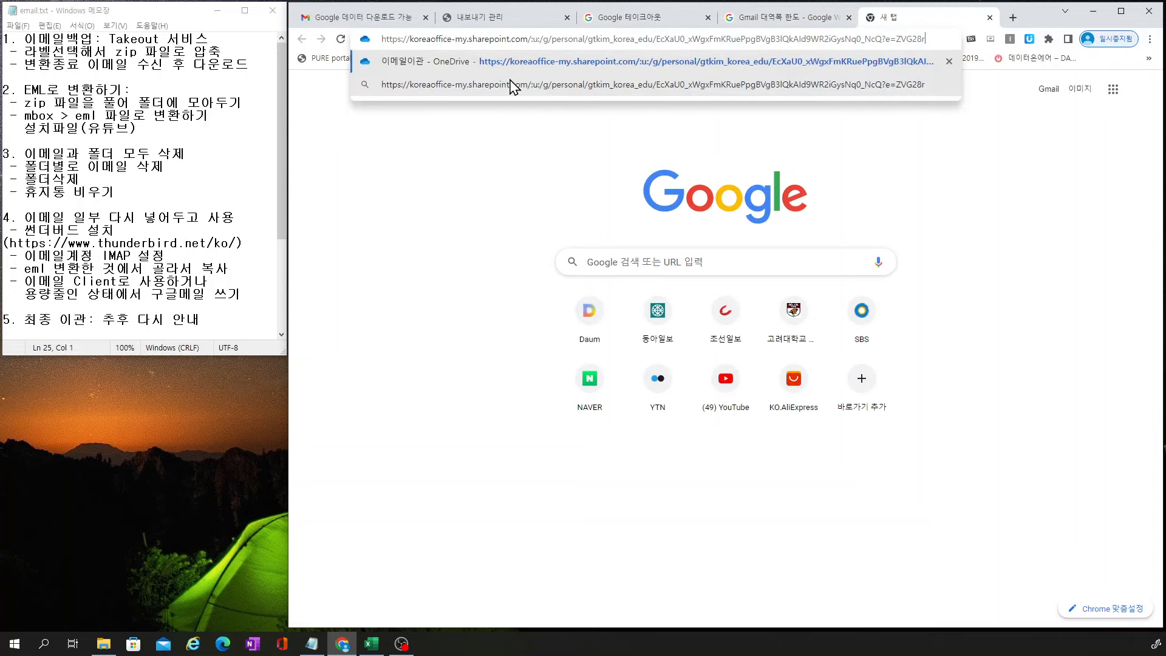
key("Return")
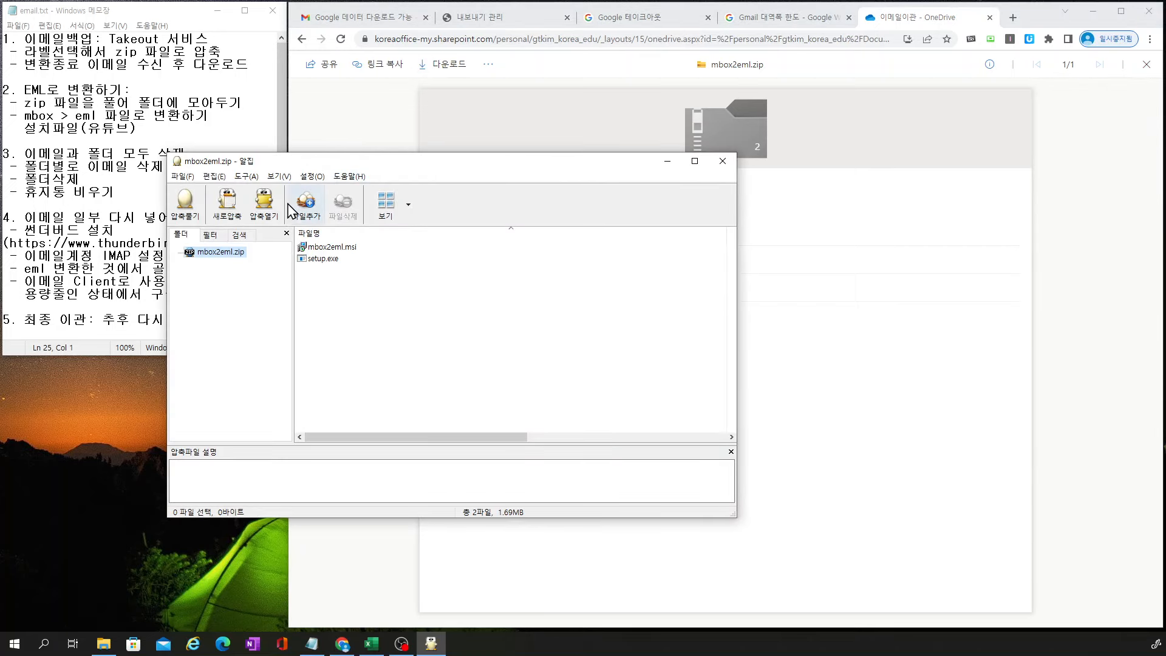
Extract mbox2eml.zip to D:\download\ and launch setup.exe from the extracted folder
left_click(184, 210)
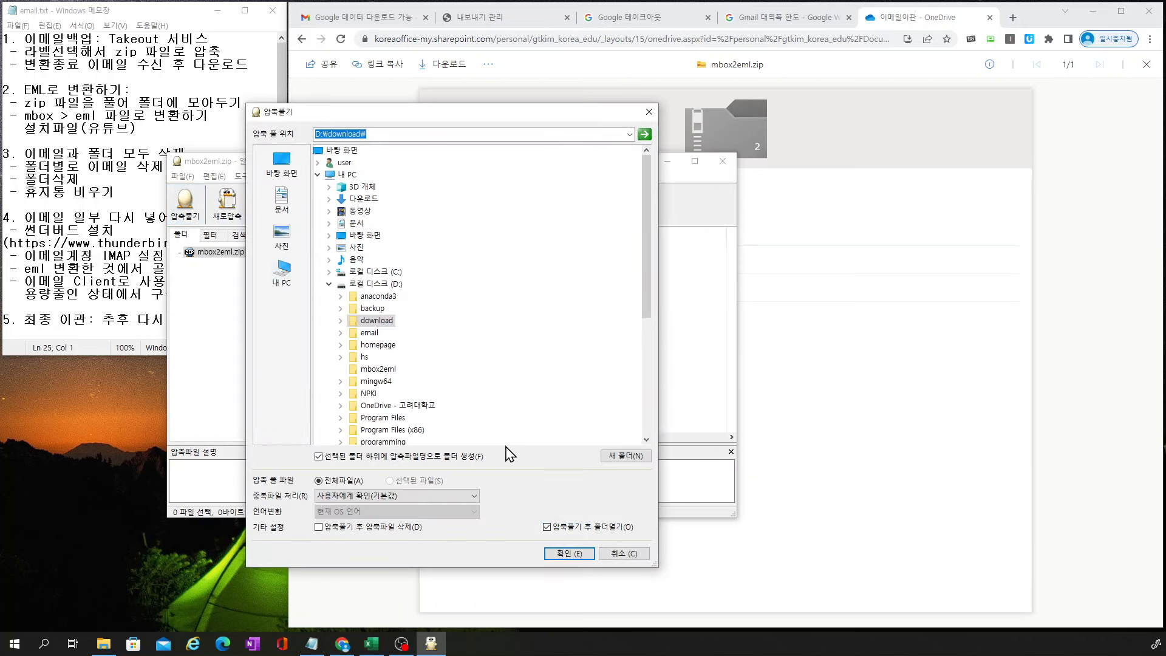
left_click(569, 553)
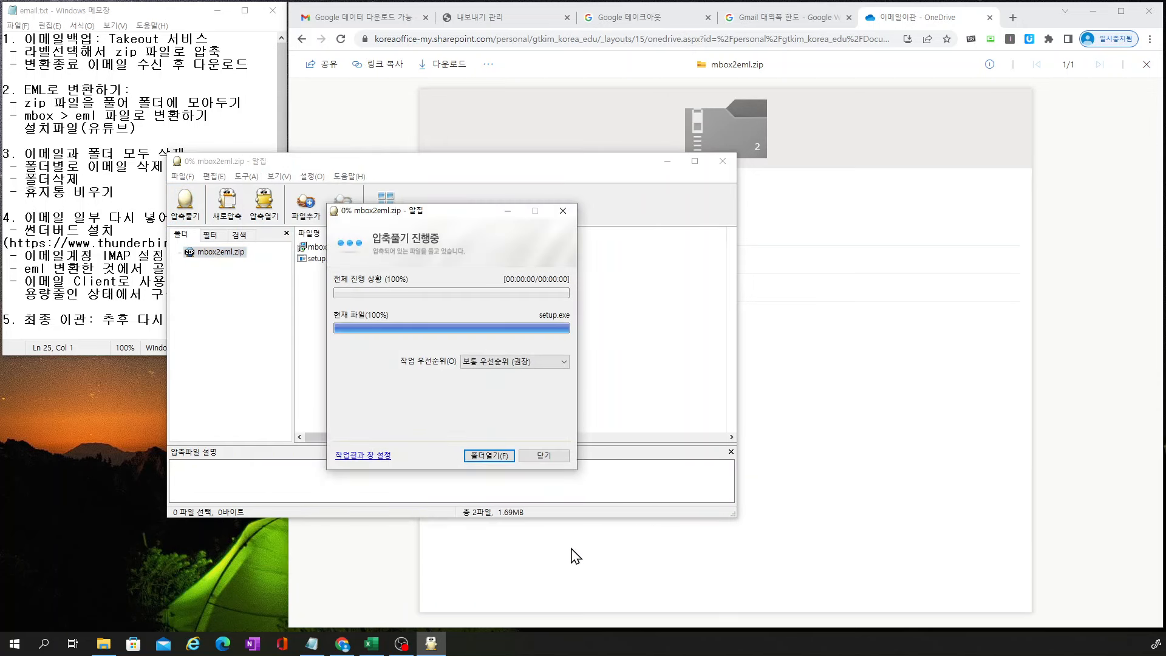
left_click(490, 396)
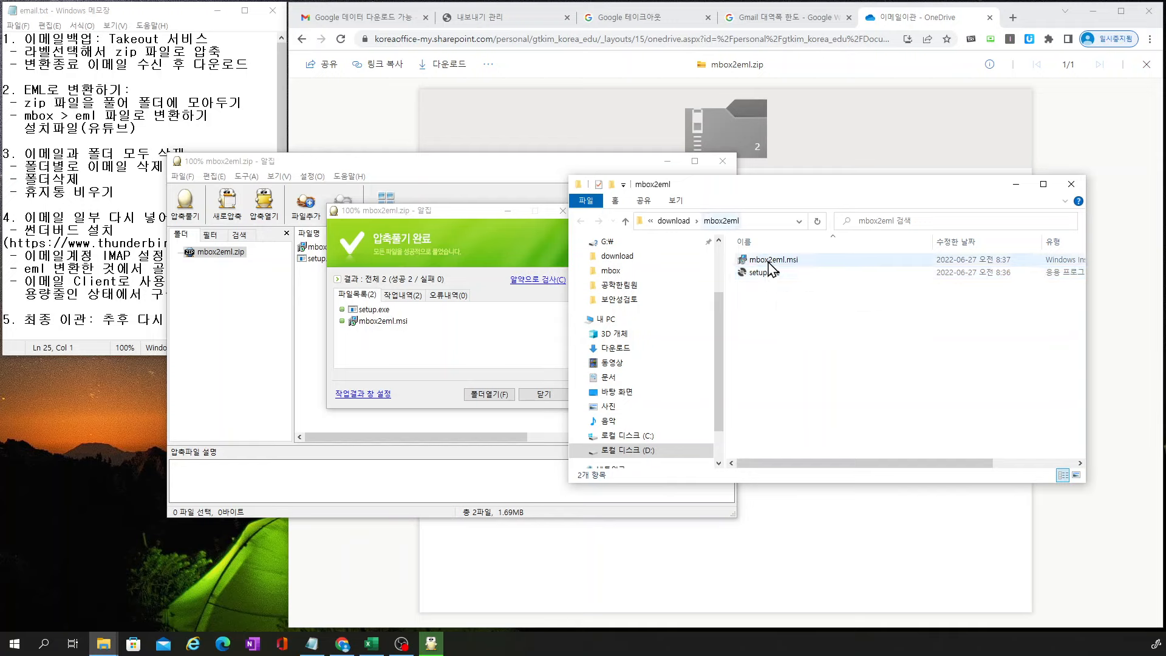
double_click(774, 277)
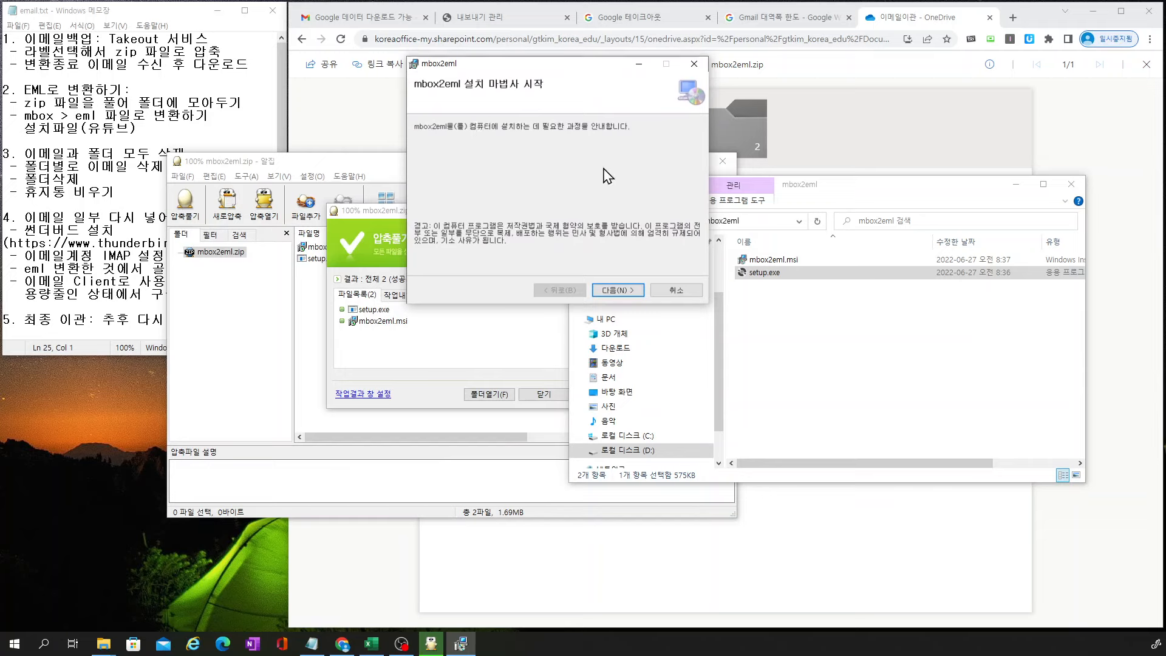
Choose D:\email\takeout-20220626T233153Z-001\Takeout\메일 as the mbox2eml install folder
left_click(620, 290)
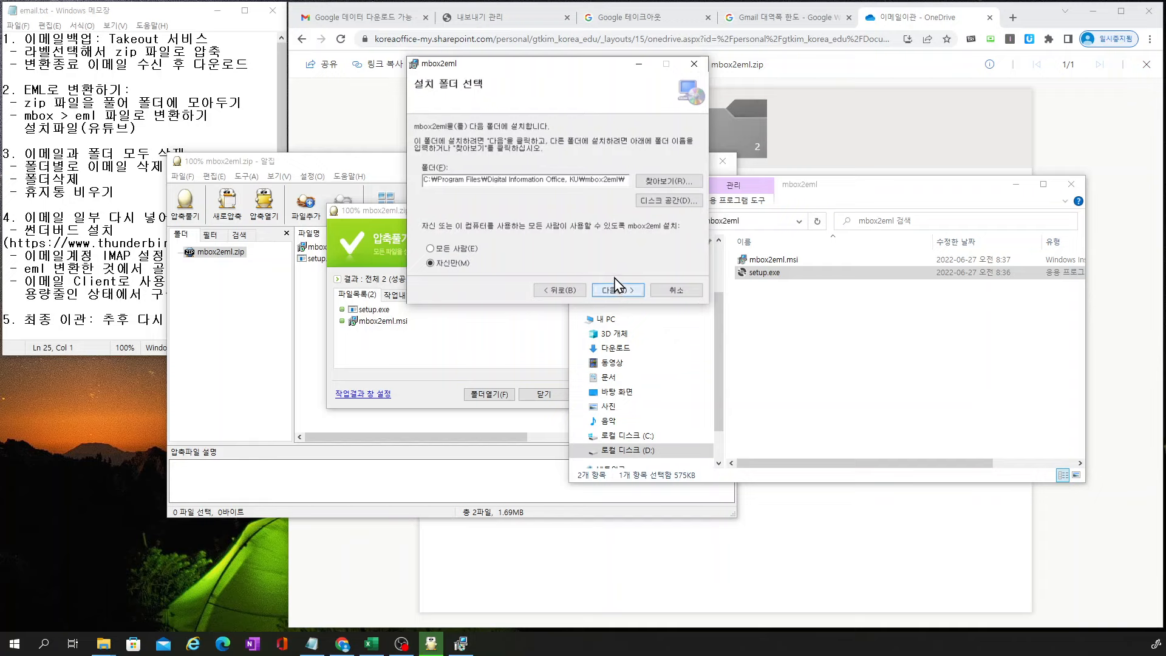
left_click(656, 185)
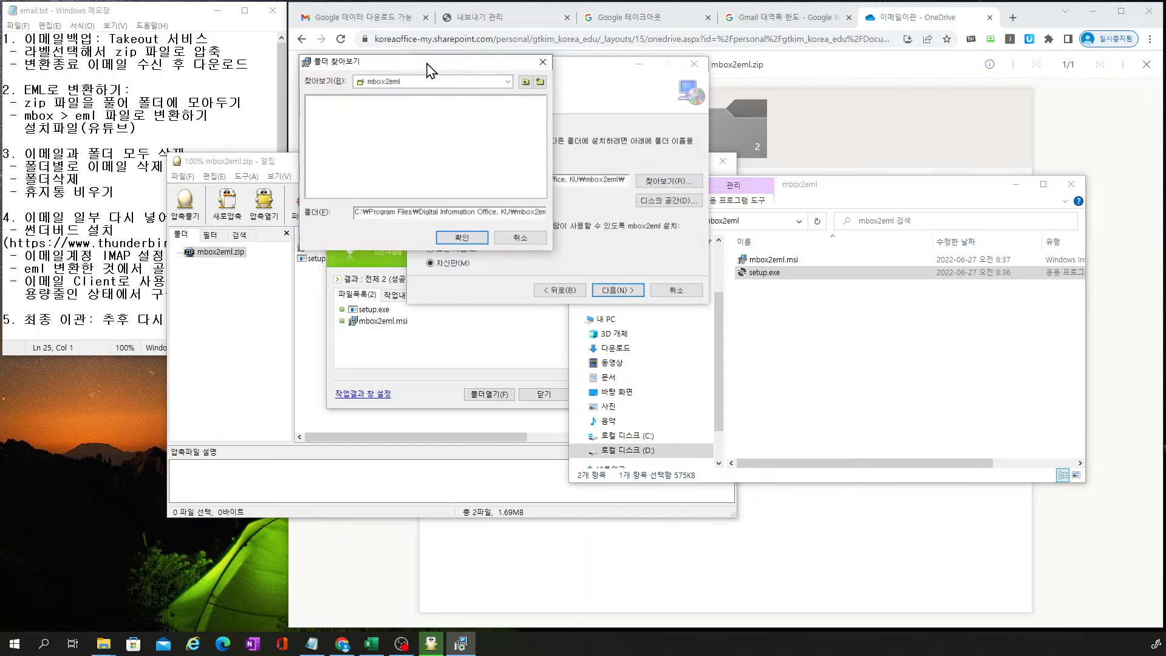
left_click(491, 66)
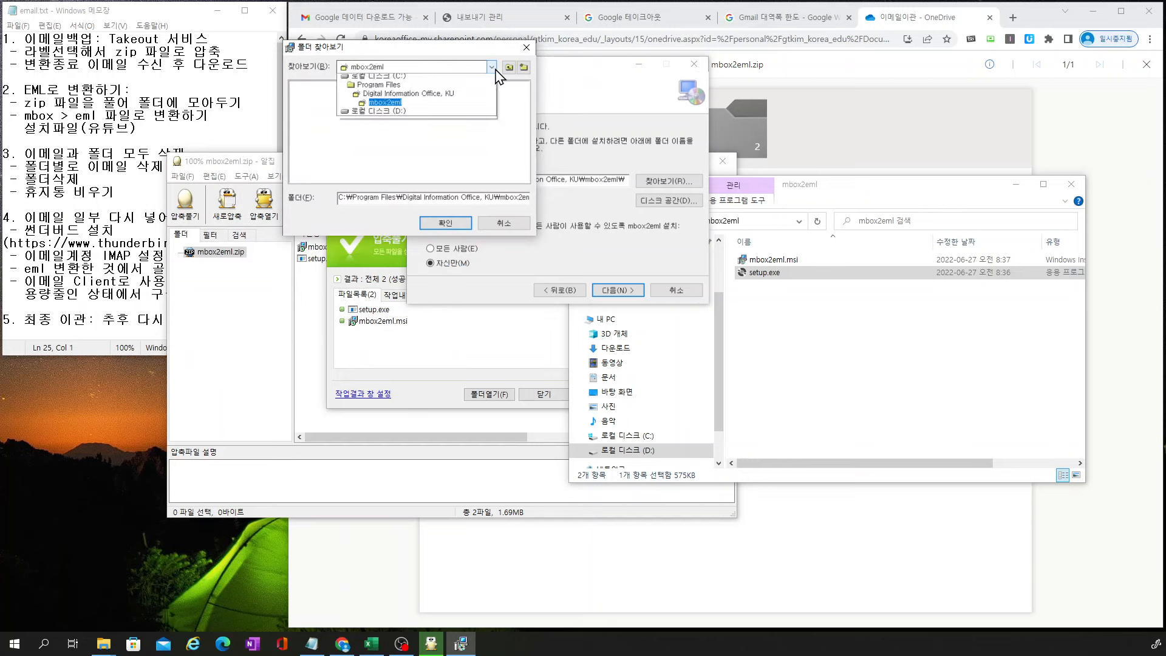
left_click(396, 117)
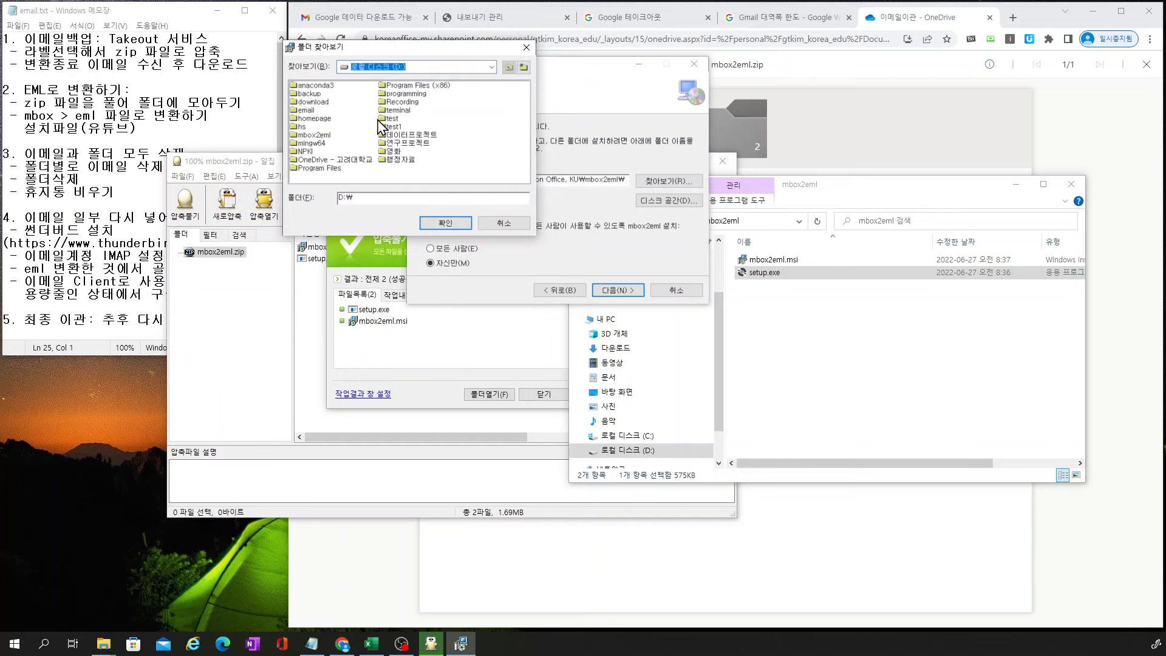
double_click(311, 121)
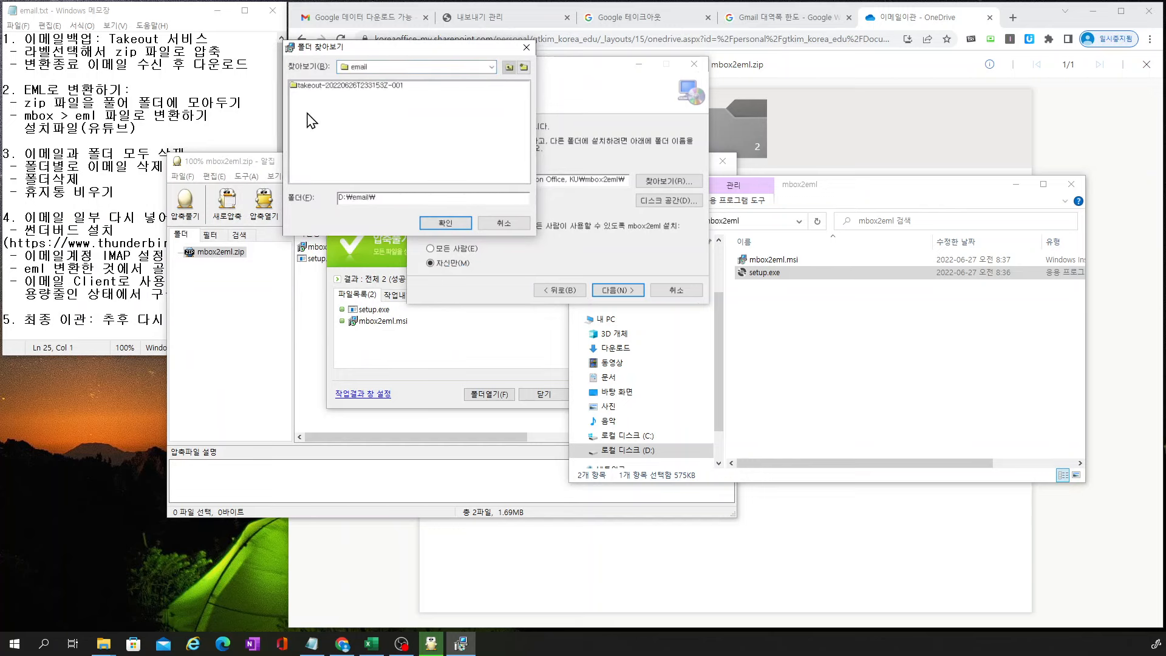
double_click(320, 85)
double_click(316, 87)
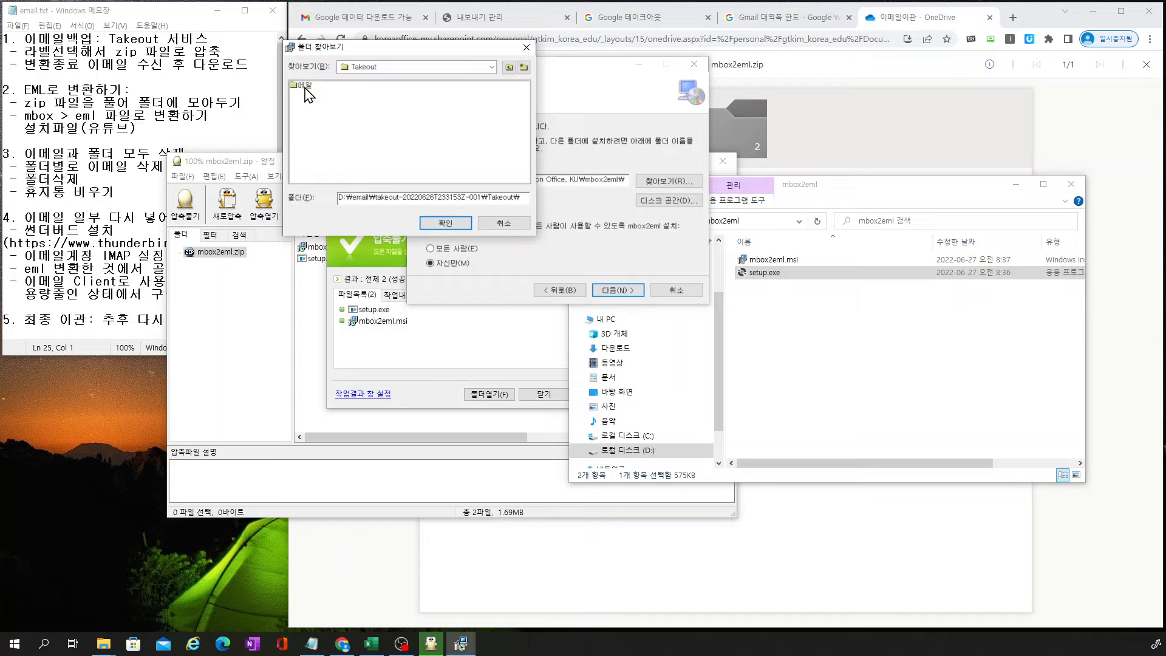
left_click(305, 87)
left_click(451, 222)
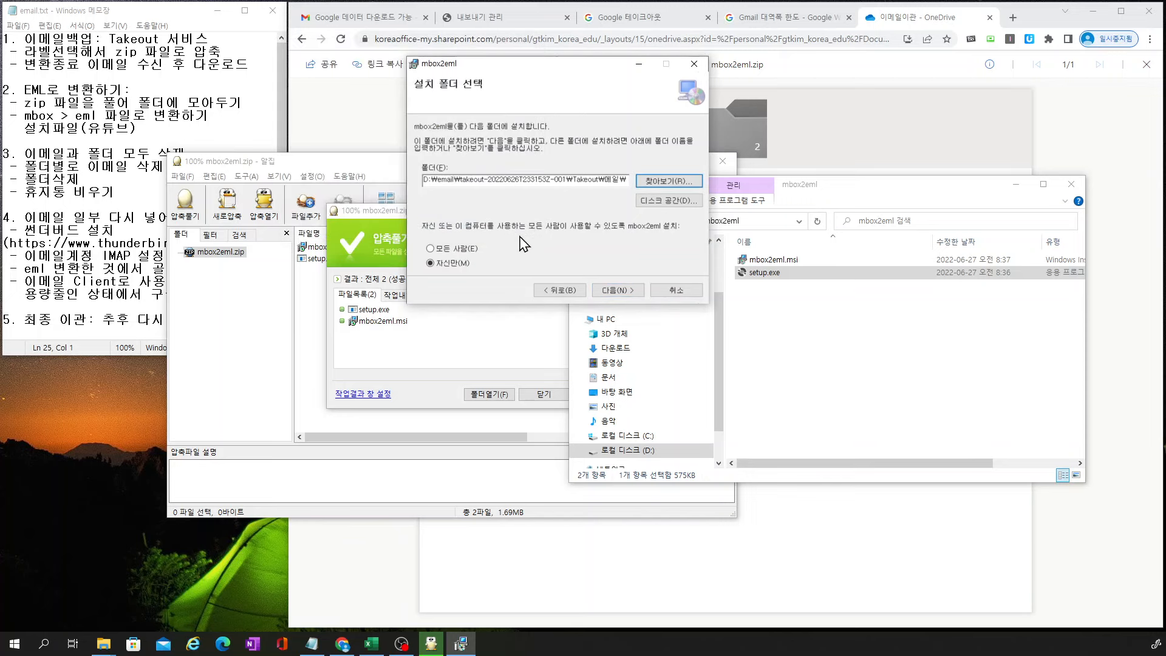
Run the mbox2eml installation and close the finished installer
left_click(616, 291)
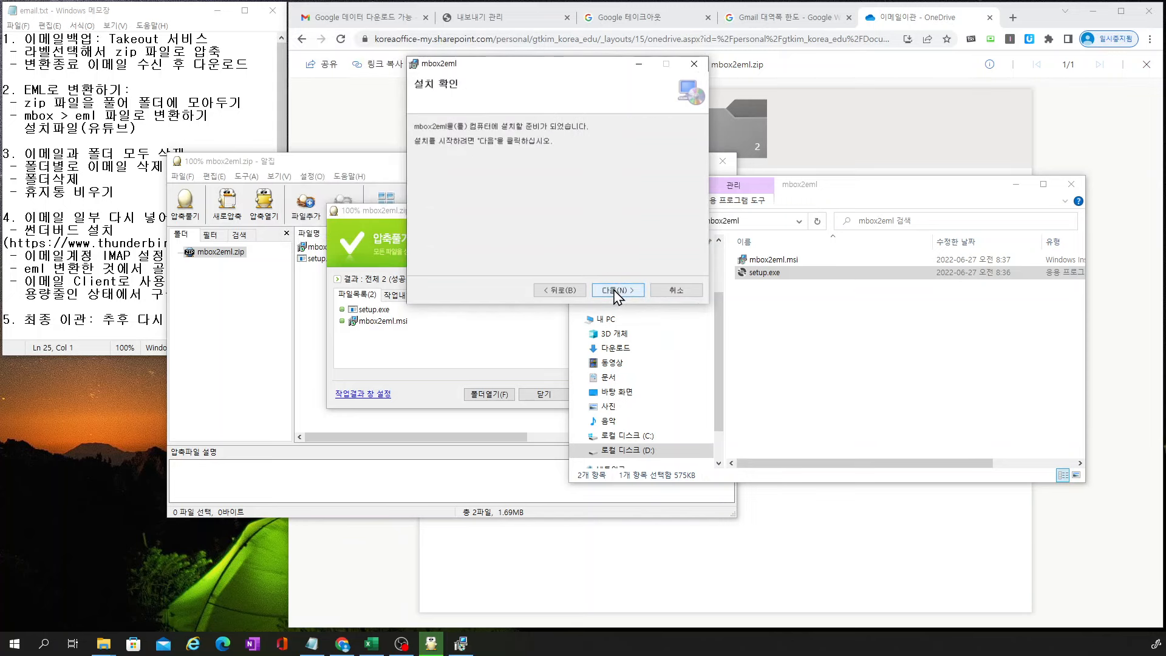
left_click(617, 291)
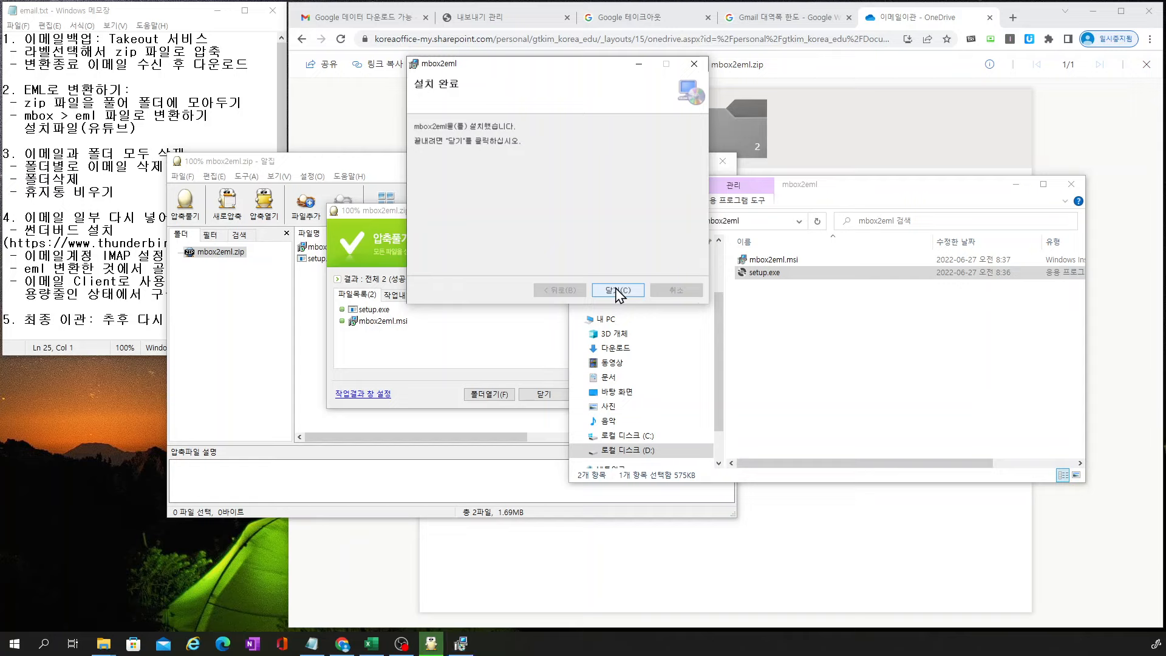
left_click(618, 290)
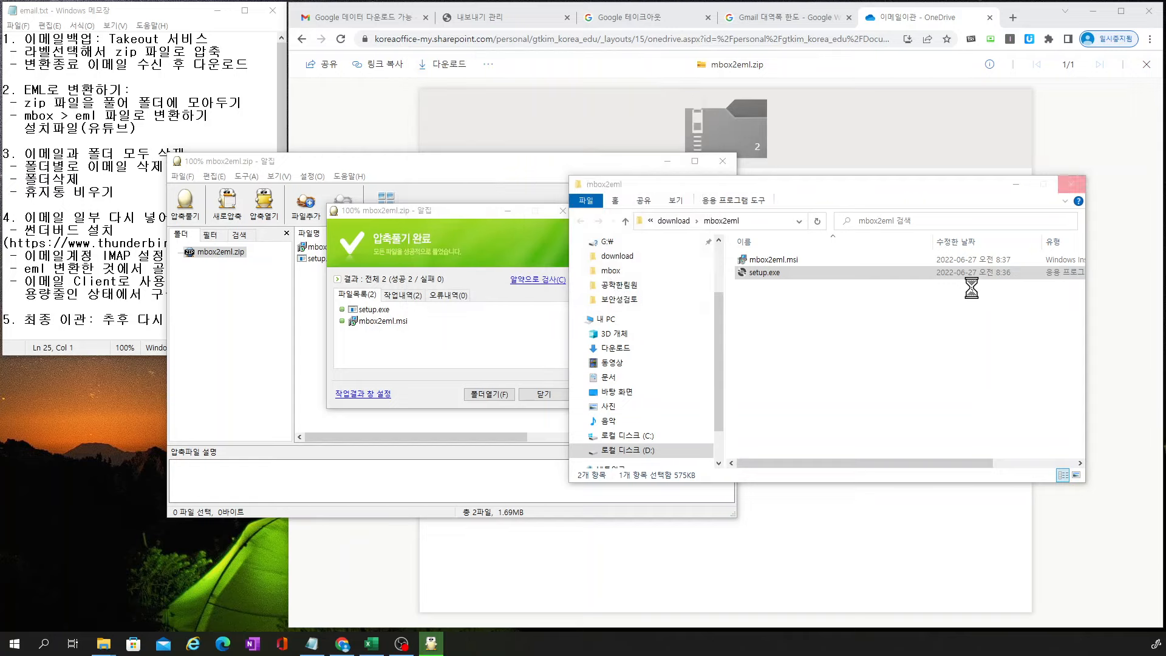
Close the extracted mbox2eml folder window, the extraction-complete notice and the ALZip window
left_click(1076, 191)
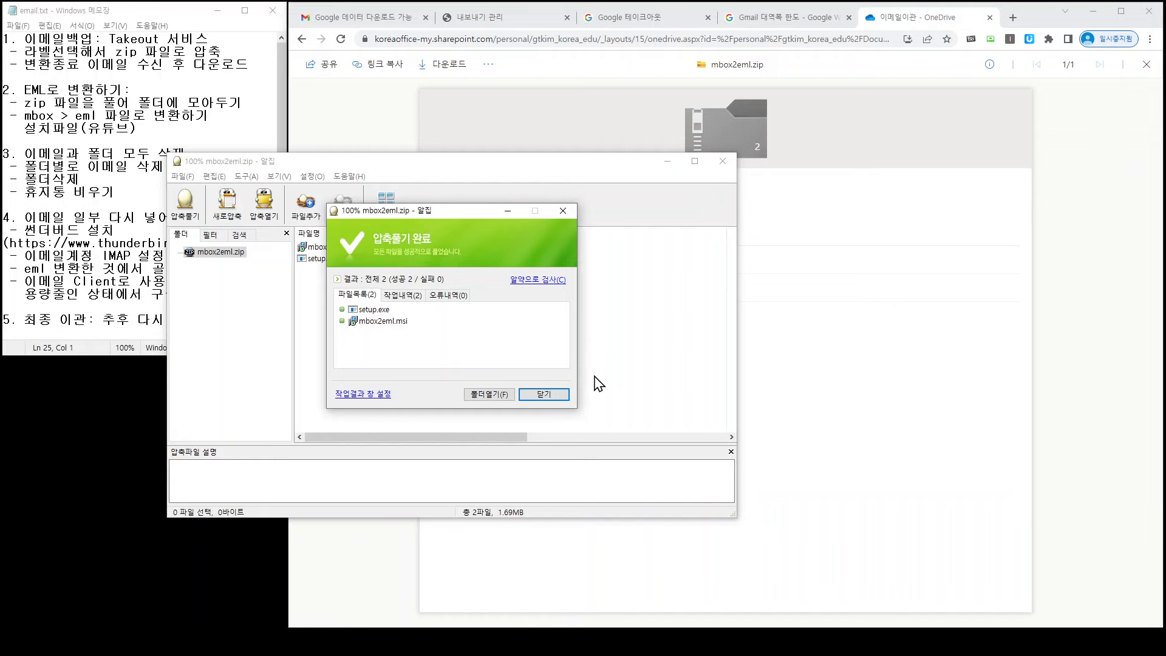
left_click(545, 395)
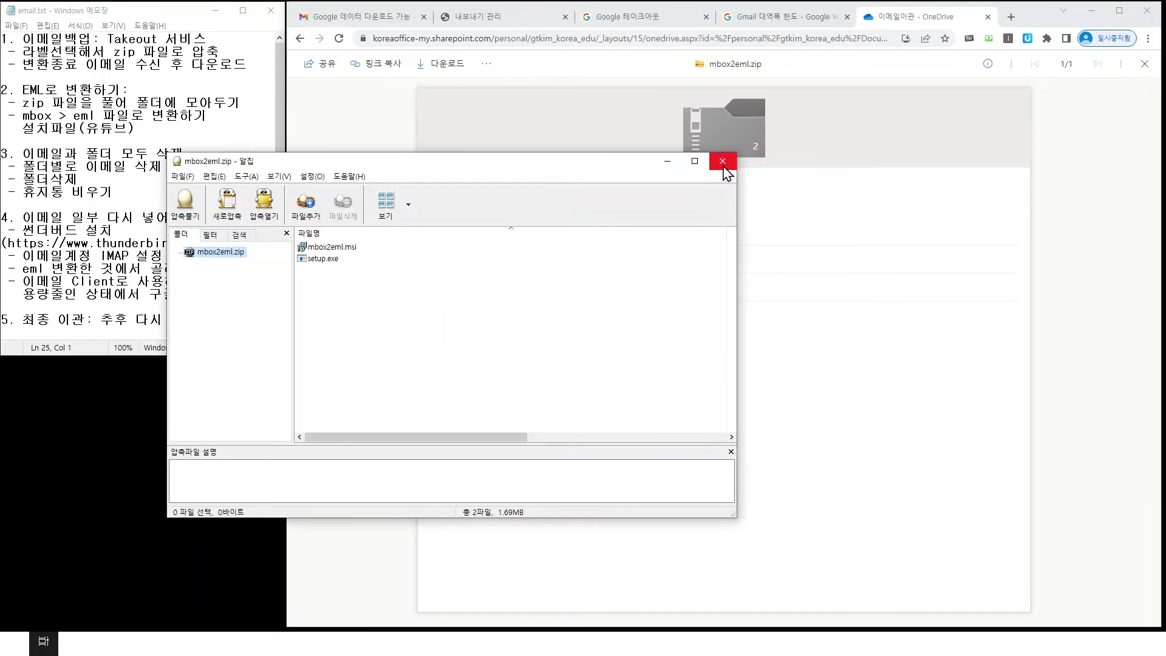
left_click(722, 161)
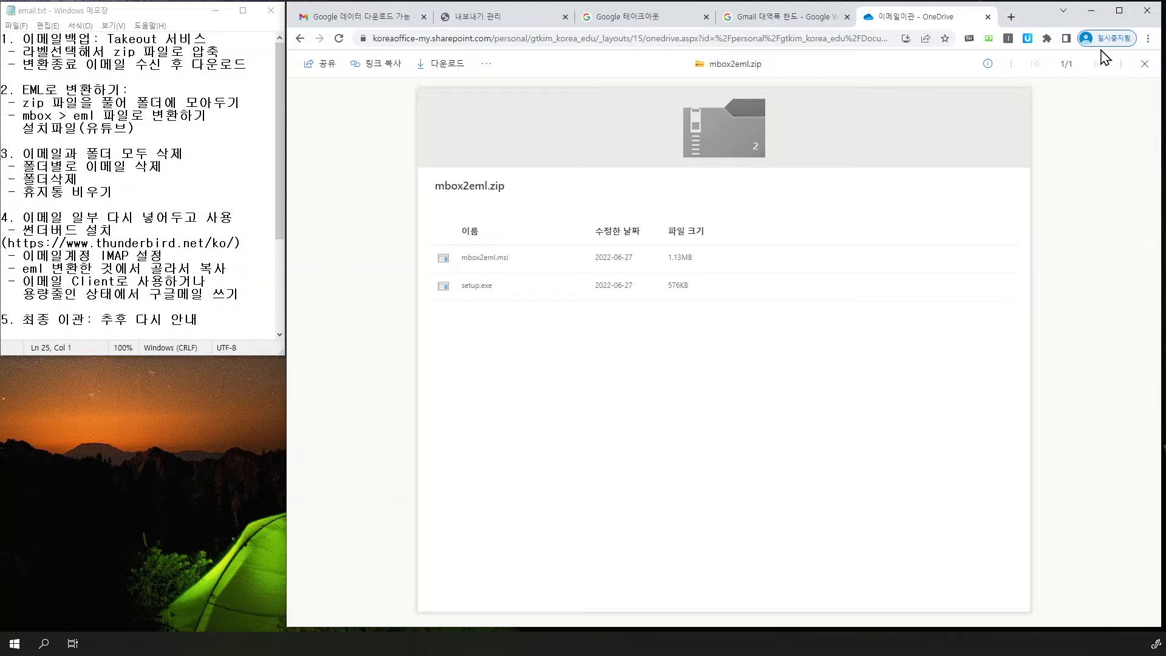
Minimize Chrome and open a new File Explorer window with Win+E
left_click(1093, 13)
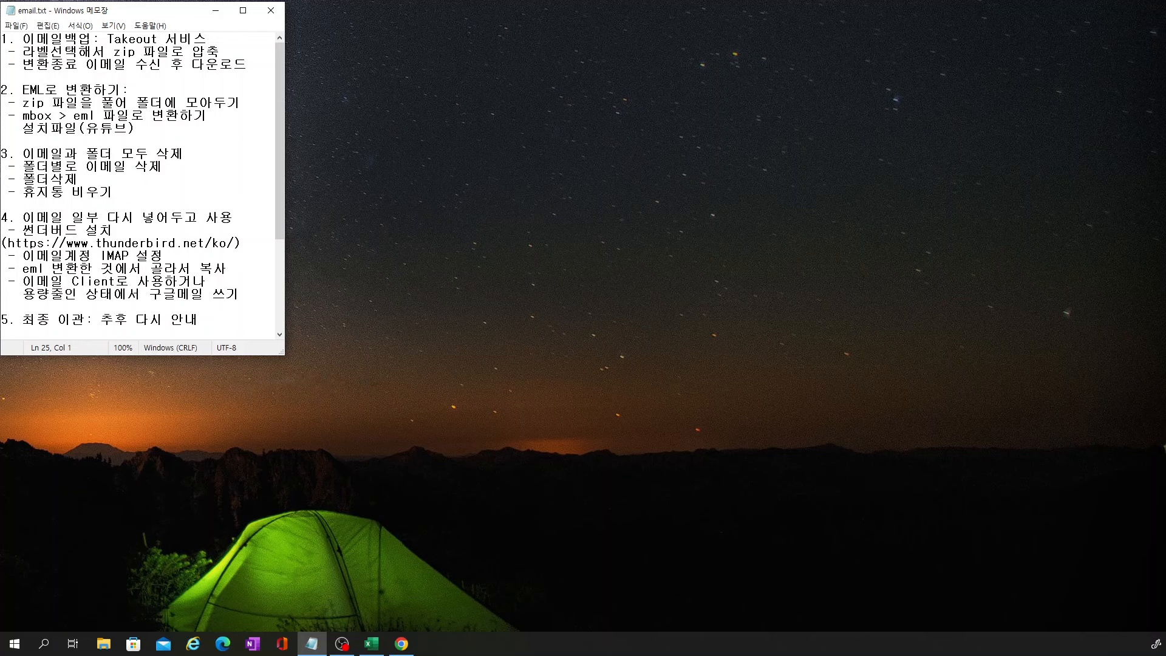
left_click(1164, 446)
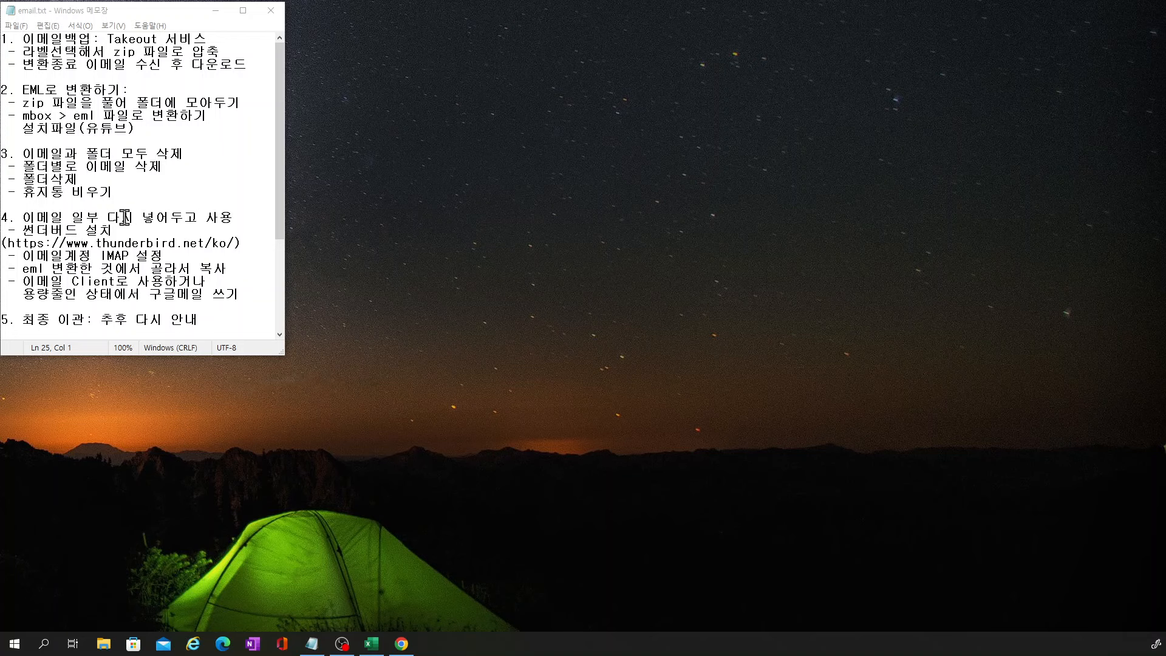
key("super+e")
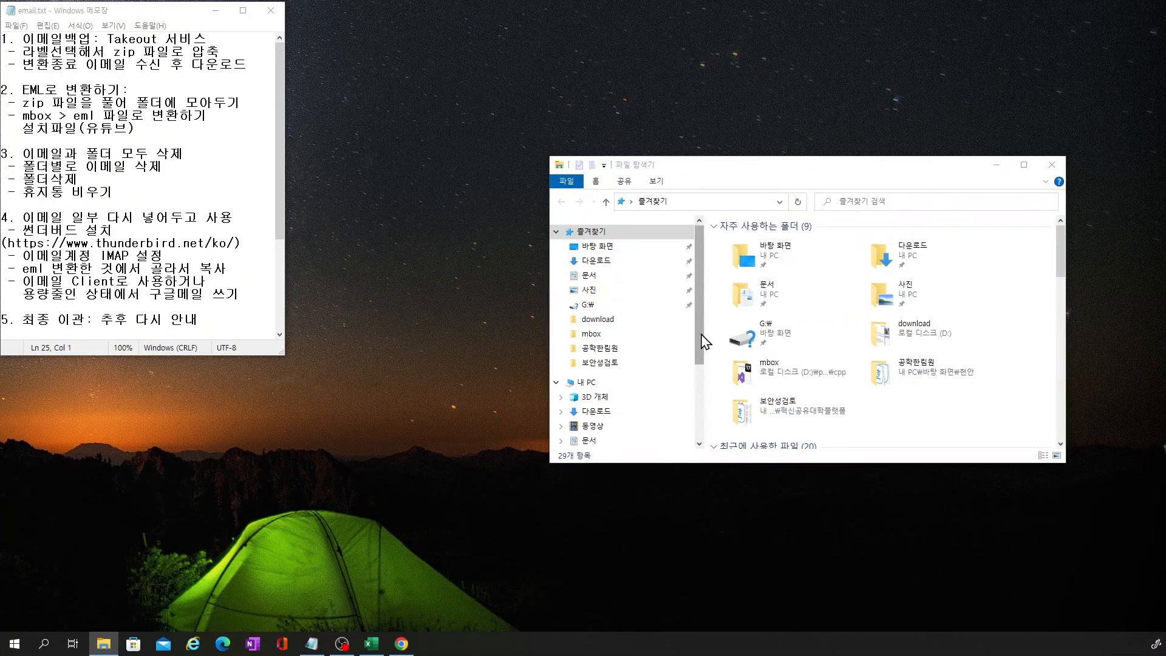
Close the duplicate File Explorer window
scroll(697, 352, "down", 1)
key("super+e")
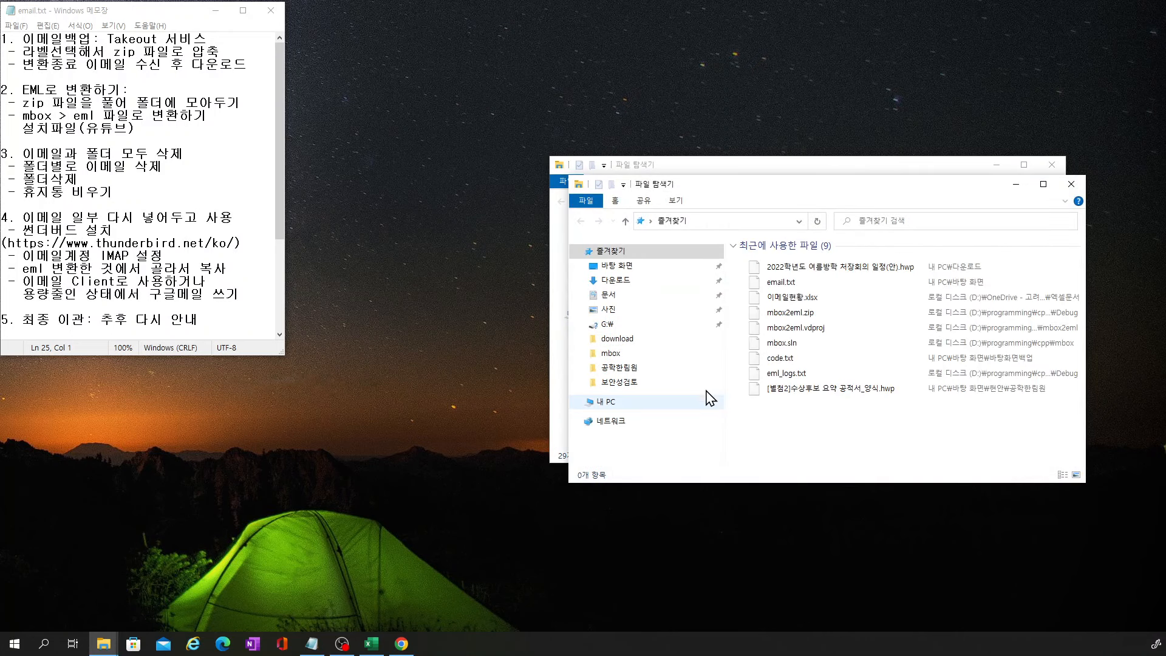
left_click(1072, 184)
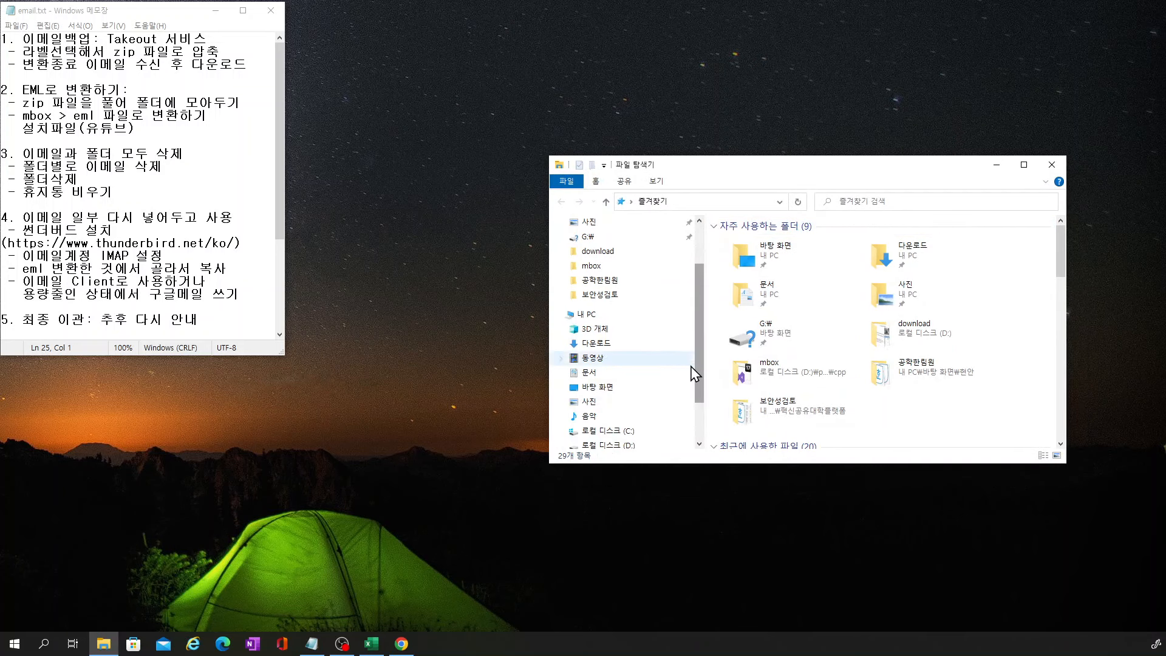
left_click_drag(697, 384, 699, 421)
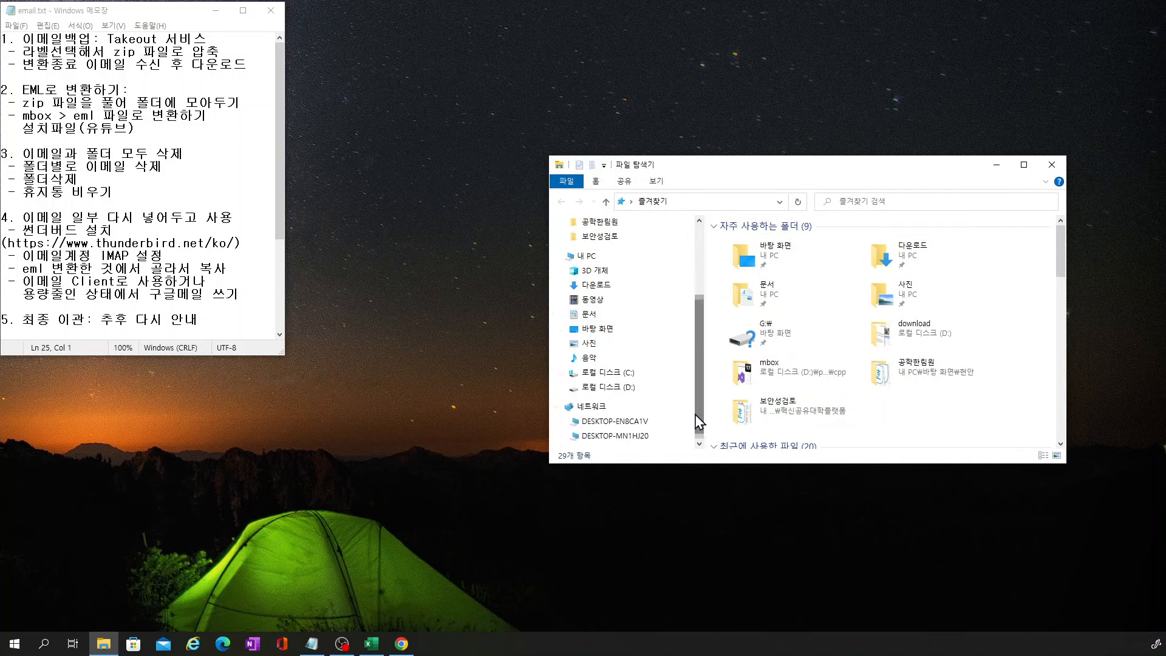
Navigate to D:\email\takeout-20220626T233153Z-001\Takeout\메일 and enlarge the Explorer window
left_click(623, 389)
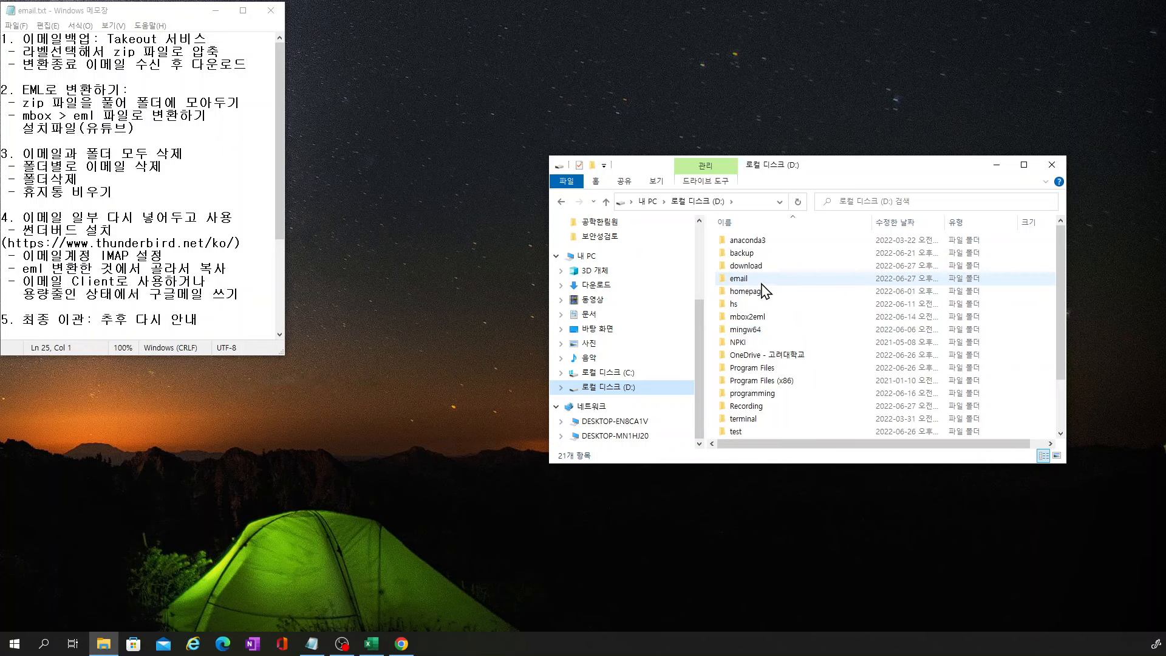
double_click(766, 279)
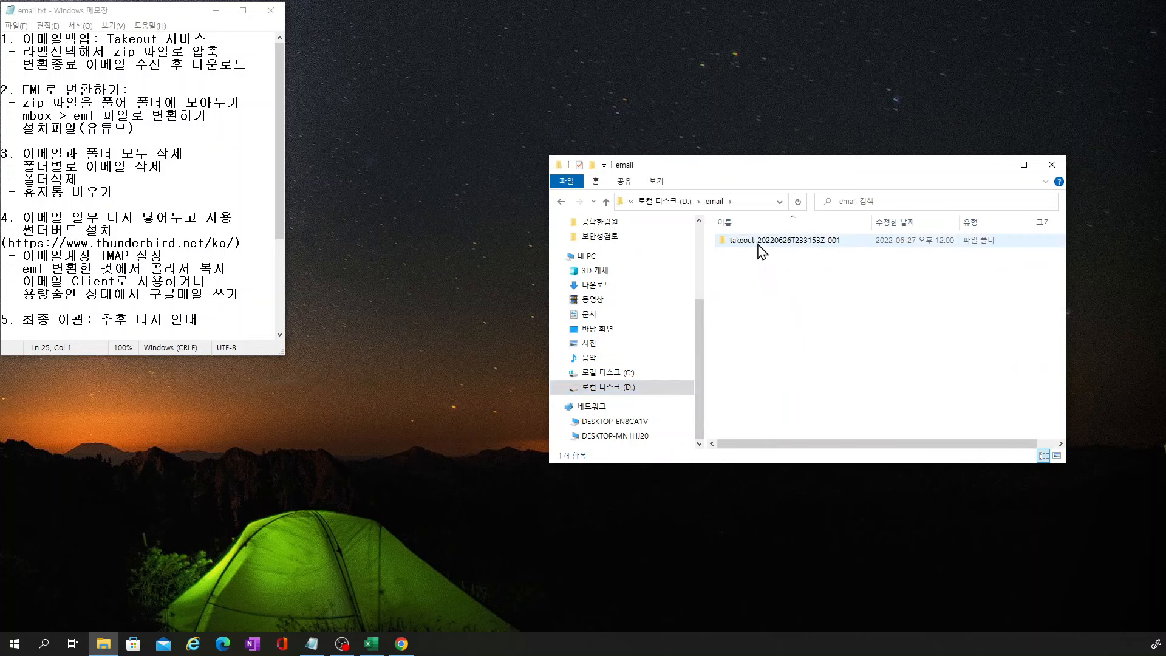
double_click(770, 241)
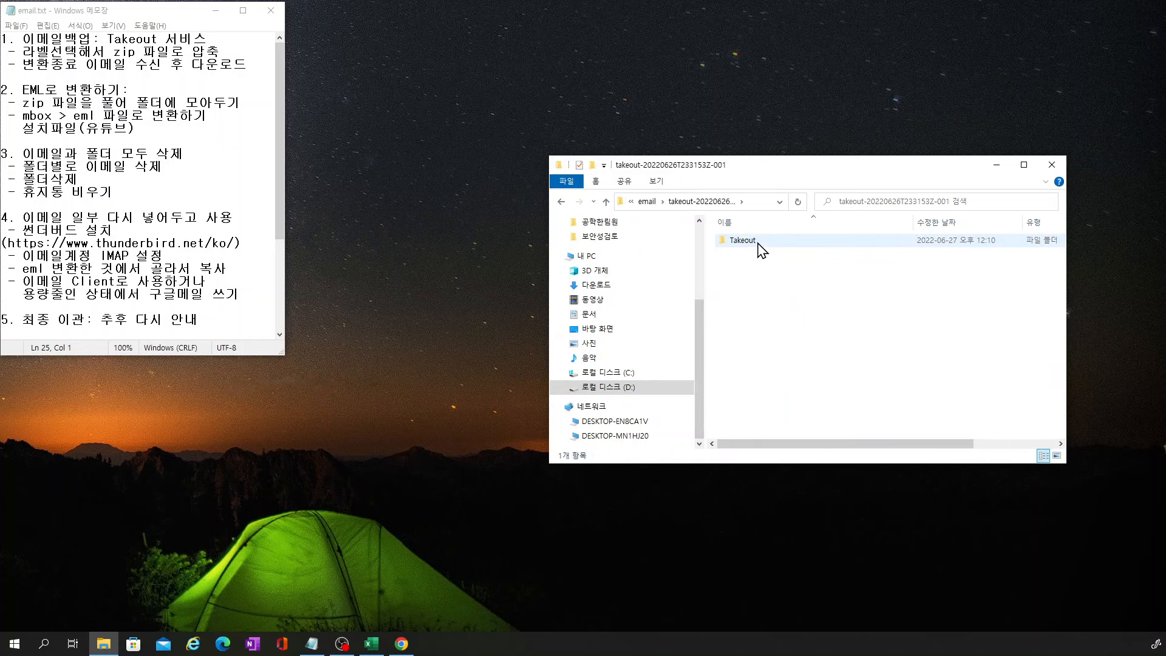
double_click(760, 242)
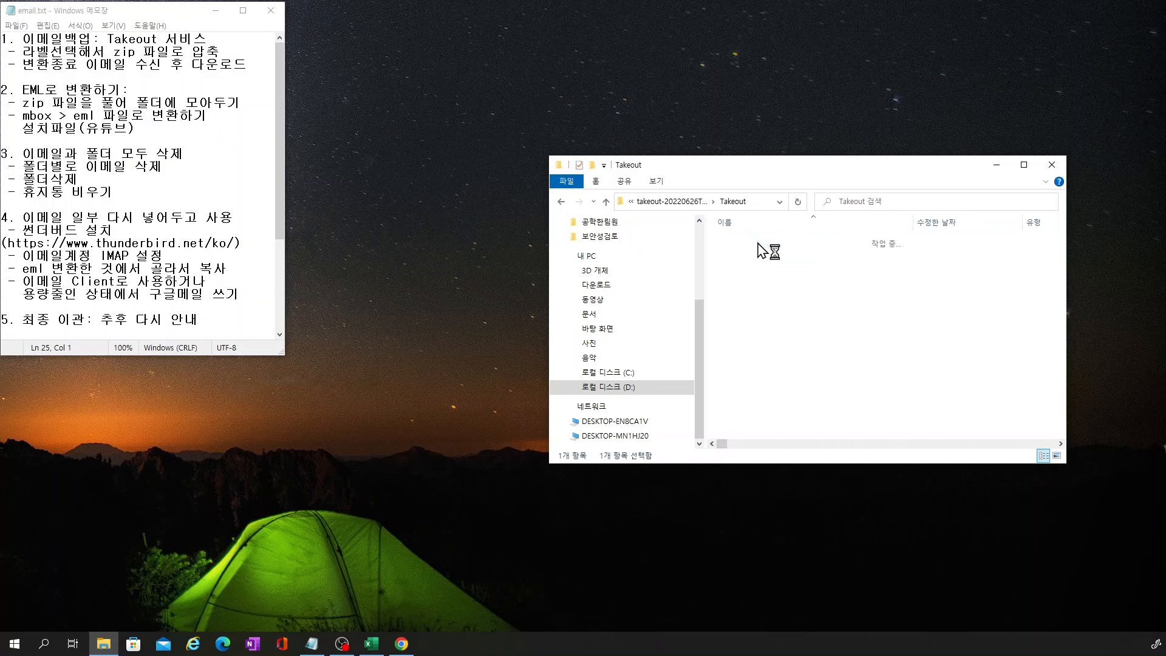
double_click(758, 243)
left_click_drag(549, 156, 380, 66)
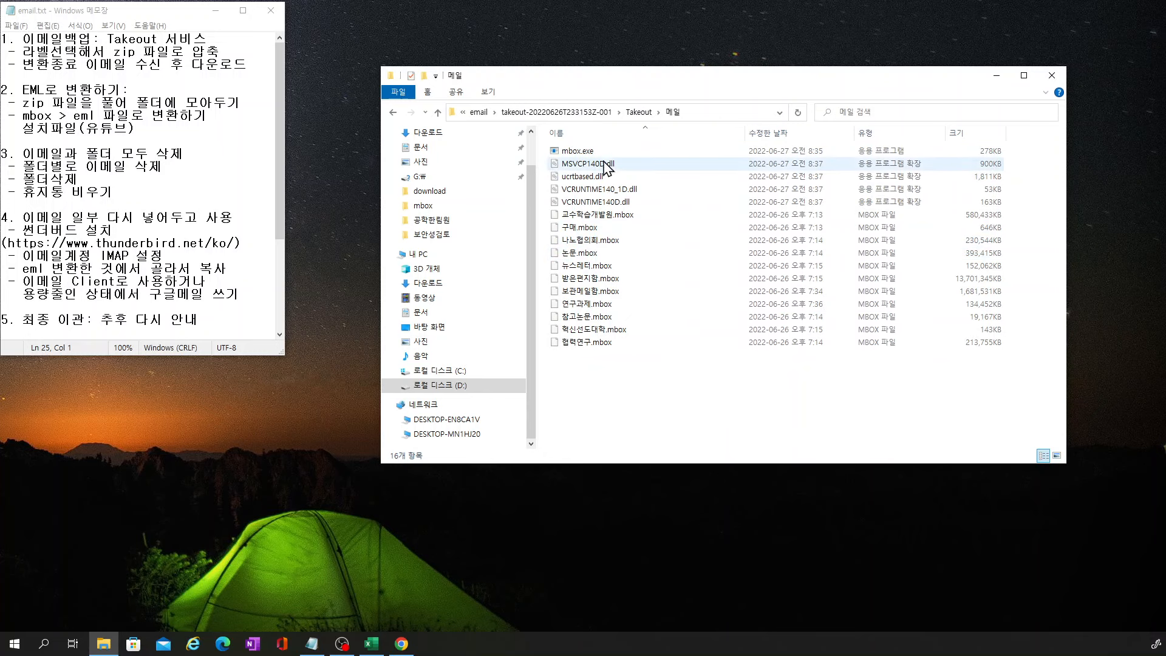
Run mbox.exe from the 메일 folder and move its console to the screen centre
double_click(582, 153)
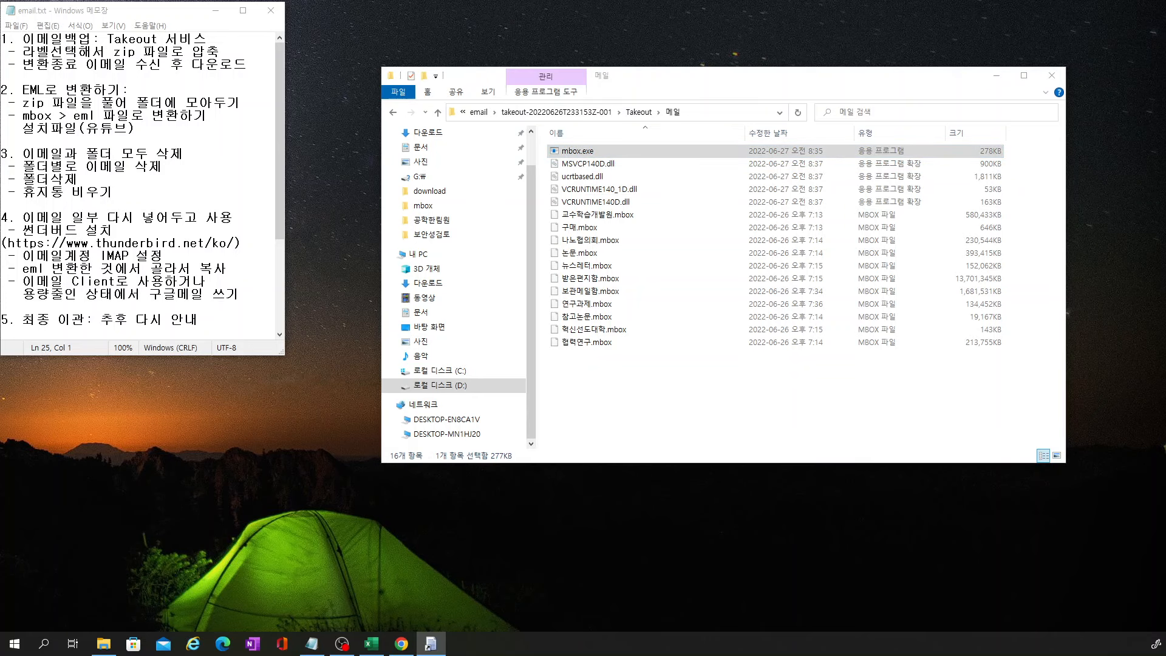
left_click_drag(259, 179, 605, 181)
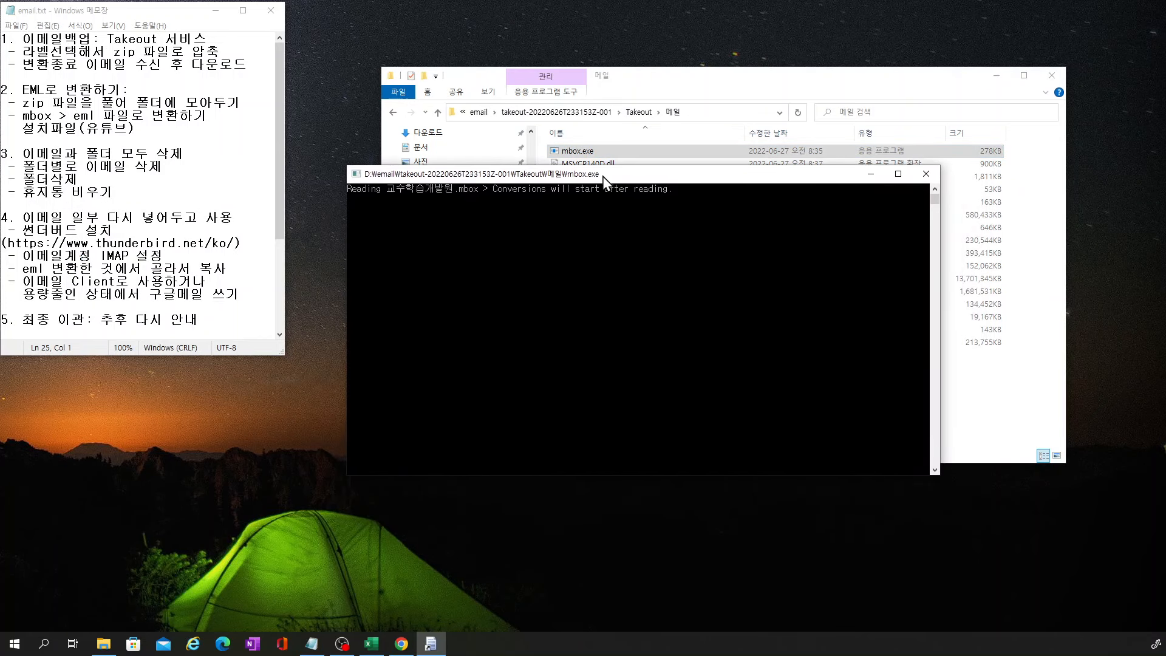
left_click_drag(448, 175, 472, 257)
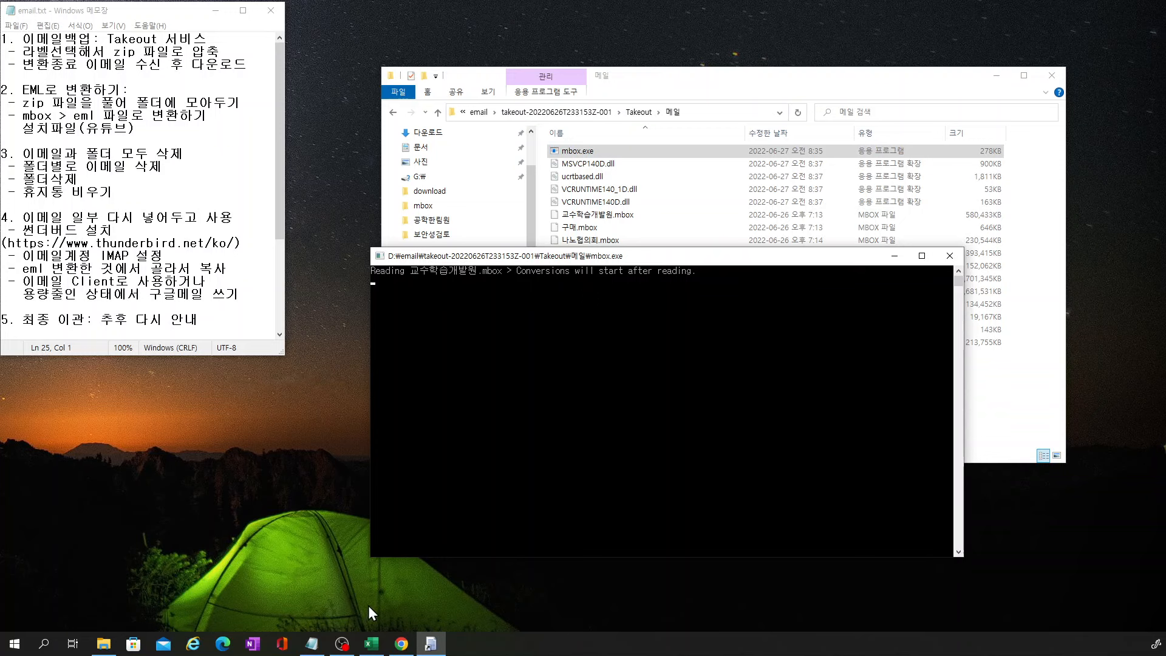
Bring up 소요시간.xlsx and view the conversion-time chart on the mbox2eml sheet
mouse_move(372, 648)
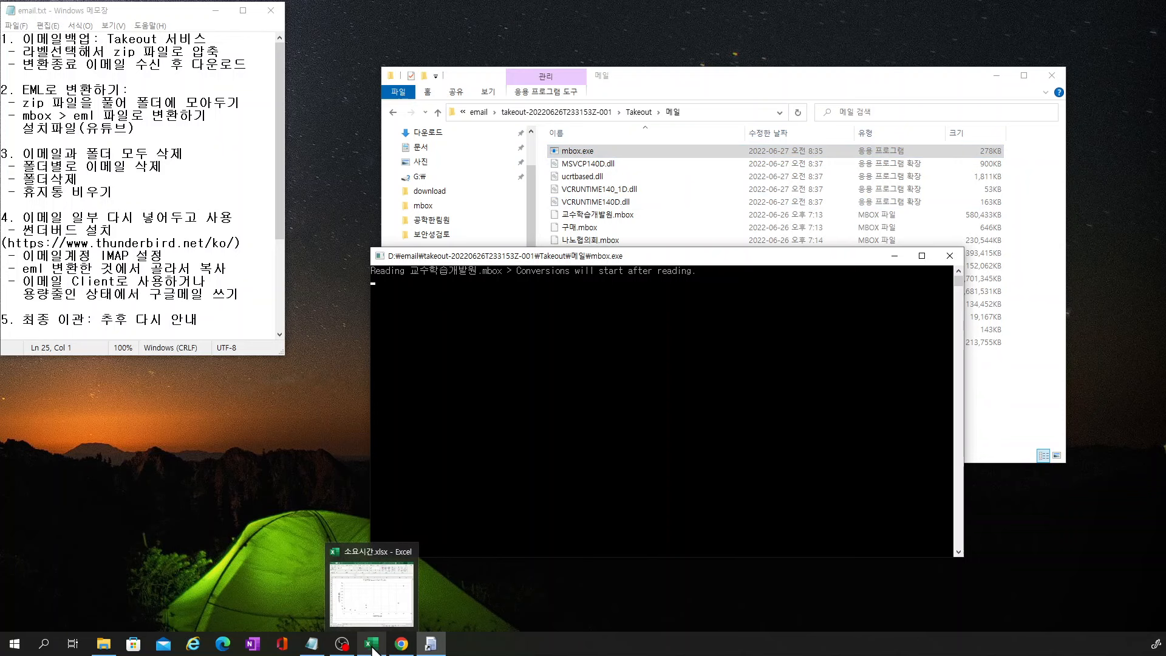
left_click(372, 645)
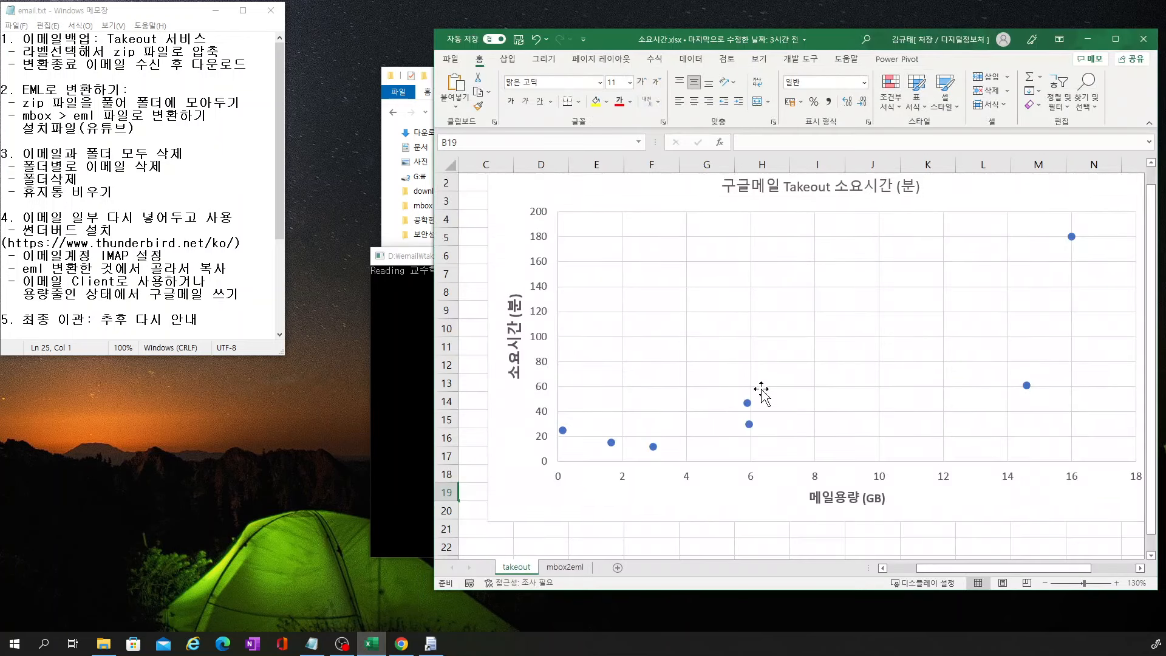
left_click(564, 568)
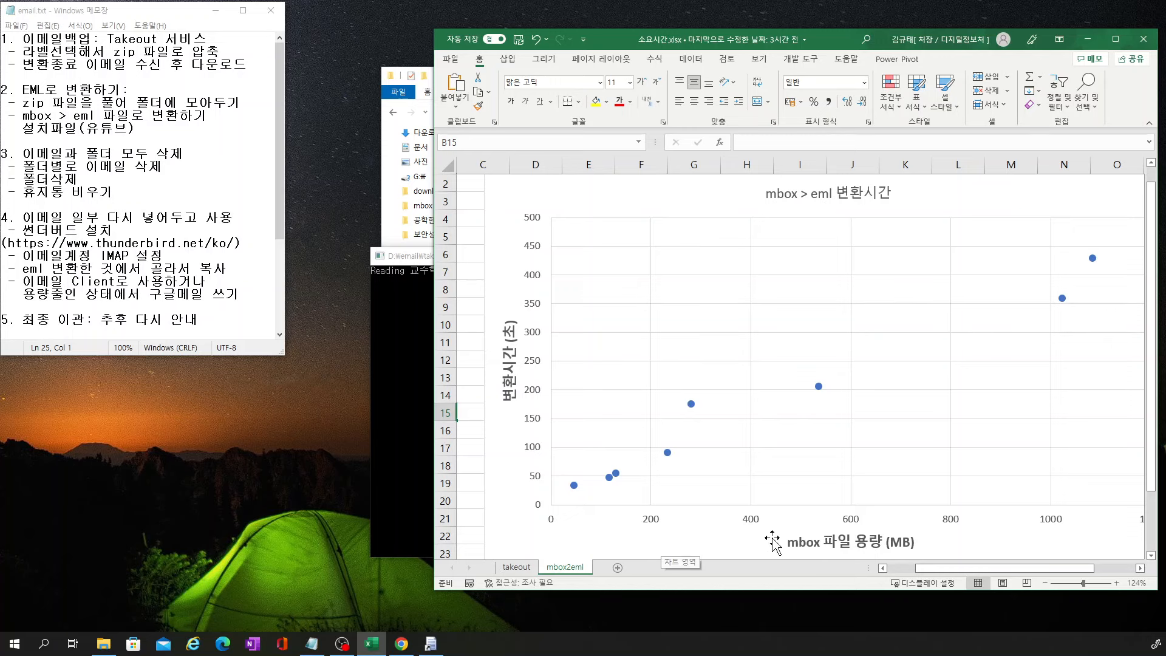
left_click_drag(932, 571, 958, 575)
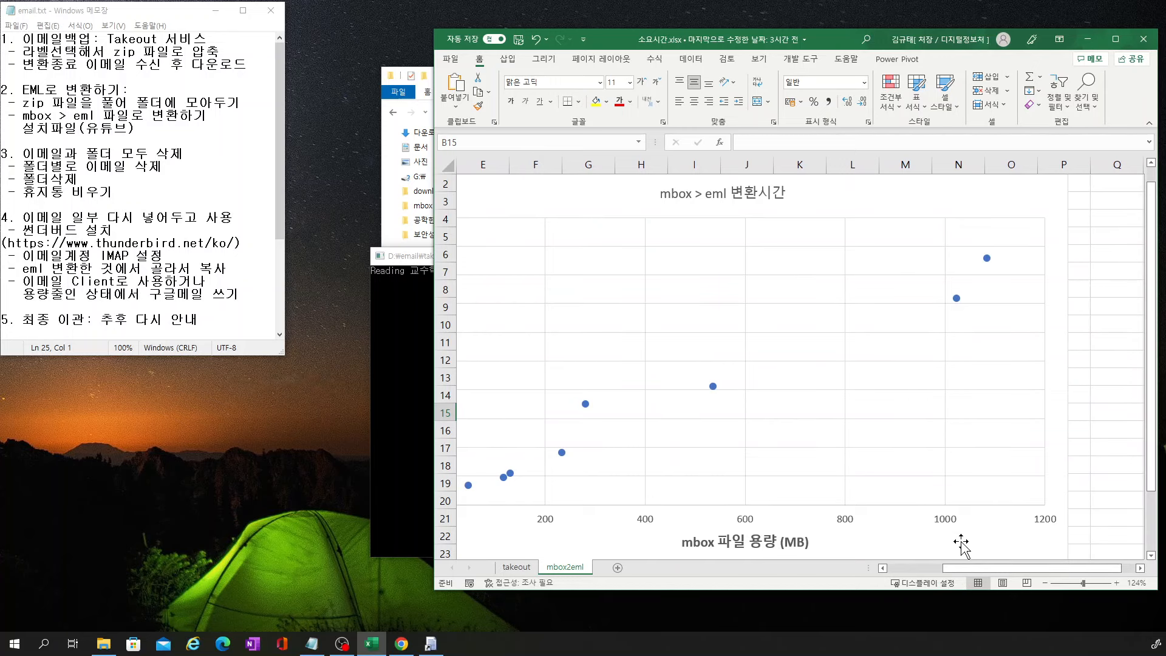
left_click_drag(964, 572, 923, 572)
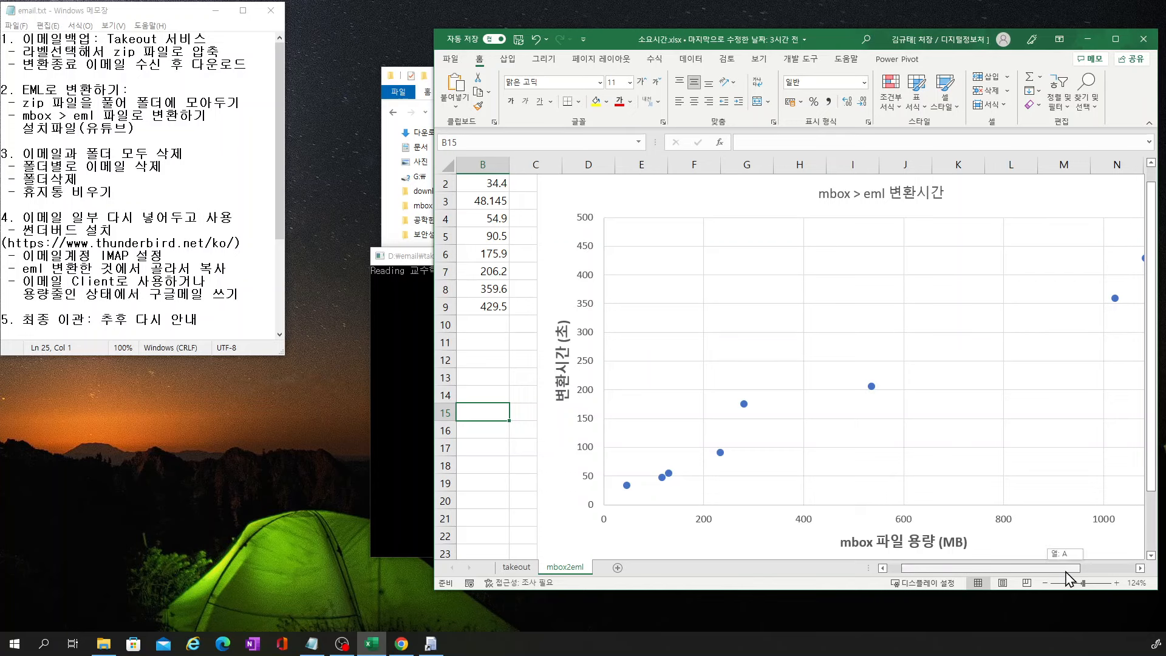
left_click_drag(1066, 572, 1039, 574)
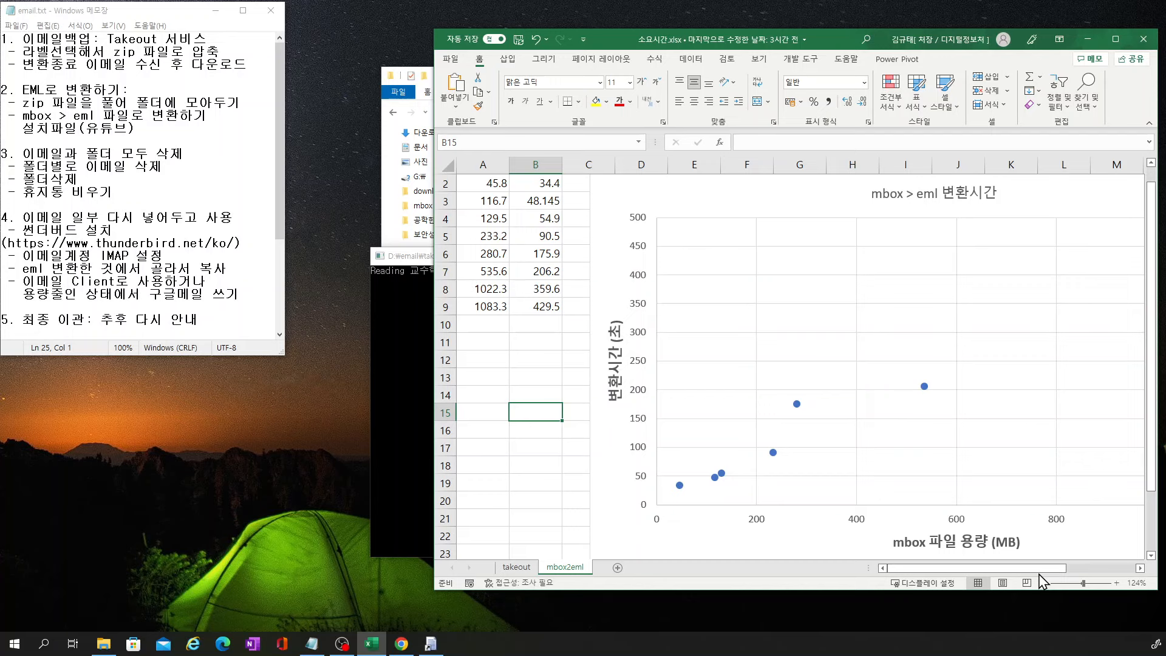
left_click_drag(1039, 569, 1124, 569)
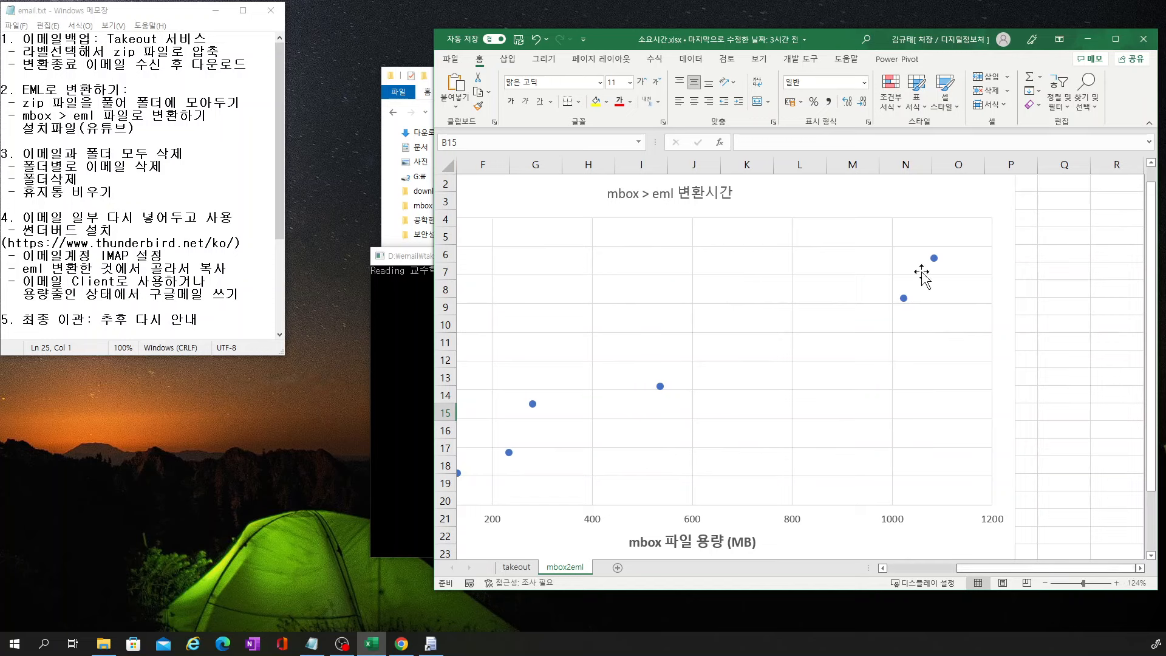
Minimize Excel, briefly restore it to adjust the chart view, then minimize it again
left_click(1087, 39)
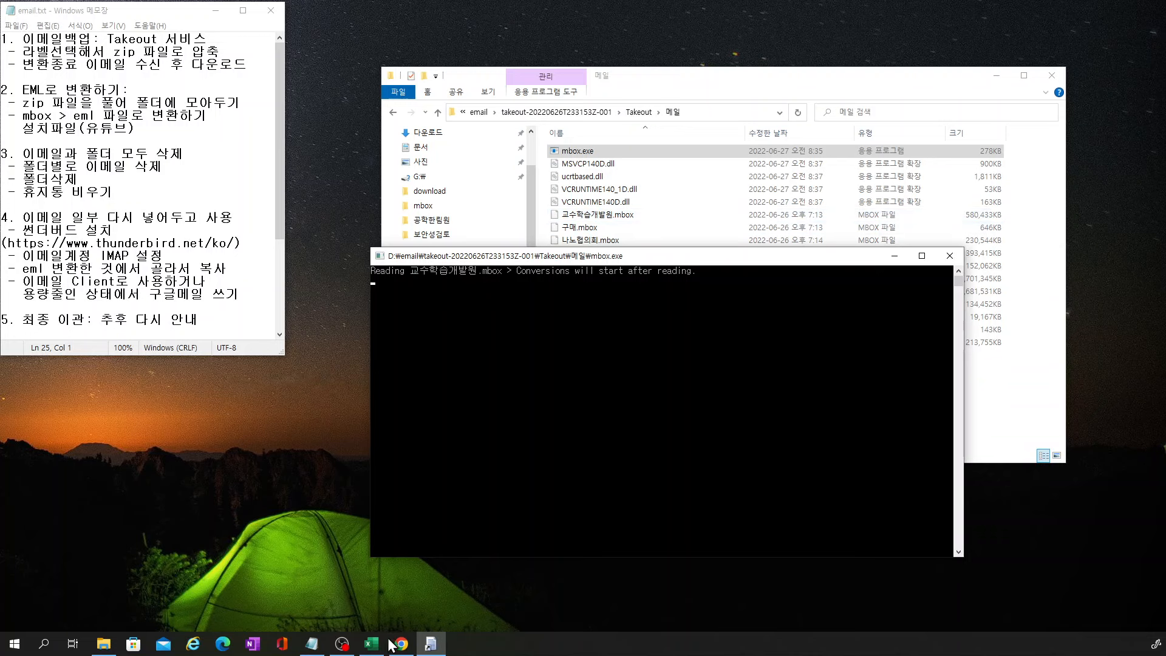
left_click(371, 644)
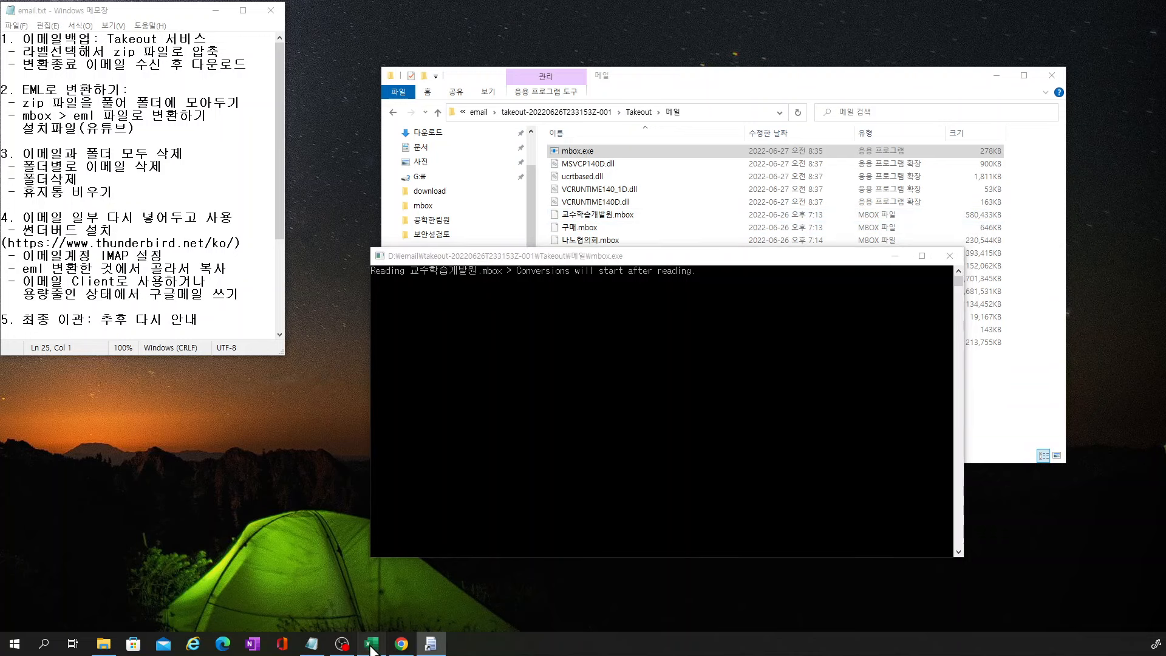
left_click_drag(975, 569, 929, 574)
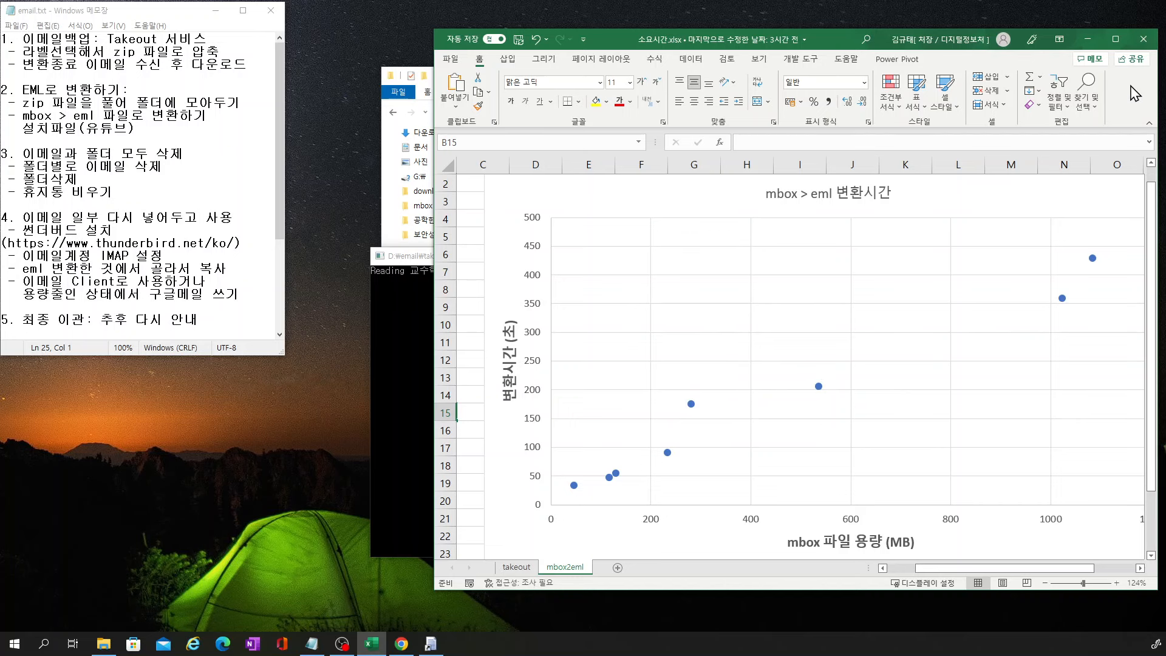
left_click(1086, 41)
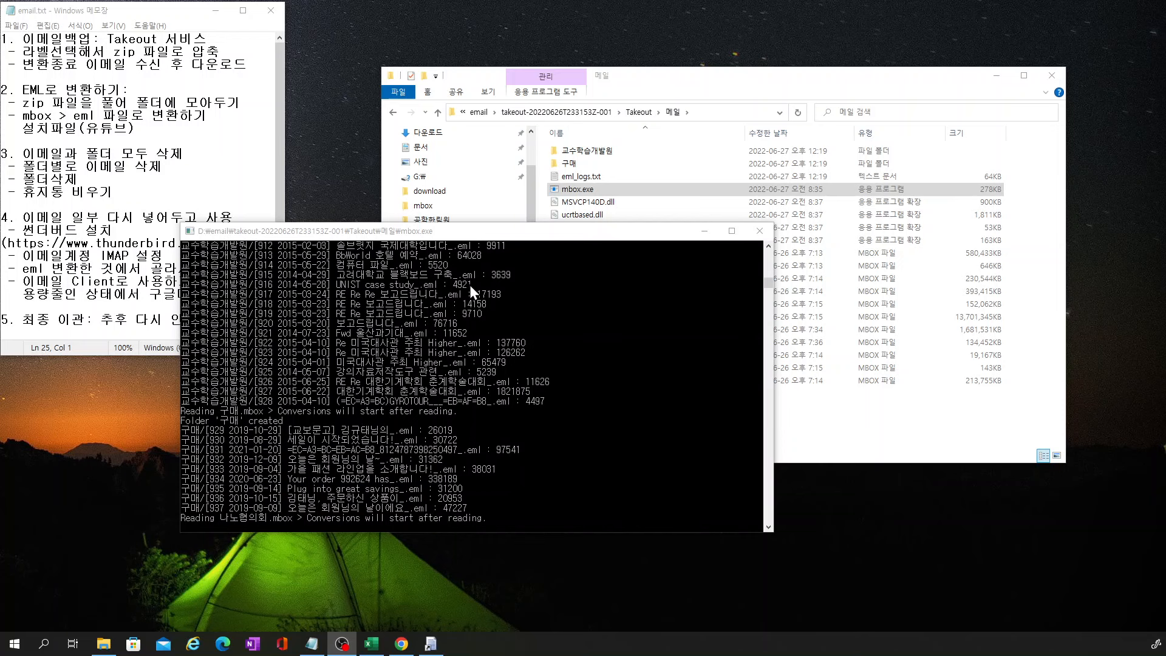
Open the 교수학습개발원 folder of 928 converted .eml files and widen its Name column
left_click(674, 85)
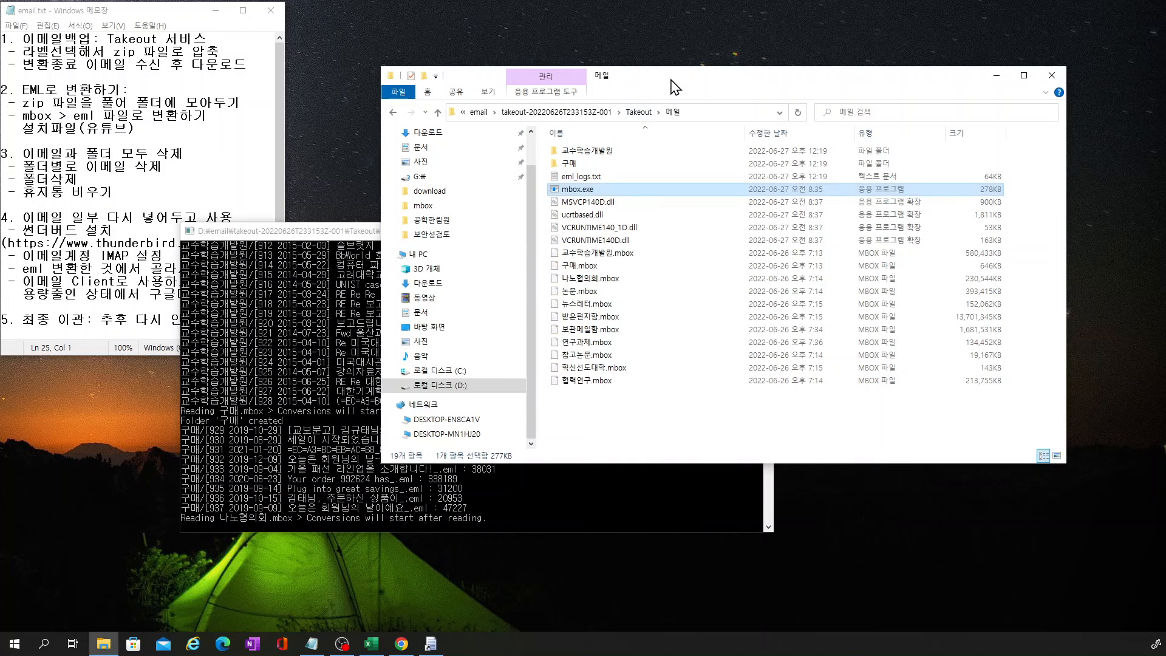
left_click(604, 156)
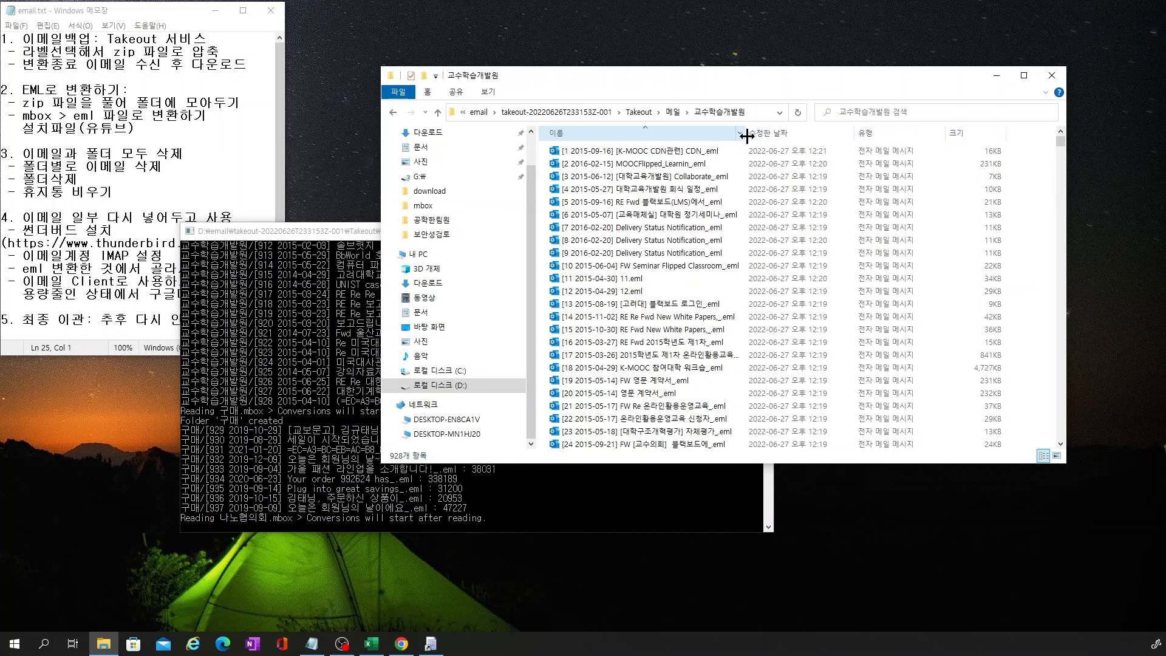
left_click_drag(747, 136, 864, 154)
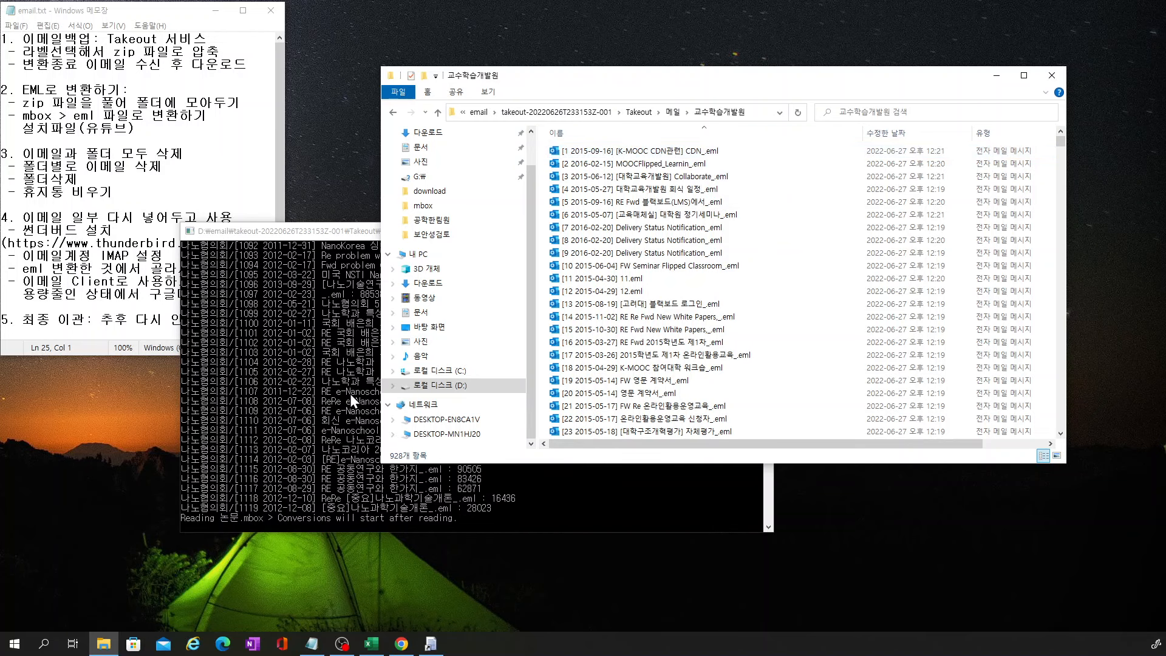
left_click(666, 154)
double_click(666, 156)
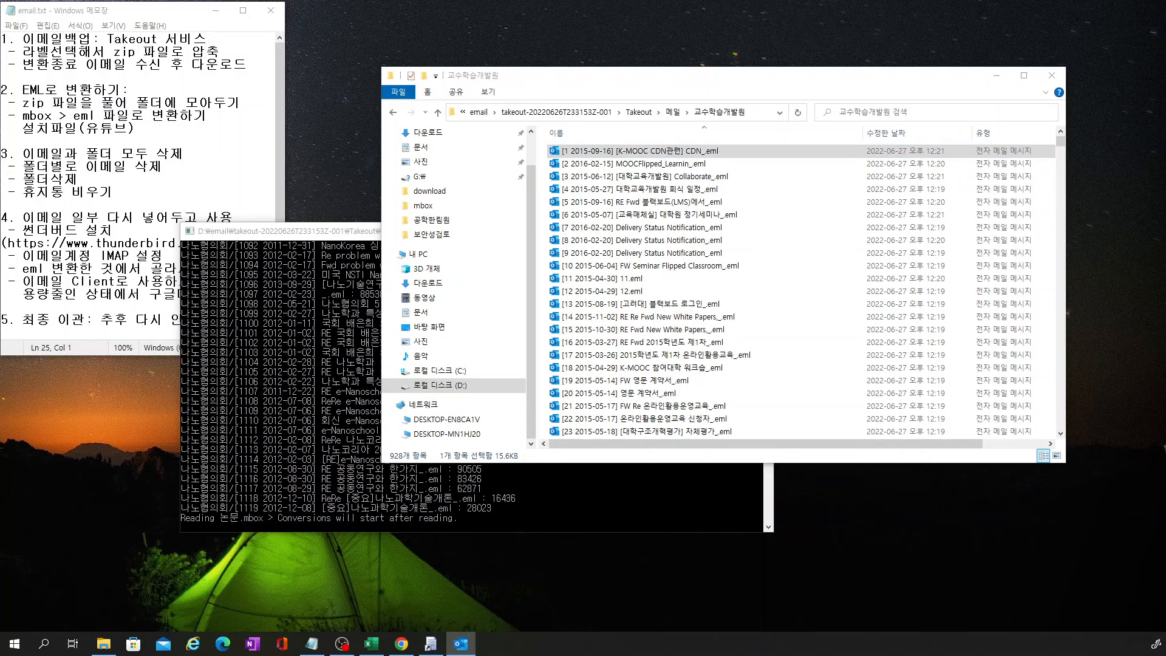
left_click_drag(557, 145, 557, 165)
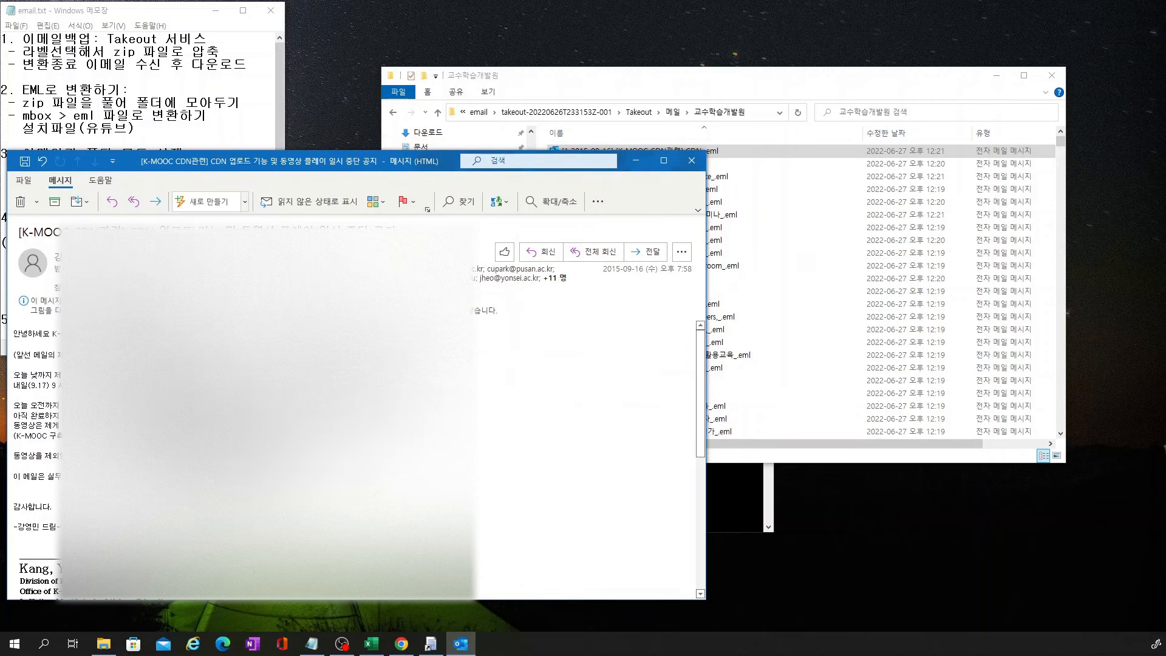
scroll(508, 396, "down", 5)
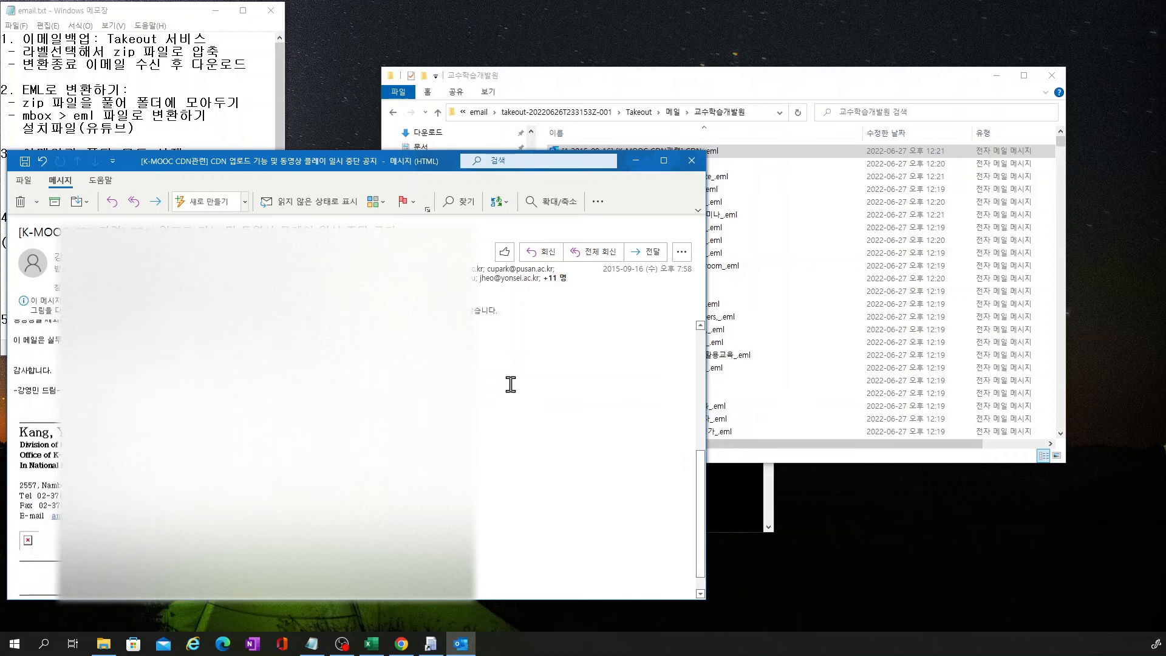
scroll(511, 384, "up", 5)
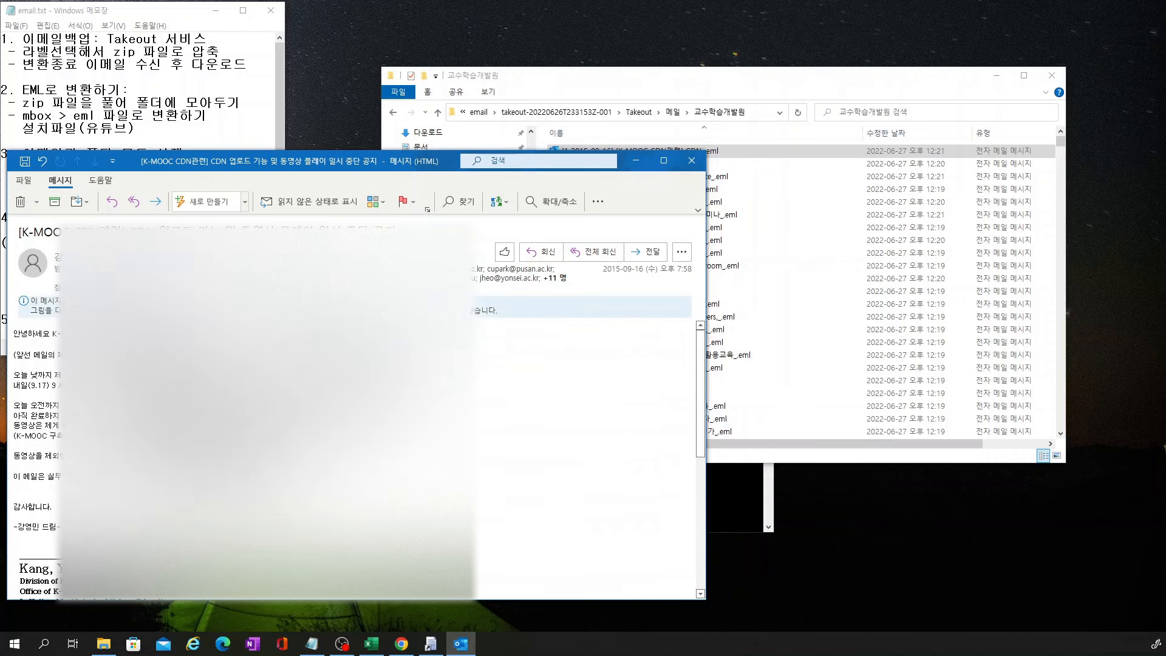
scroll(511, 388, "down", 6)
scroll(511, 388, "up", 8)
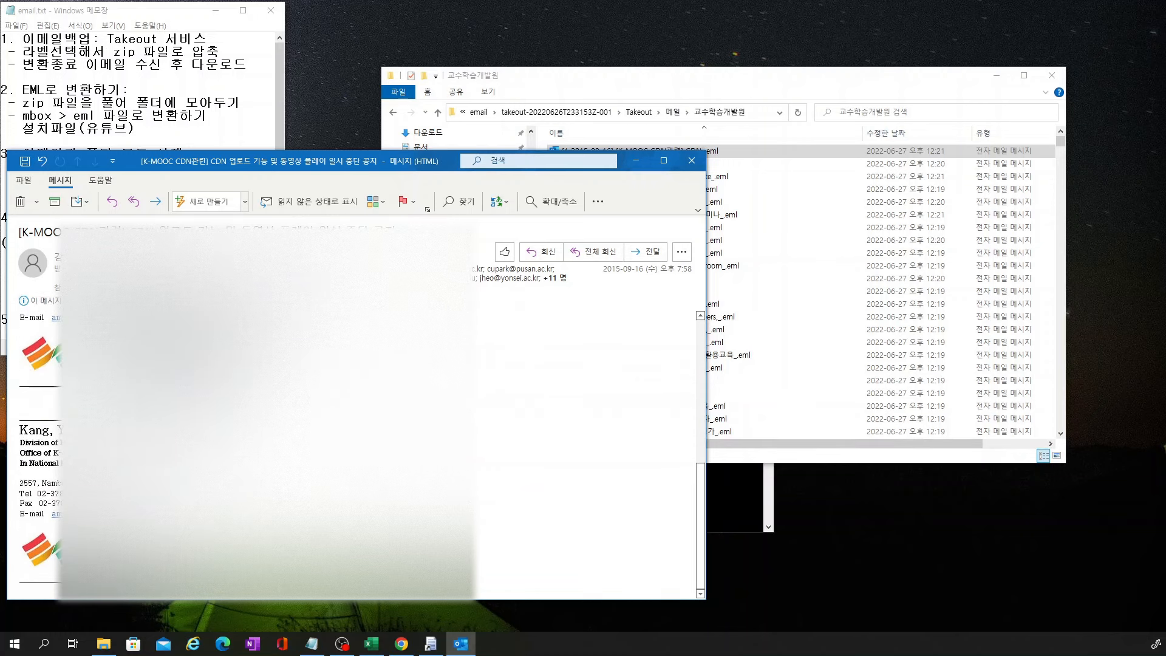
left_click(691, 161)
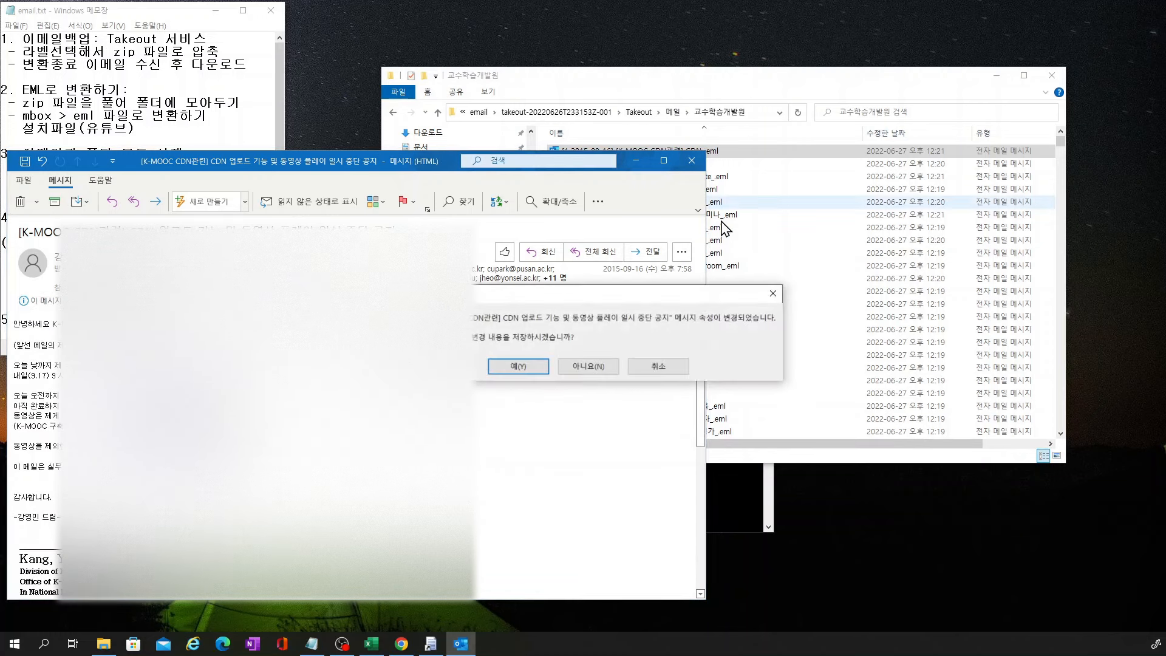
left_click(577, 368)
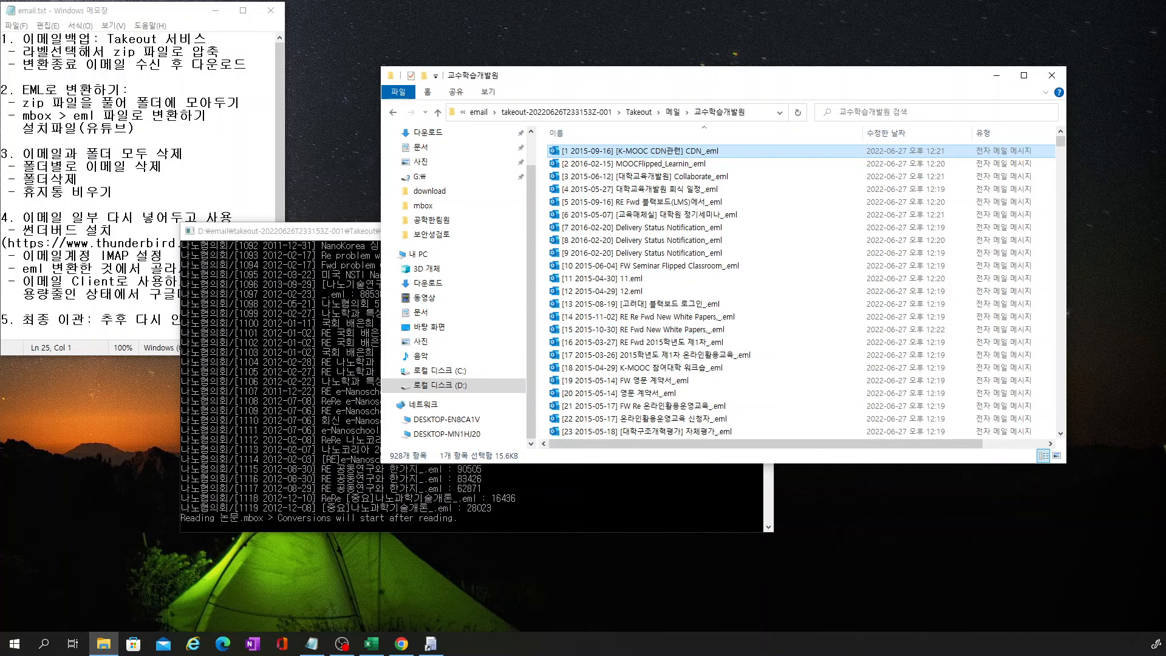
Close the OneDrive, 내보내기 관리 and Google 테이크아웃 tabs in Chrome, returning to Gmail
key("alt+Tab")
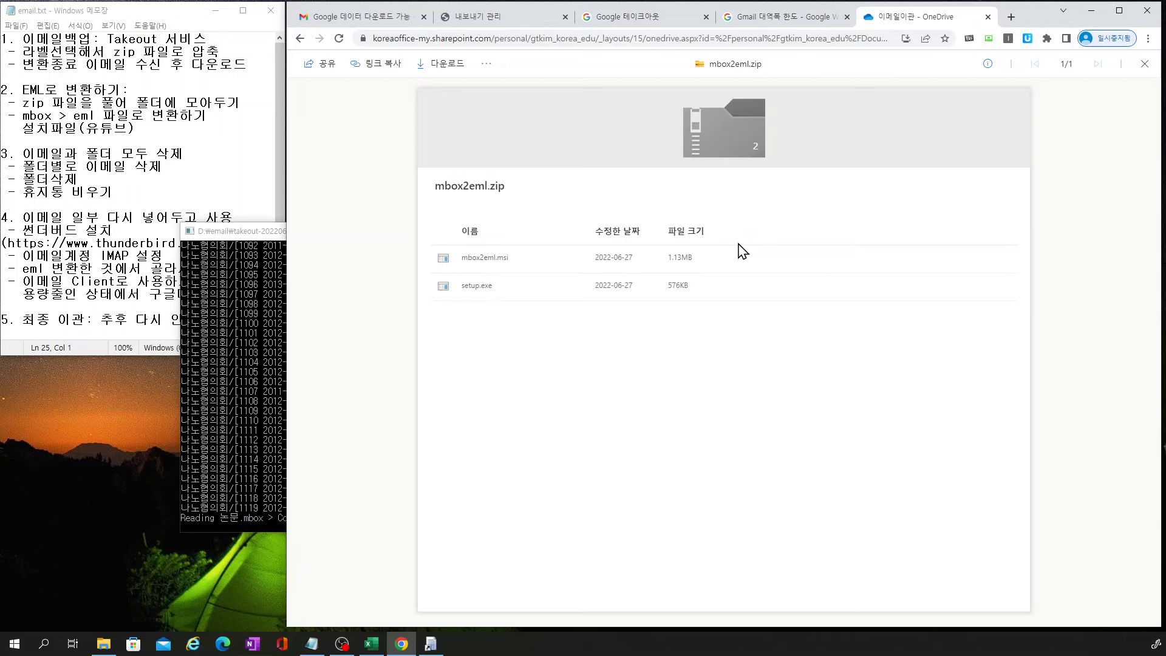
left_click(988, 17)
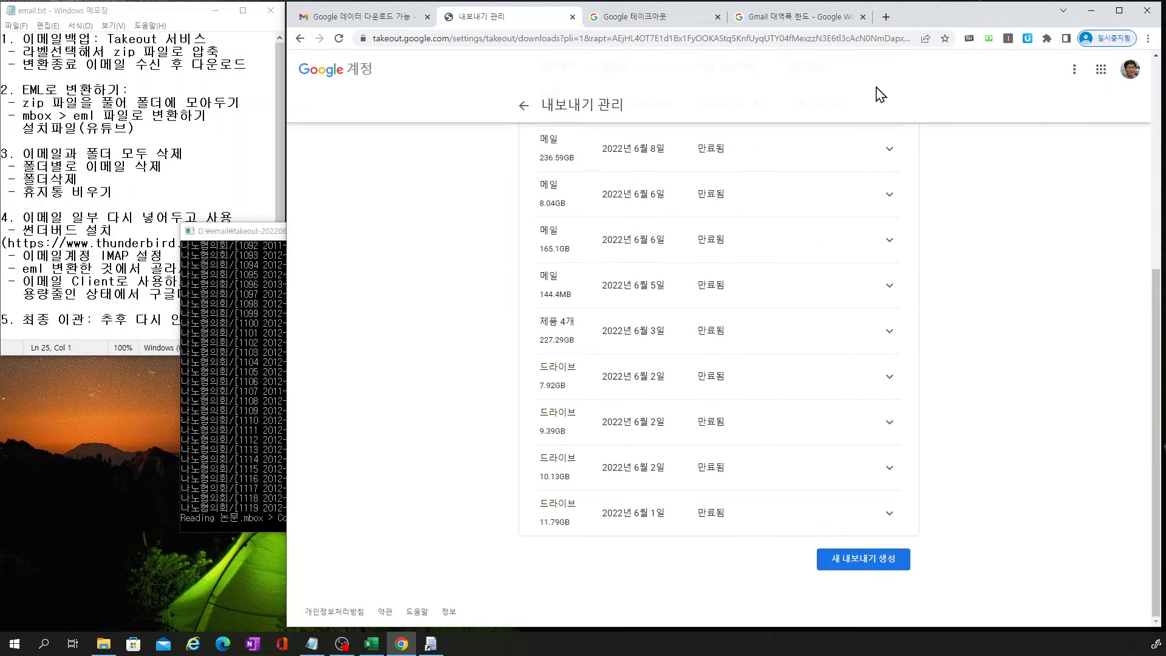
left_click(572, 17)
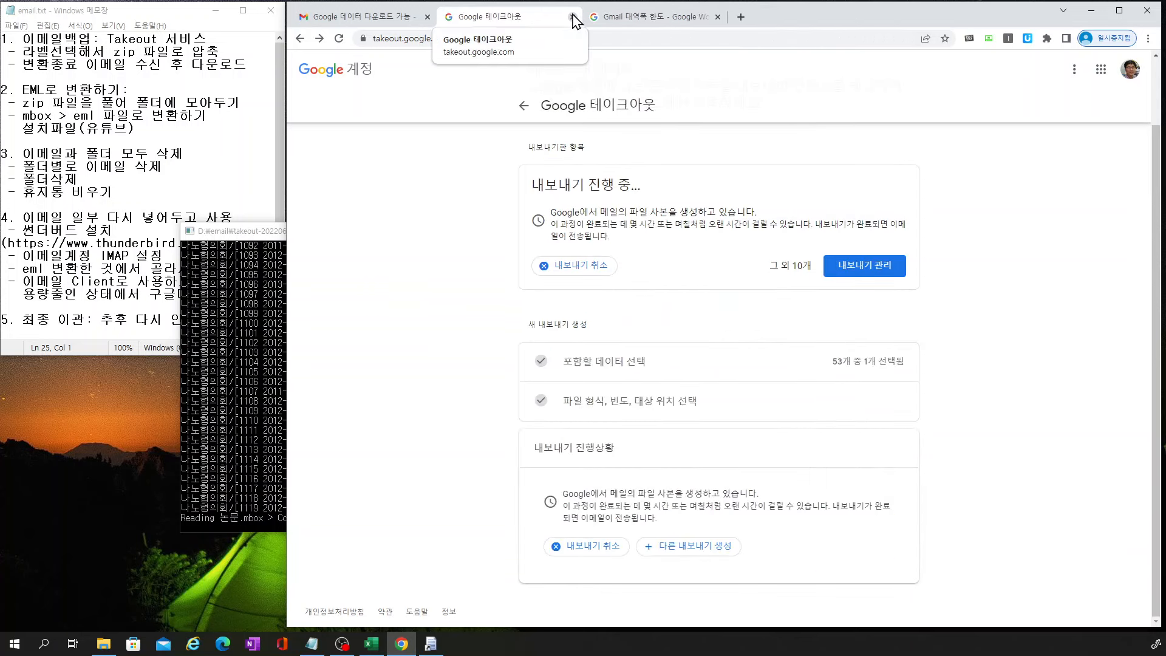
left_click(572, 17)
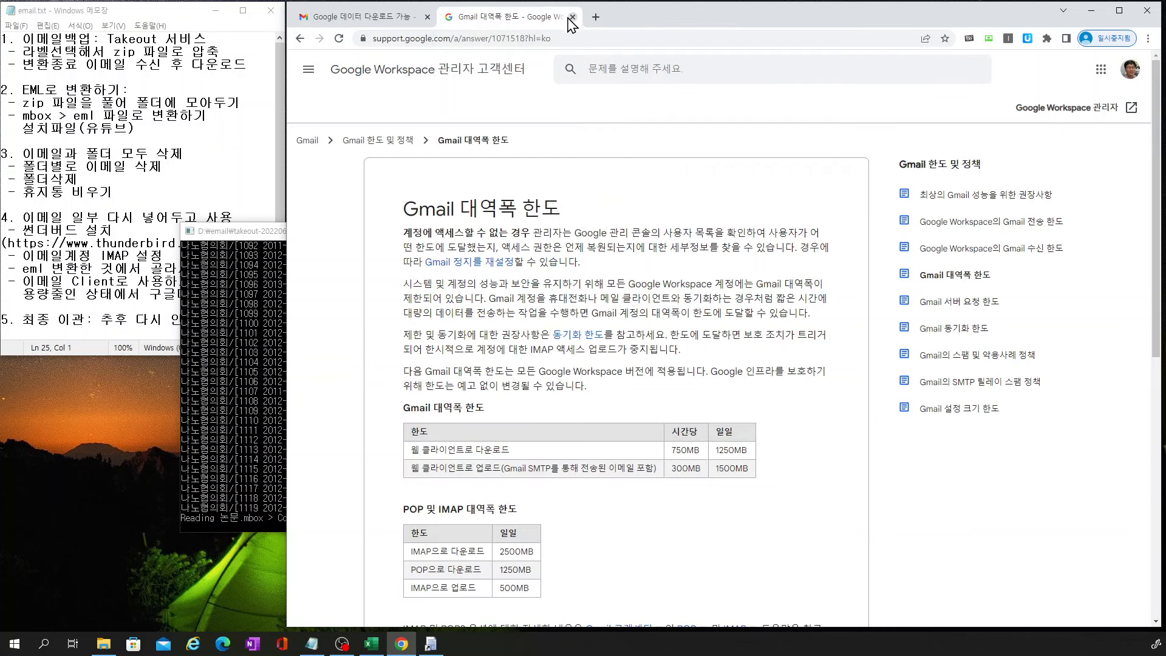
left_click(378, 24)
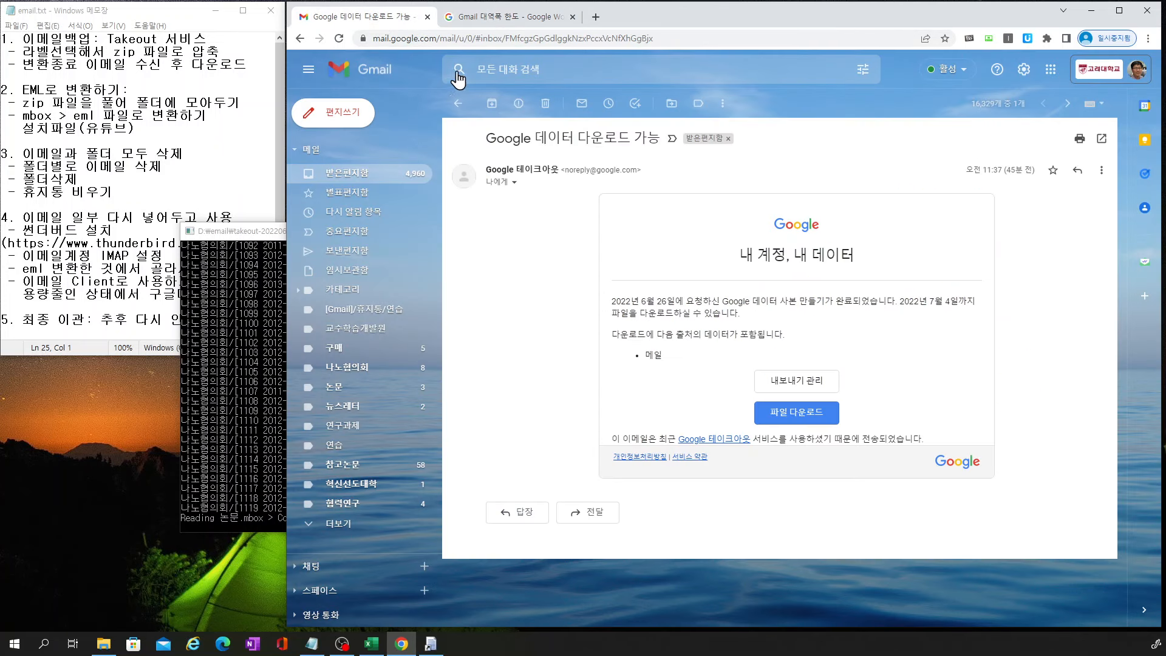
Move all 554 conversations under the 교수학습개발원 label to the trash
left_click(357, 176)
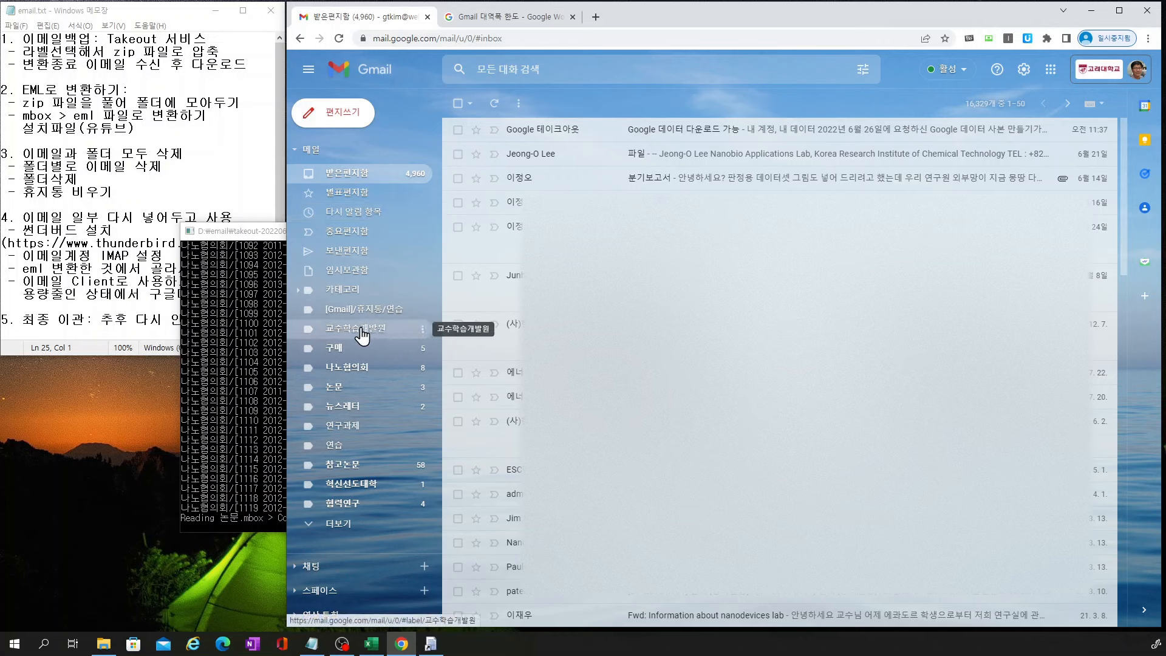
left_click(362, 335)
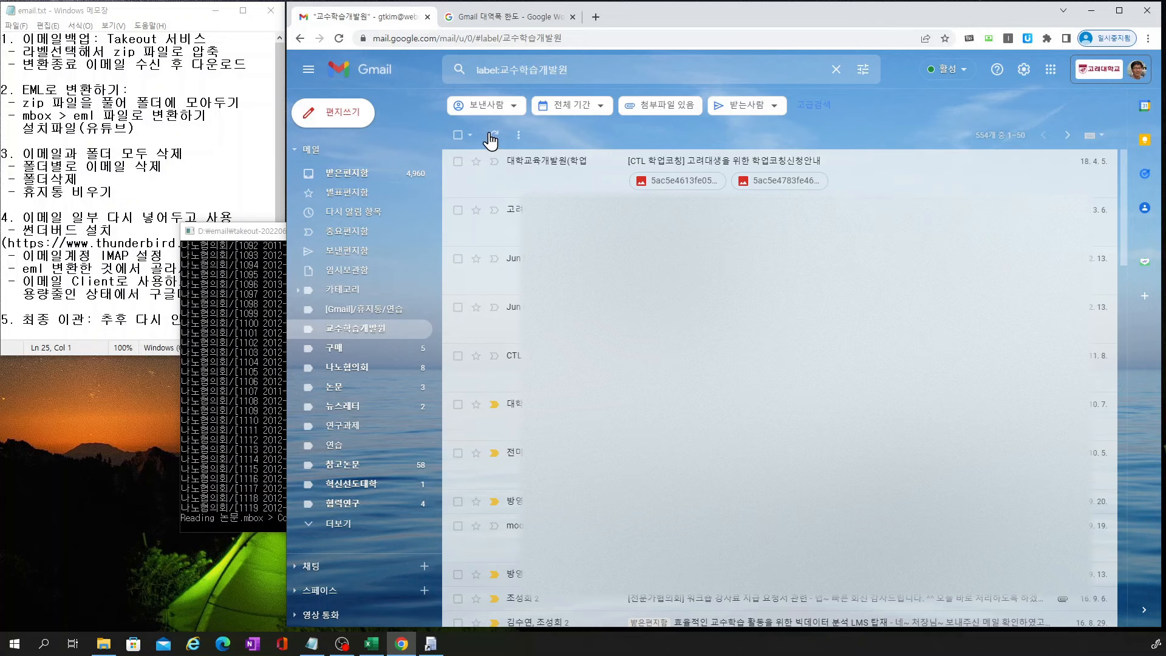
left_click(458, 135)
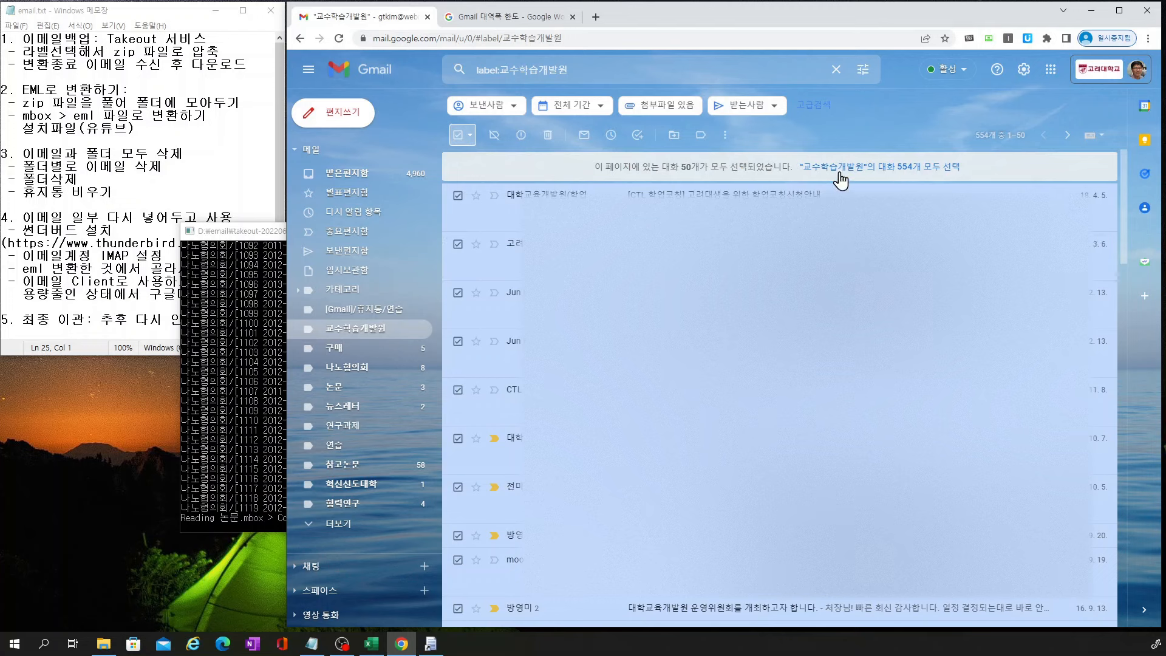
left_click(909, 168)
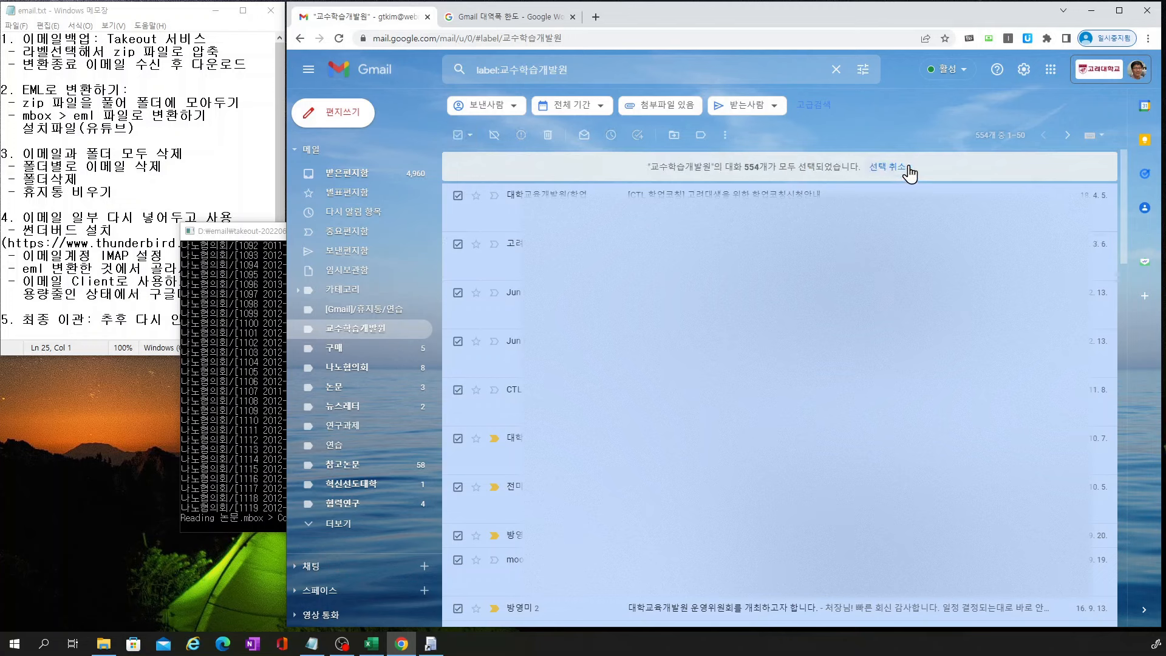
left_click(547, 135)
left_click(837, 371)
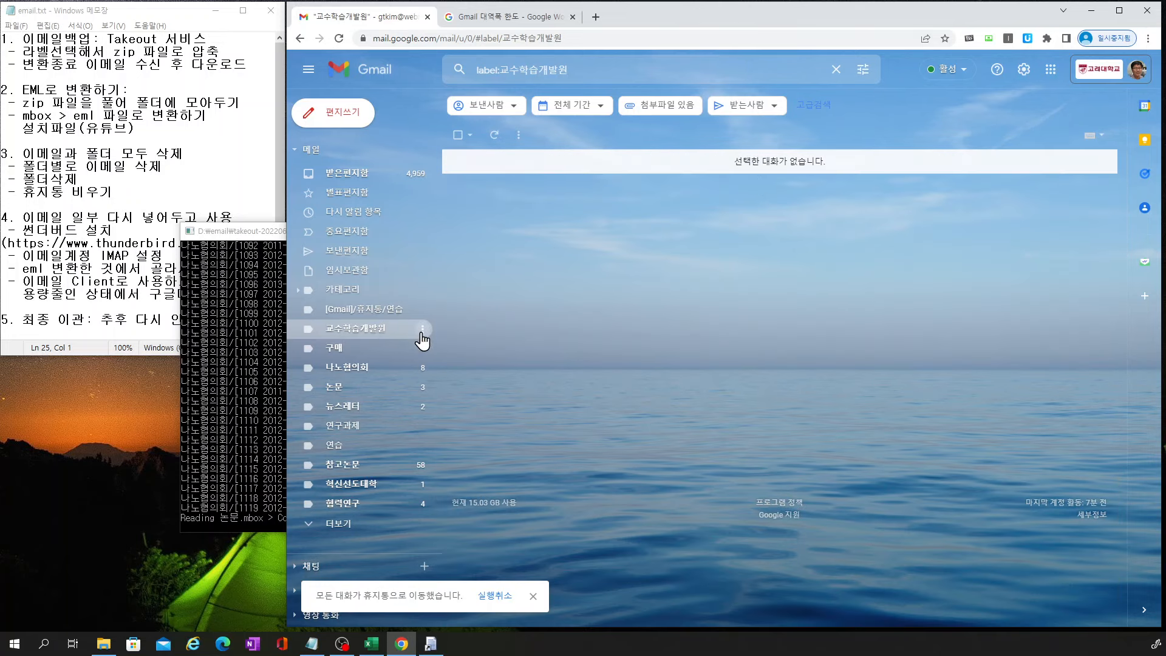
Delete the 교수학습개발원 label from the sidebar
left_click(422, 328)
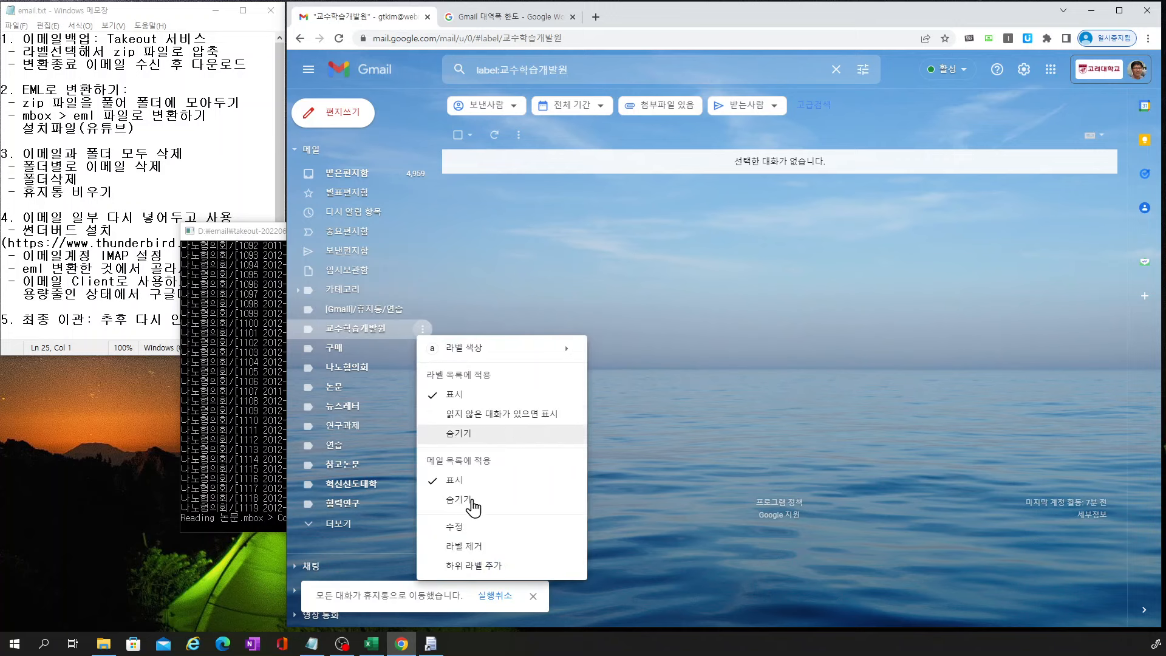
left_click(473, 546)
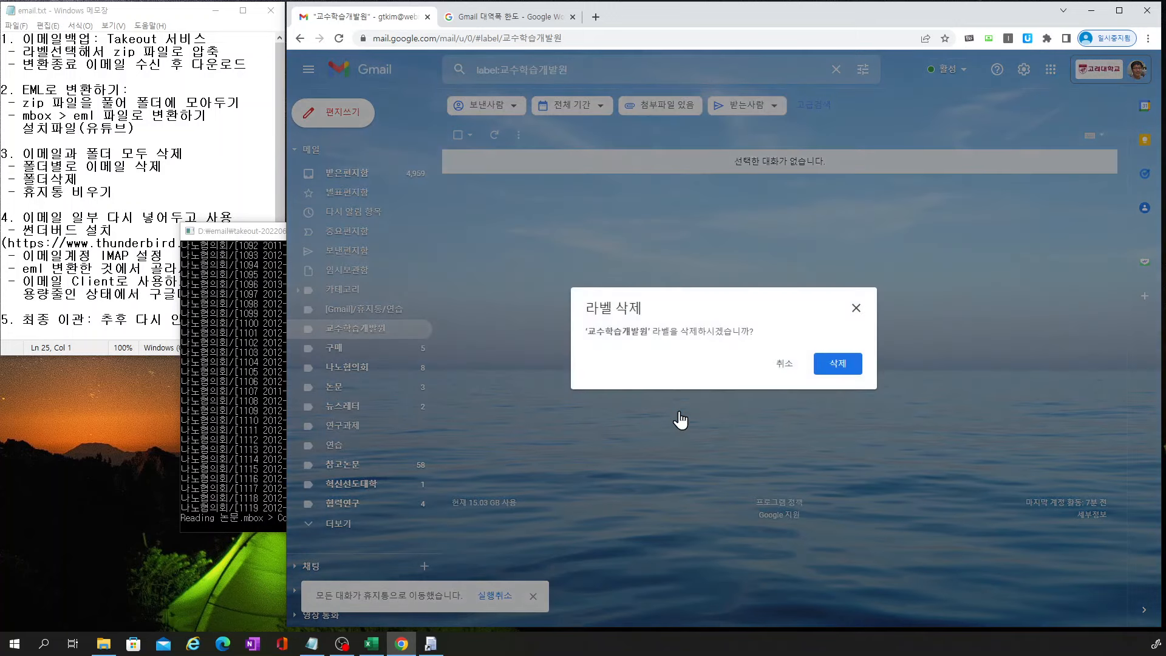
left_click(827, 367)
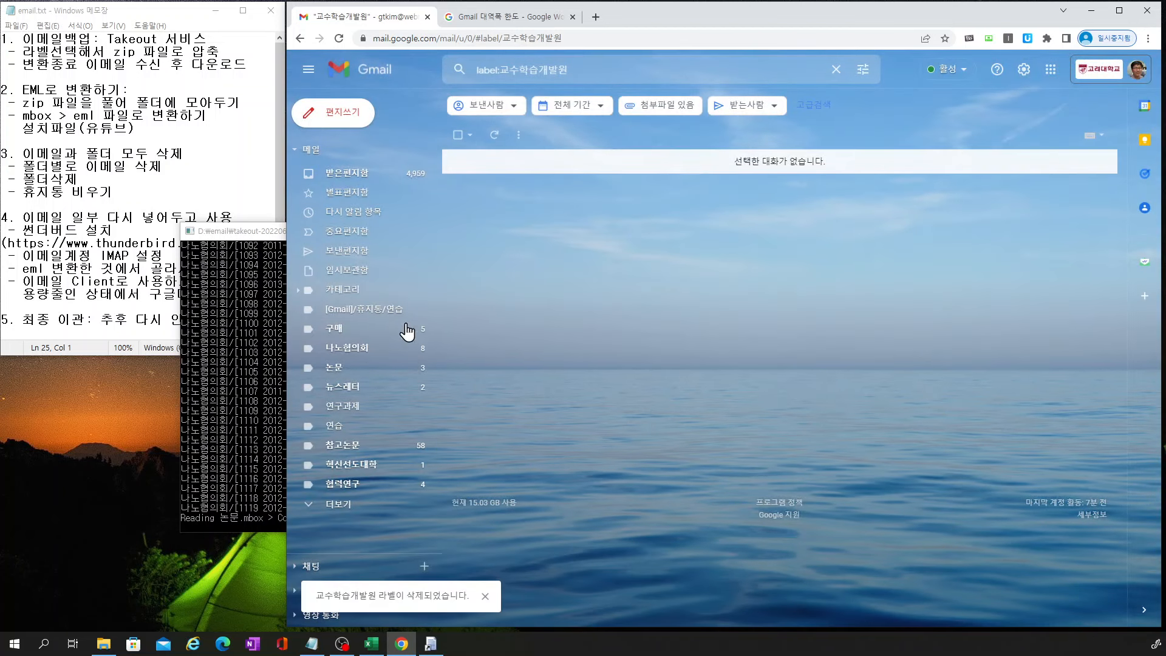
Move all 9 conversations under the 구매 label to the trash
left_click(361, 333)
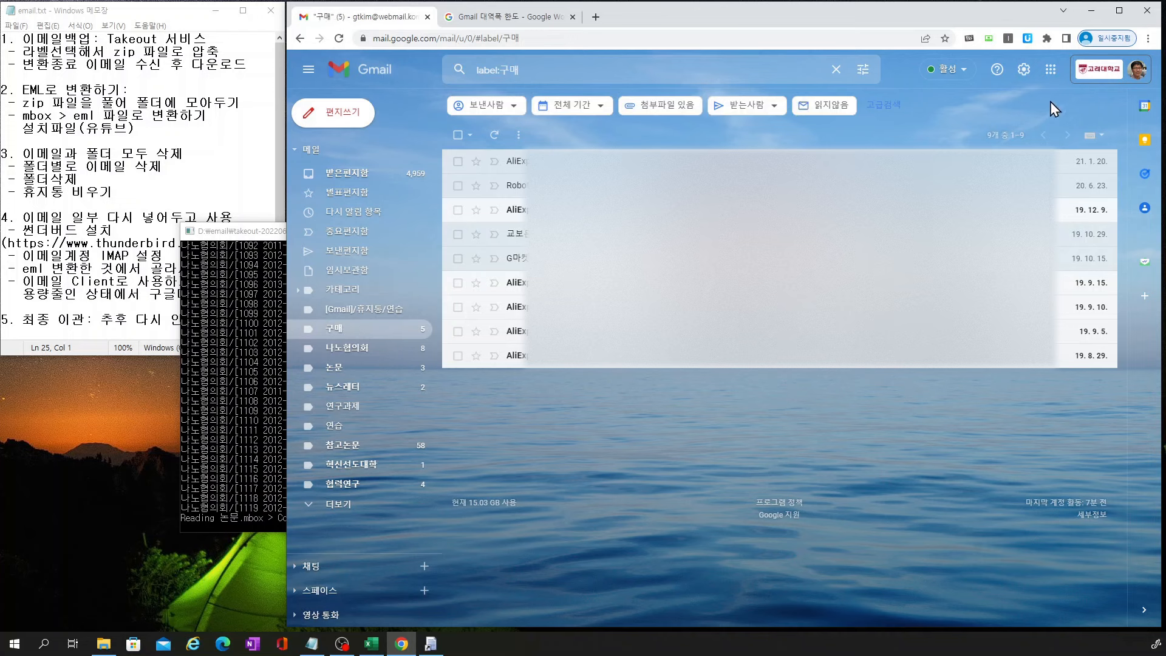
left_click(458, 136)
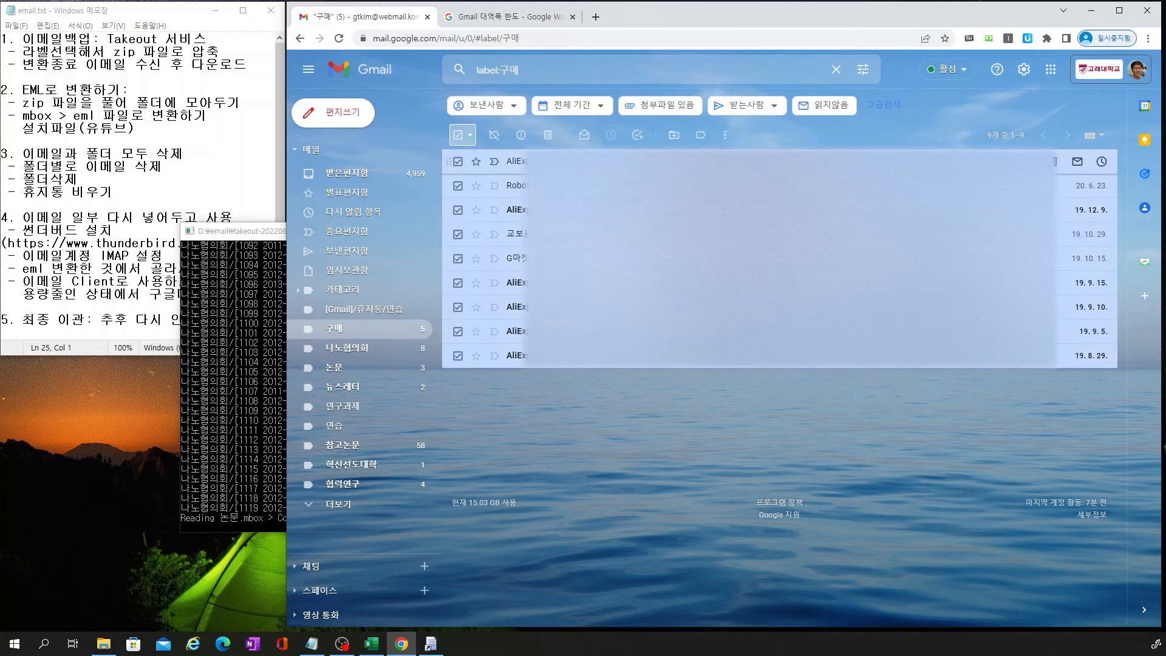
left_click(547, 139)
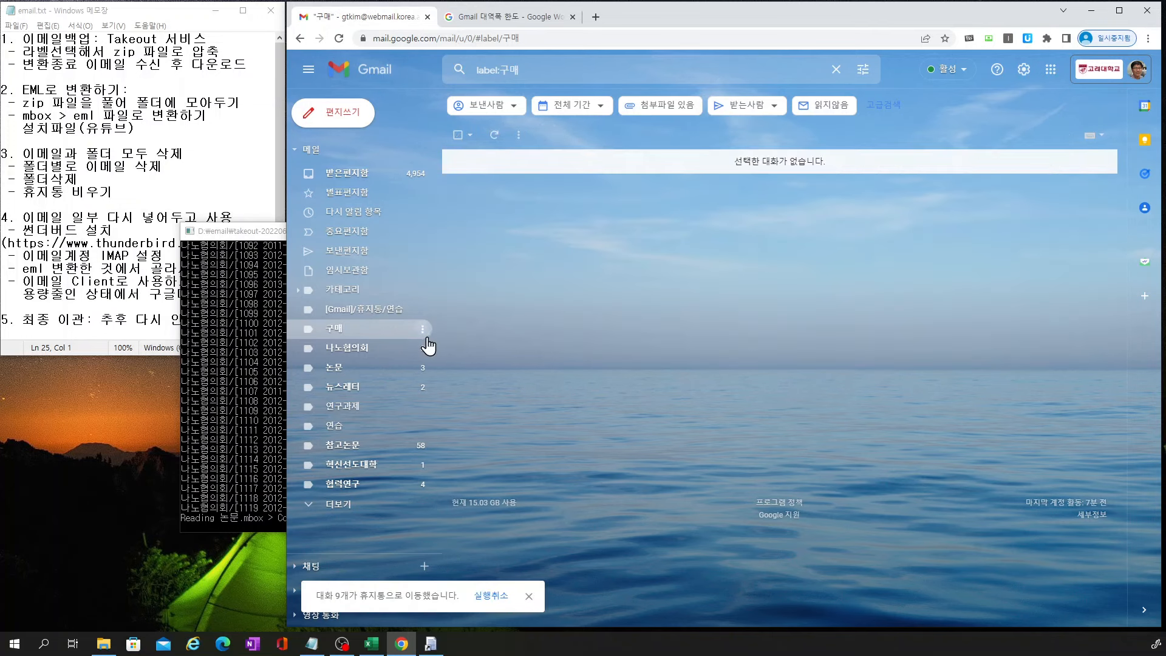
Delete the 구매 label and open the 나노협의회 label's conversations
left_click(422, 331)
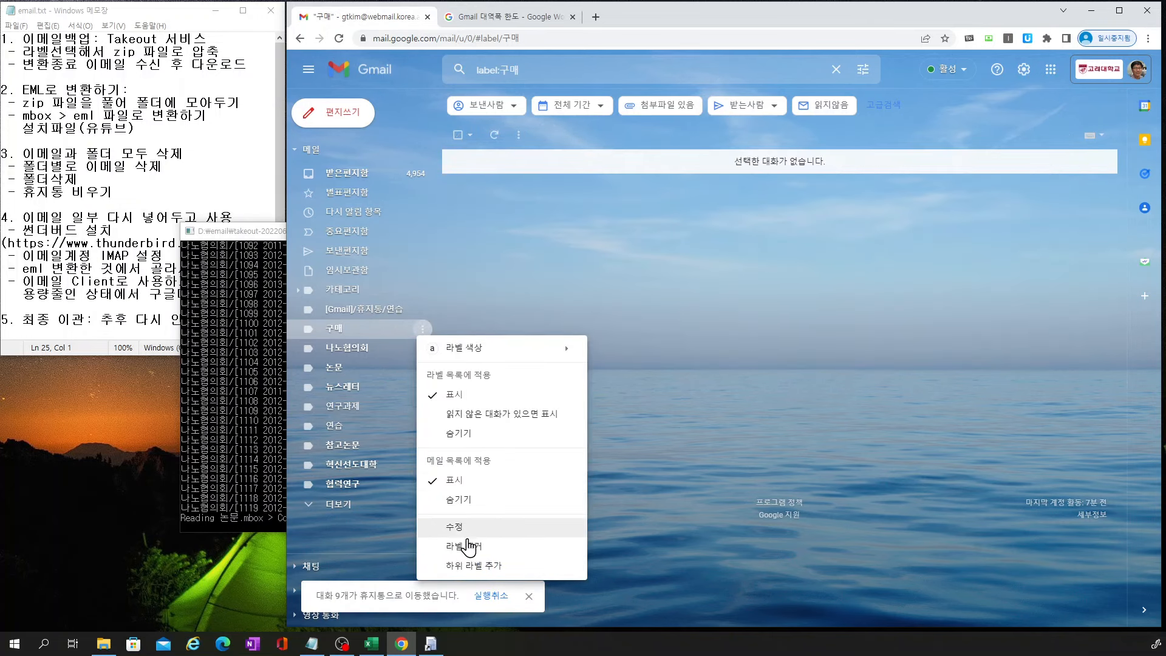
left_click(467, 546)
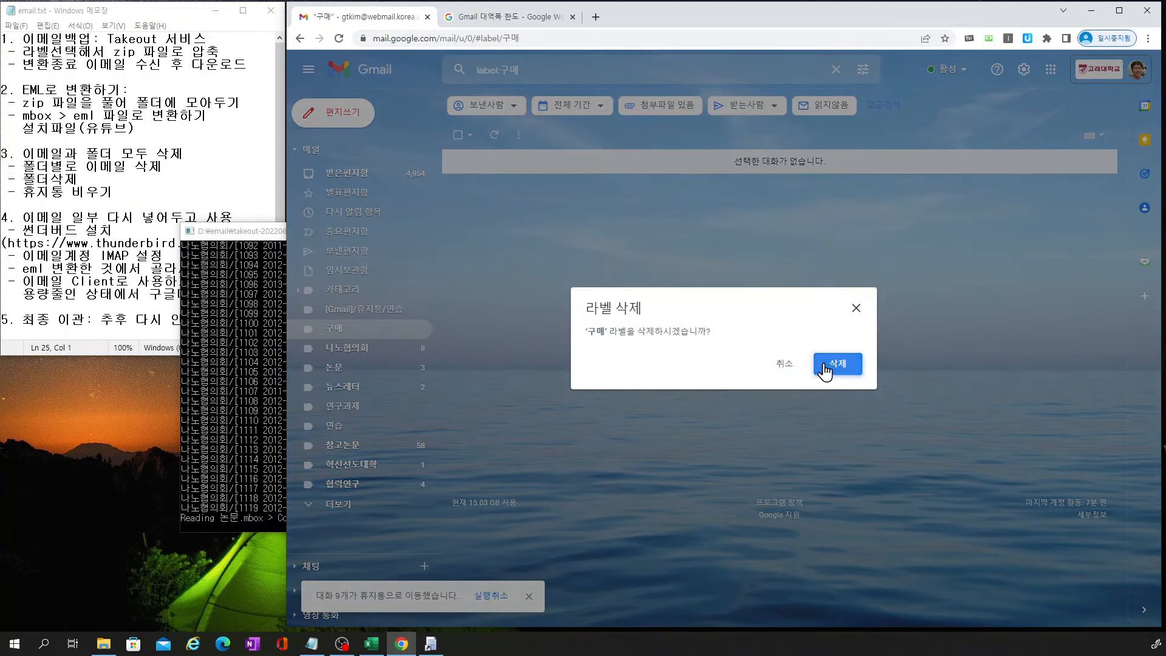
left_click(829, 367)
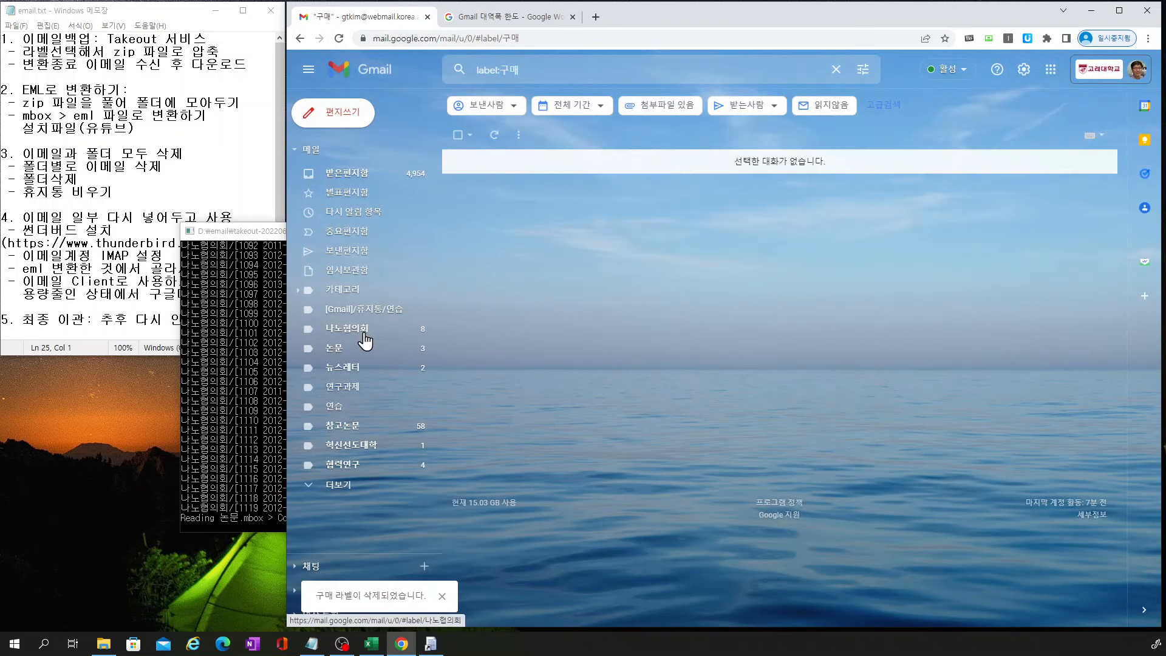
left_click(367, 337)
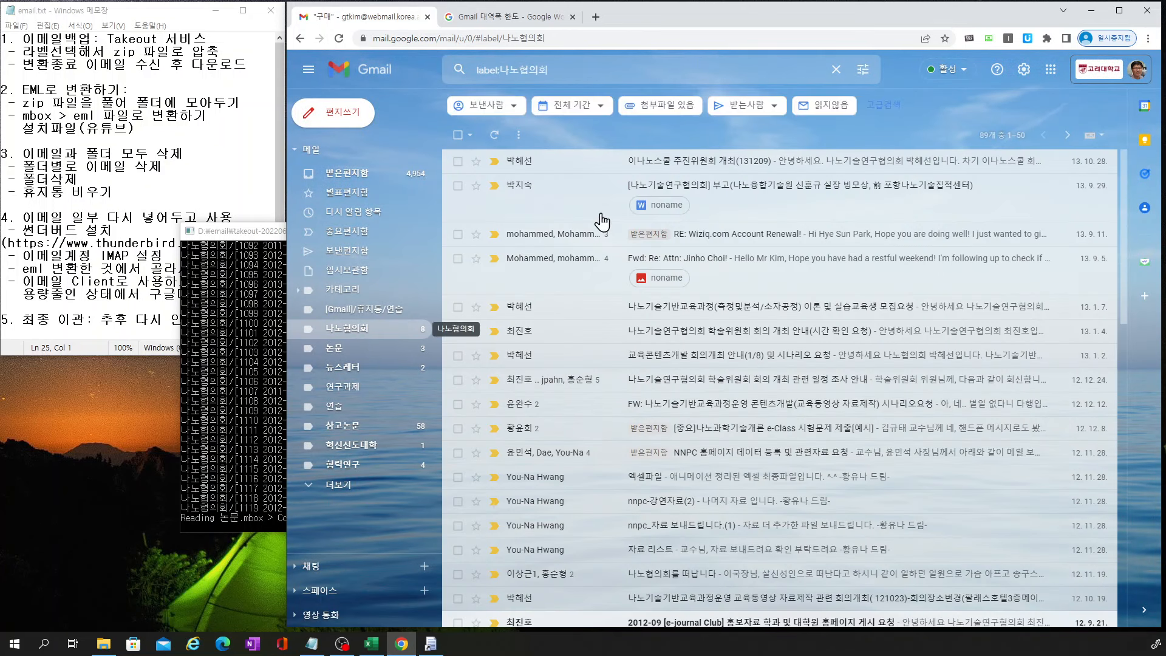
Move all 89 나노협의회 conversations to the trash
left_click(458, 135)
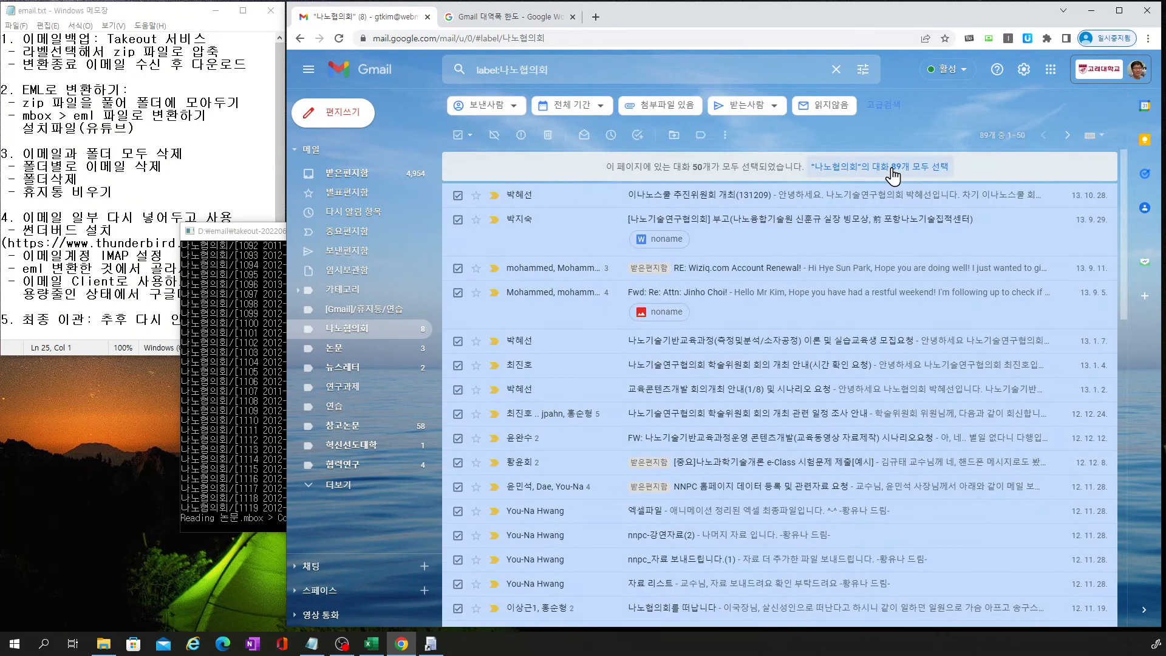
left_click(893, 175)
left_click(549, 140)
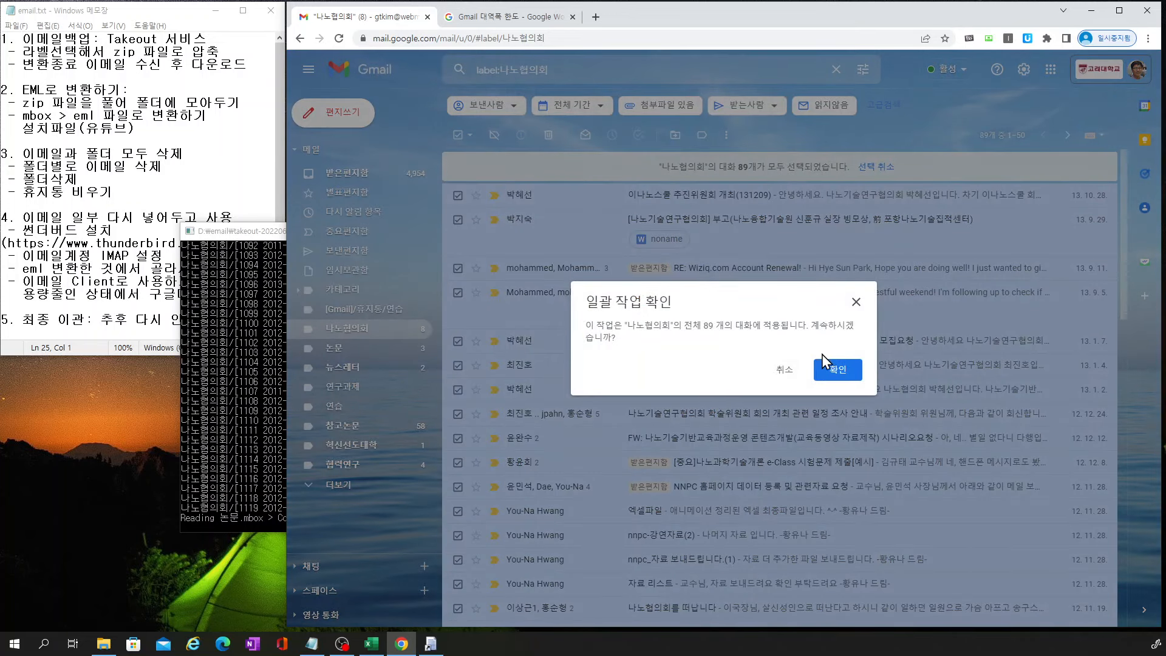
left_click(833, 369)
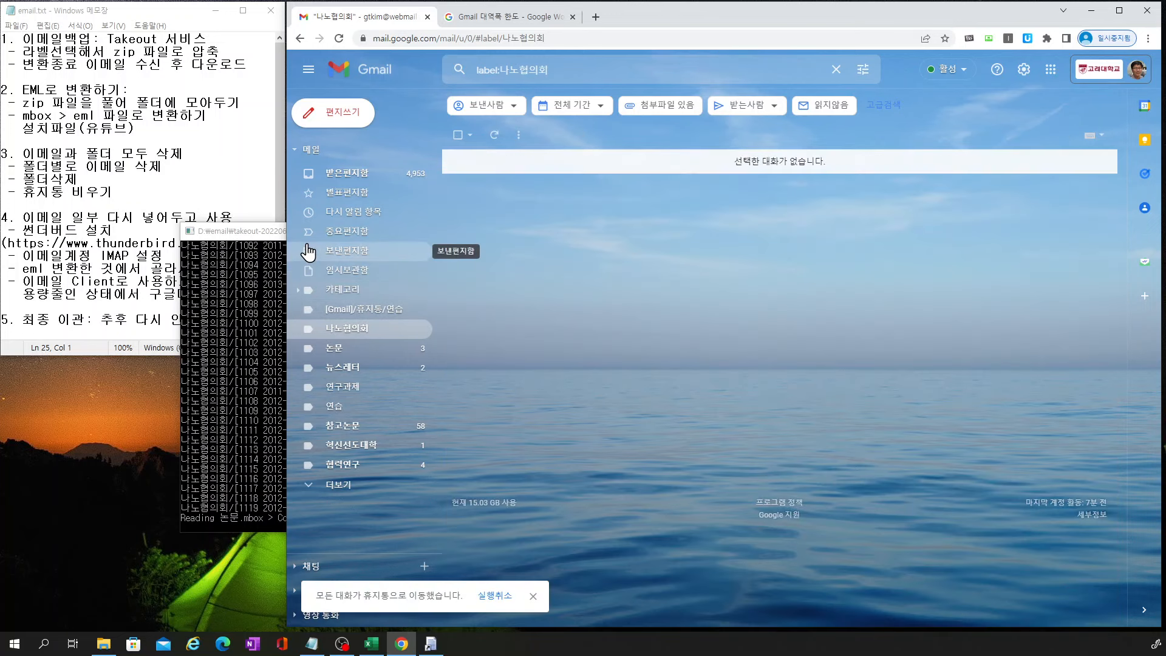
Check the mbox conversion console, then delete the 나노협의회 label in Gmail
left_click(274, 232)
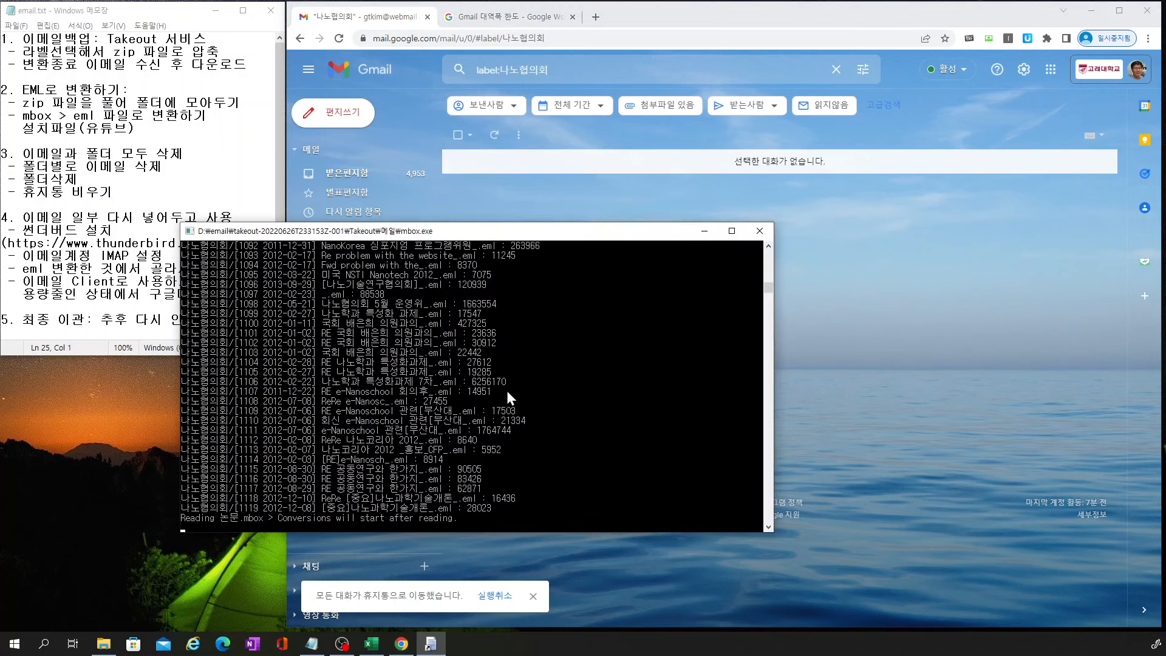
left_click(384, 23)
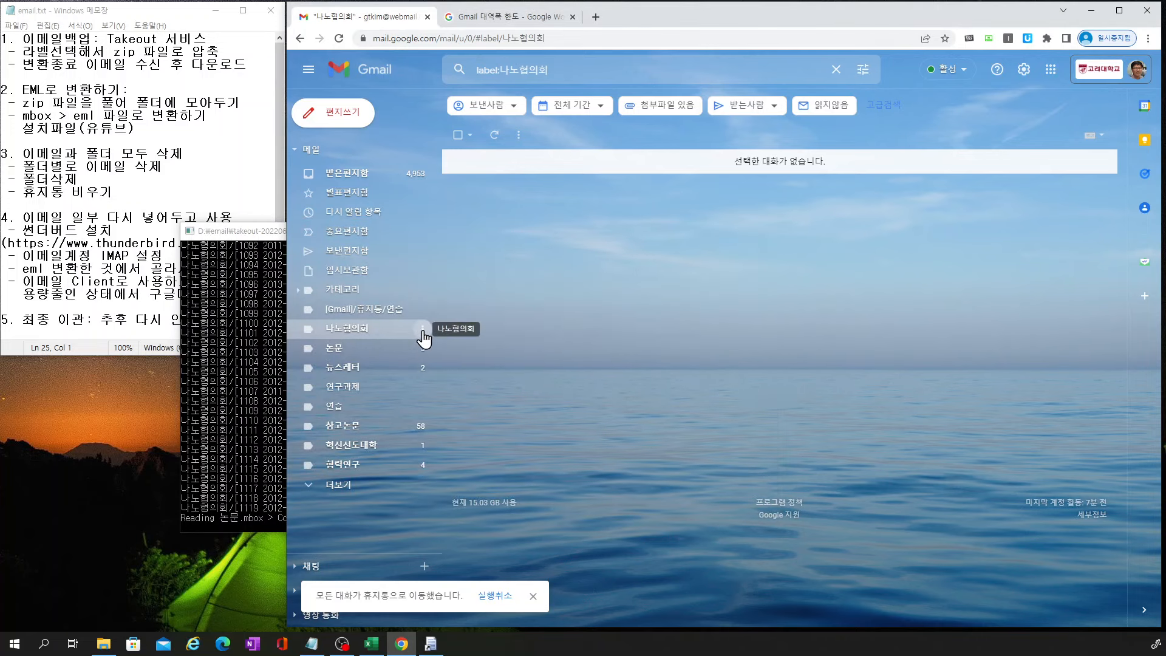
left_click(423, 330)
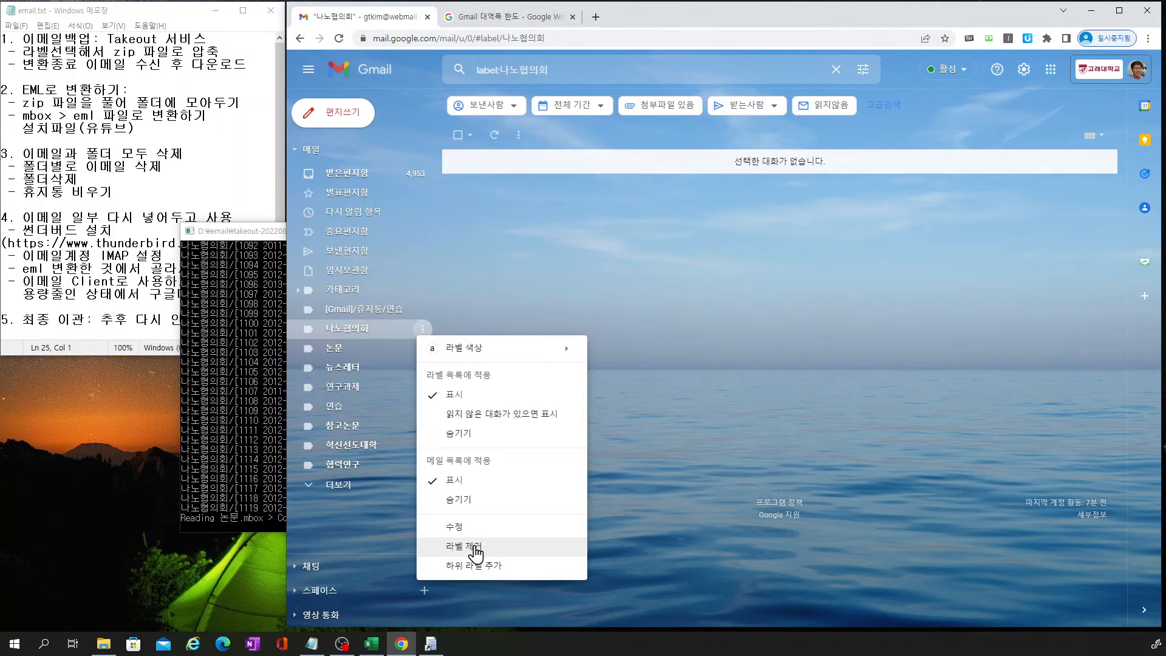
left_click(474, 550)
left_click(830, 366)
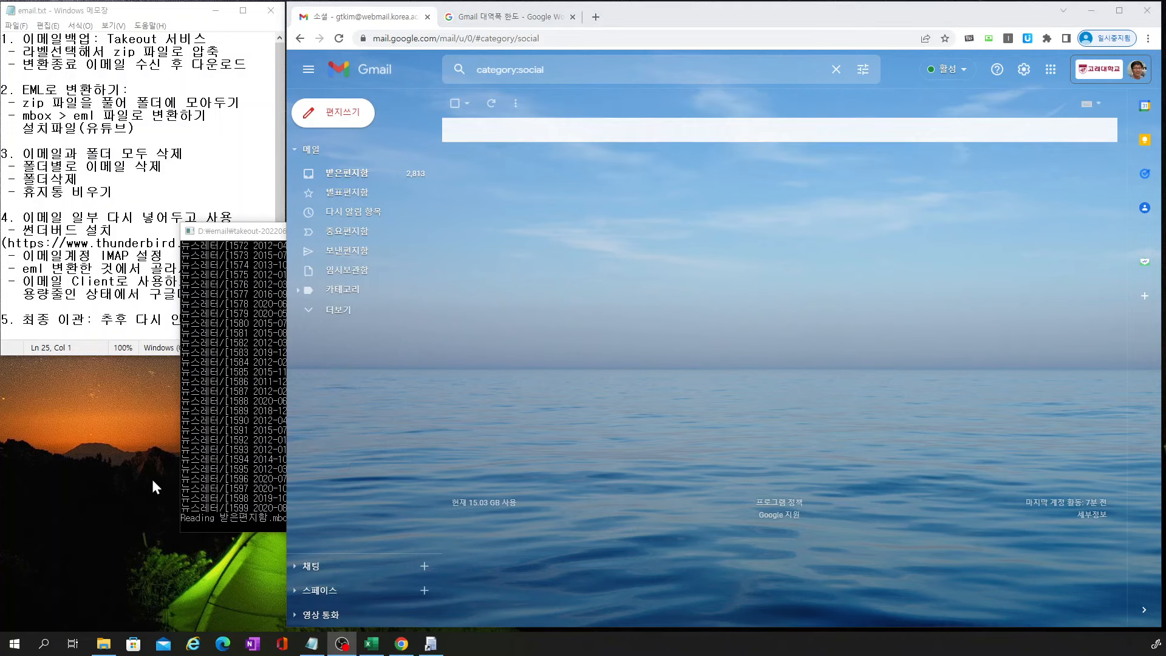
Open the inbox, view the Google Takeout notification email, and return to the 3,914-conversation list
left_click(351, 181)
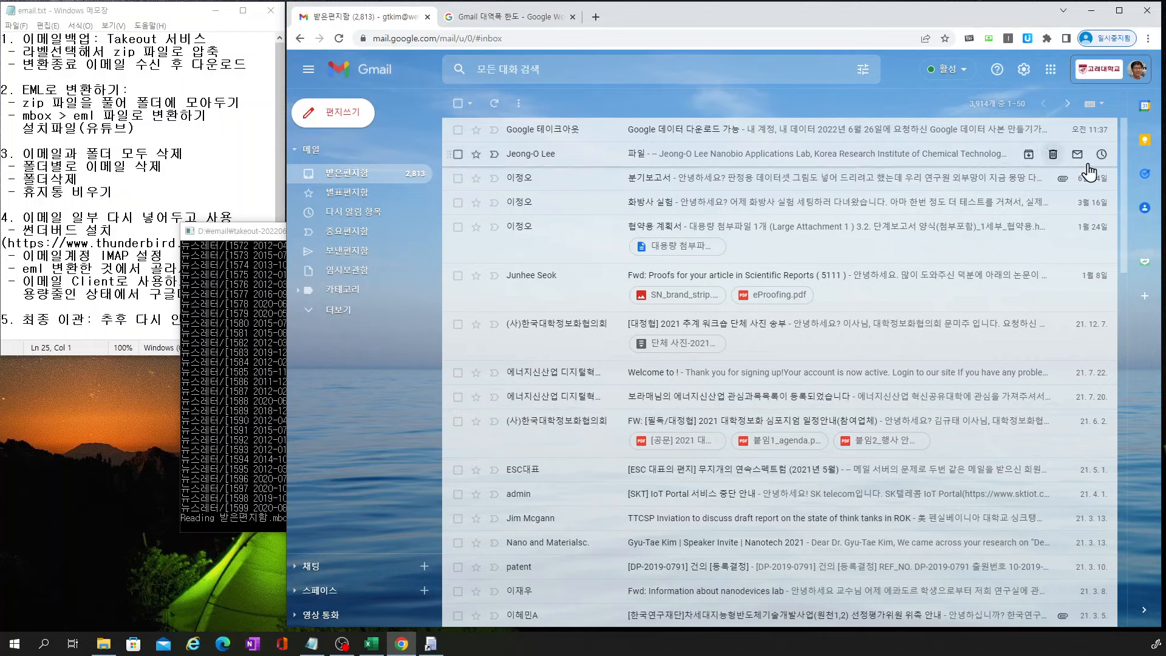
left_click(911, 133)
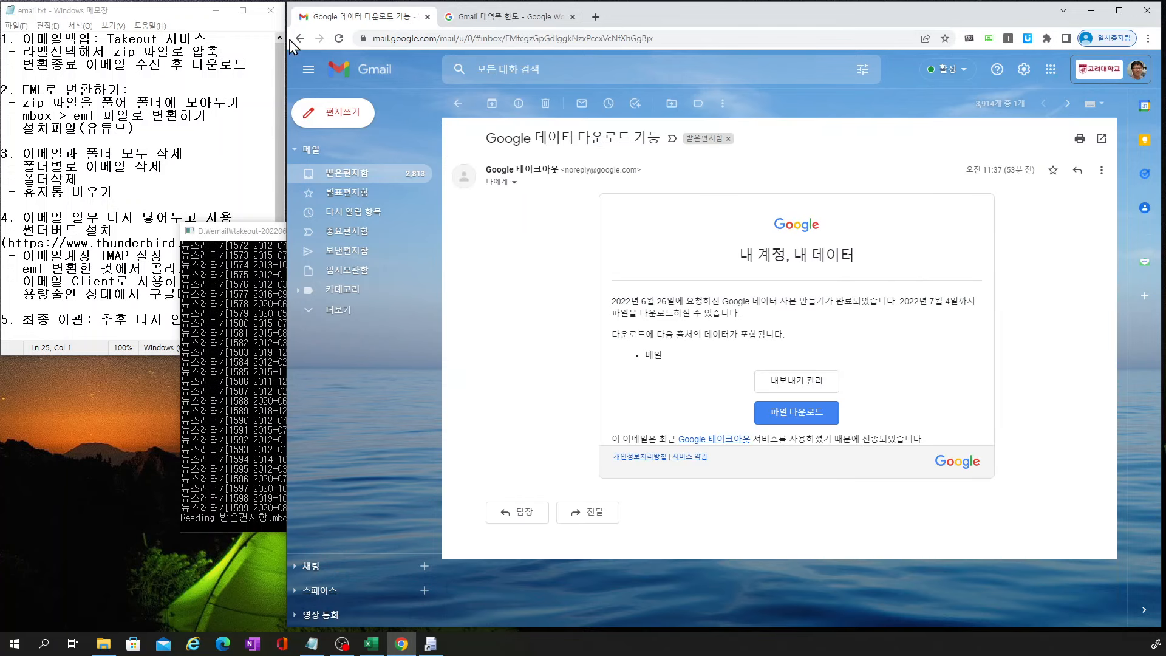
left_click(300, 39)
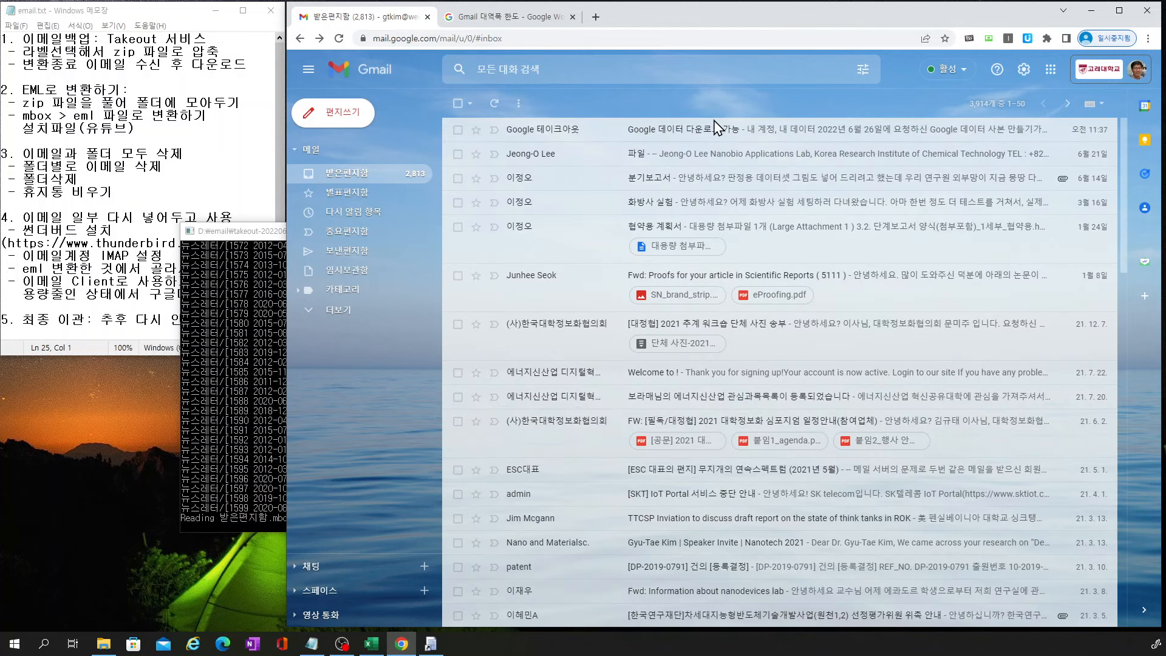
Download the 파일 email as 파일.eml, then return to the inbox and select the page
left_click(747, 161)
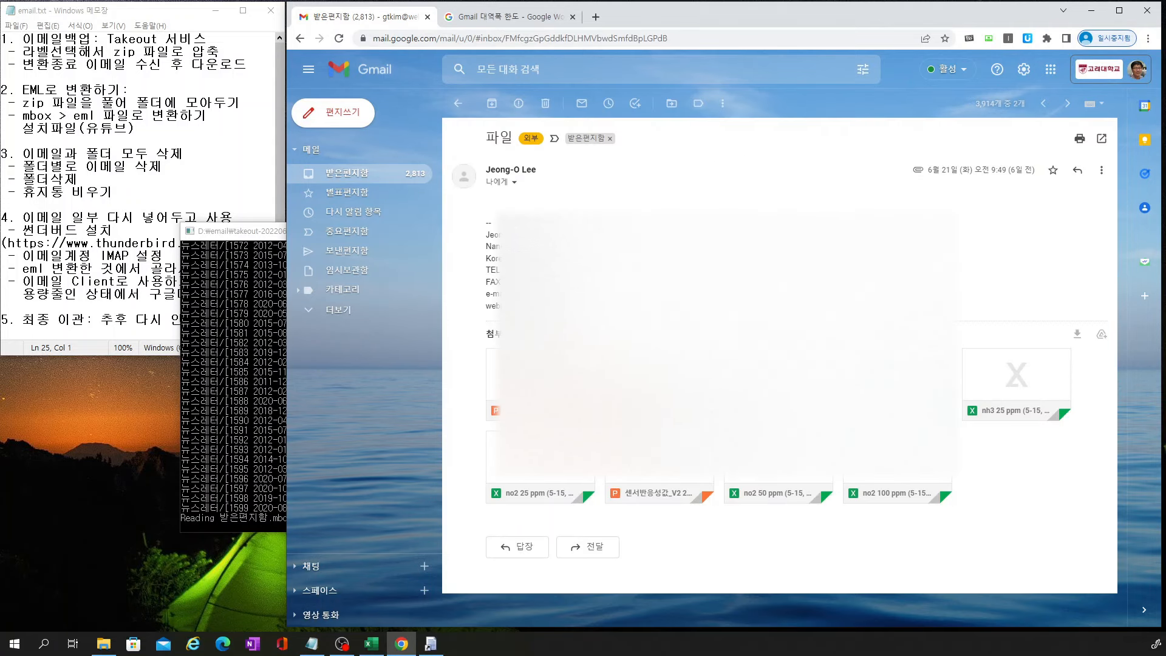
left_click(1100, 173)
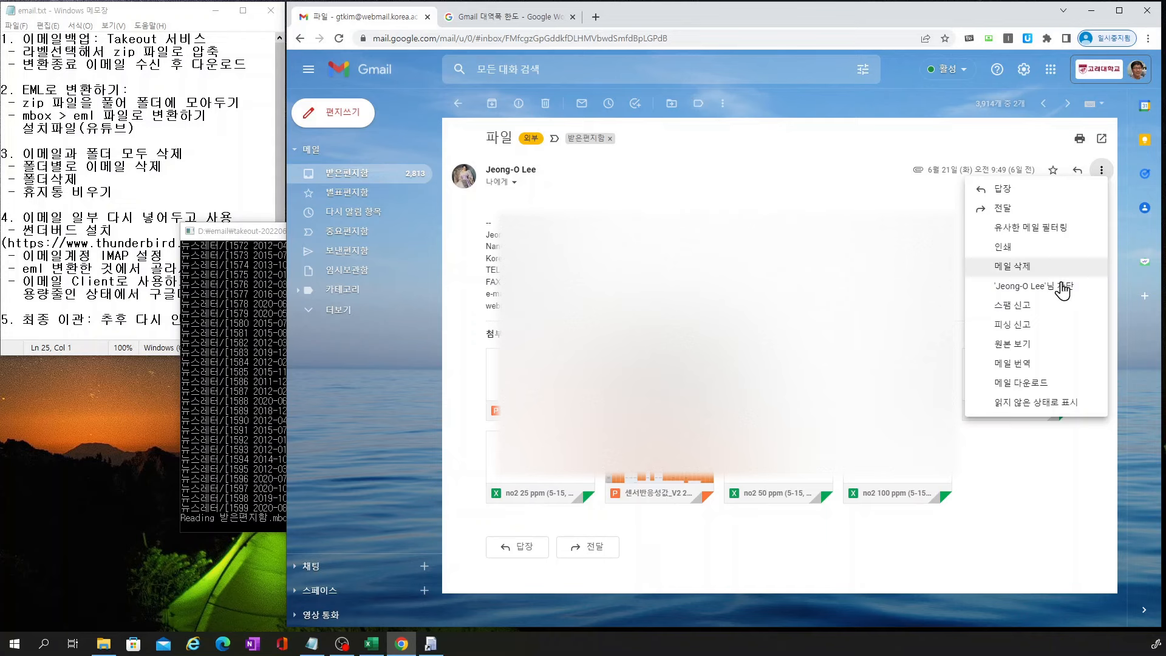
left_click(1039, 383)
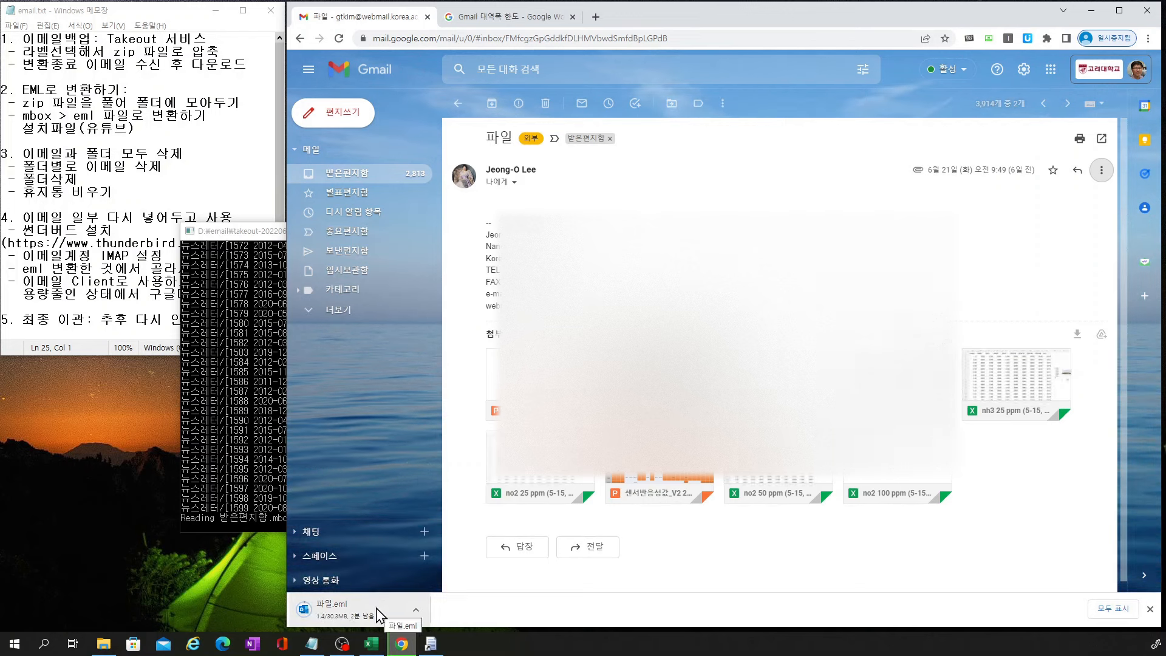
left_click(356, 177)
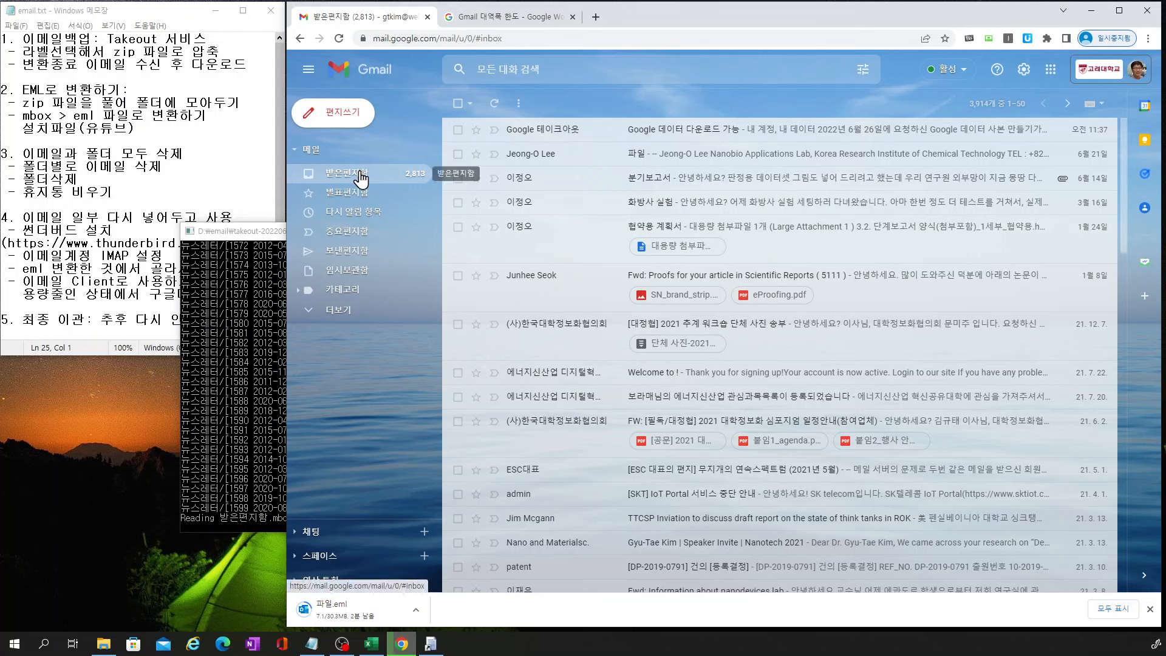
left_click(459, 105)
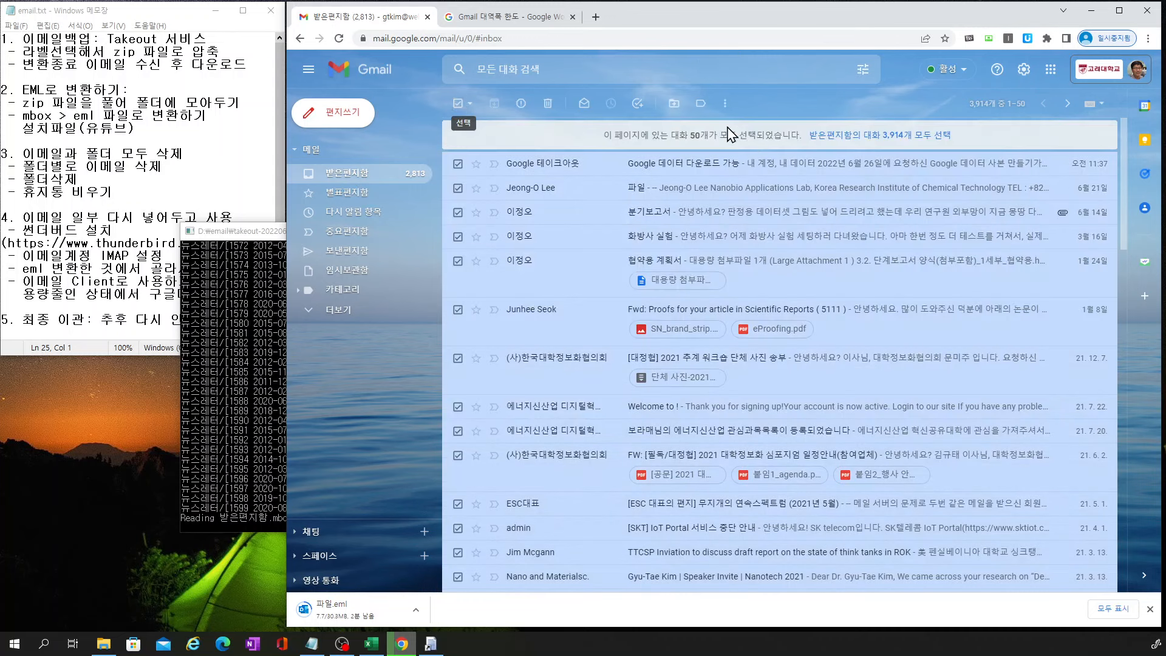
Move all 3,914 inbox conversations to the trash
left_click(905, 144)
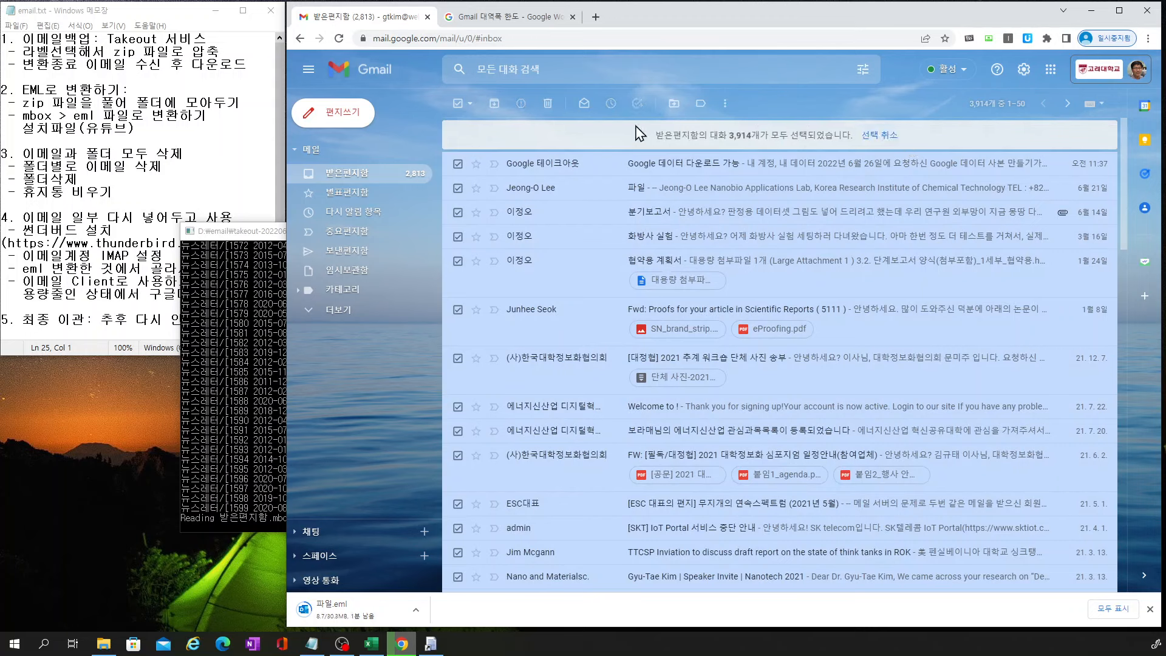
left_click(547, 108)
left_click(835, 355)
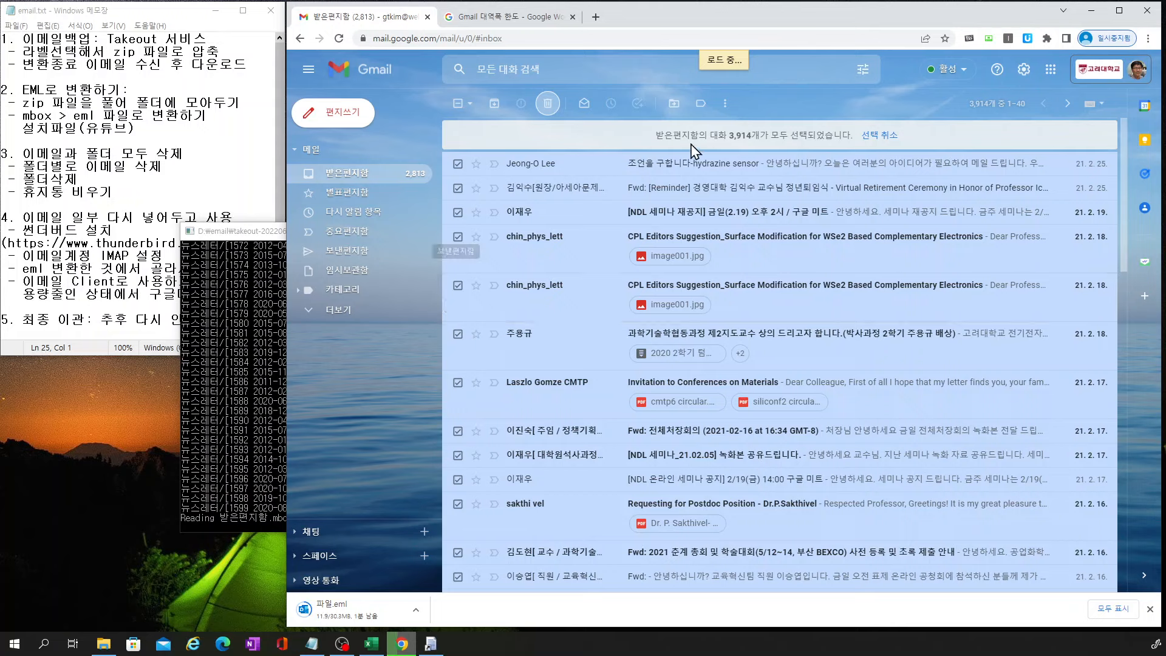
Trash the remaining 35 inbox conversations, leaving the inbox empty
left_click(298, 290)
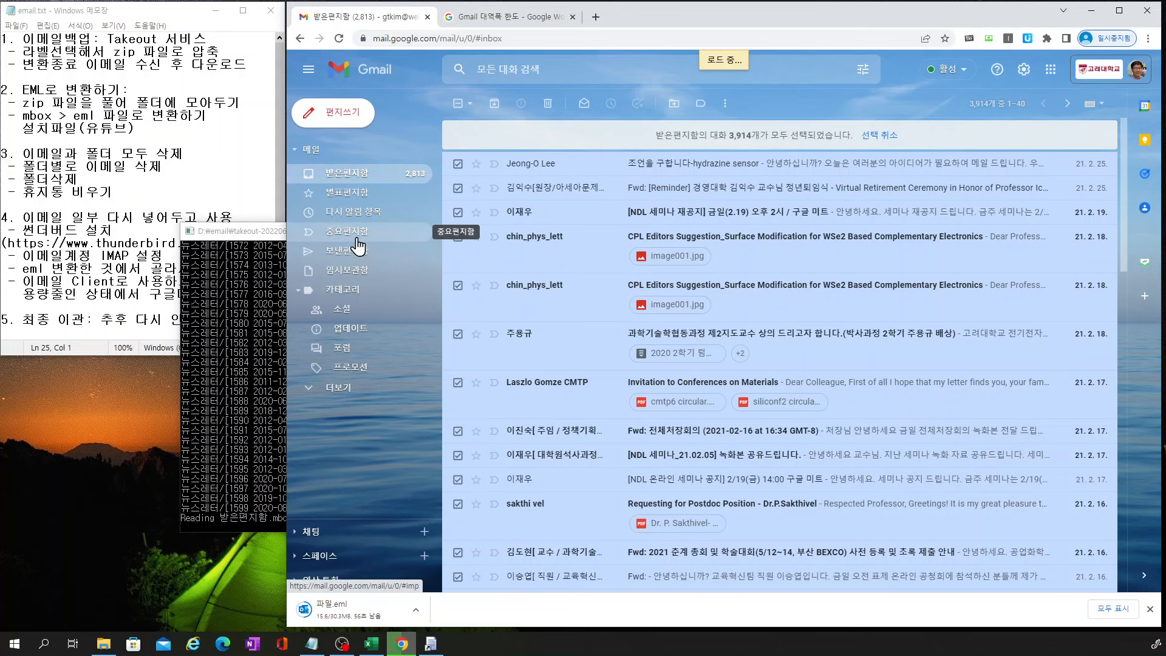
left_click(547, 103)
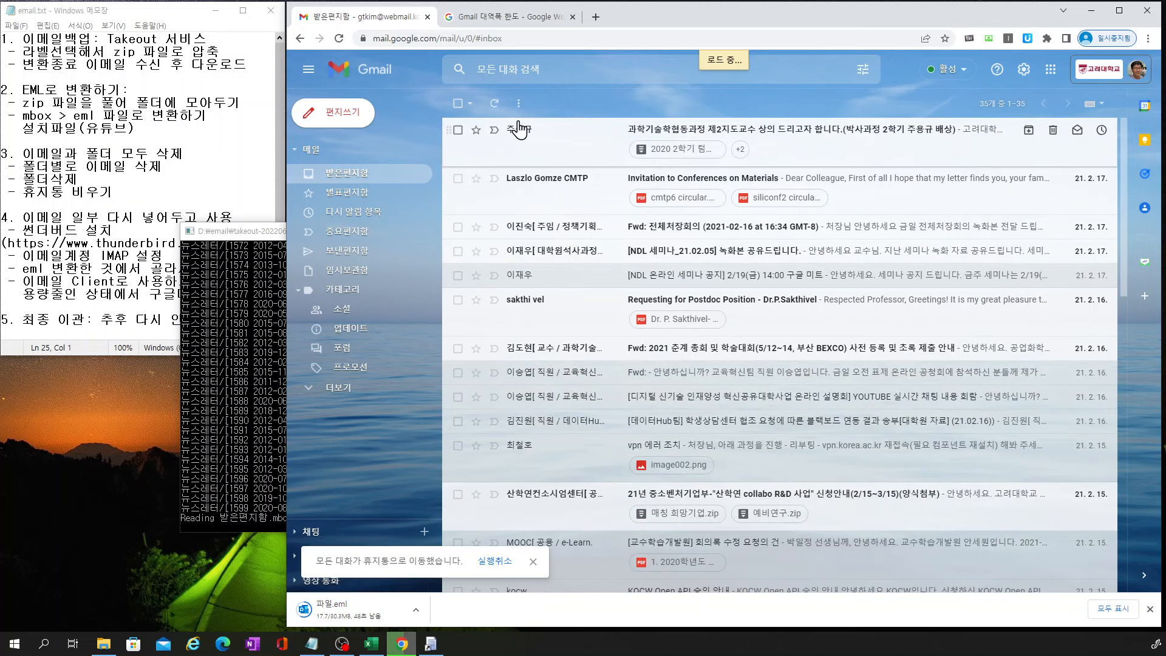
left_click(457, 103)
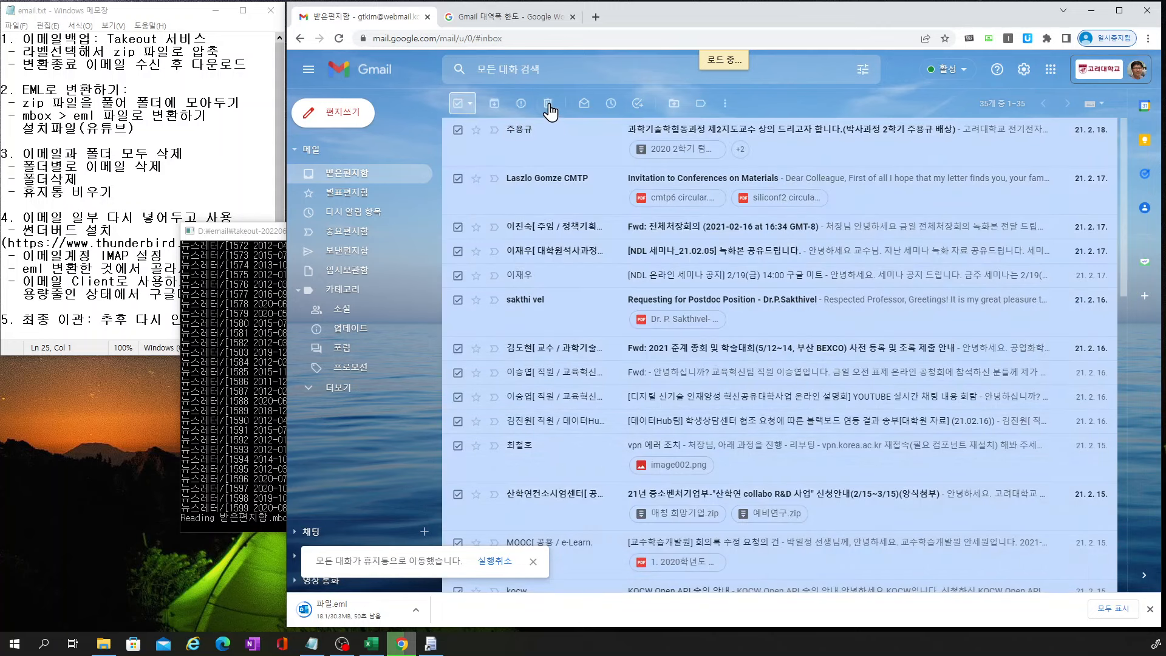
left_click(547, 105)
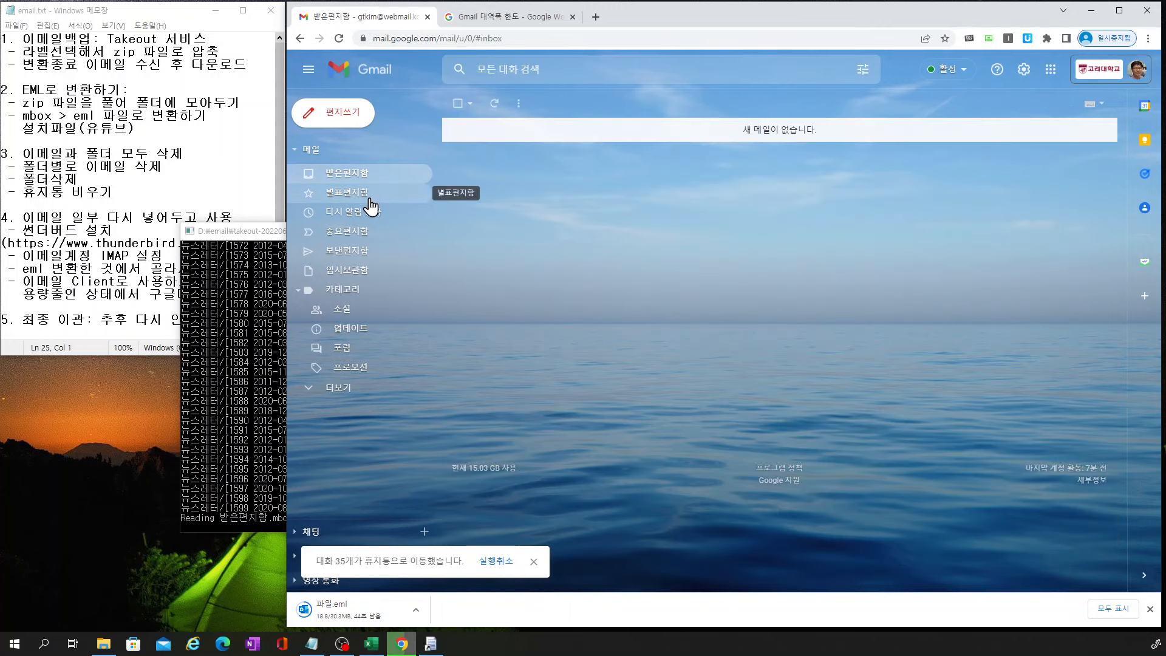
Open the trash of 18,703 conversations and request emptying it permanently
left_click(357, 256)
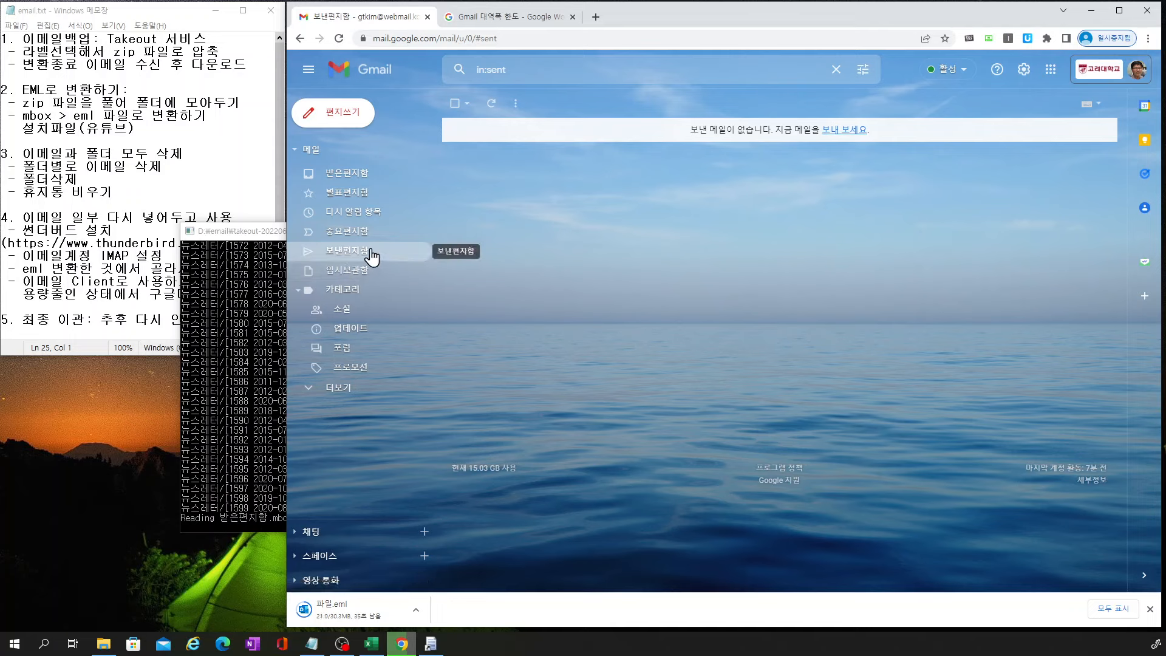
left_click(337, 390)
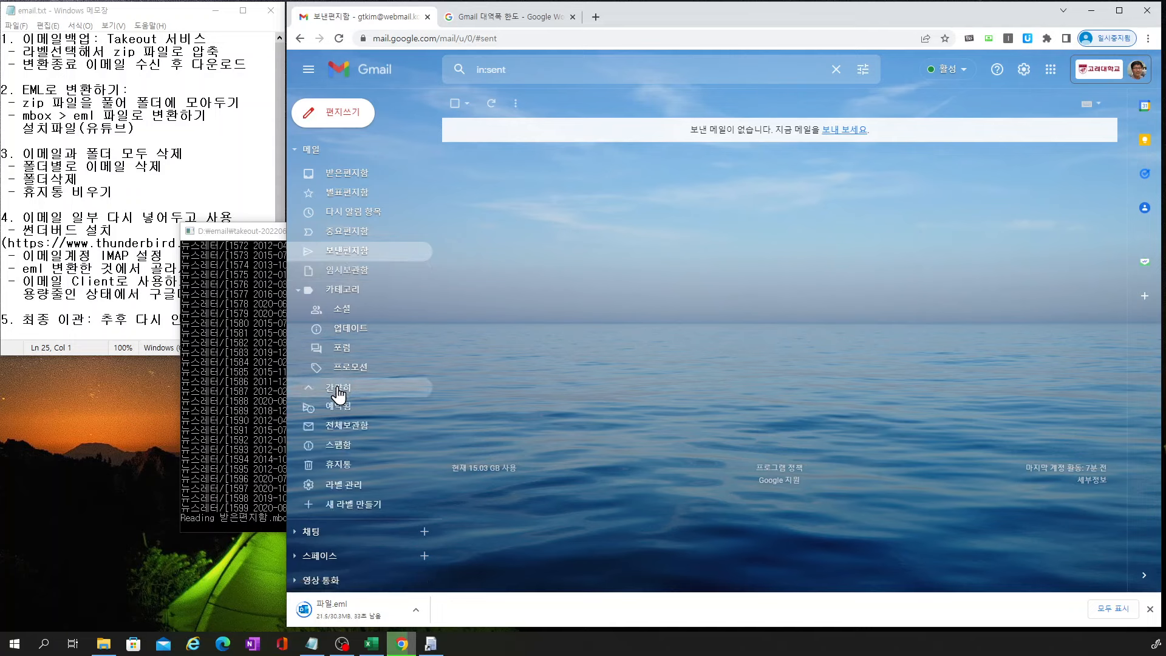
left_click(338, 467)
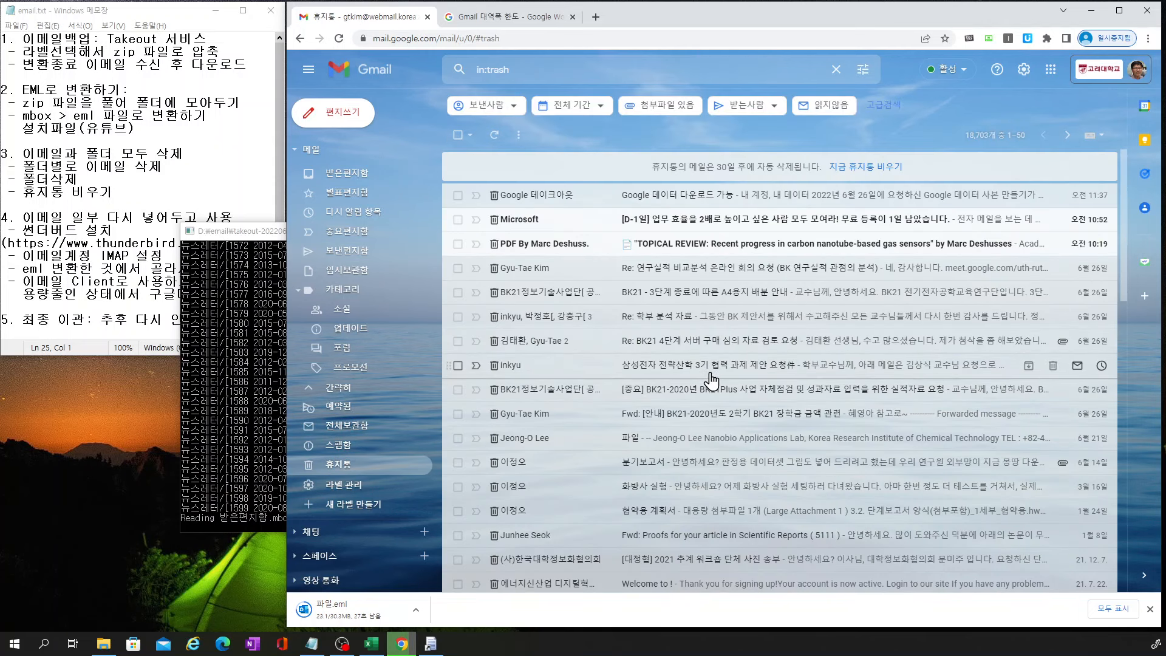
left_click(867, 171)
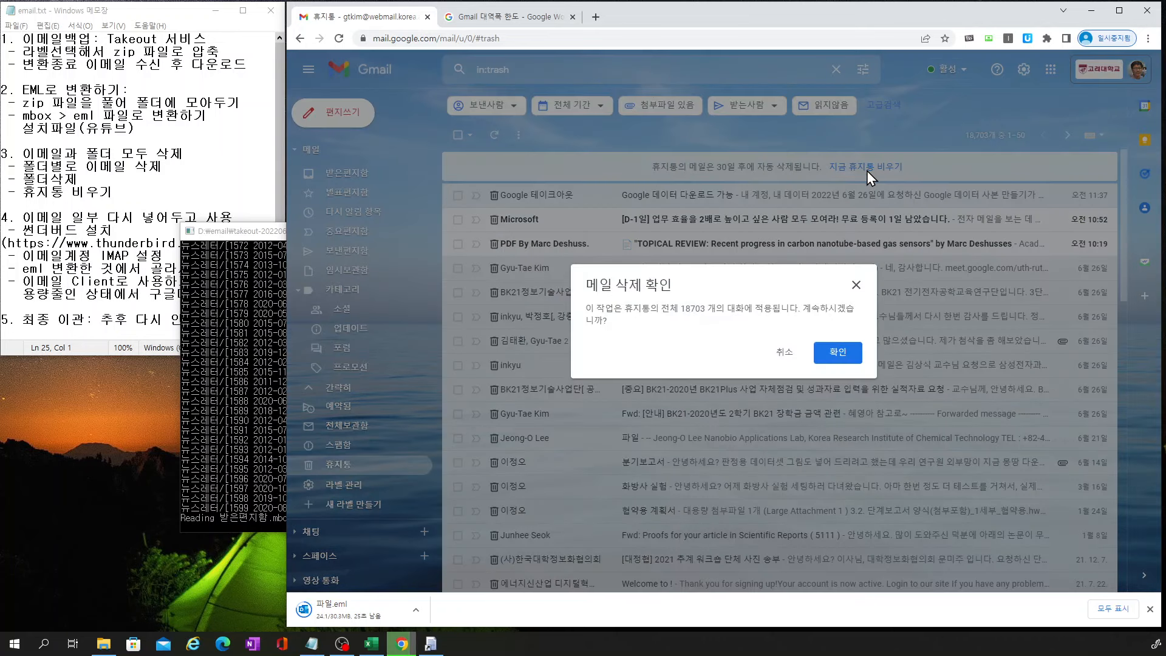
Permanently empty the trash, repeating for leftover mail, then return to the empty inbox
left_click(837, 353)
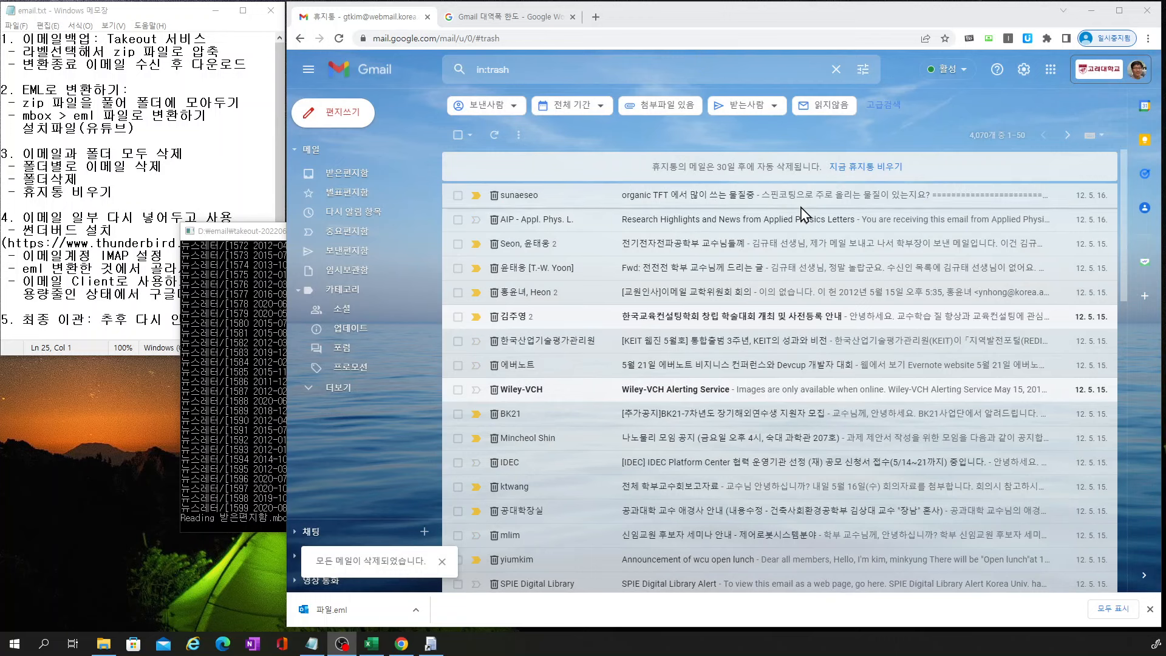
left_click(861, 169)
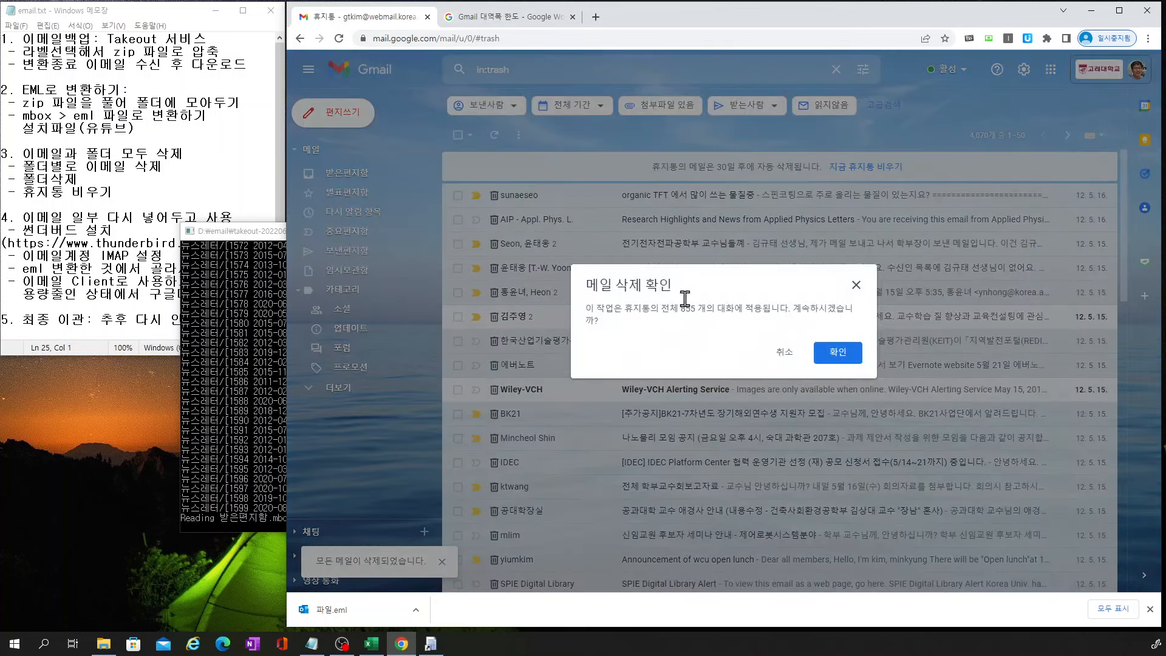
left_click(827, 354)
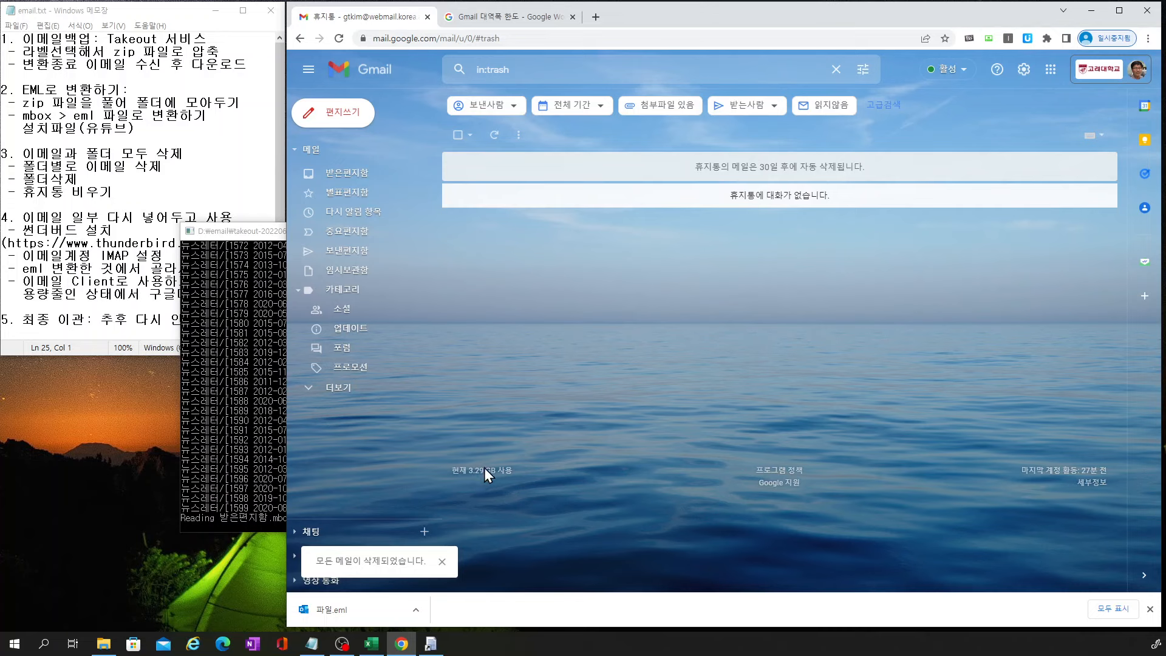
left_click(358, 176)
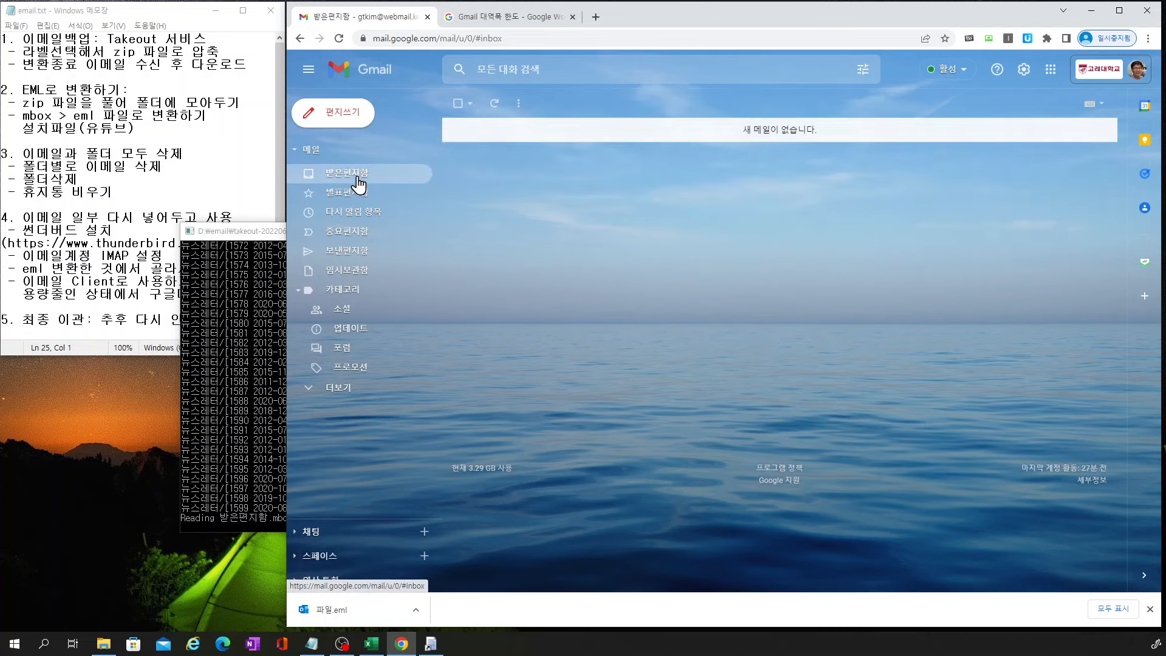
Close the downloads bar and check Starred, Snoozed, Important, Sent and Drafts are empty
left_click(1150, 609)
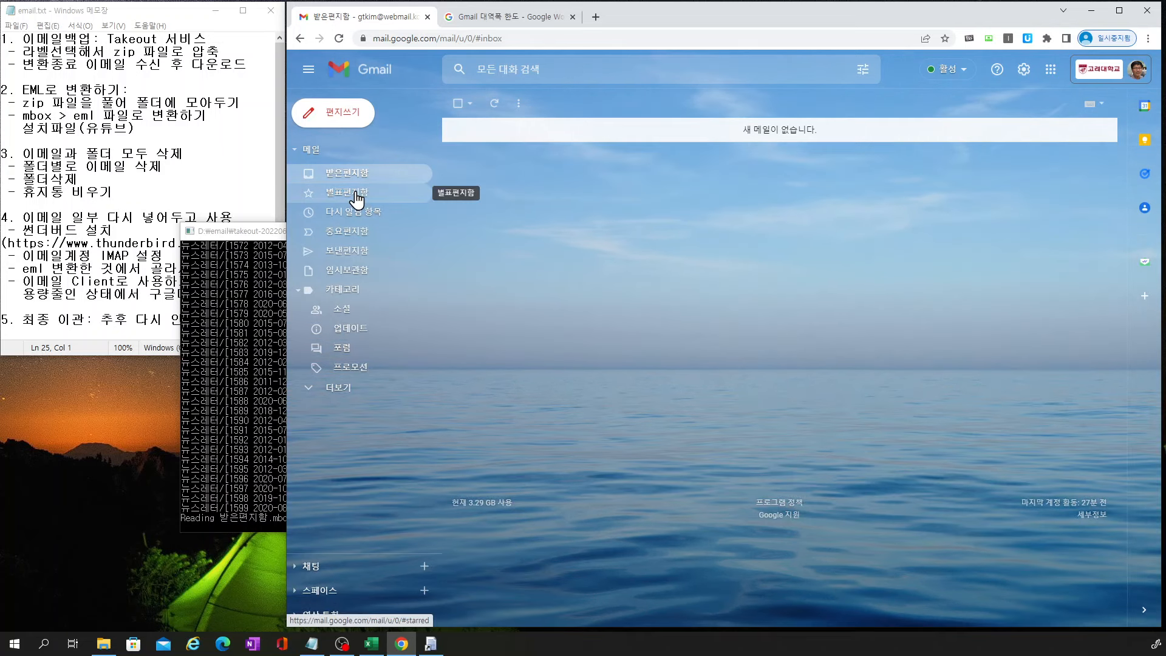
left_click(356, 196)
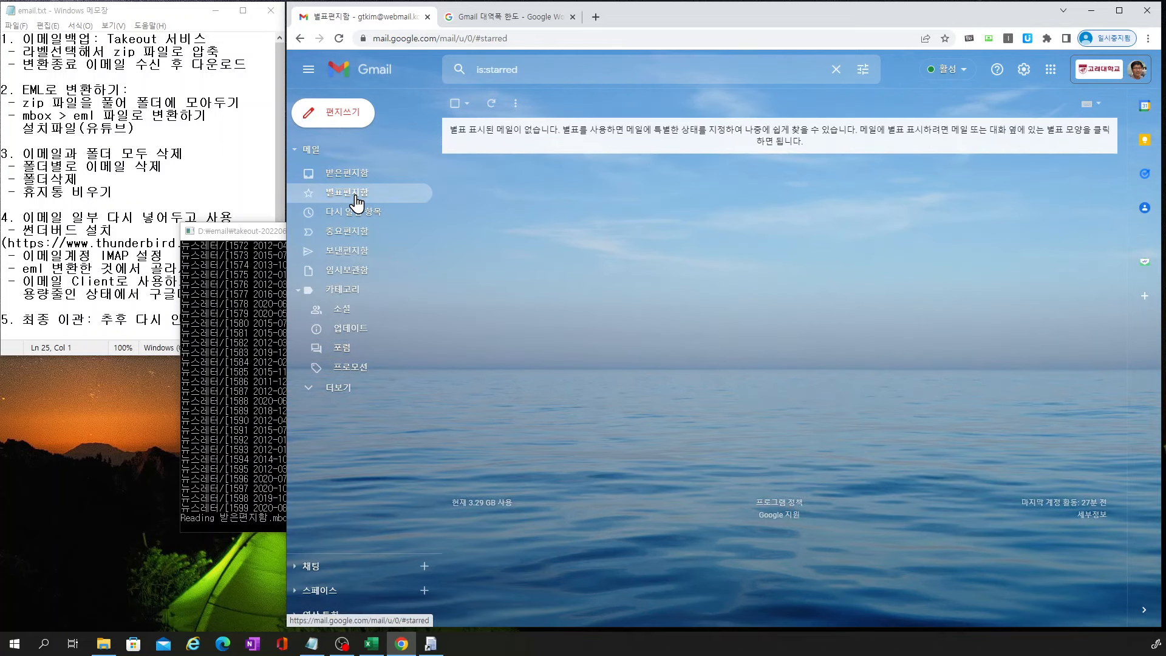
left_click(356, 216)
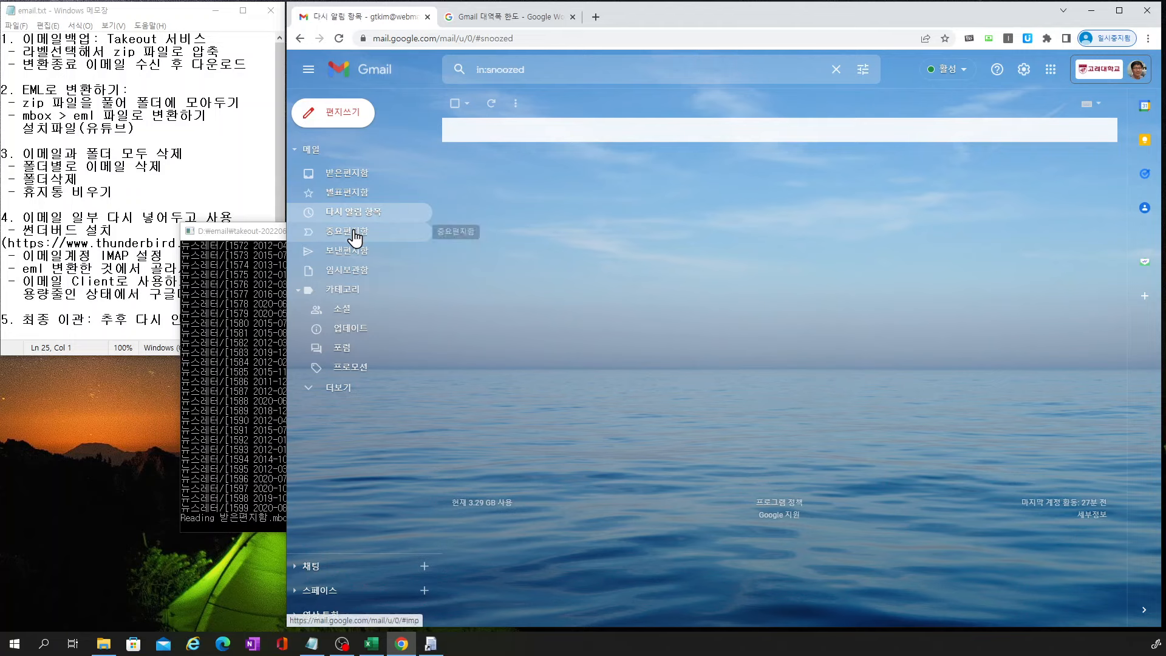
left_click(354, 239)
left_click(354, 255)
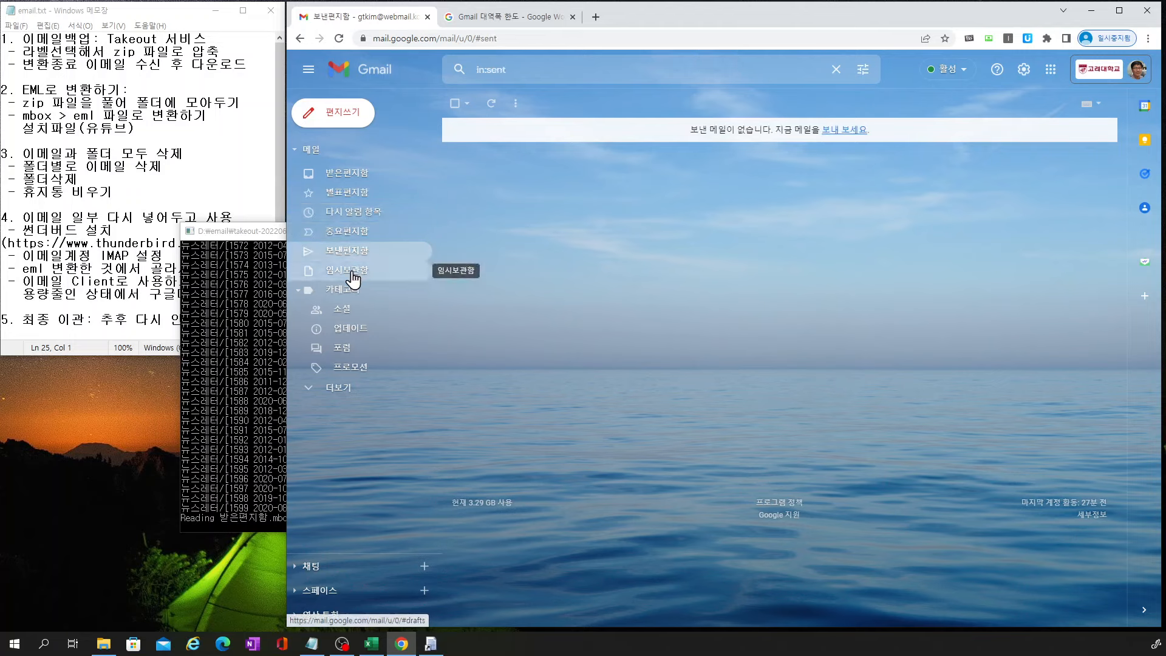
left_click(352, 274)
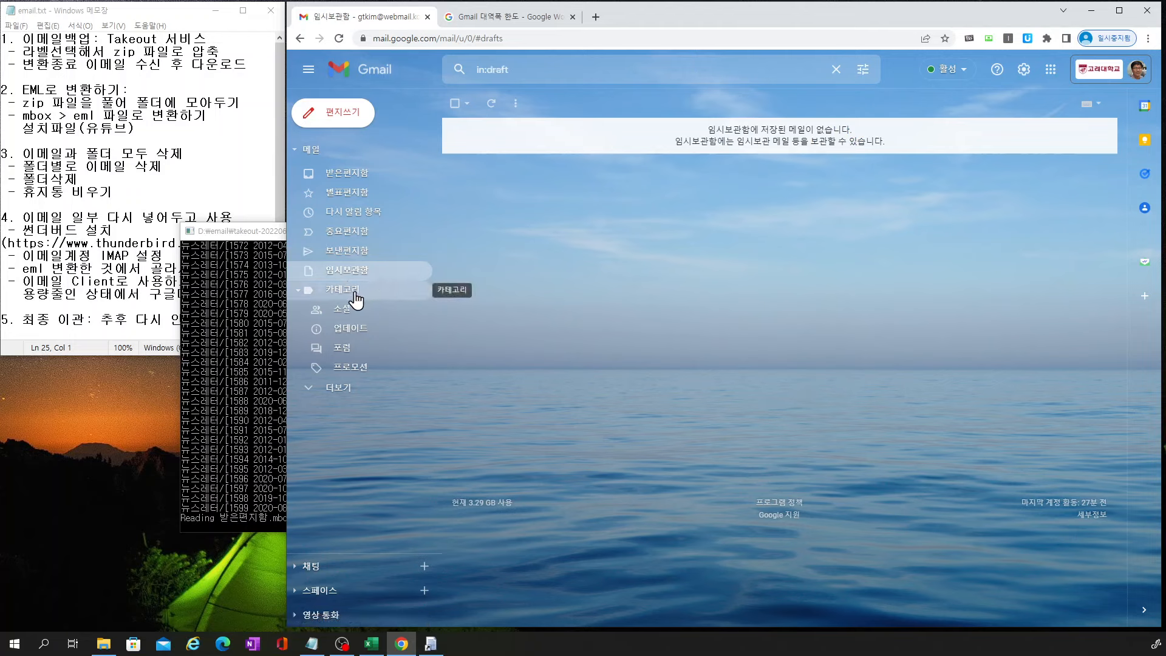
Check the Social, Updates, Forums, Promotions and Scheduled views, then open All Mail's 439 conversations
left_click(344, 321)
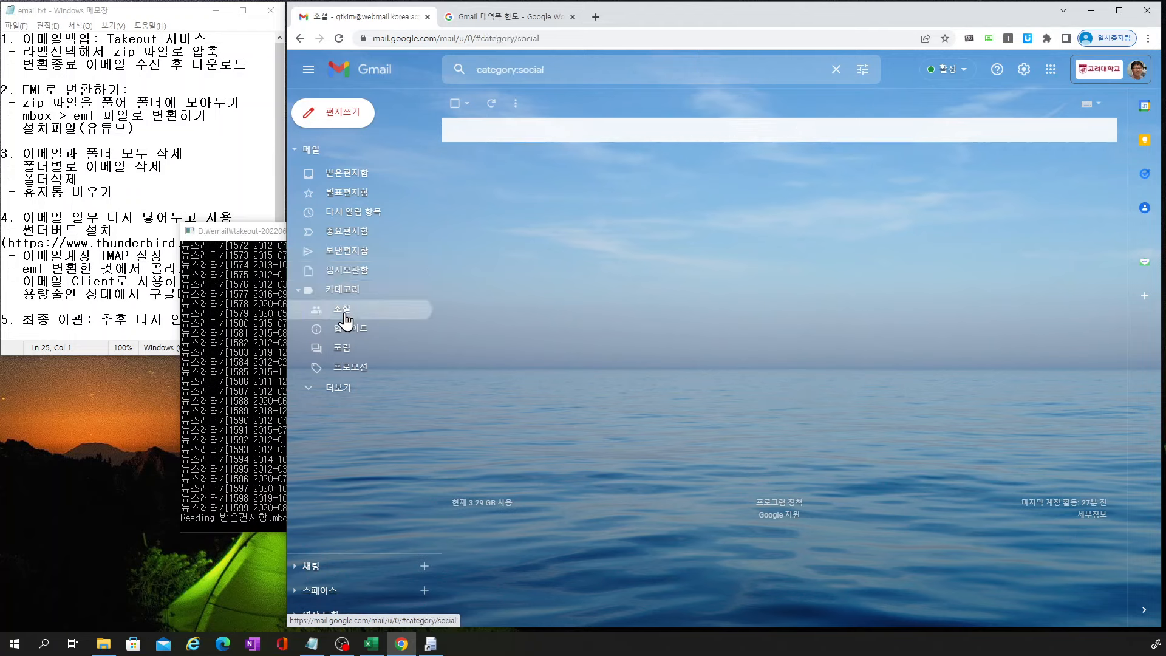
left_click(349, 331)
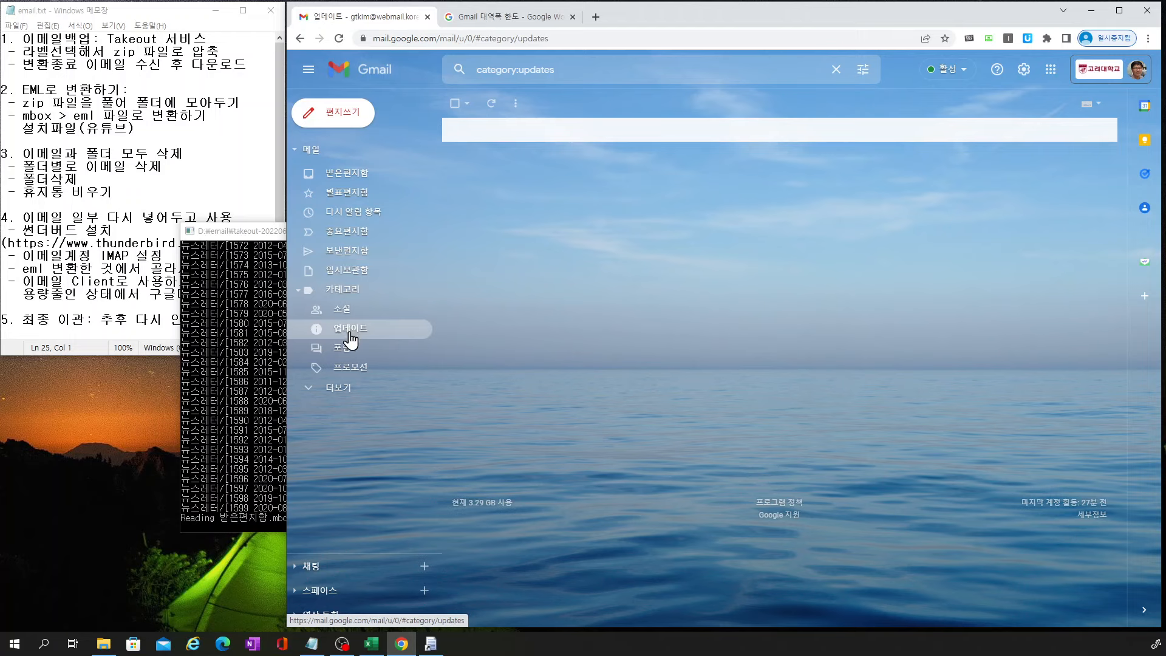
left_click(346, 352)
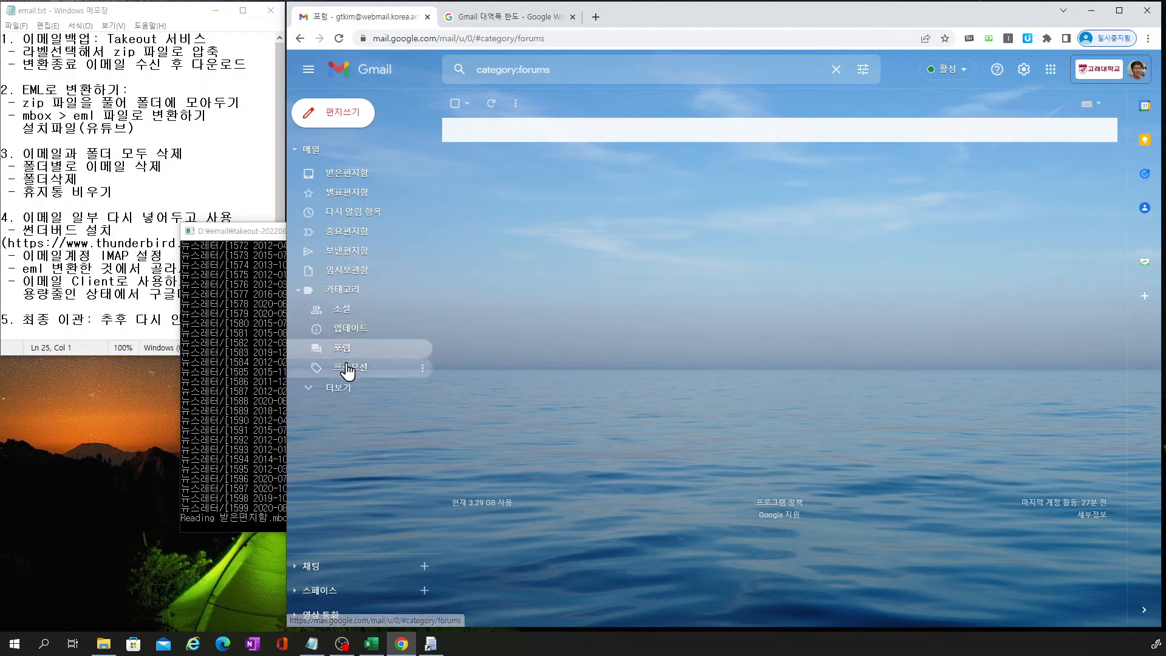
left_click(347, 366)
left_click(347, 388)
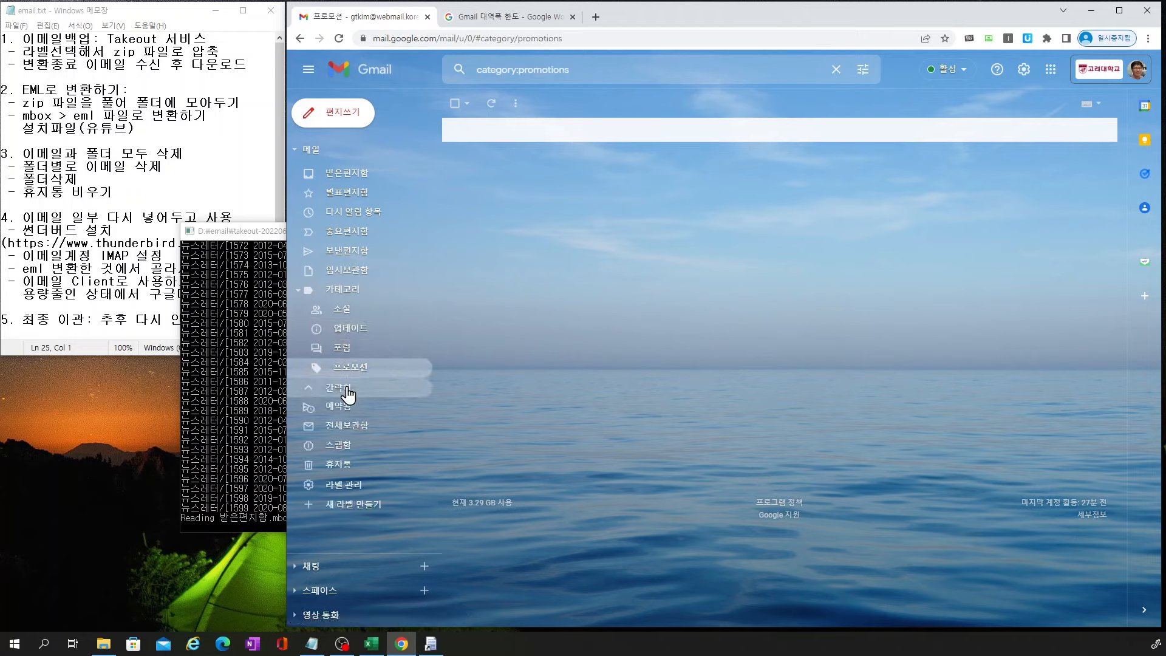
left_click(350, 413)
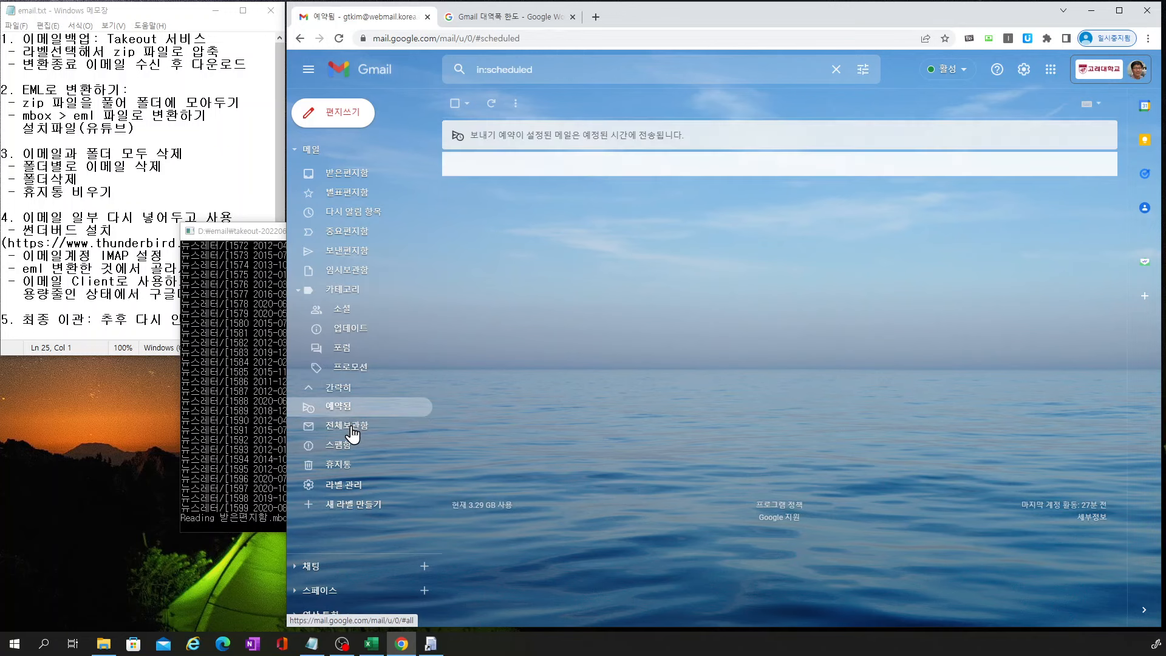
left_click(351, 427)
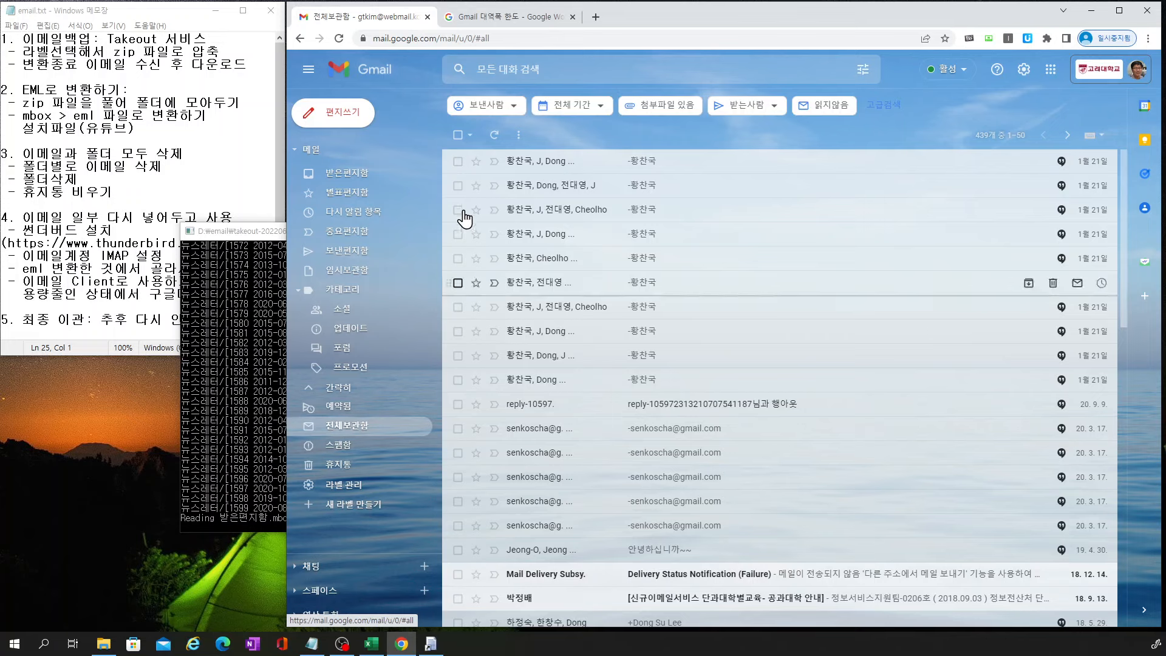
Select all 439 remaining All Mail conversations and move them to the trash
left_click(458, 135)
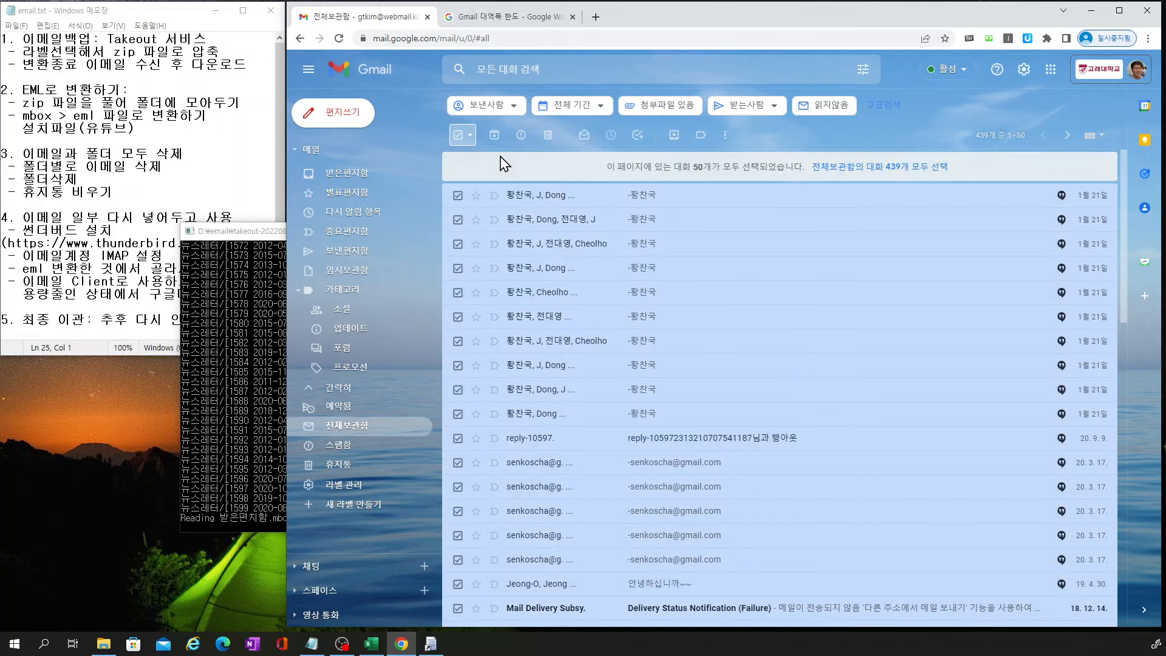
left_click(903, 171)
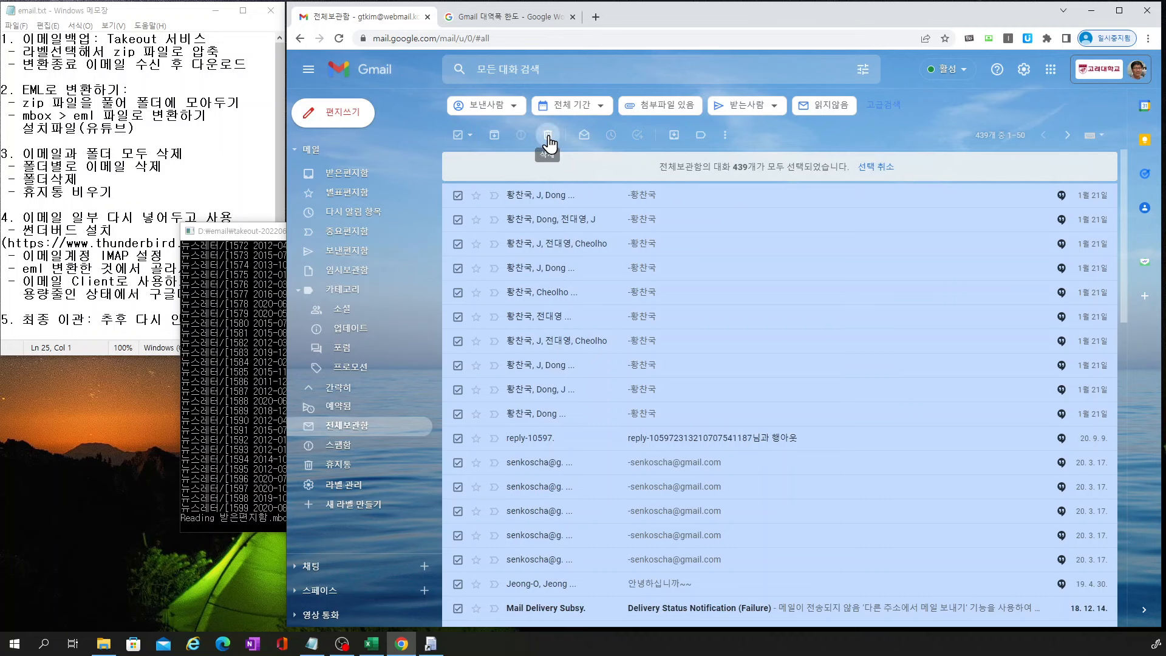
left_click(548, 140)
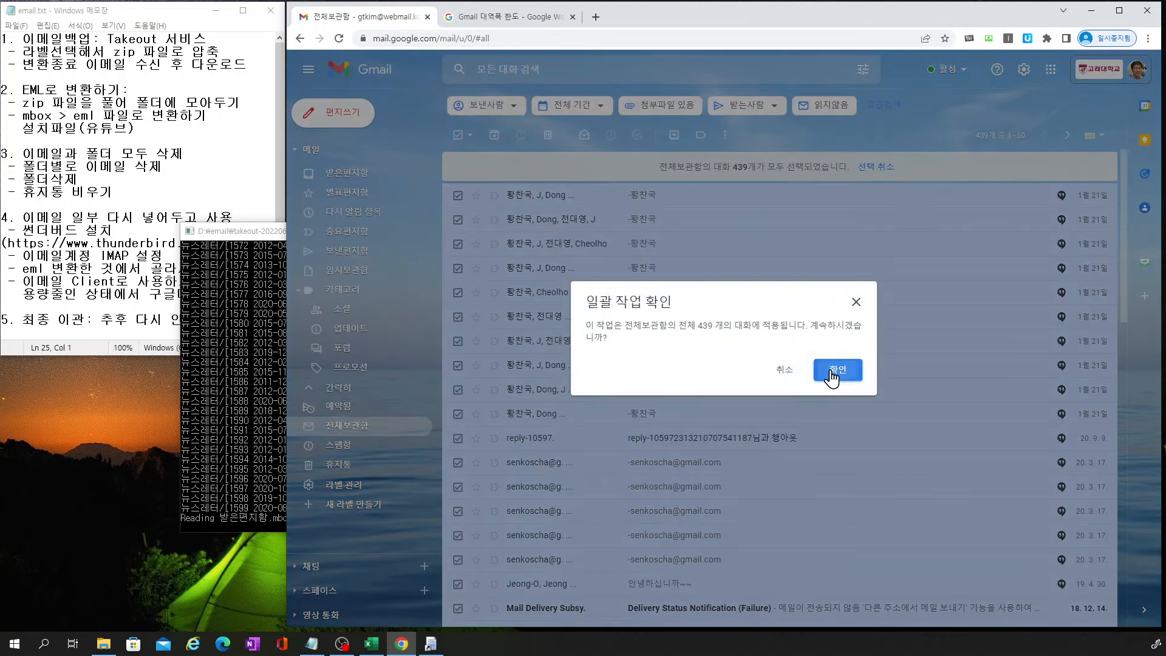
left_click(832, 377)
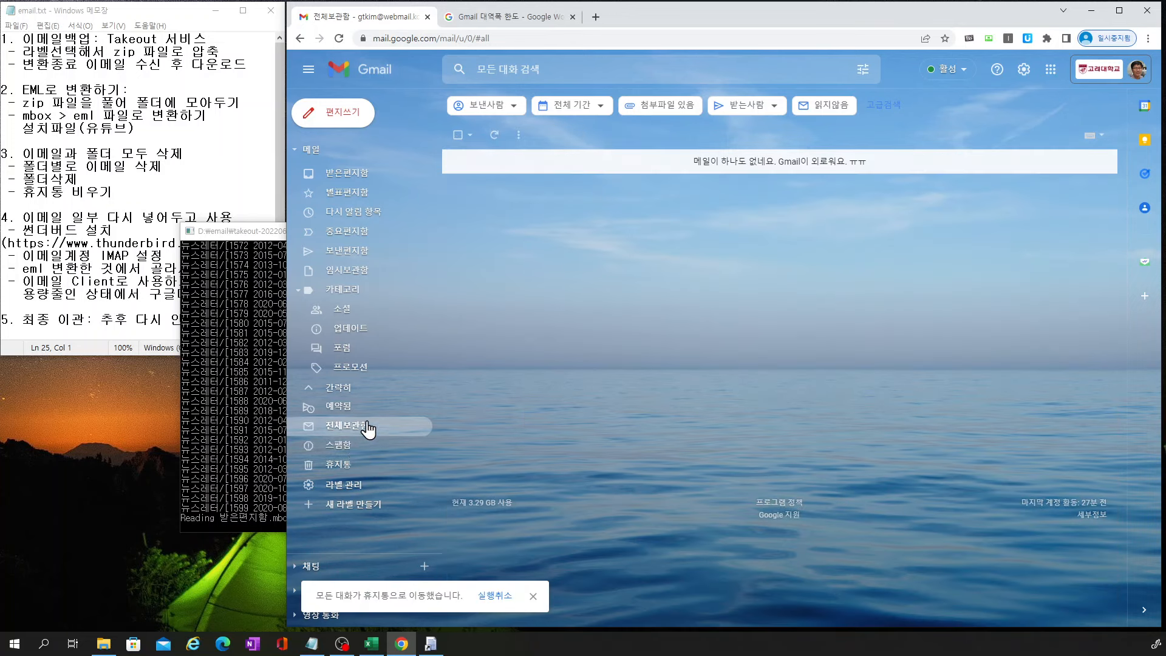
Check that Spam is empty, then permanently delete all 439 conversations in Trash
left_click(339, 445)
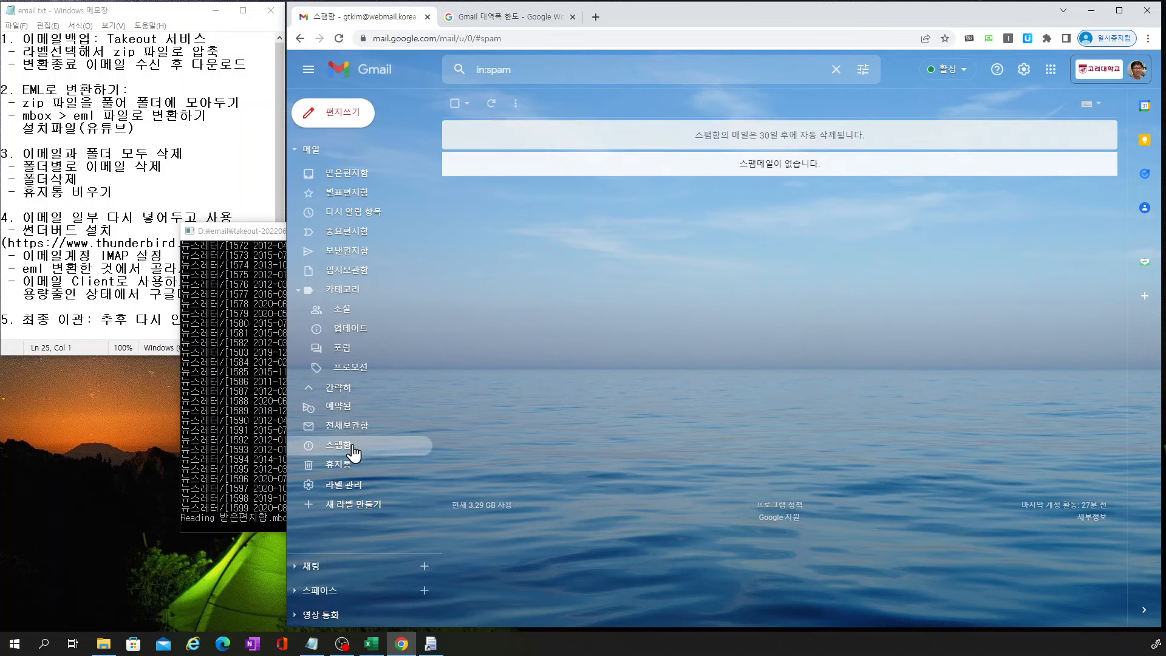
left_click(343, 466)
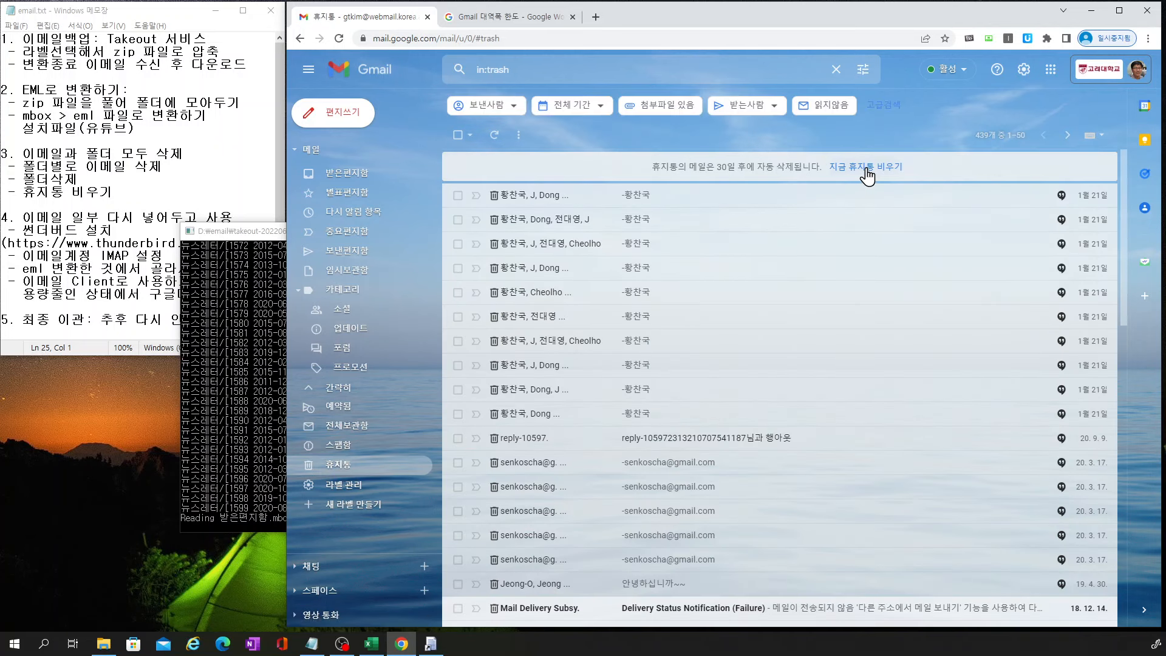
left_click(868, 173)
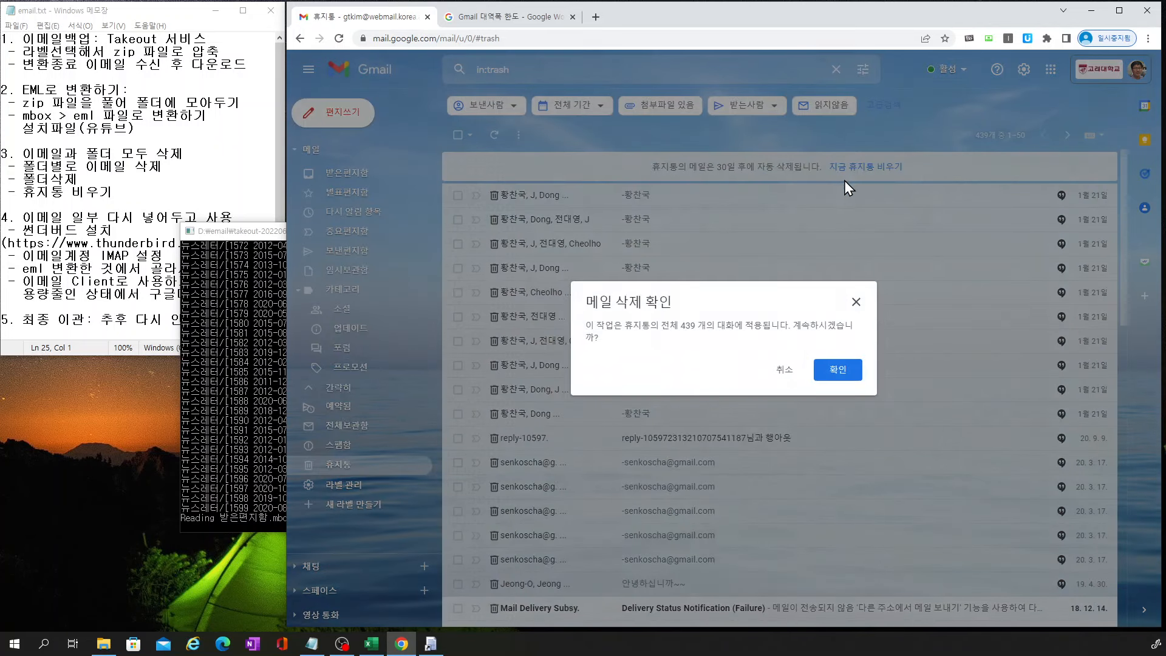
left_click(834, 371)
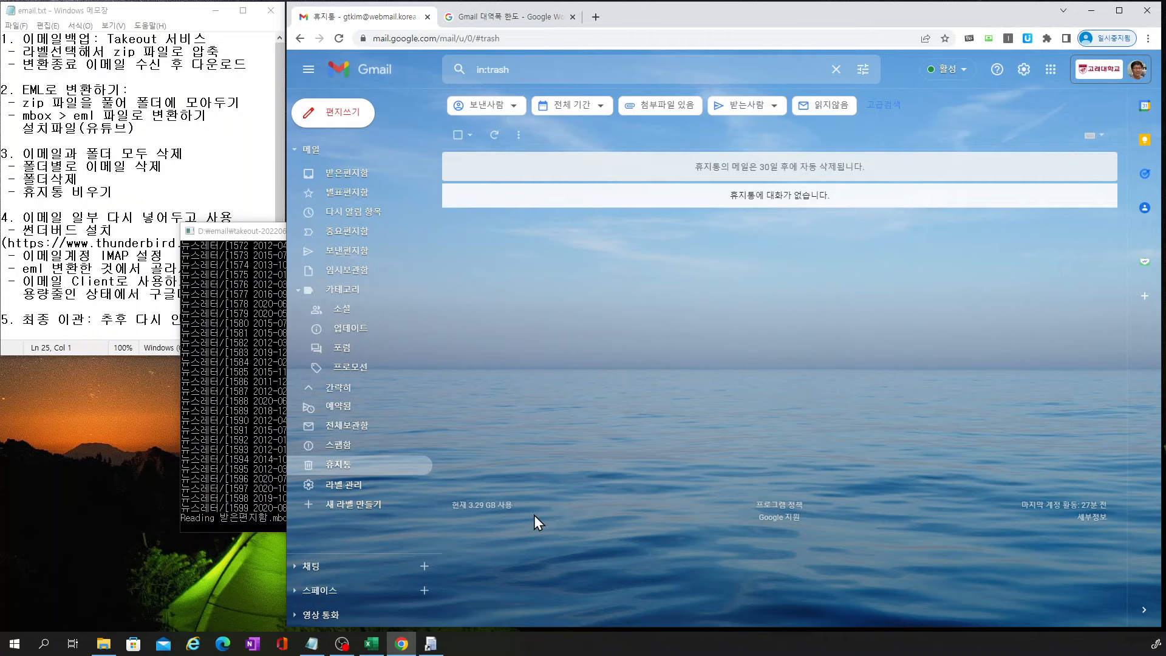
Go back to the empty Inbox and highlight Notepad steps 1–3: backup, EML conversion, deletion
left_click(364, 177)
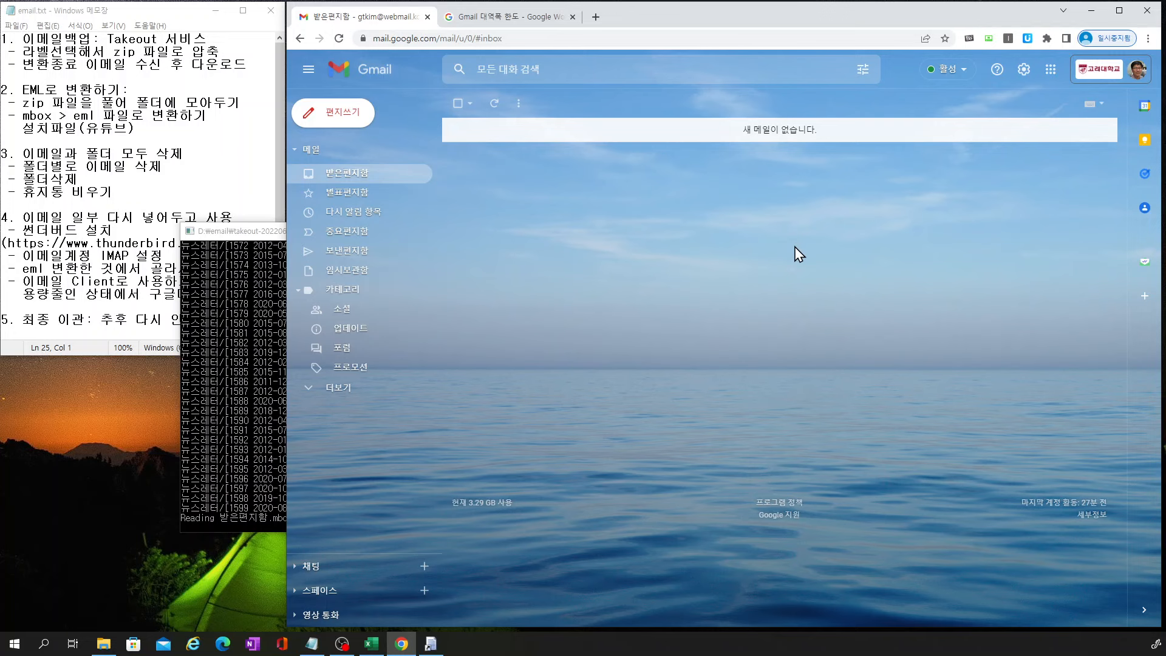
left_click(203, 163)
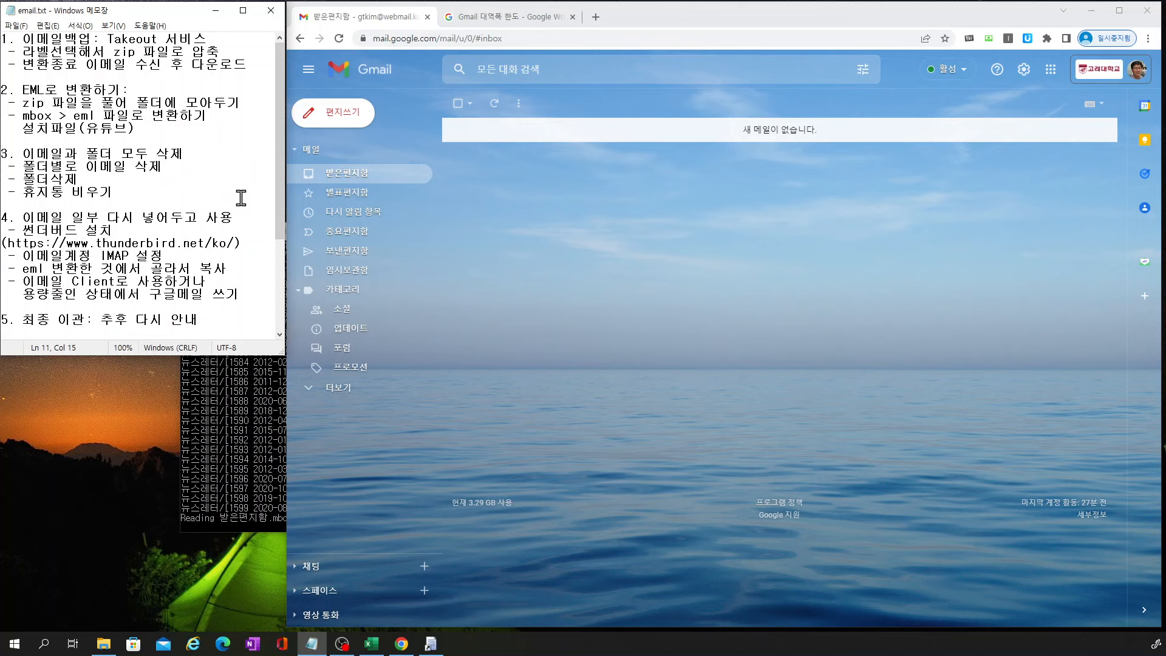
left_click_drag(129, 190, 3, 39)
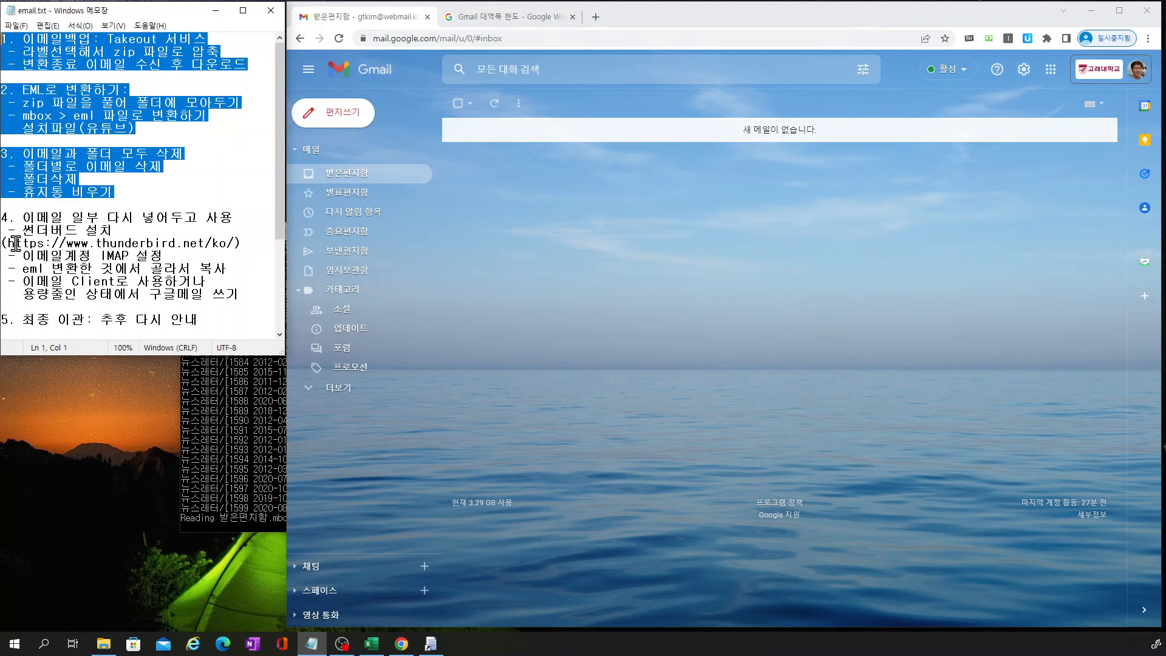
left_click_drag(22, 230, 78, 231)
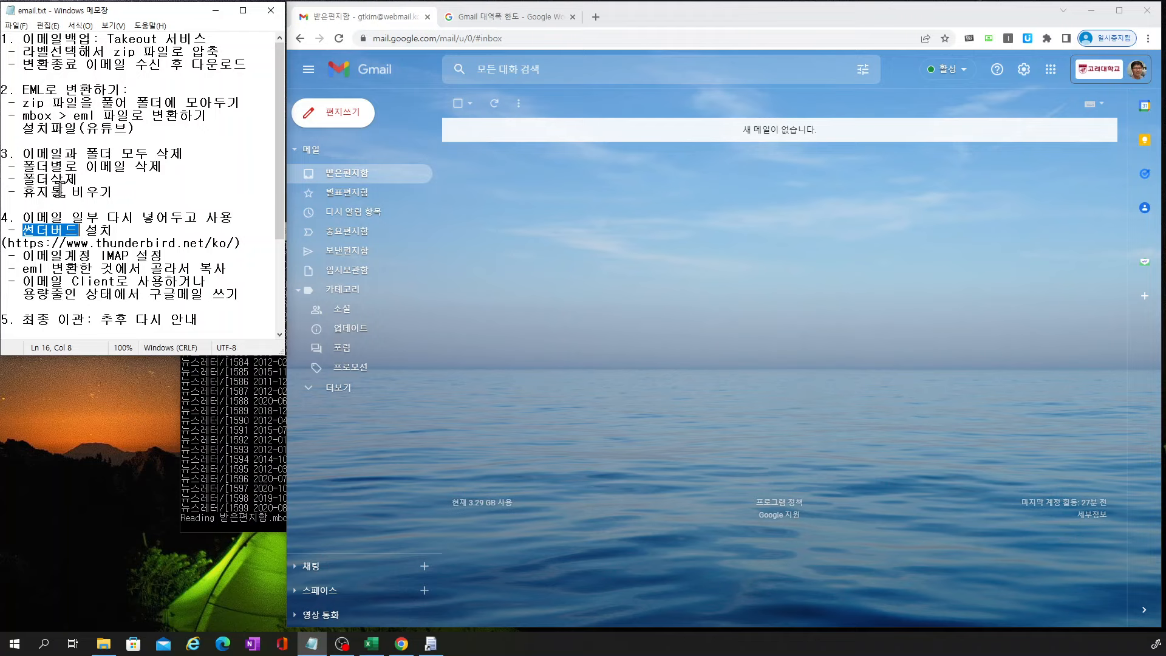
left_click_drag(8, 242, 233, 243)
key("ctrl+c")
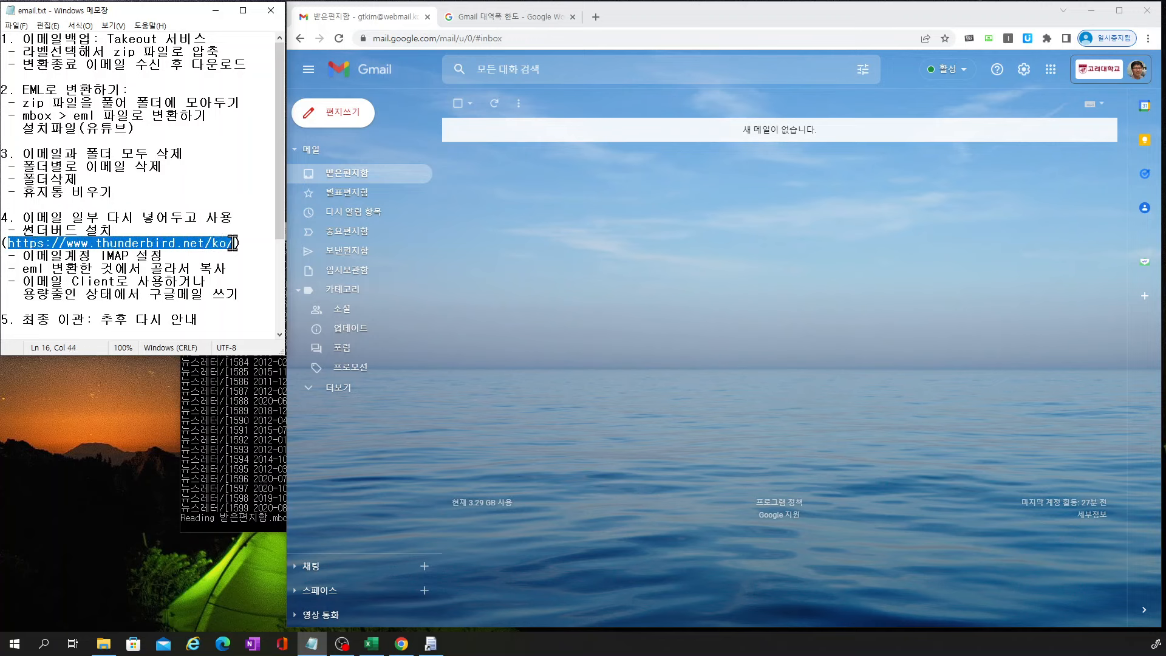
left_click(597, 17)
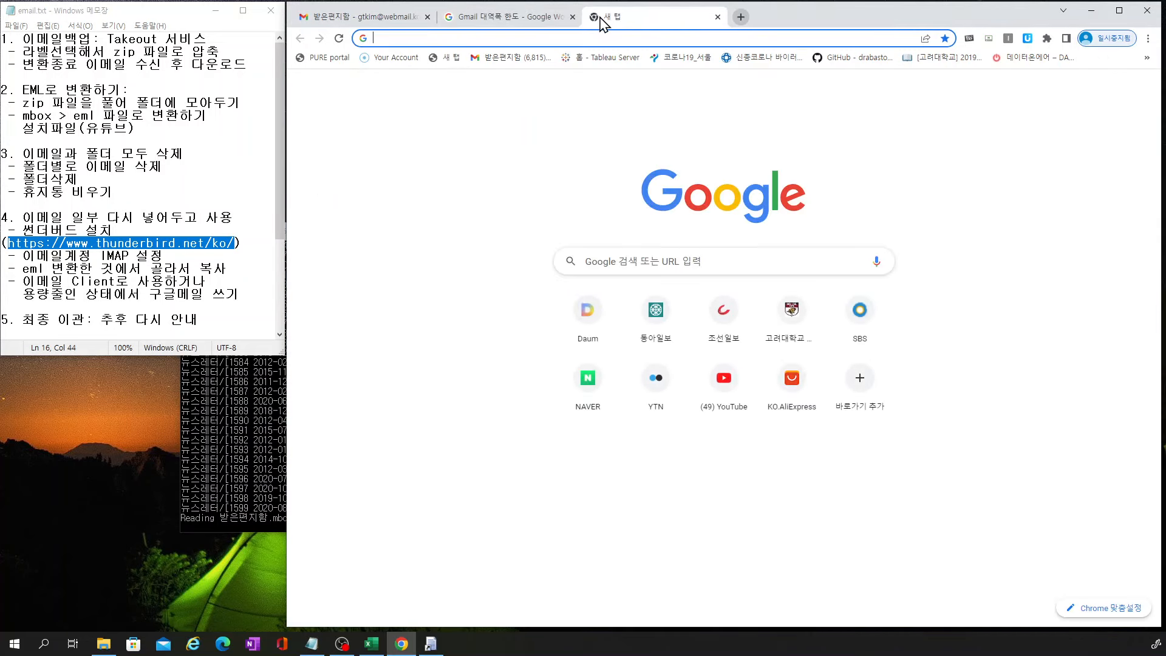
key("ctrl+v")
key("Return")
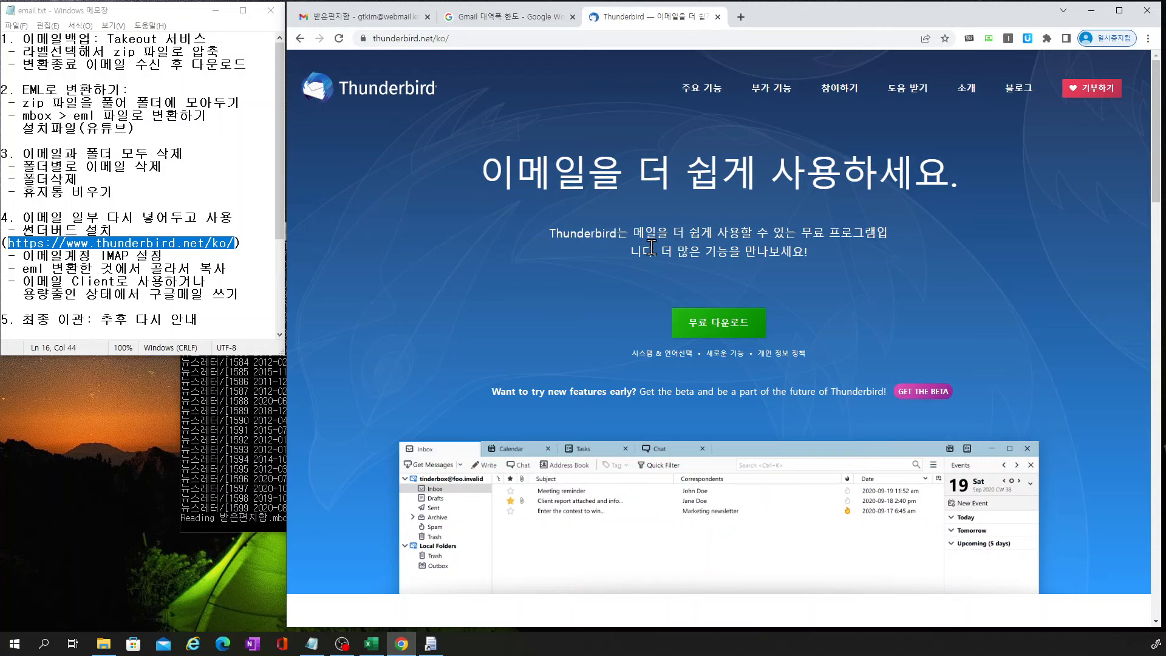
left_click(716, 330)
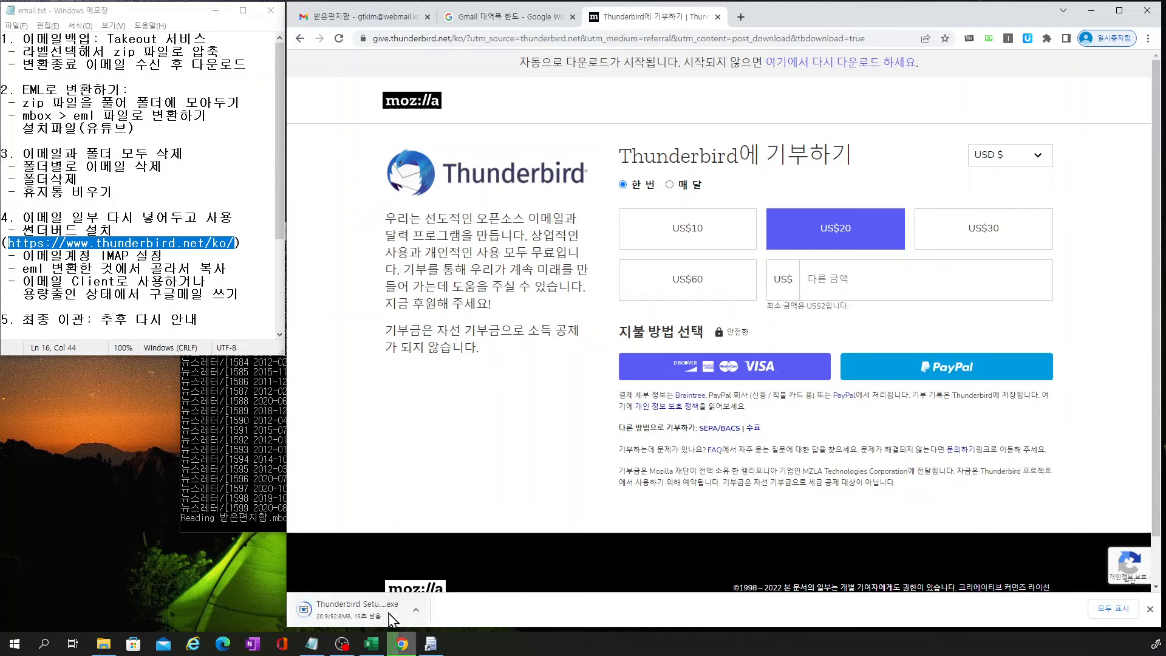
left_click(343, 613)
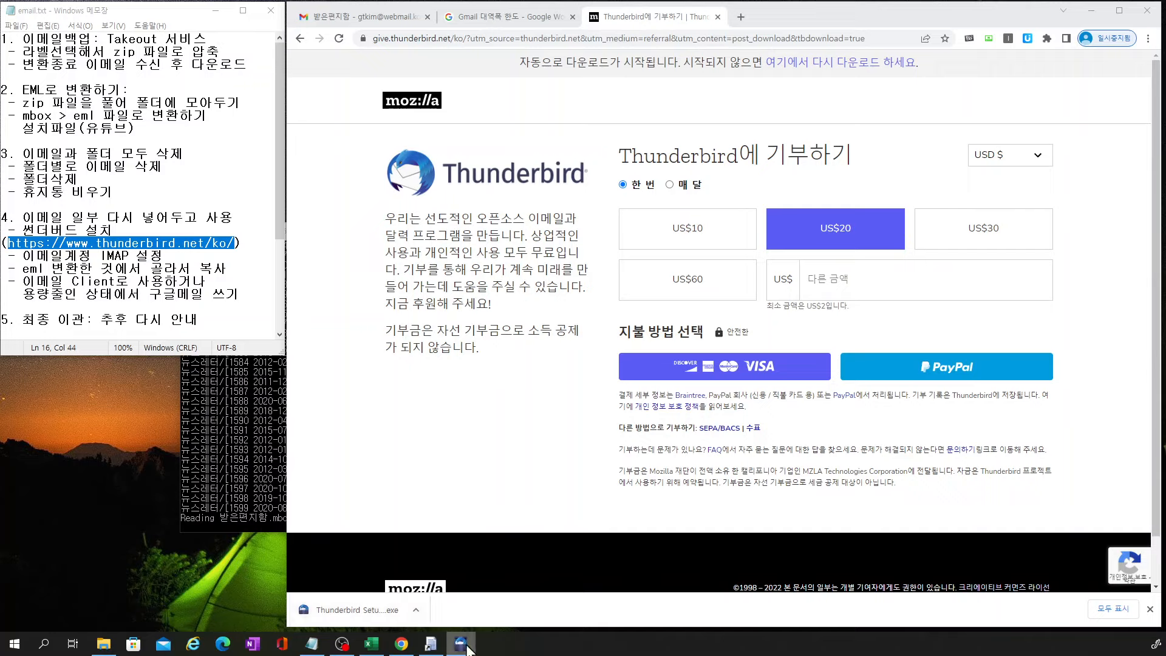
mouse_move(467, 646)
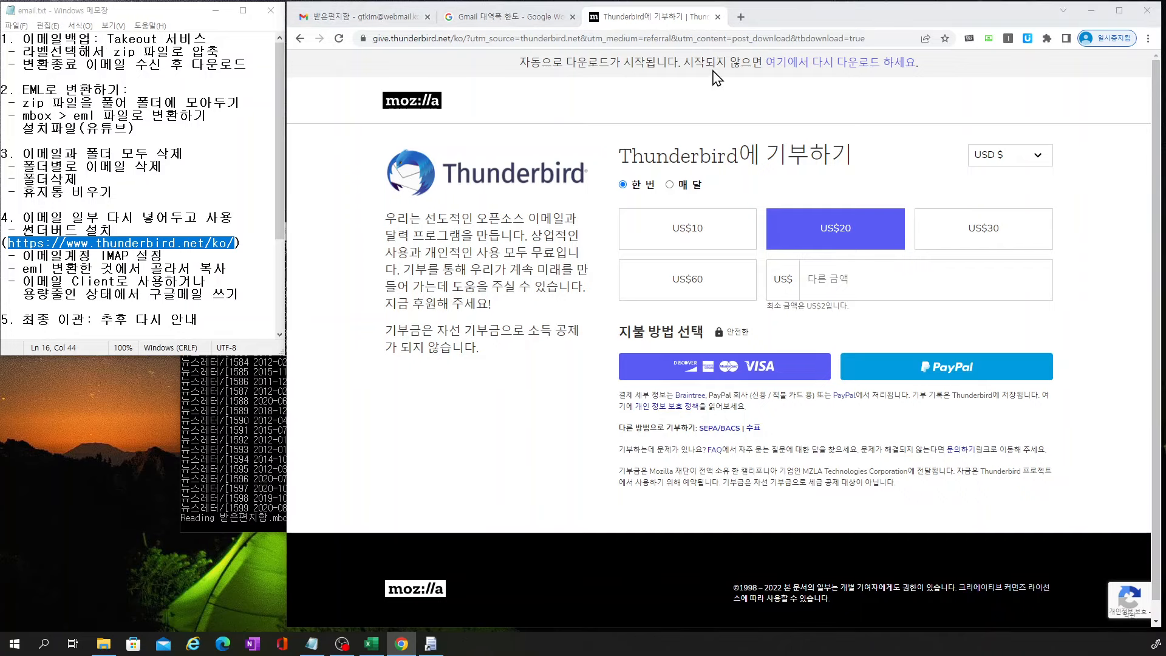
Close the Thunderbird donation page and glance at Gmail's Snoozed and Drafts lists
left_click(717, 17)
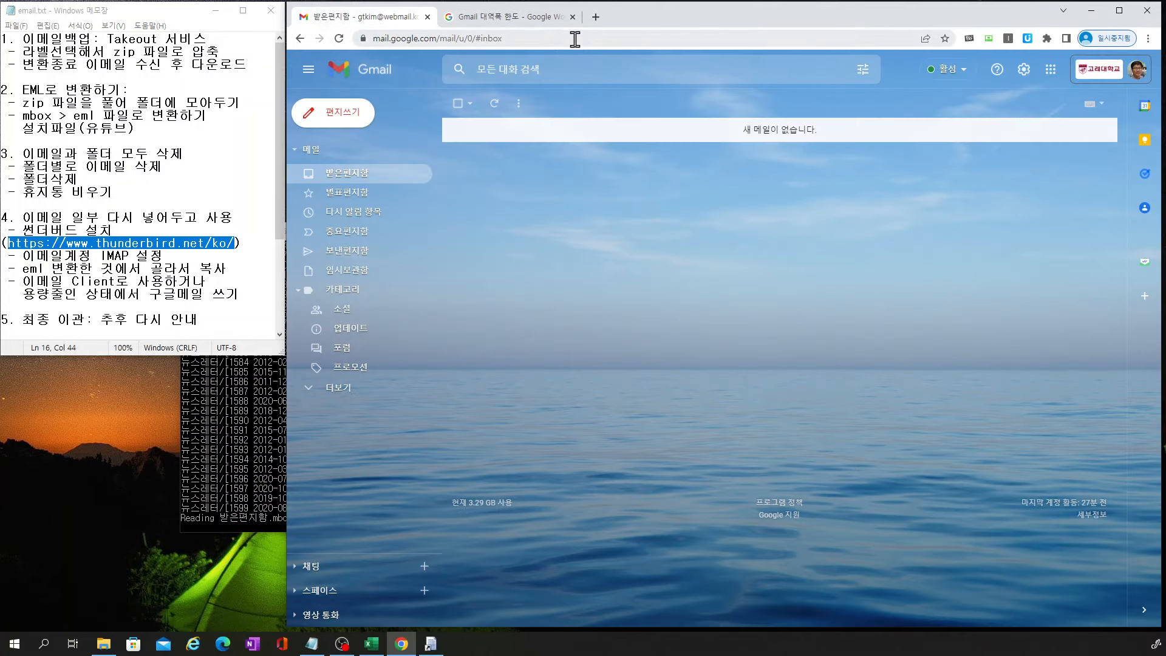
left_click(357, 217)
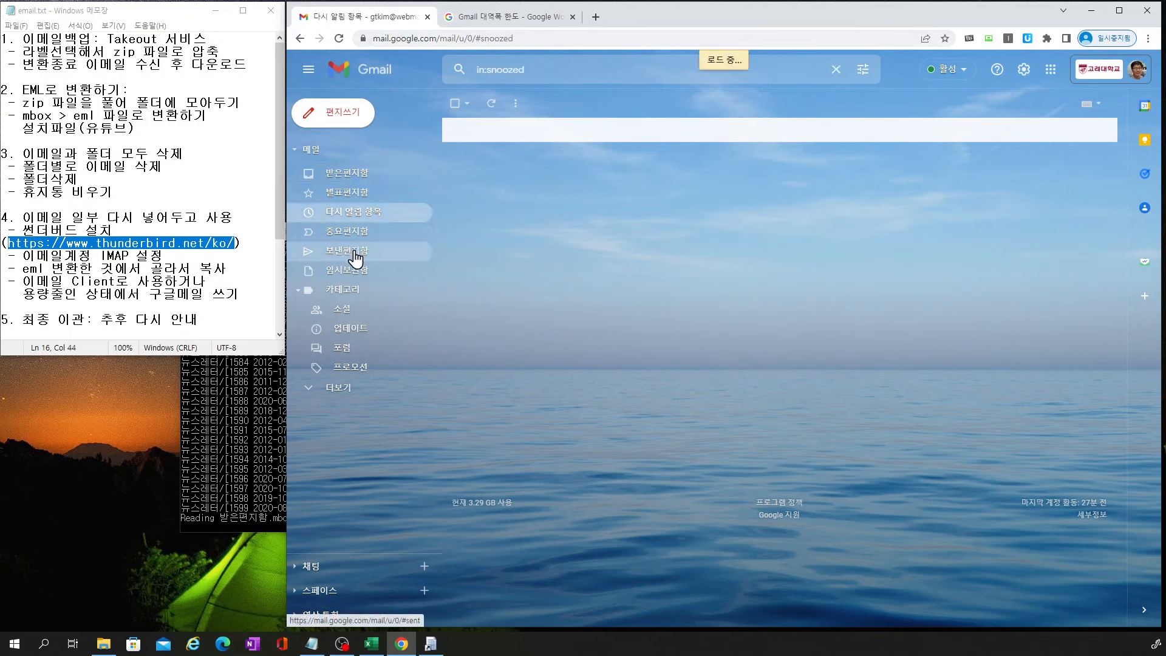
left_click(349, 270)
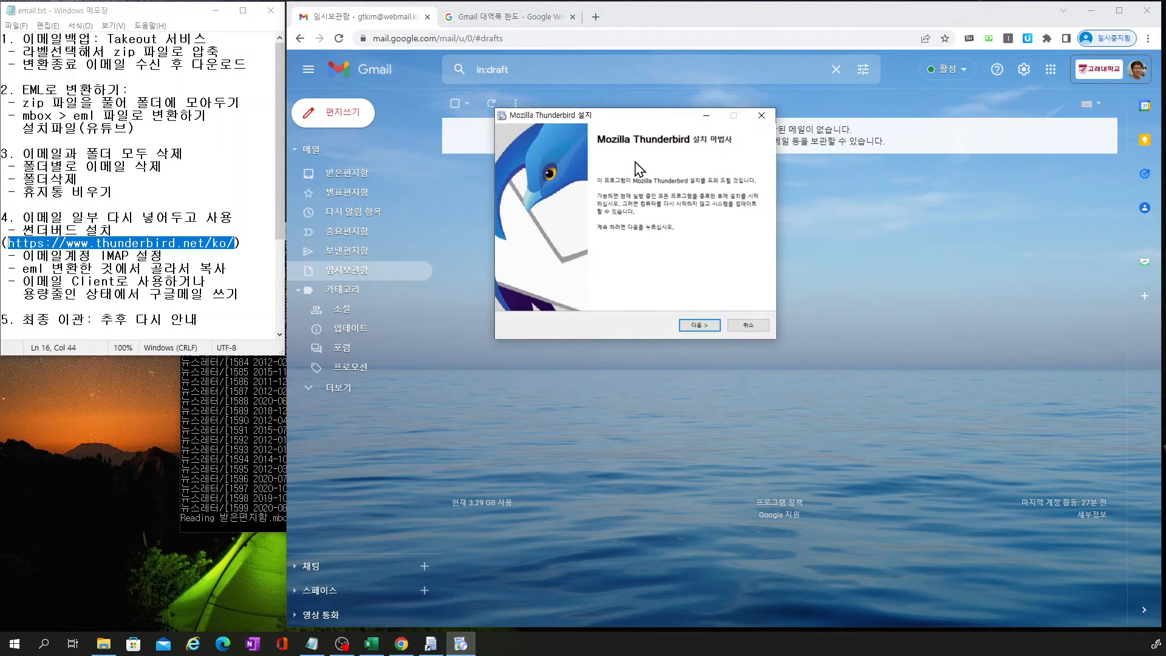
Install Thunderbird with a custom setup to D:\Program Files\Mozilla Thunderbird, keeping both shortcuts
left_click(700, 326)
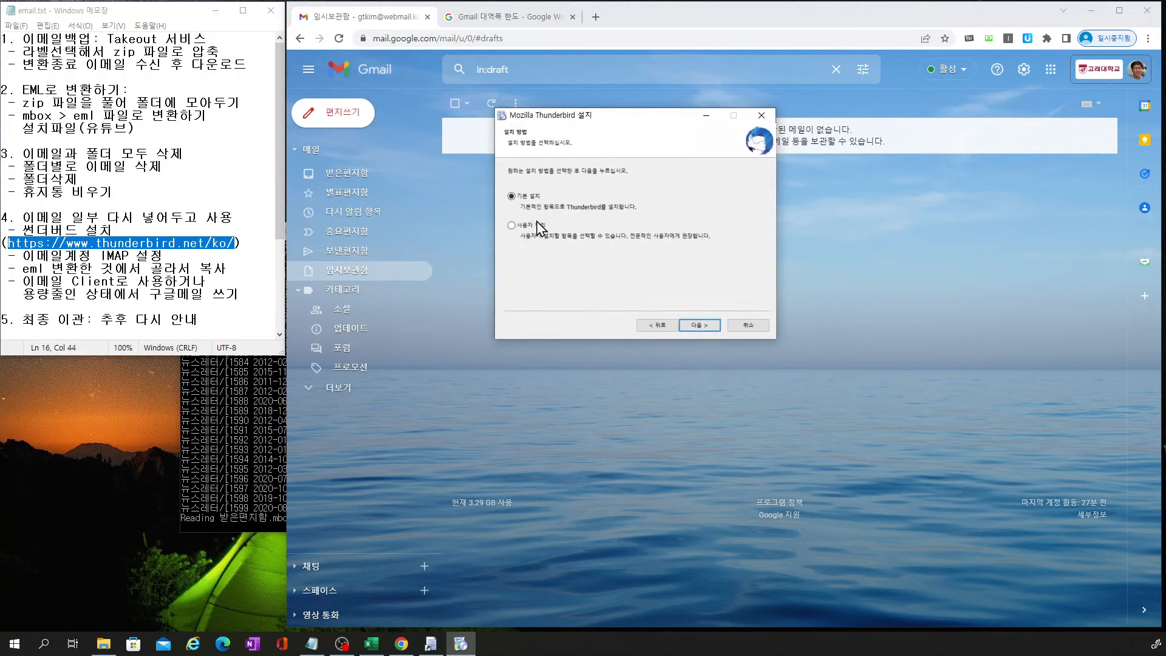
left_click(511, 228)
left_click(709, 329)
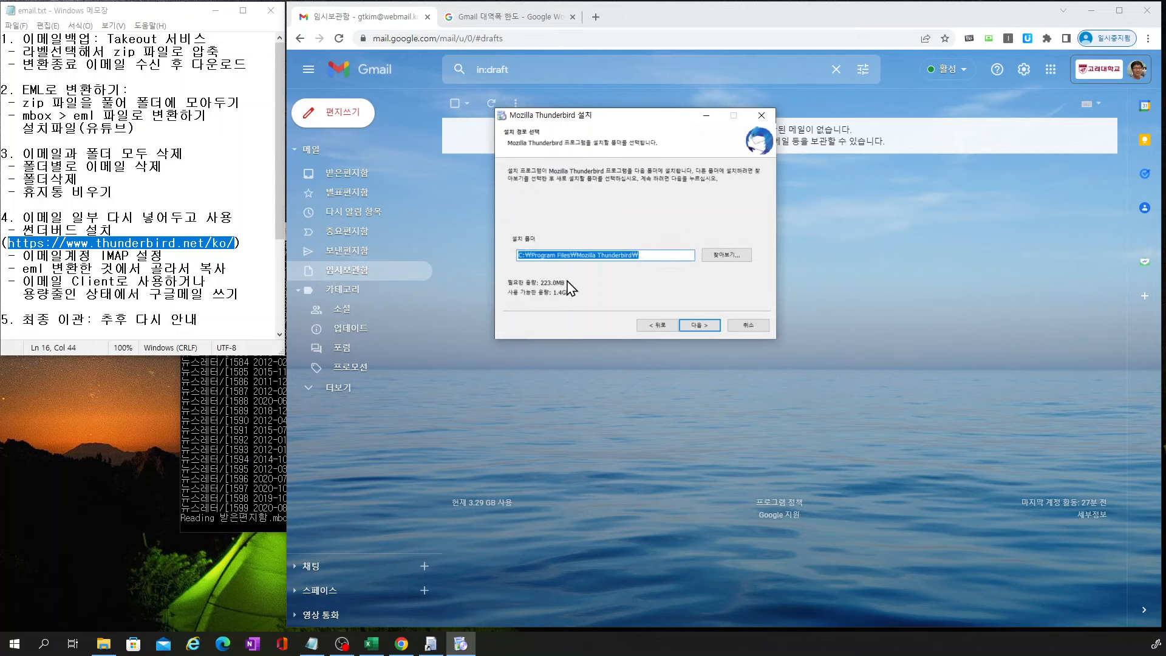
left_click(523, 257)
key("BackSpace")
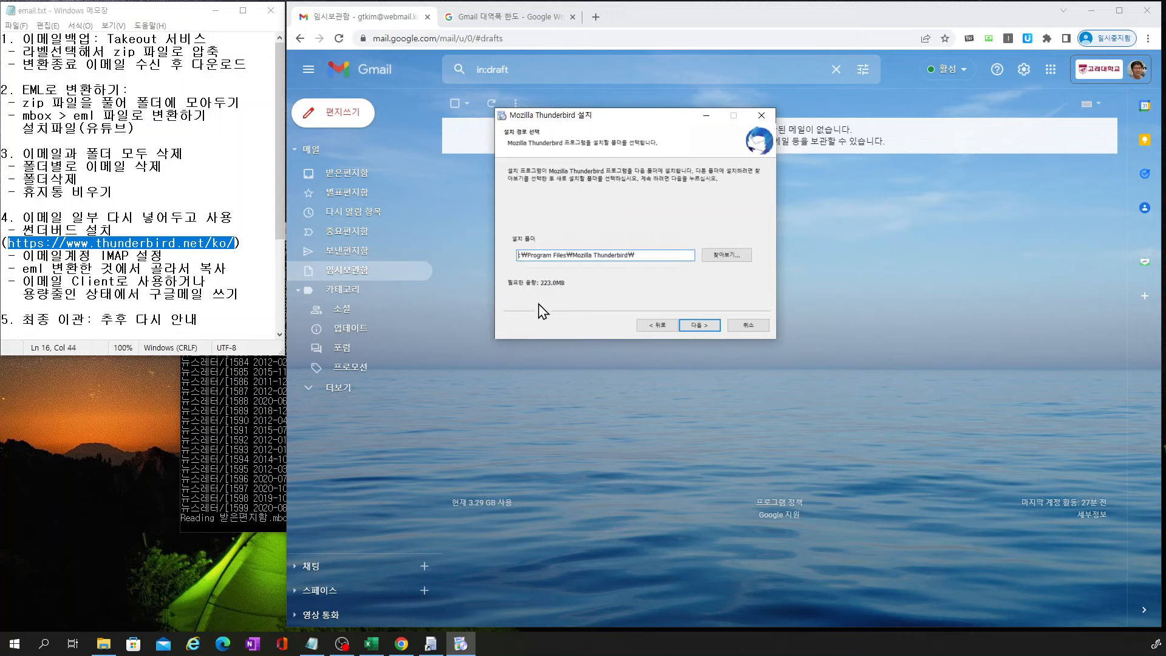
type("D")
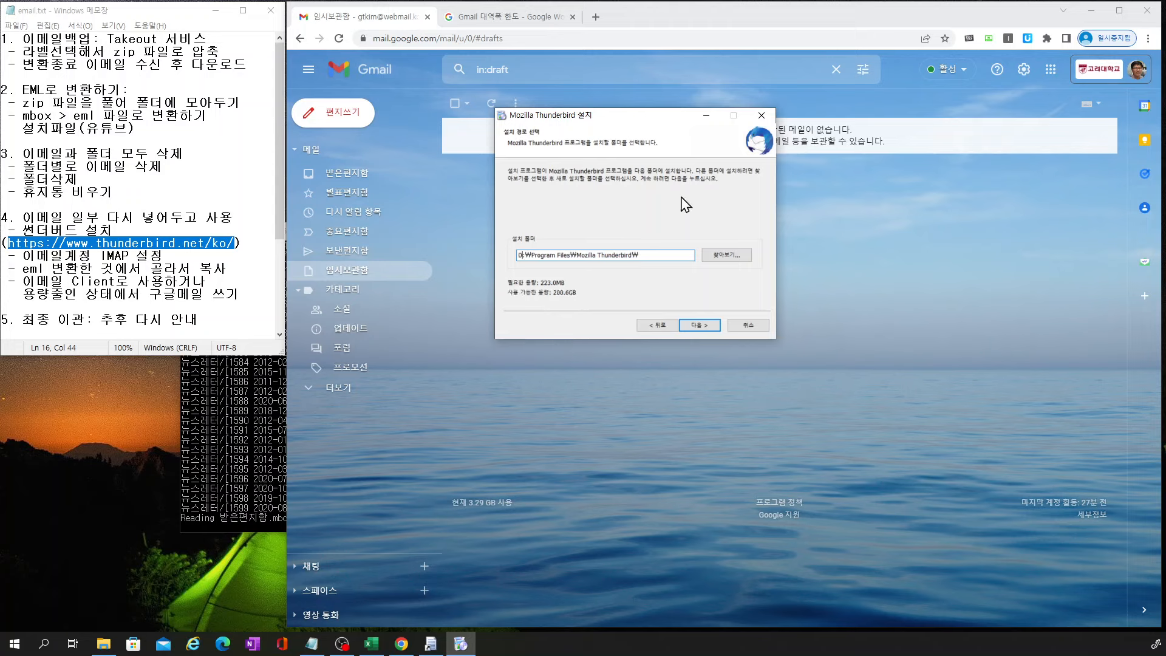
left_click(694, 325)
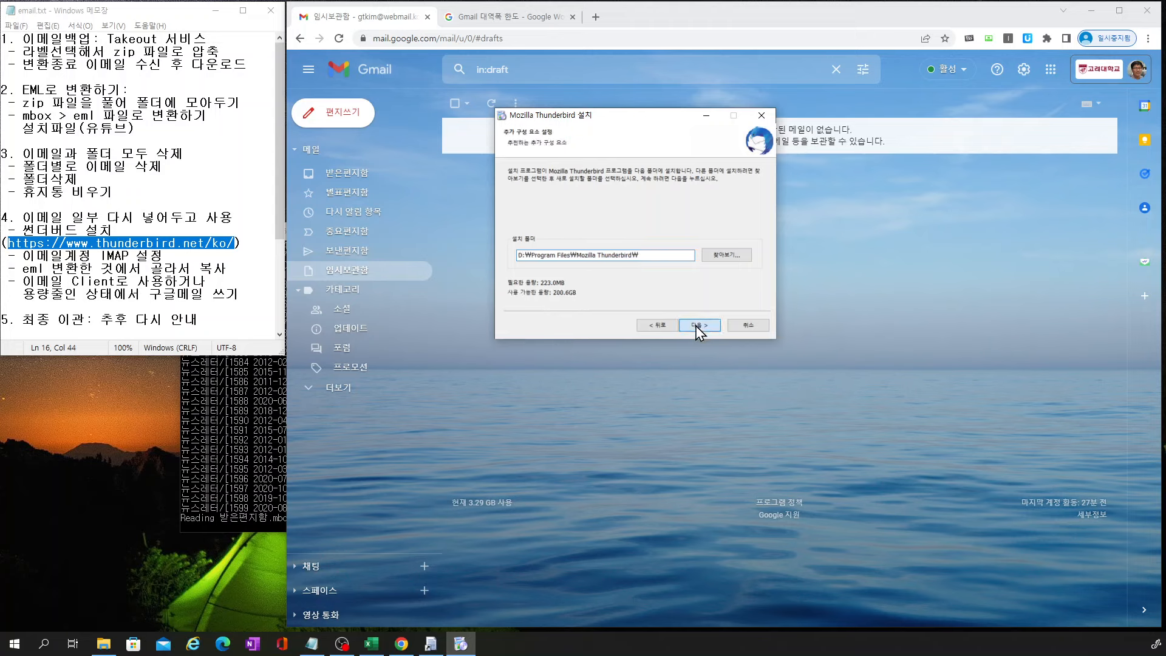
left_click(694, 325)
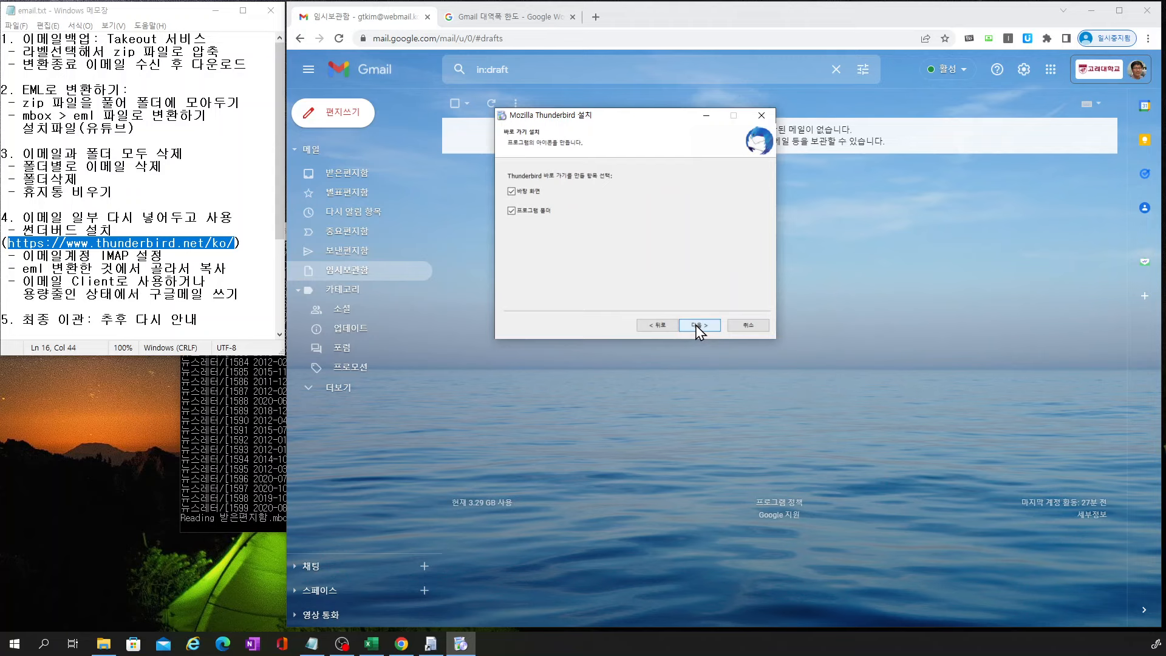
left_click(694, 325)
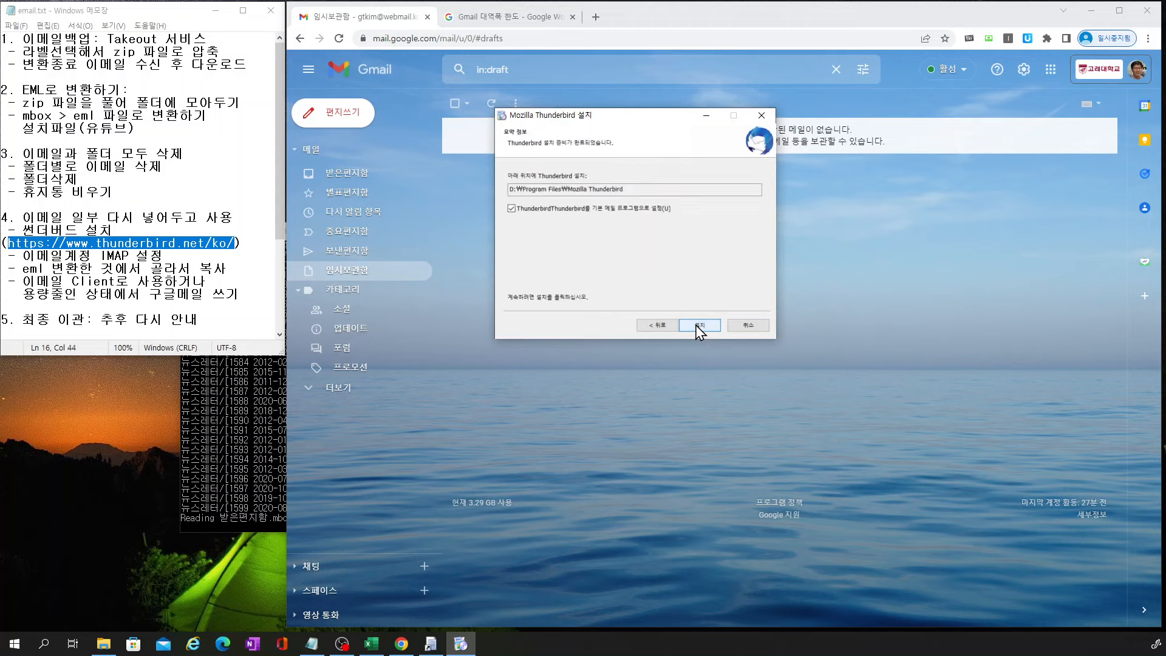
left_click(695, 326)
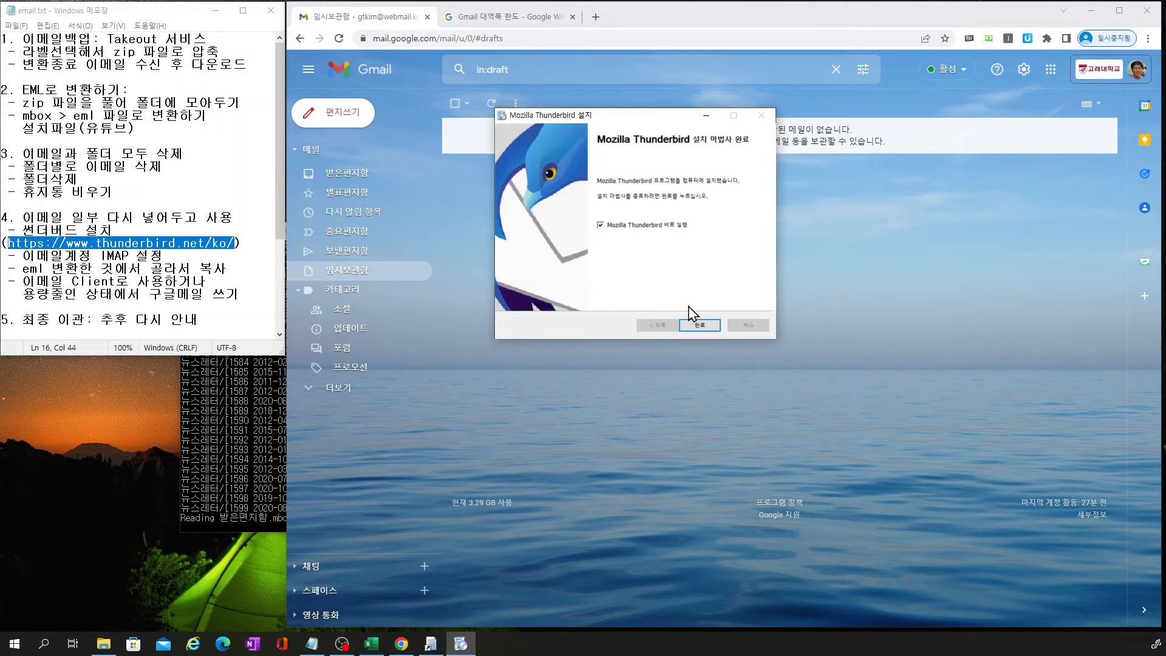
Finish the installer to launch Thunderbird and arrange its window beside the mbox conversion console
left_click(700, 325)
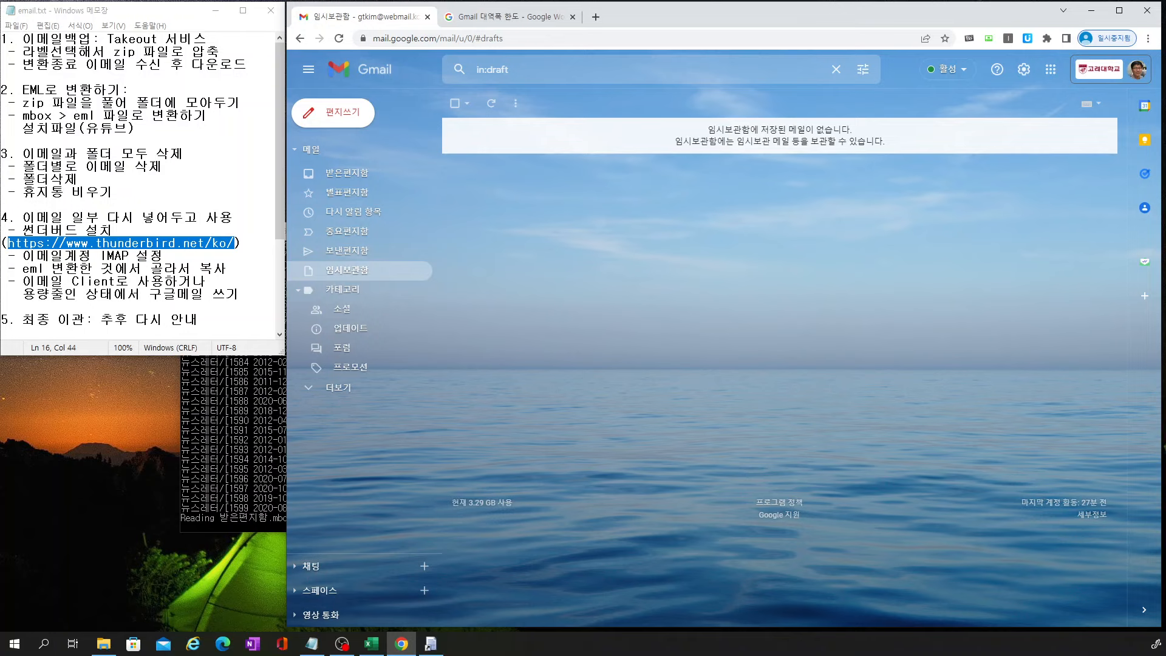
left_click(430, 644)
left_click(430, 644)
left_click(431, 644)
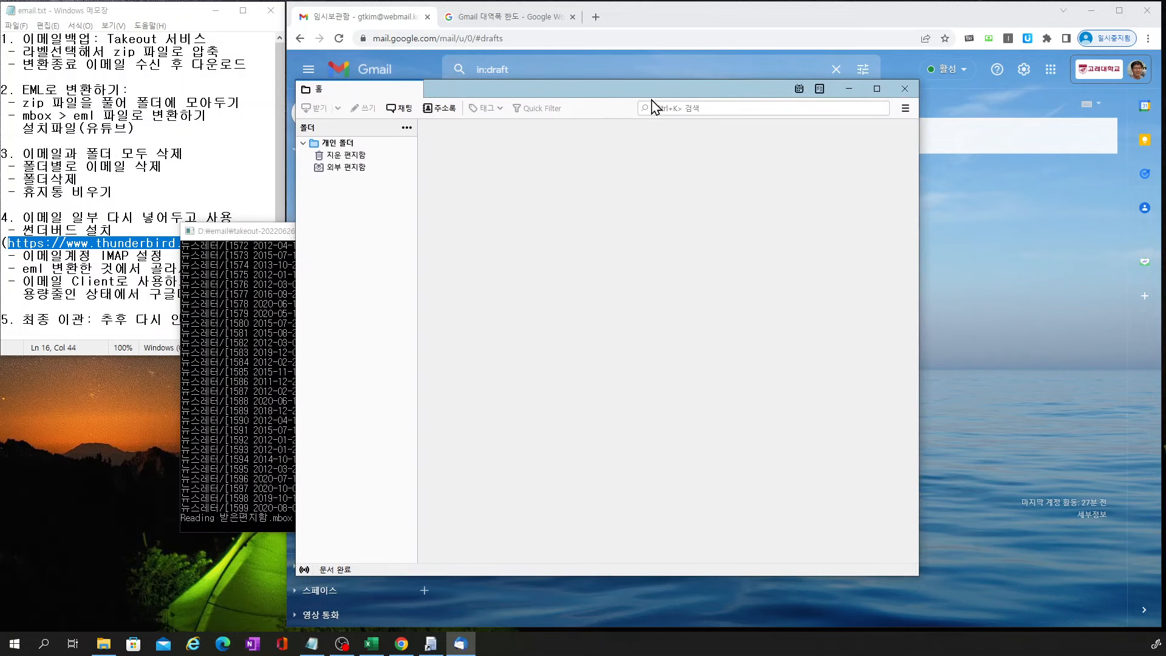
left_click(876, 92)
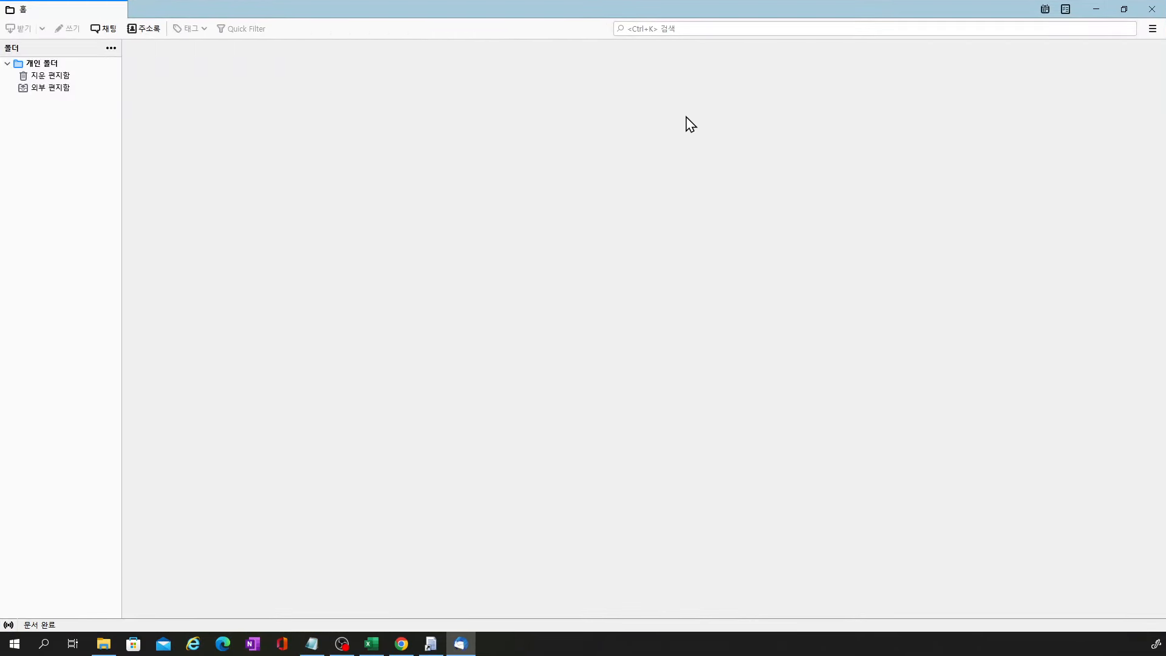
left_click(1126, 10)
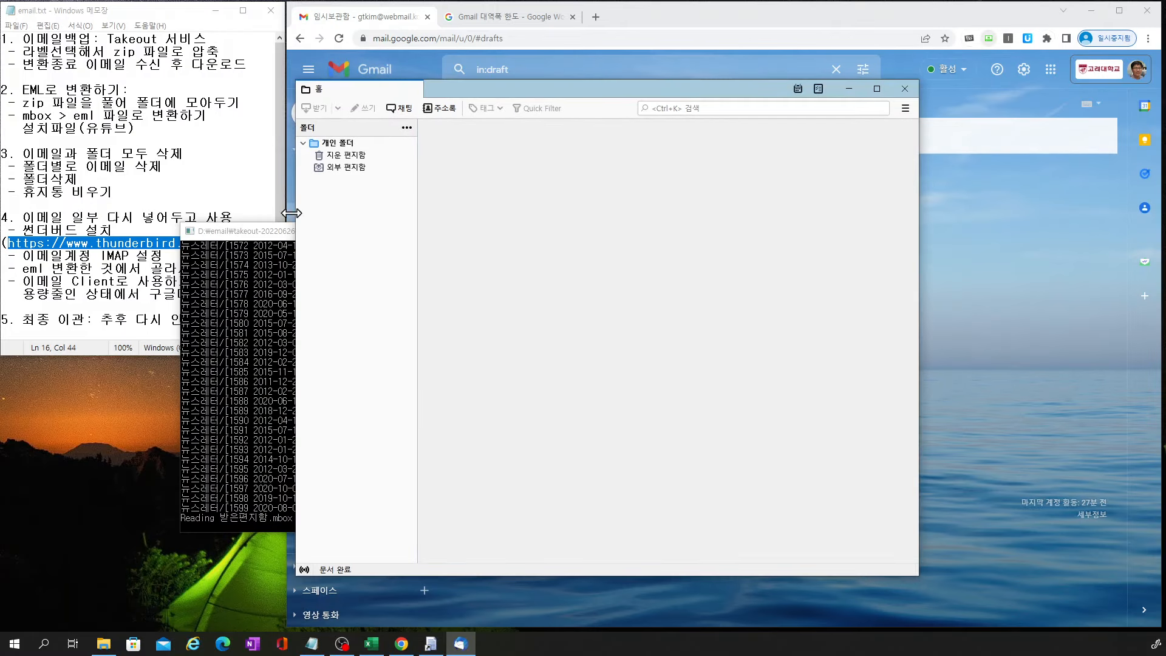
left_click(280, 234)
left_click(703, 232)
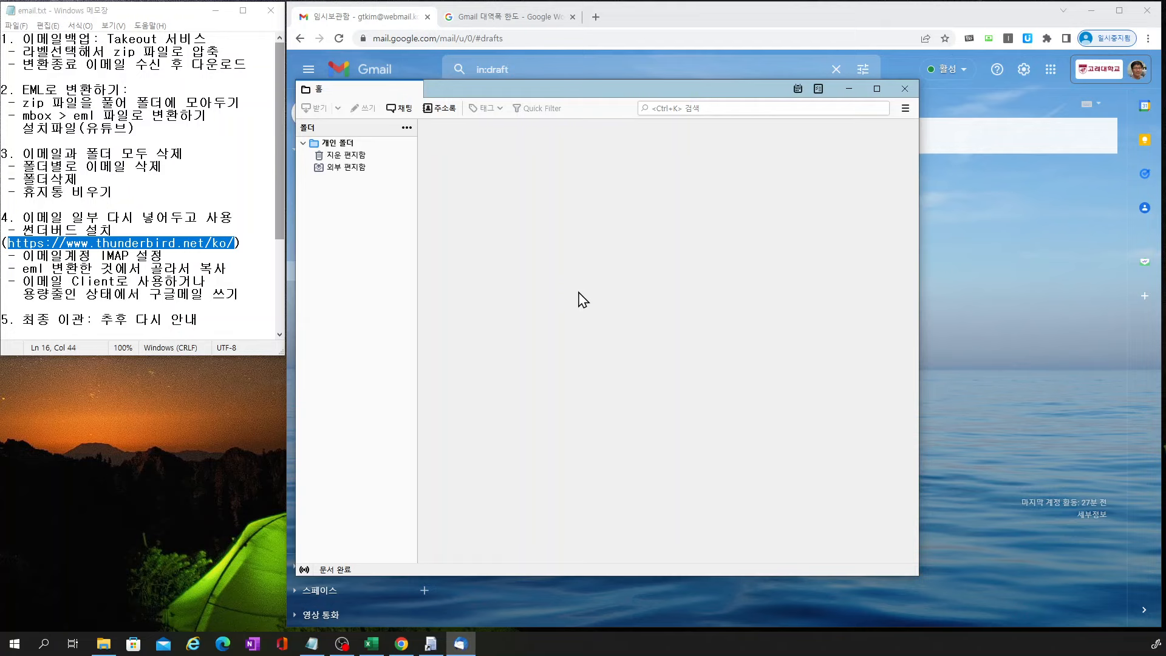
left_click_drag(554, 92, 566, 120)
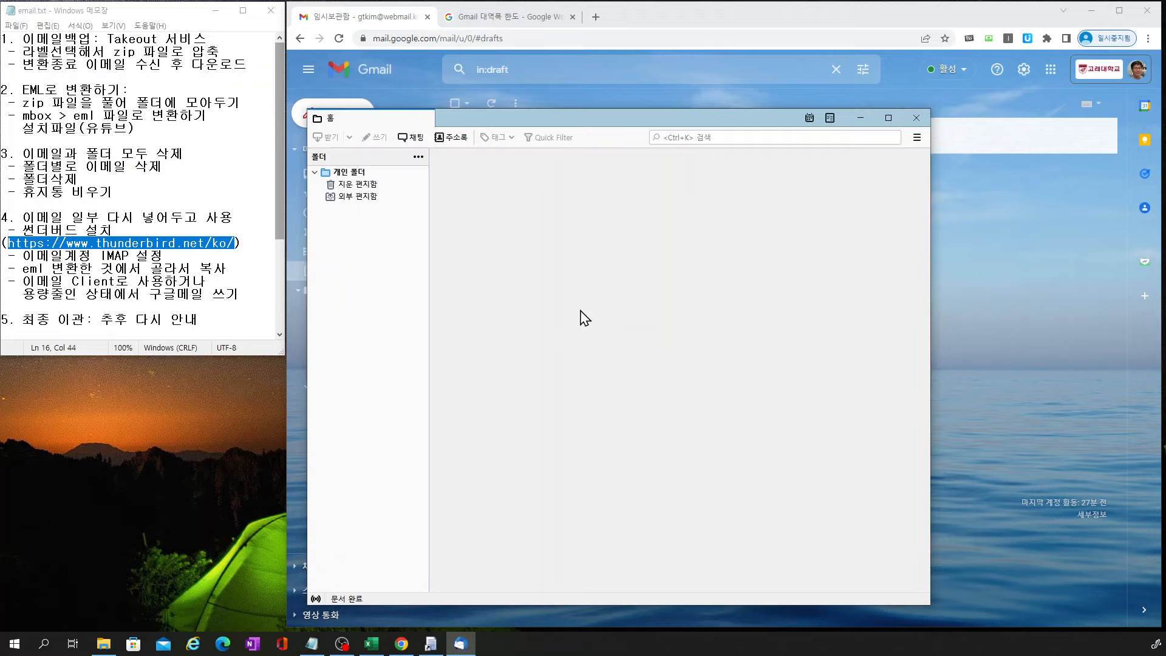
Open the account settings for the 개인 폴더 local folders
left_click(355, 174)
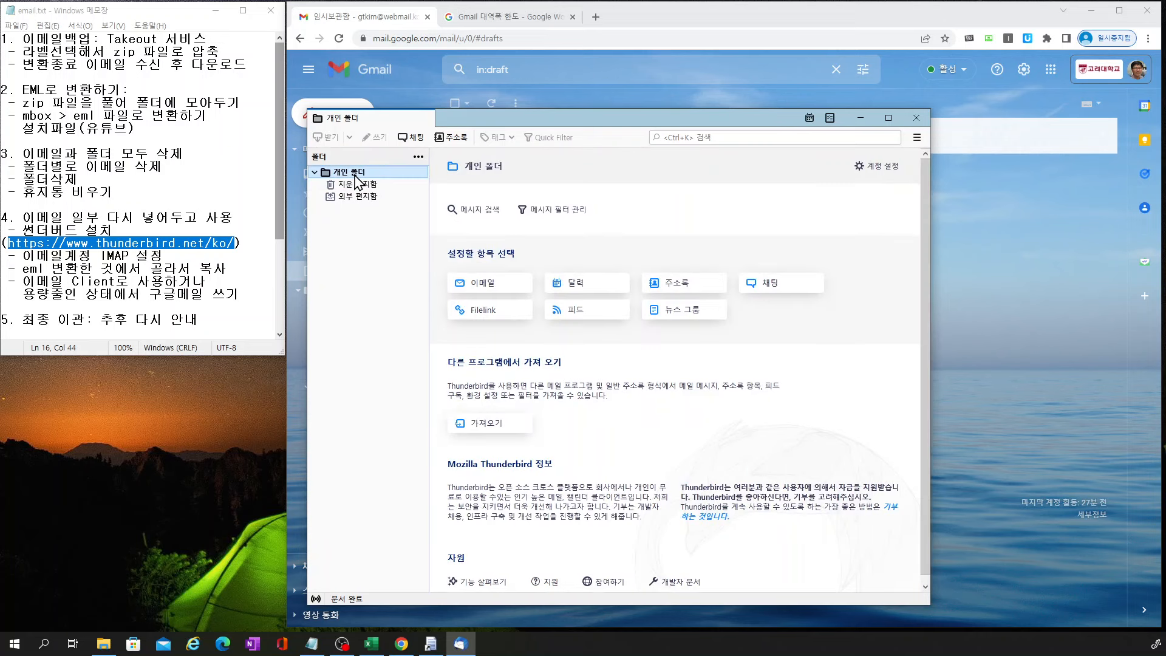
right_click(357, 179)
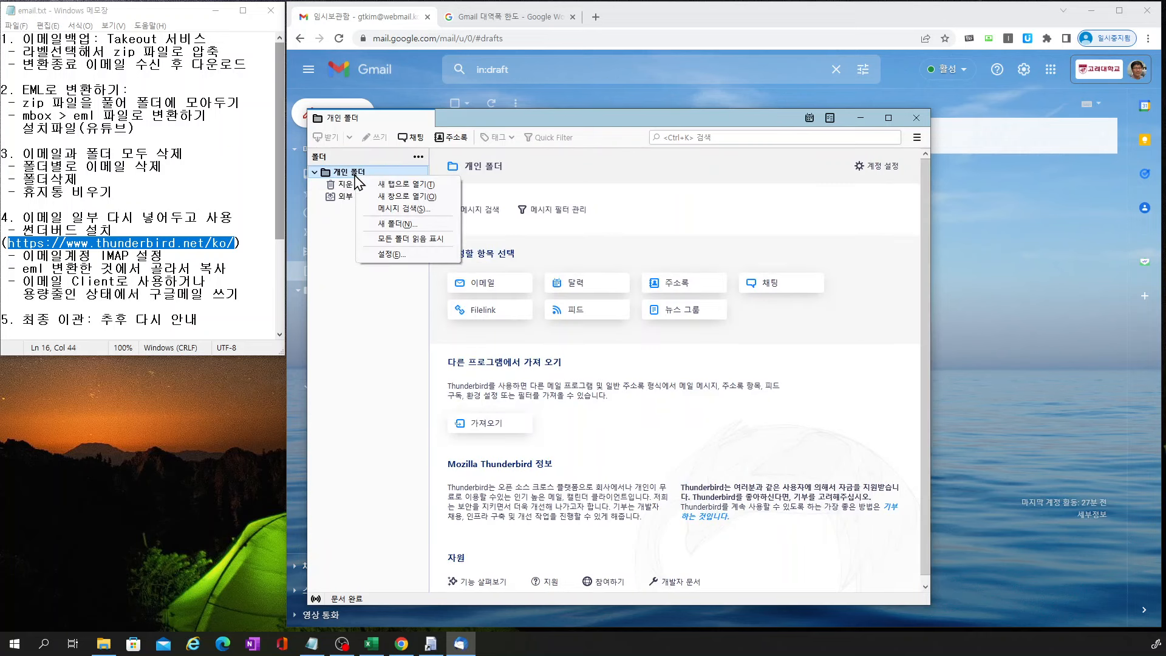
left_click(388, 253)
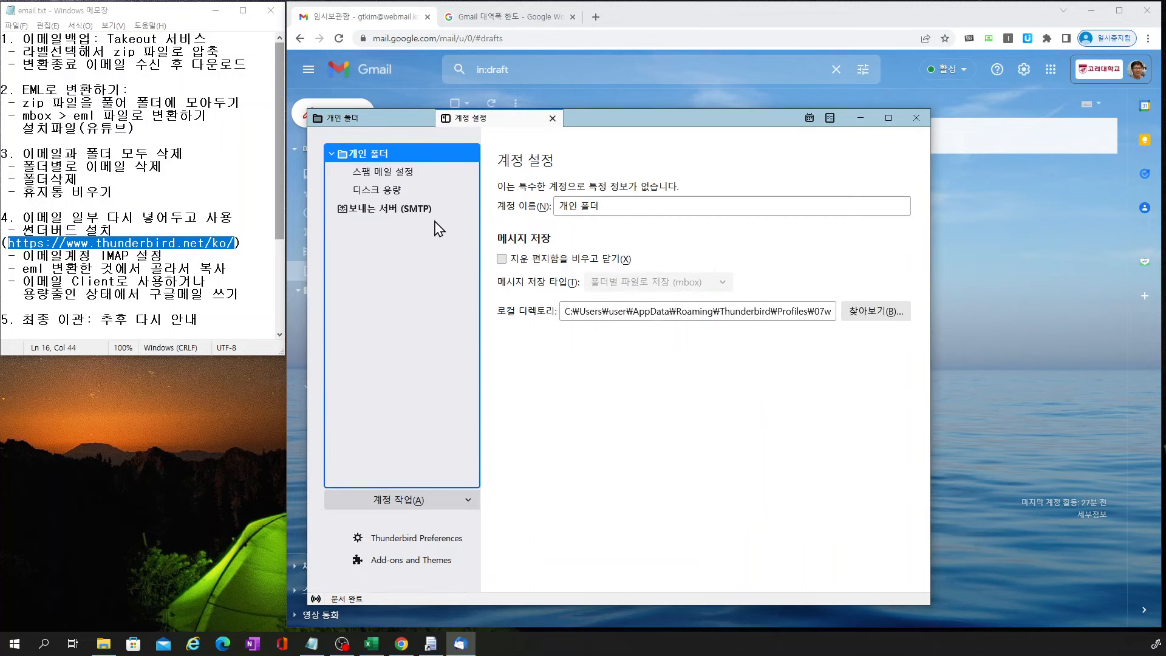
Add a new mail account, entering the user's full name, e-mail address and password
left_click(469, 506)
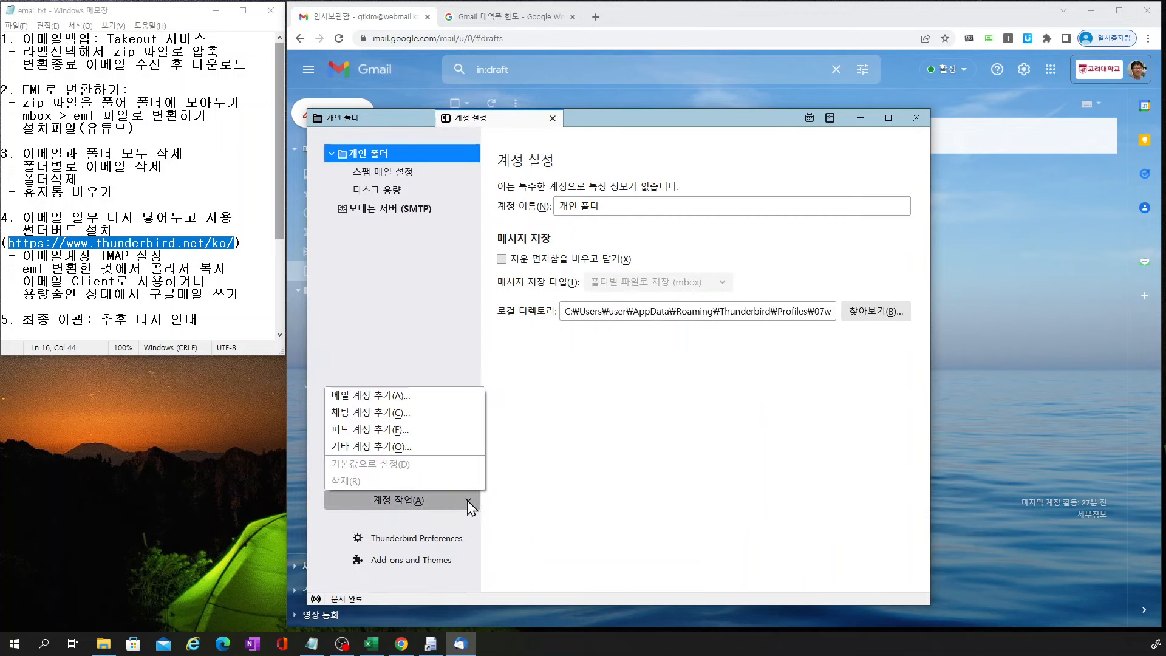
left_click(396, 398)
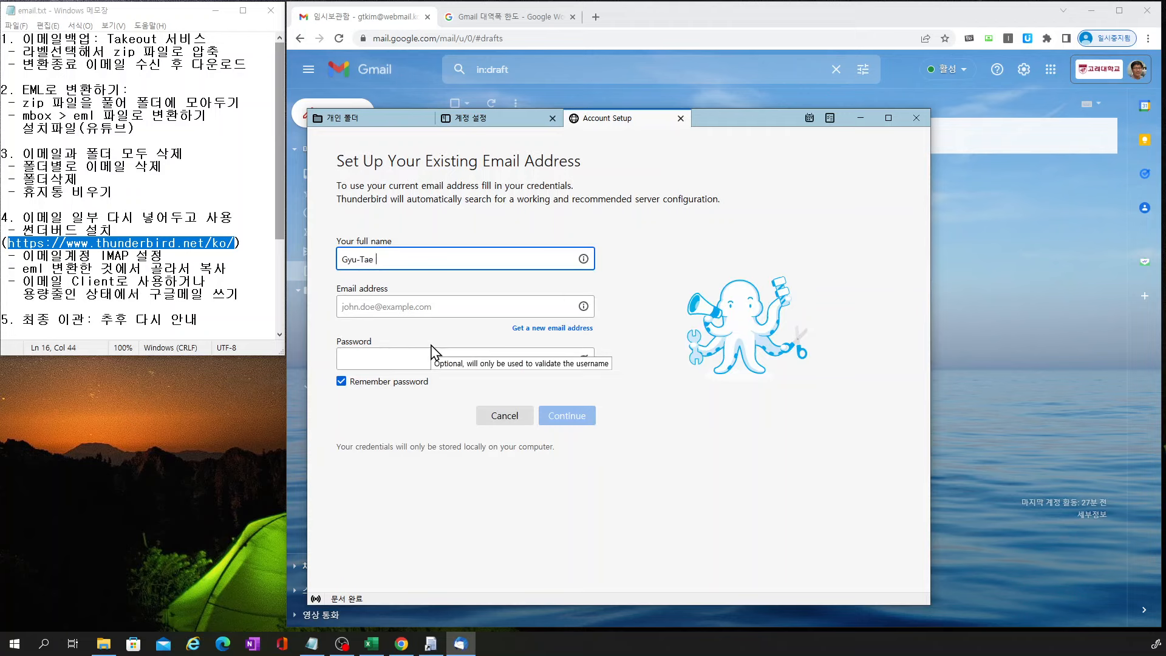
key("Tab")
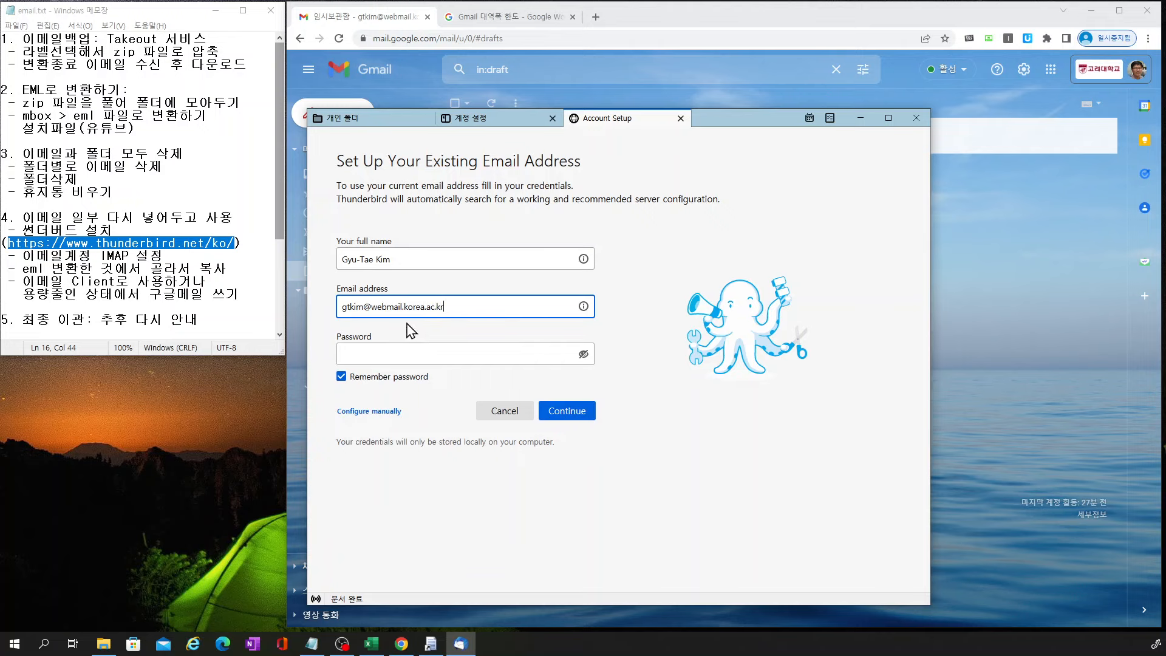
left_click(416, 350)
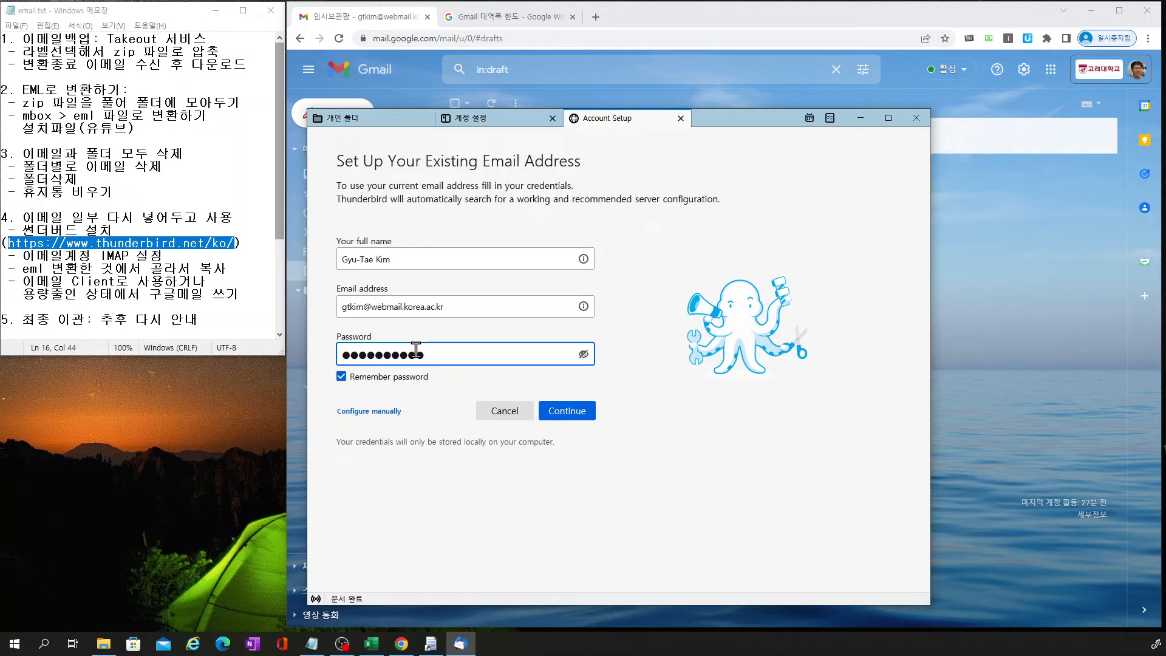
left_click_drag(709, 125, 503, 133)
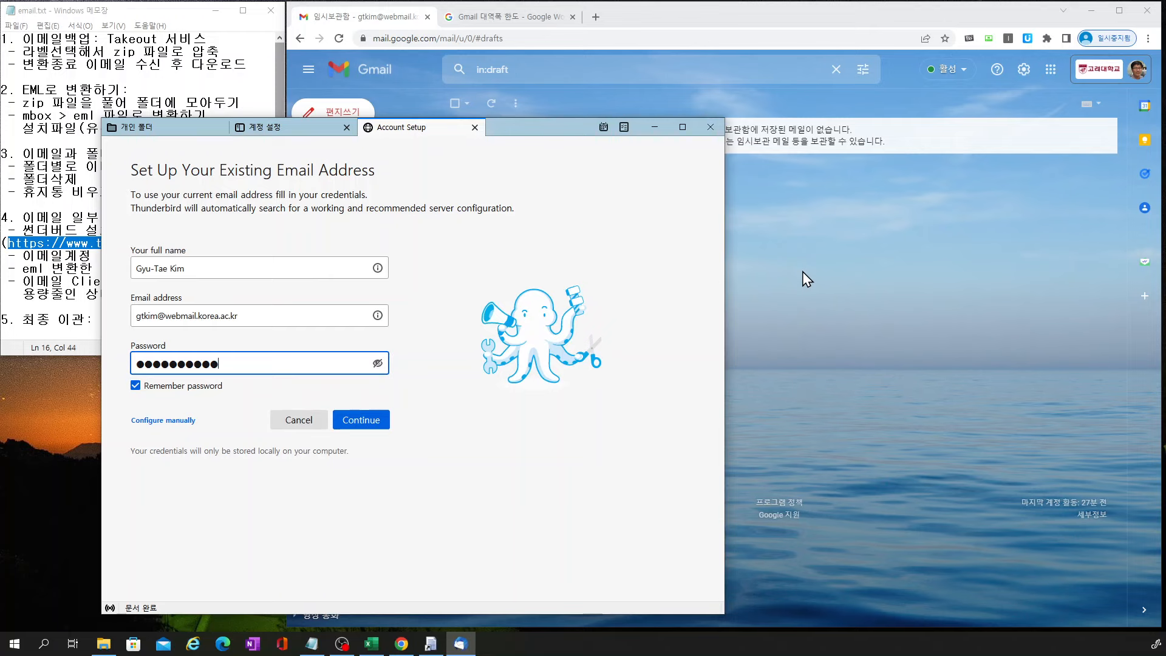
left_click(1023, 73)
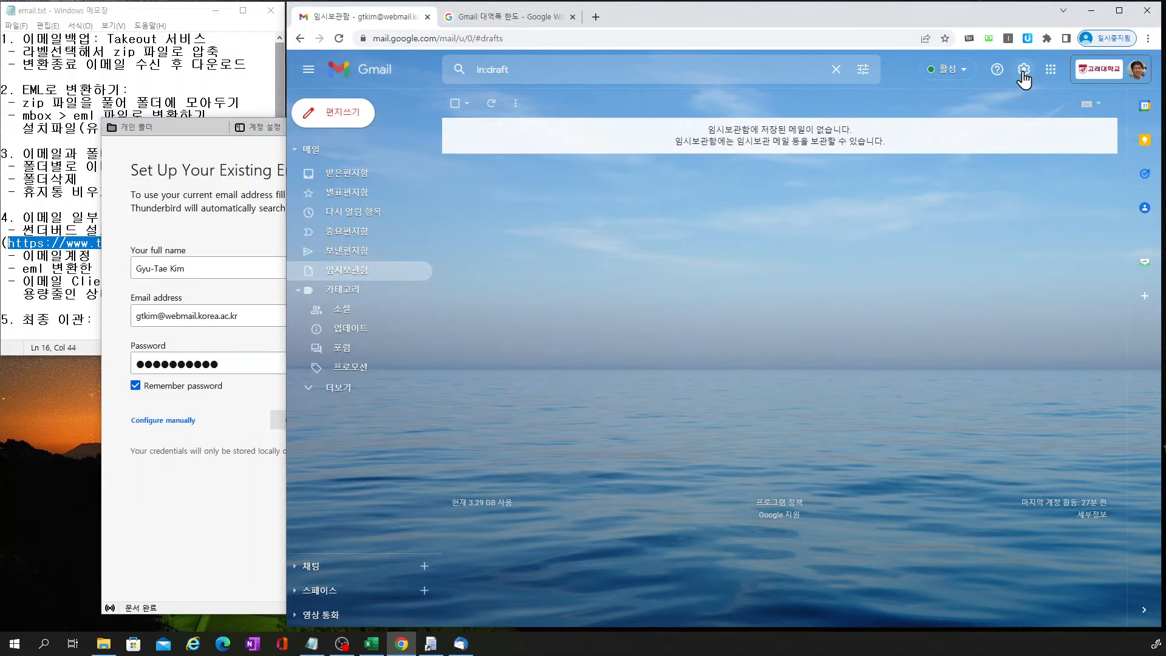
Check Gmail's Forwarding and POP/IMAP settings show IMAP enabled, then return to Thunderbird
left_click(1023, 71)
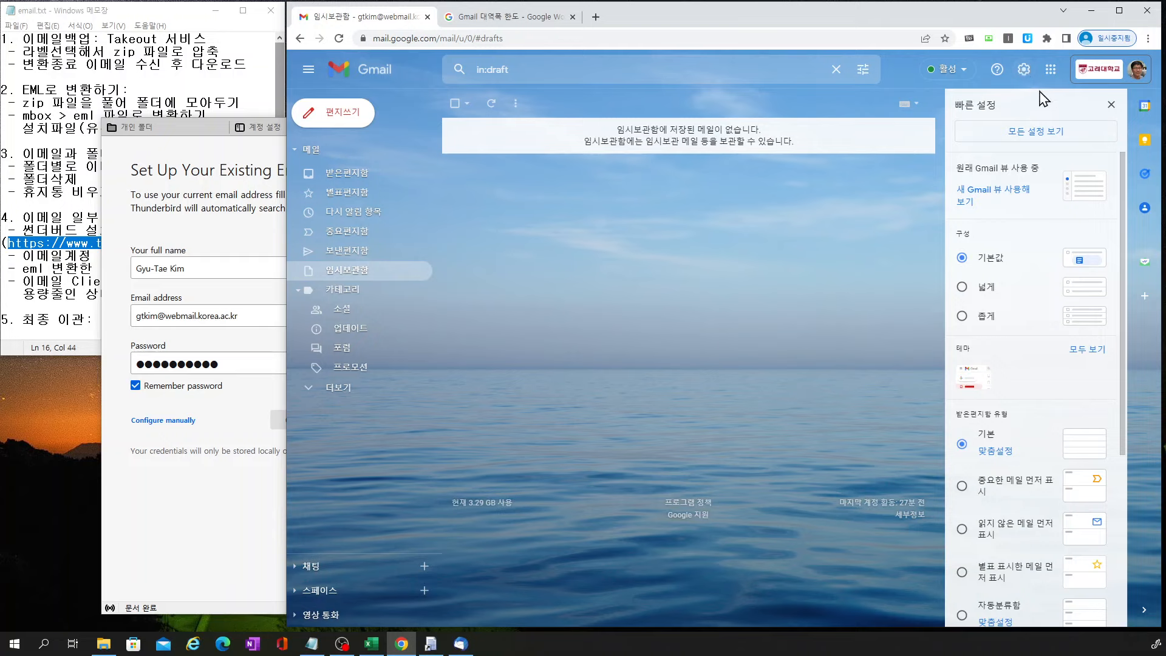
left_click(1036, 138)
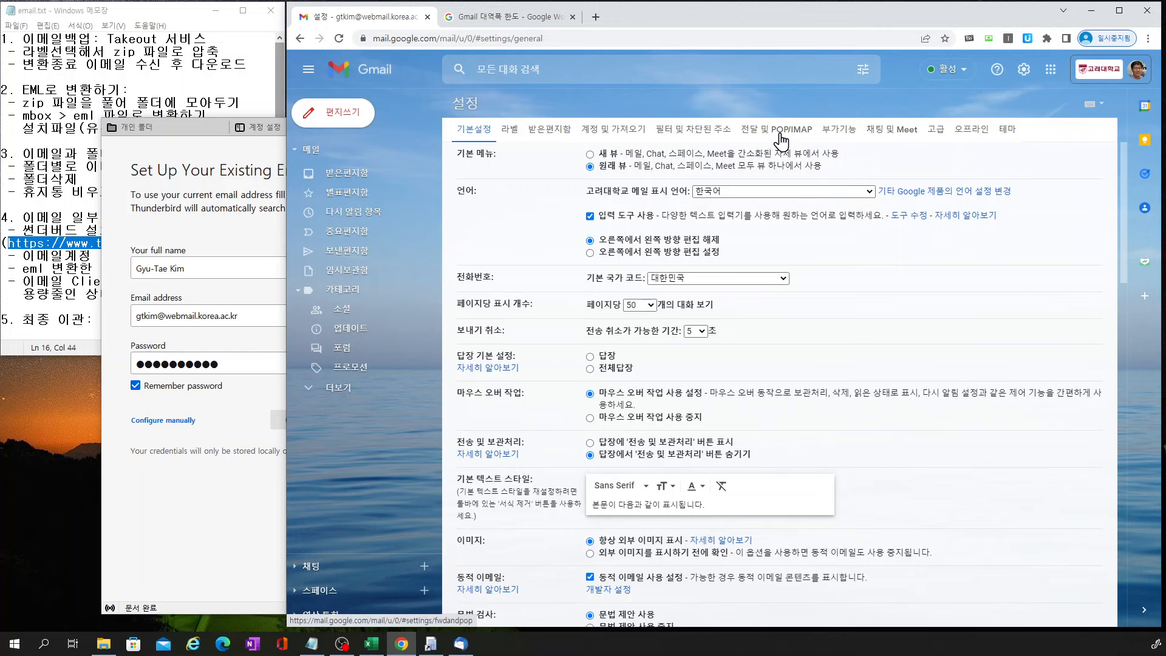
left_click(782, 132)
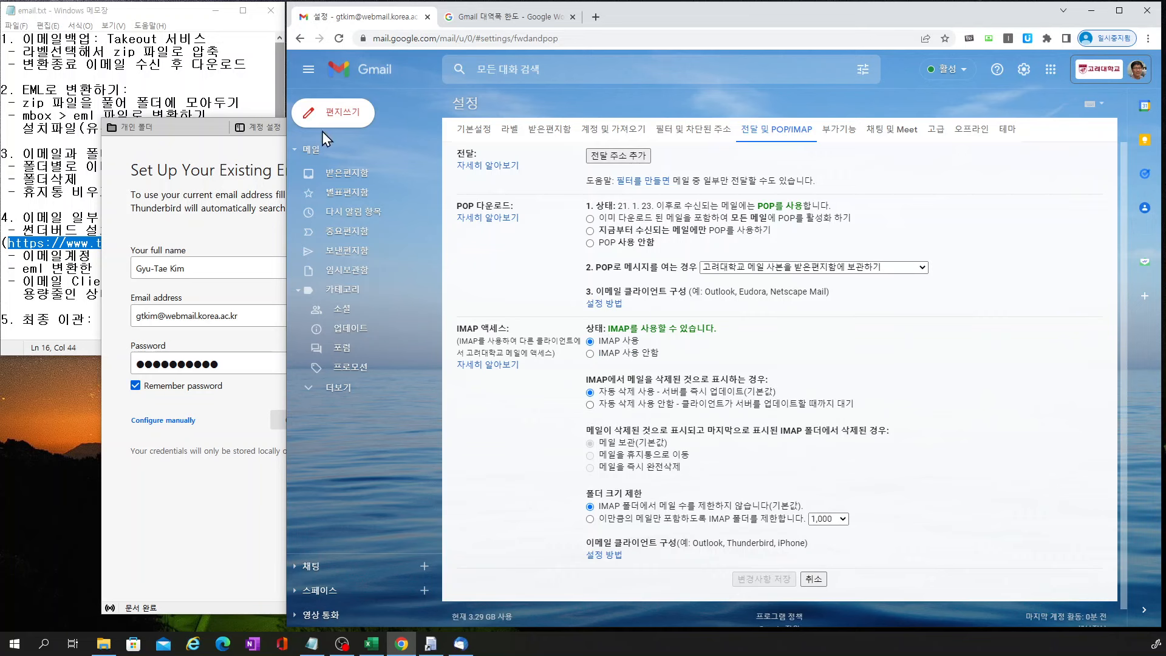
left_click(237, 159)
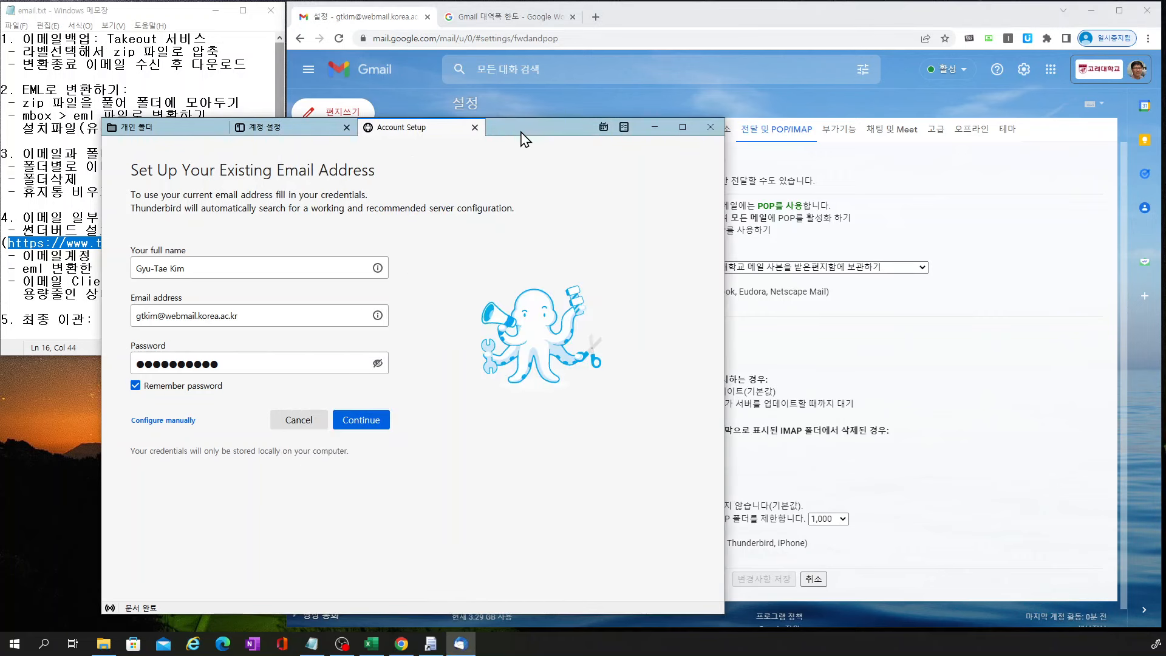
left_click_drag(521, 133, 746, 61)
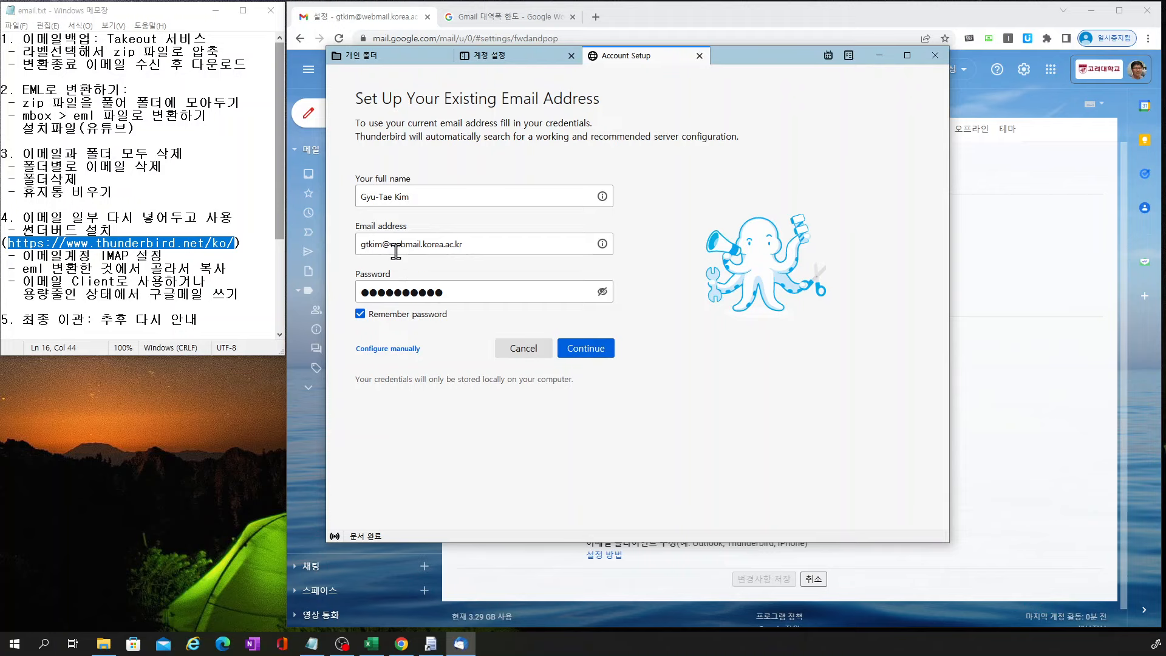
left_click(587, 349)
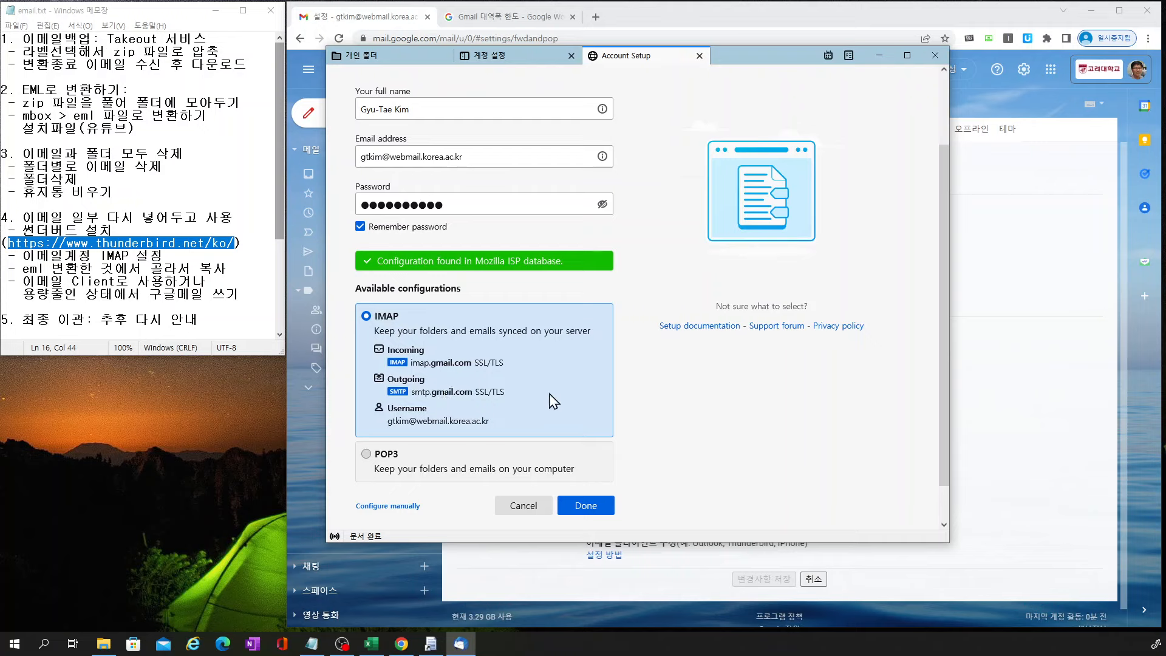
left_click(589, 508)
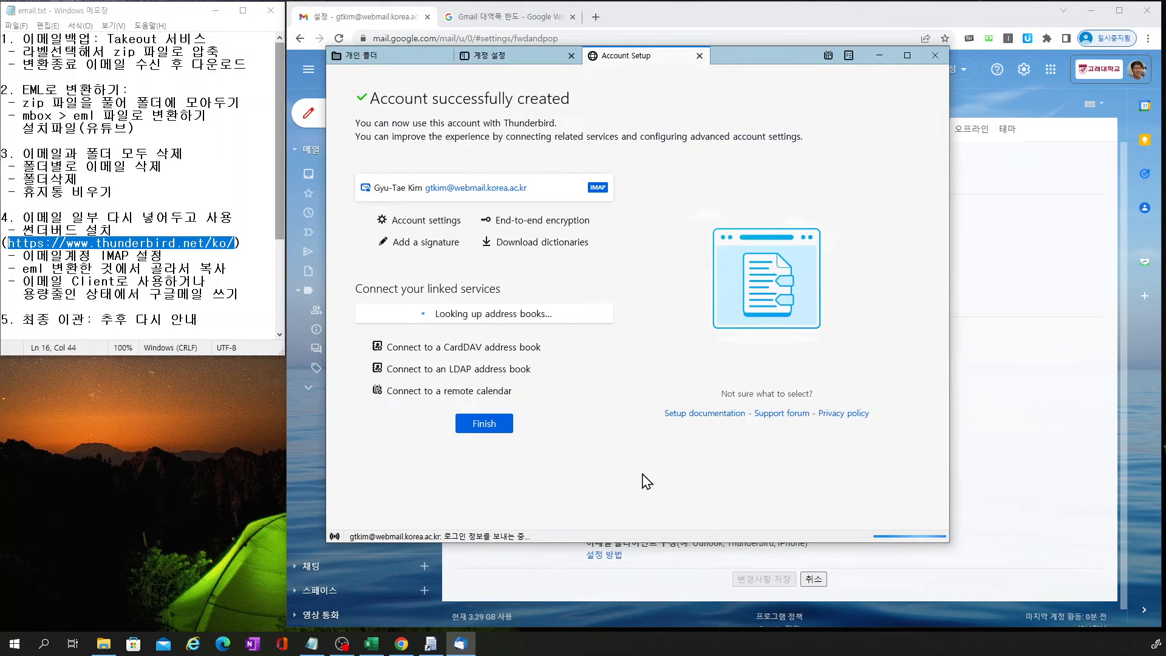
left_click(493, 425)
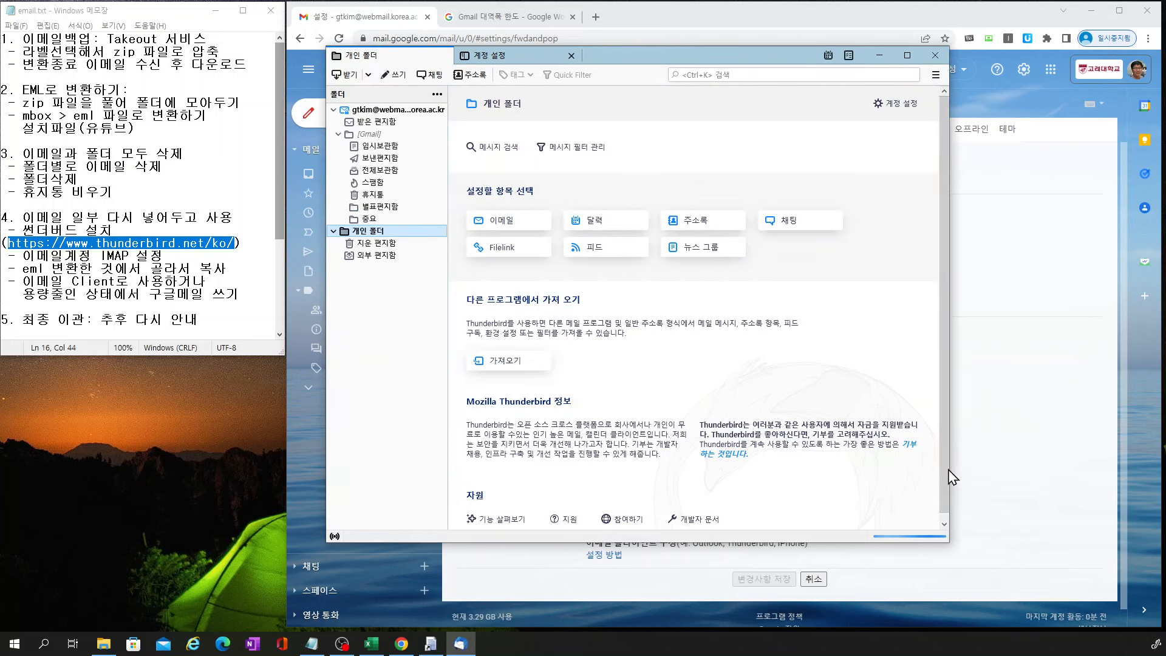
Create a folder named 연습 under the Gmail IMAP account and open it
left_click_drag(949, 542, 1005, 518)
left_click_drag(622, 60, 837, 76)
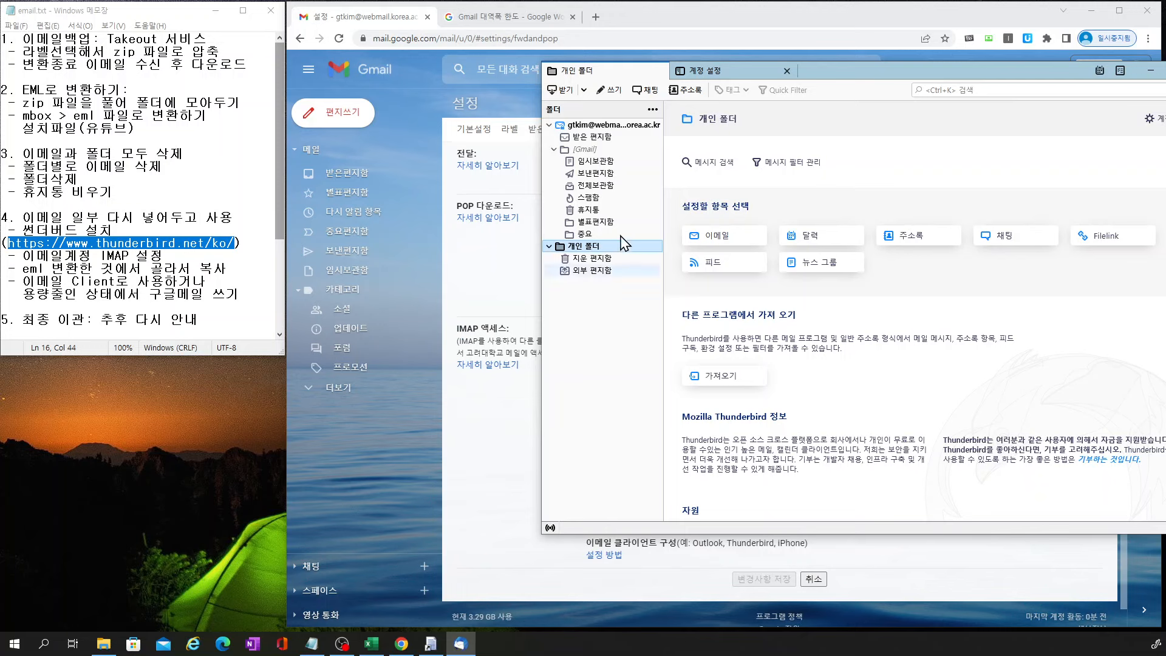
right_click(597, 125)
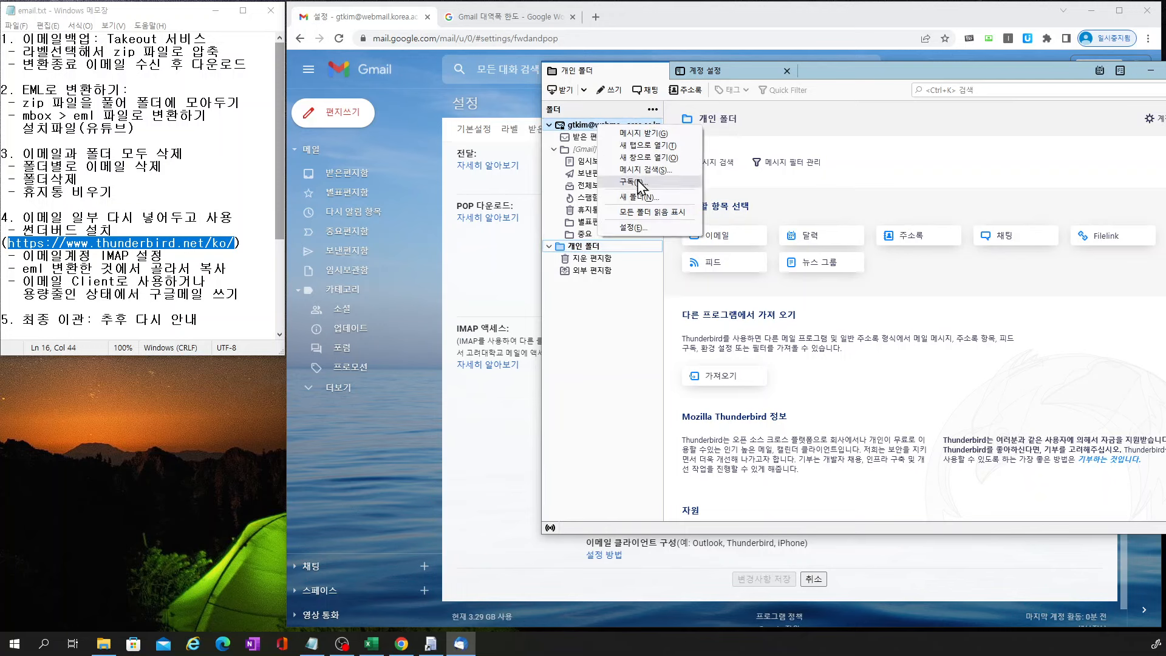
left_click(642, 198)
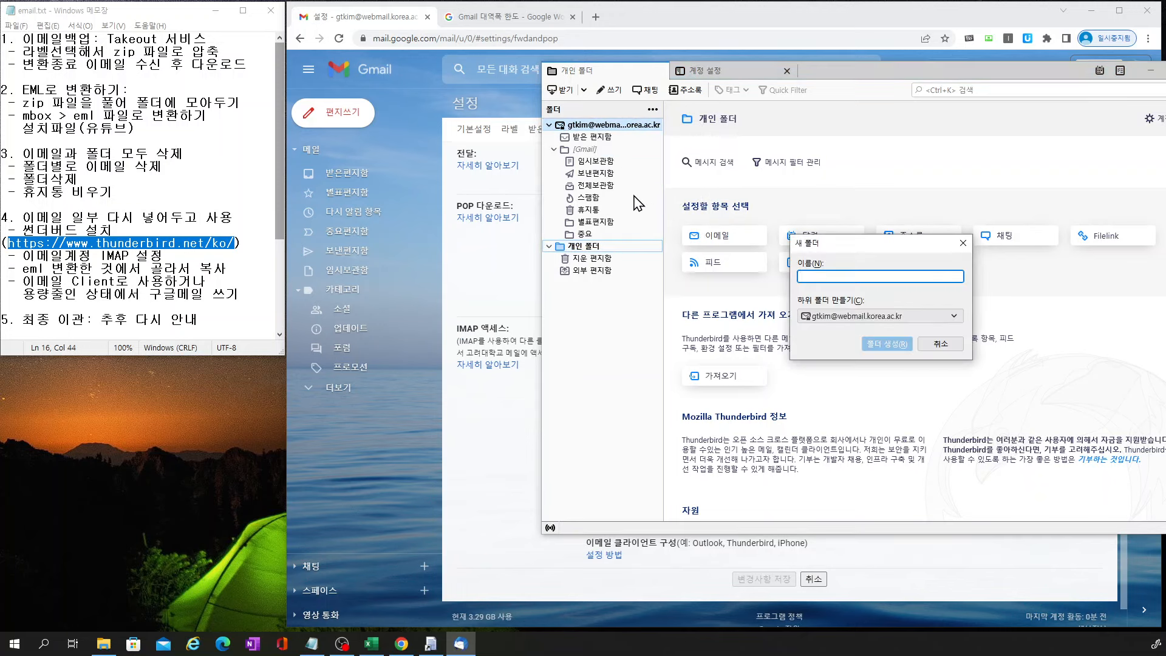
type("연")
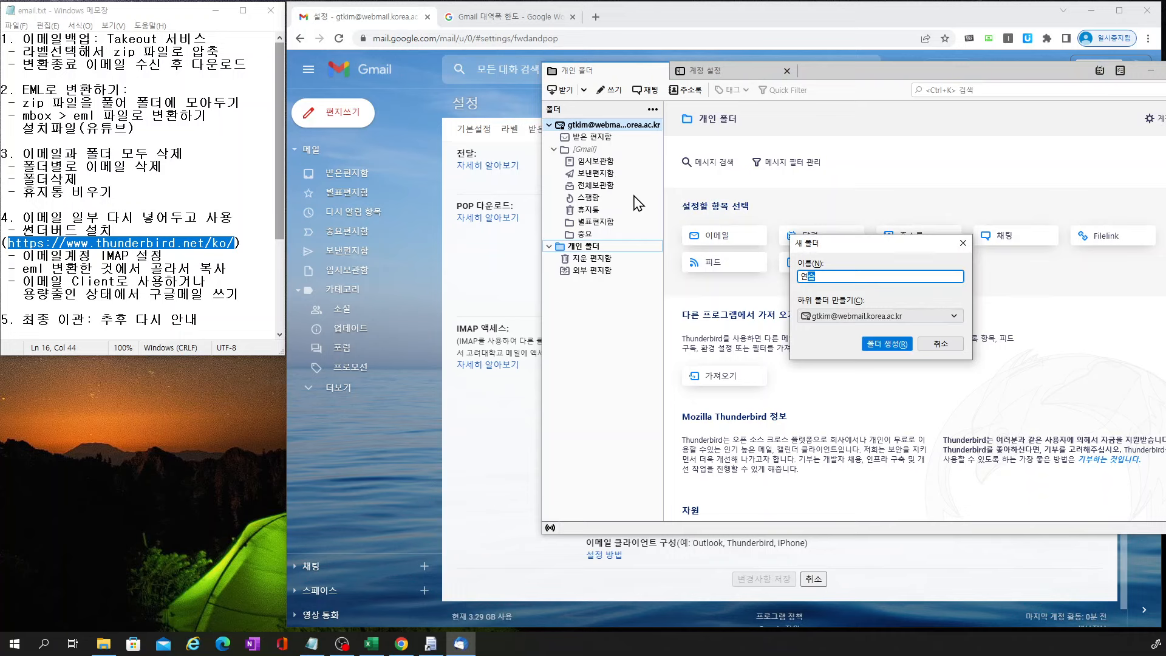
type("습")
key("Return")
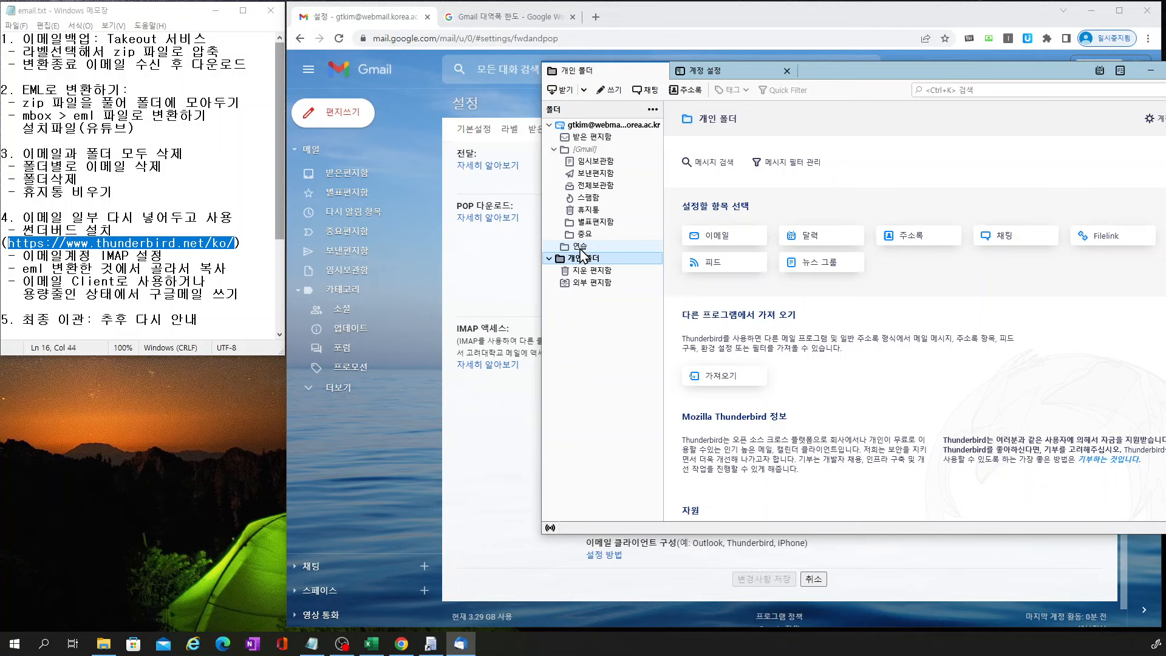
left_click(580, 247)
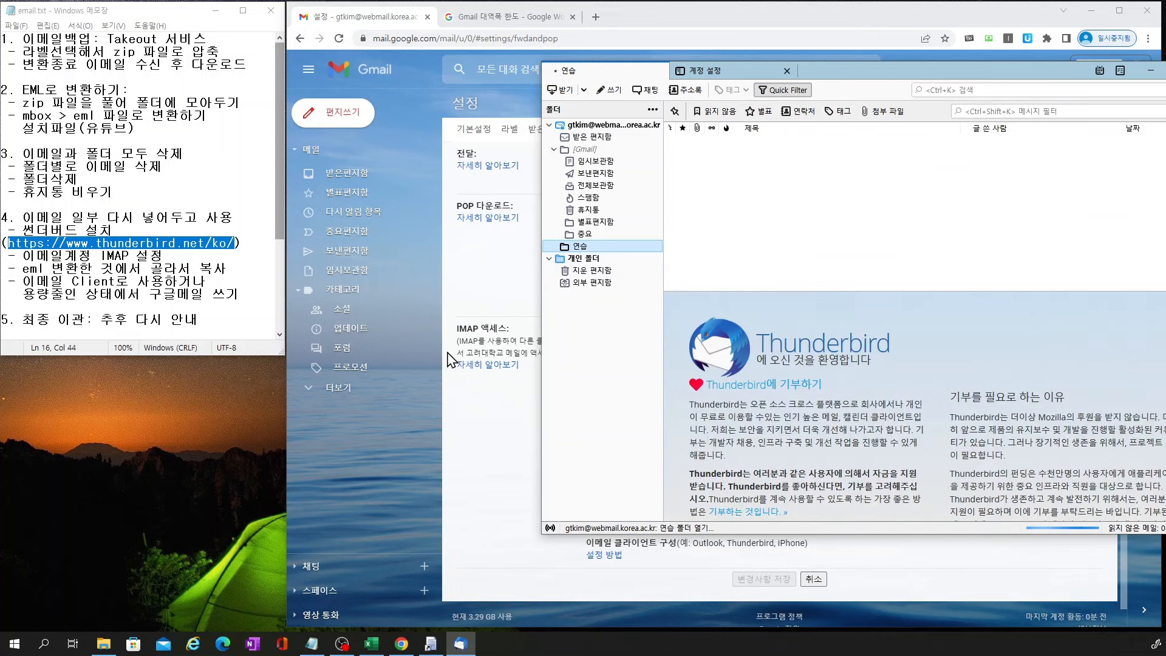
left_click(346, 398)
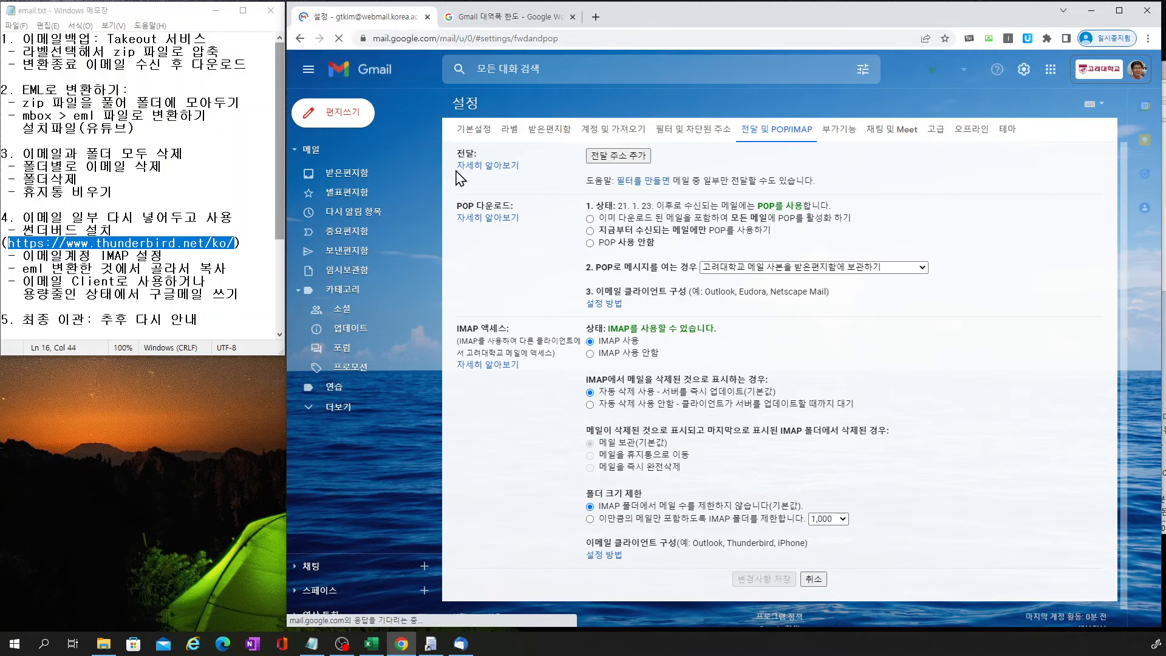
Open the new 연습 label in Gmail's sidebar, then return to Thunderbird
left_click(338, 396)
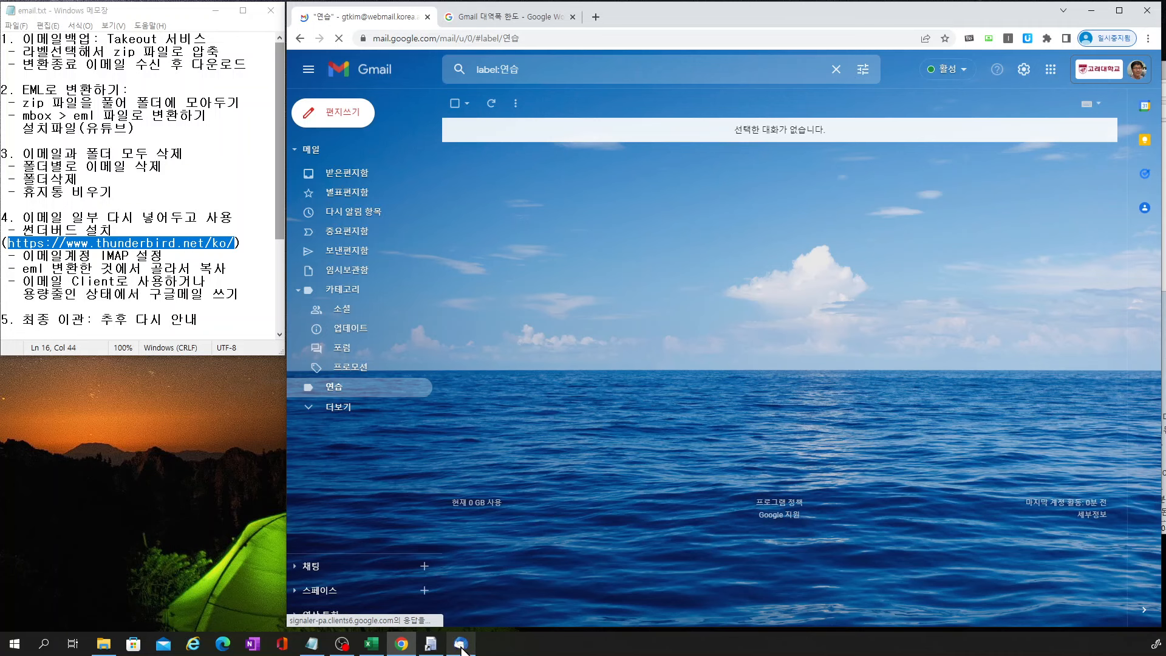
left_click(461, 643)
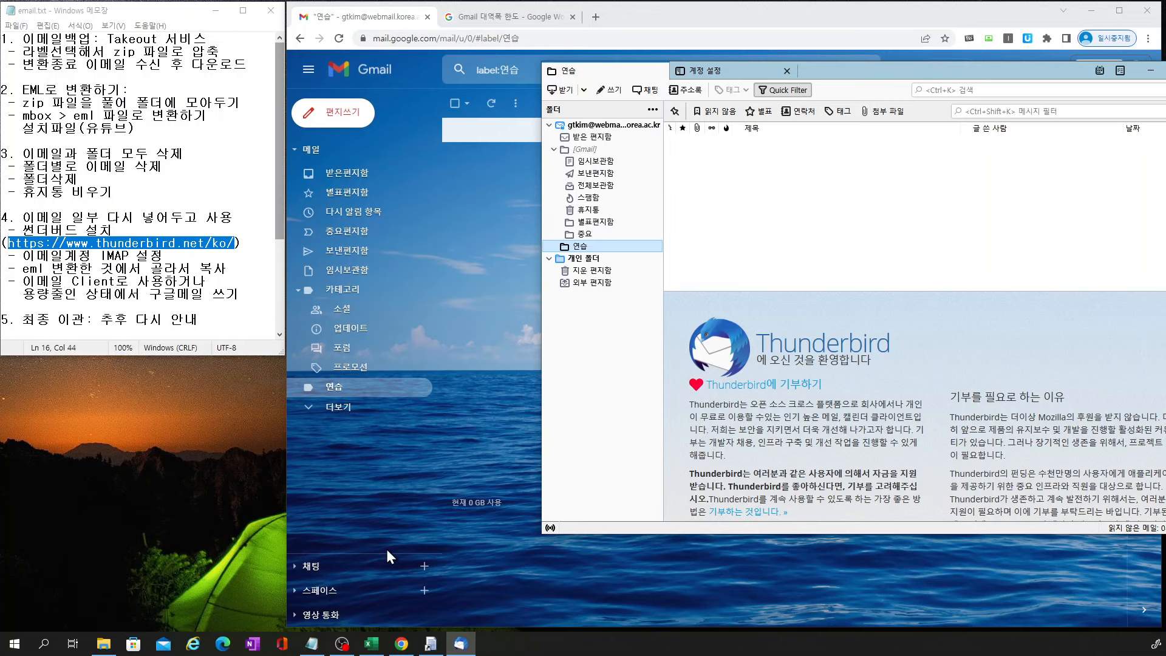
Drag two exported .eml emails from File Explorer into Thunderbird's 연습 folder
left_click(105, 645)
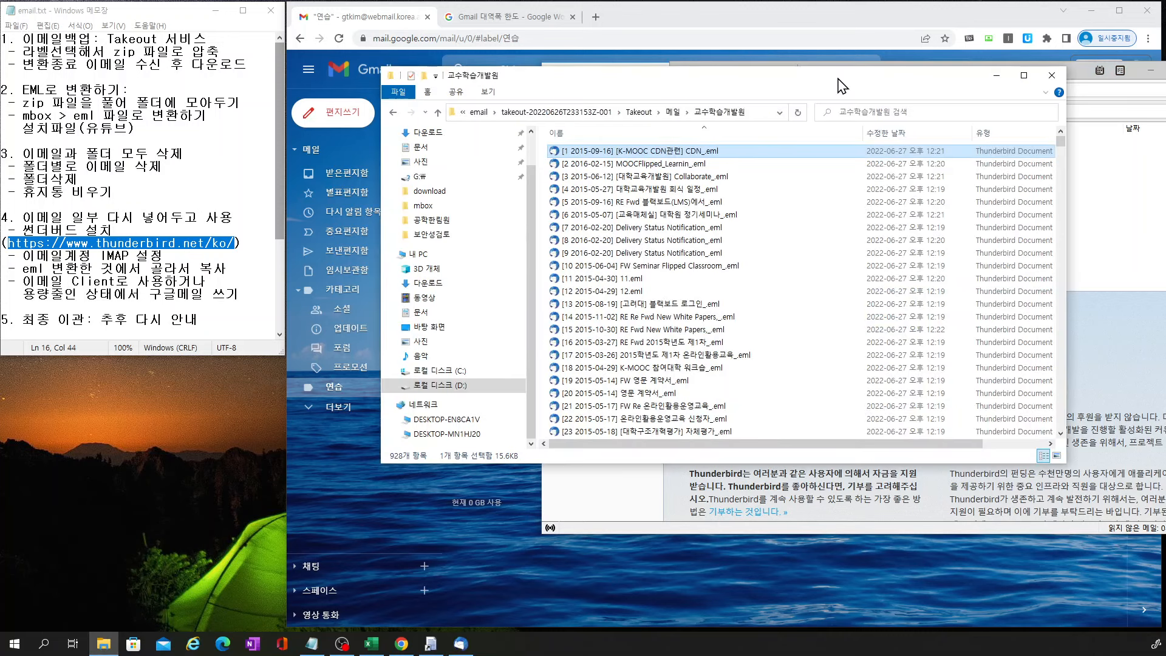
left_click_drag(841, 85, 488, 225)
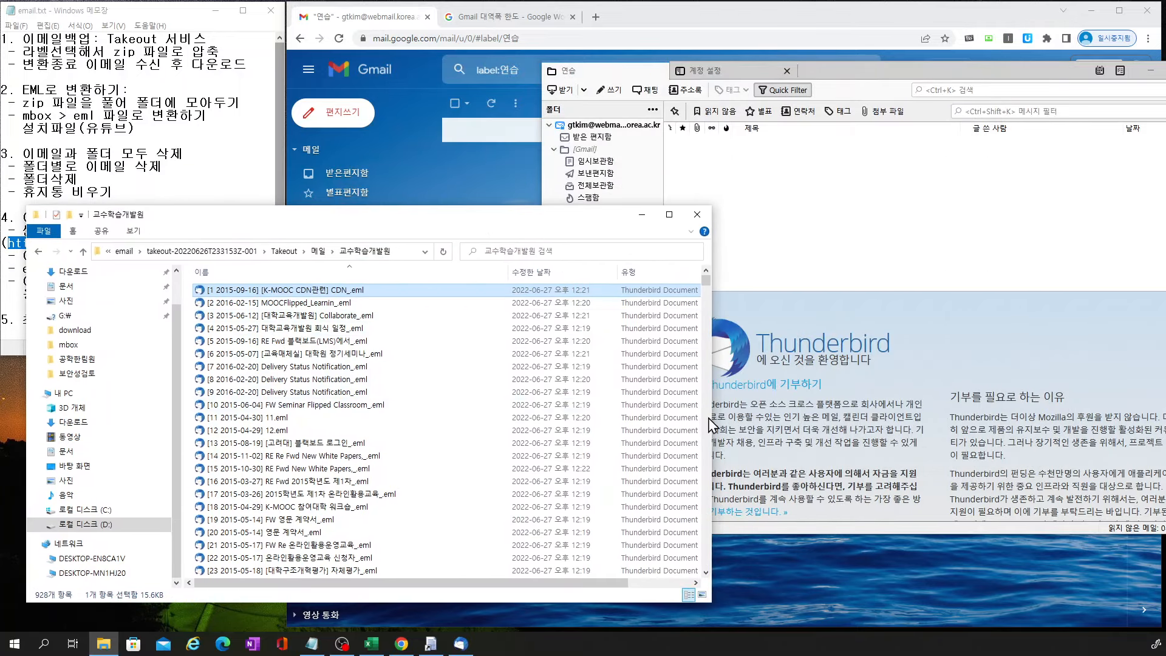
left_click_drag(711, 436, 553, 439)
left_click_drag(290, 293, 847, 221)
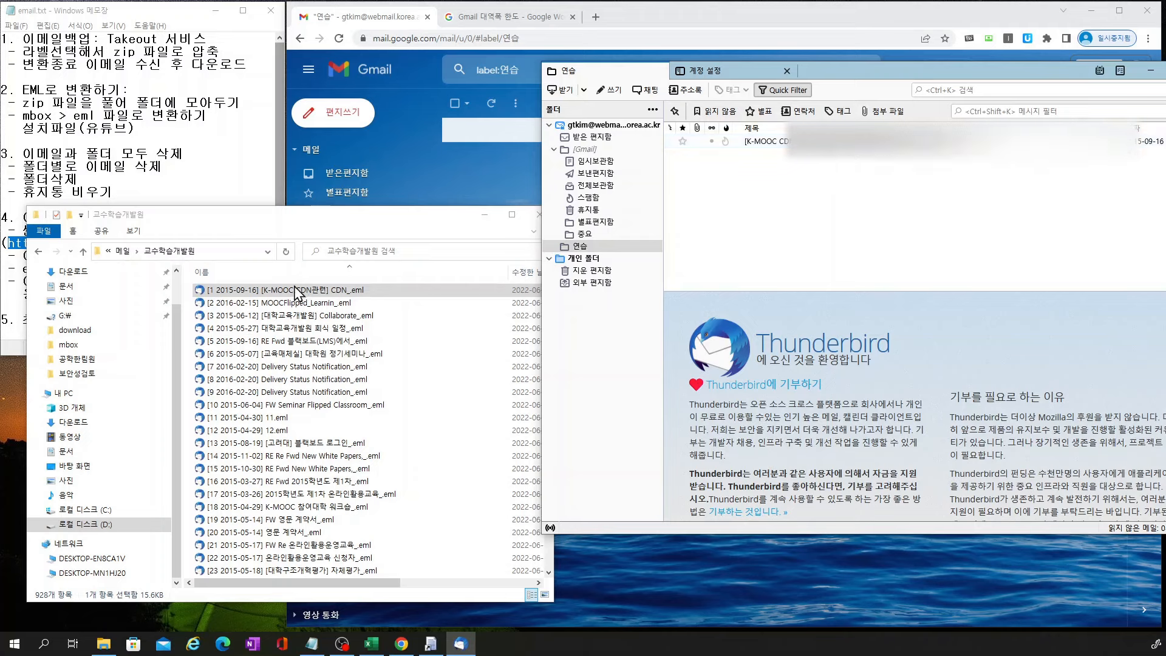
left_click(298, 307)
left_click_drag(296, 305, 829, 225)
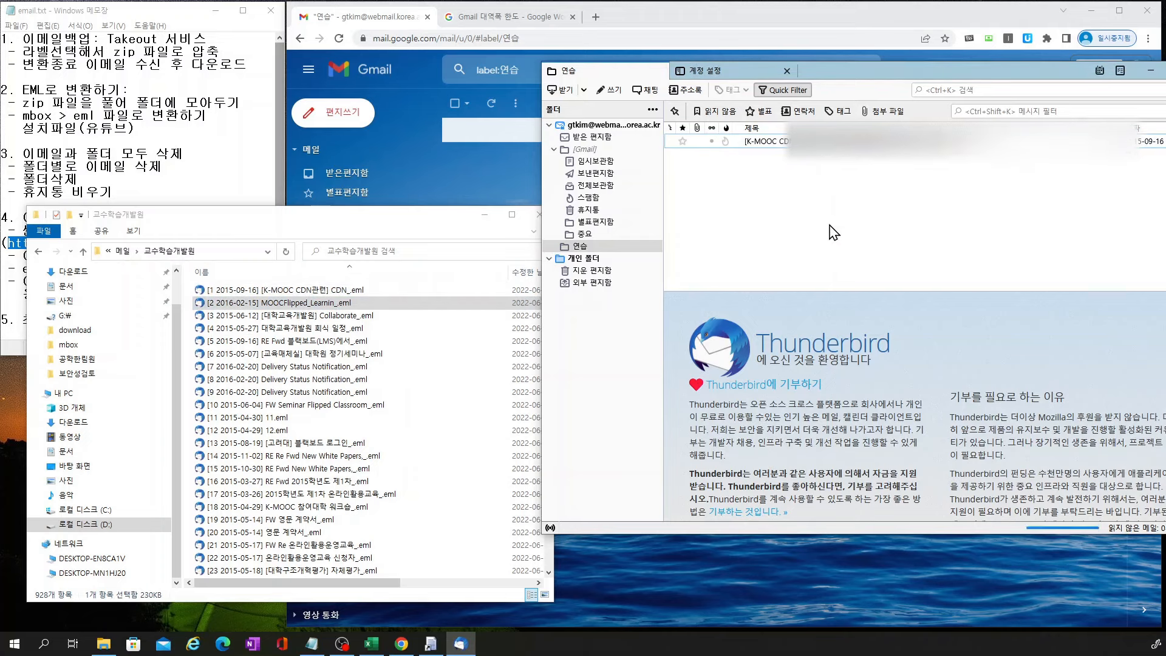
Copy the 블랙보드 email and D:\download\파일.eml into the account's Inbox
left_click(592, 139)
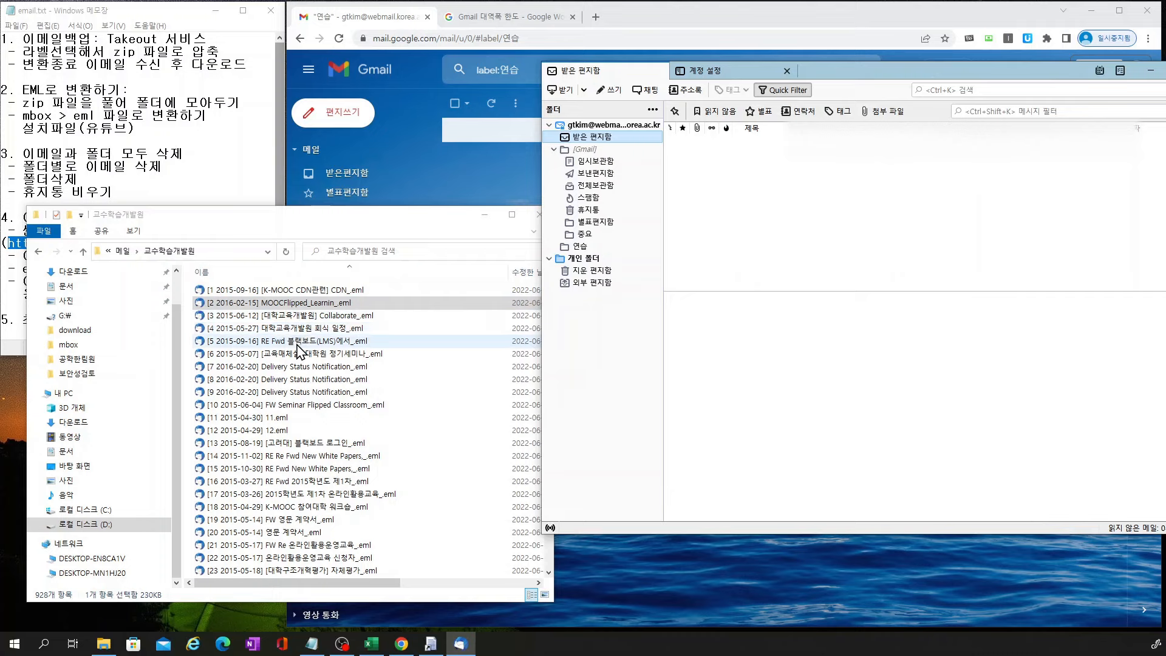
left_click_drag(300, 349, 921, 278)
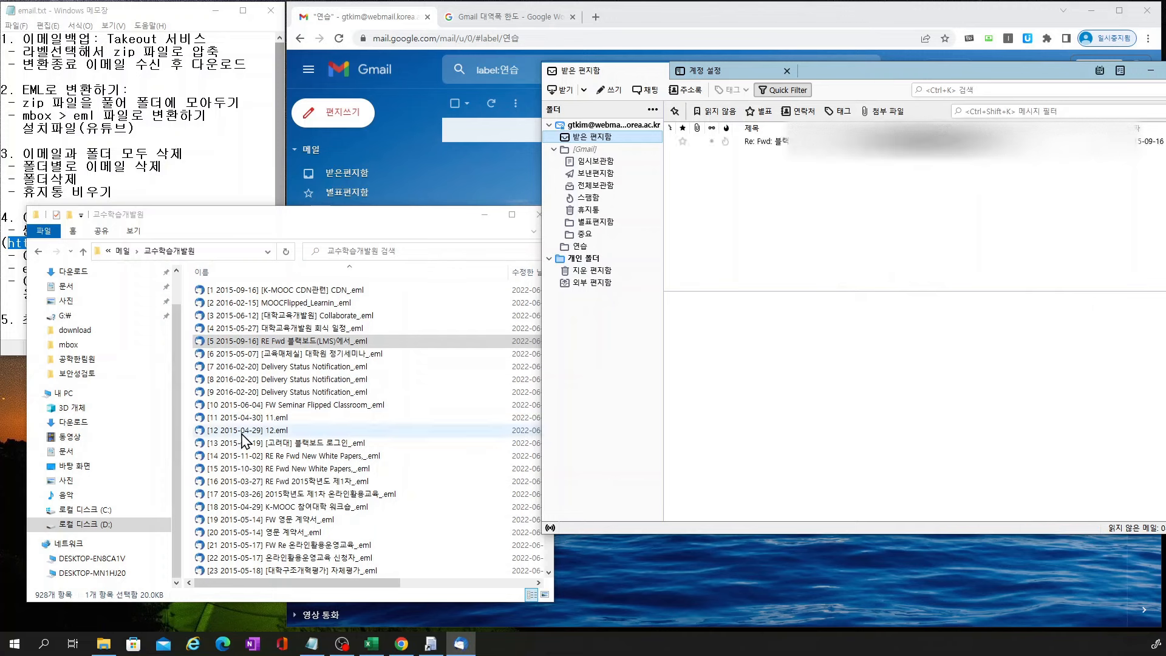
left_click(99, 523)
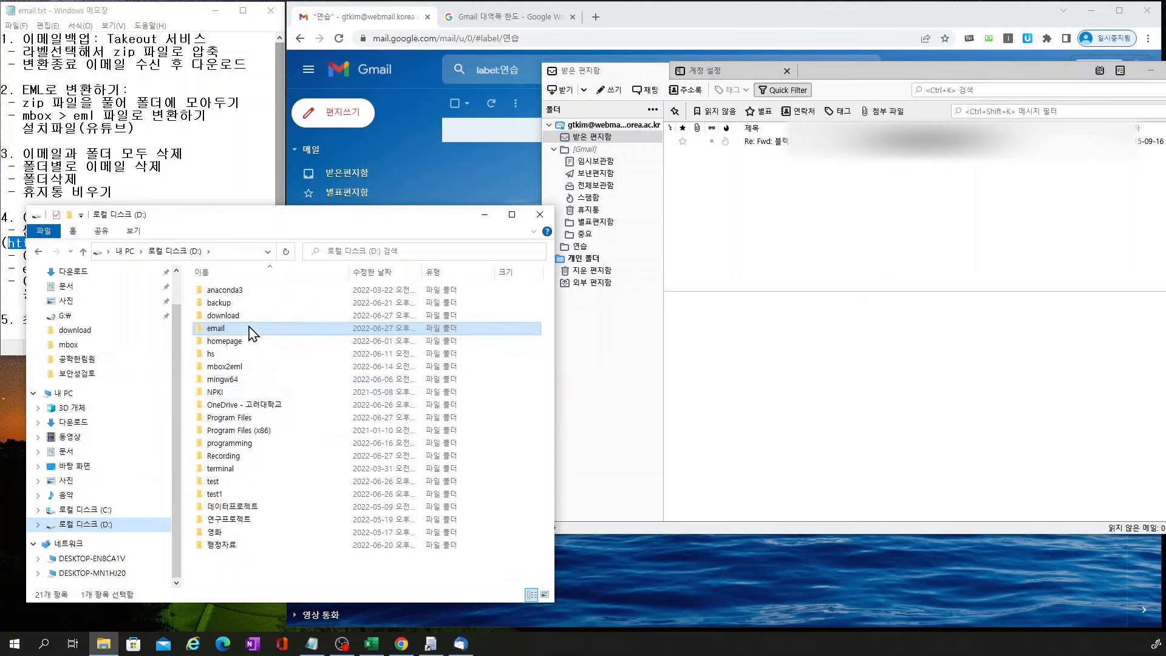
left_click(246, 317)
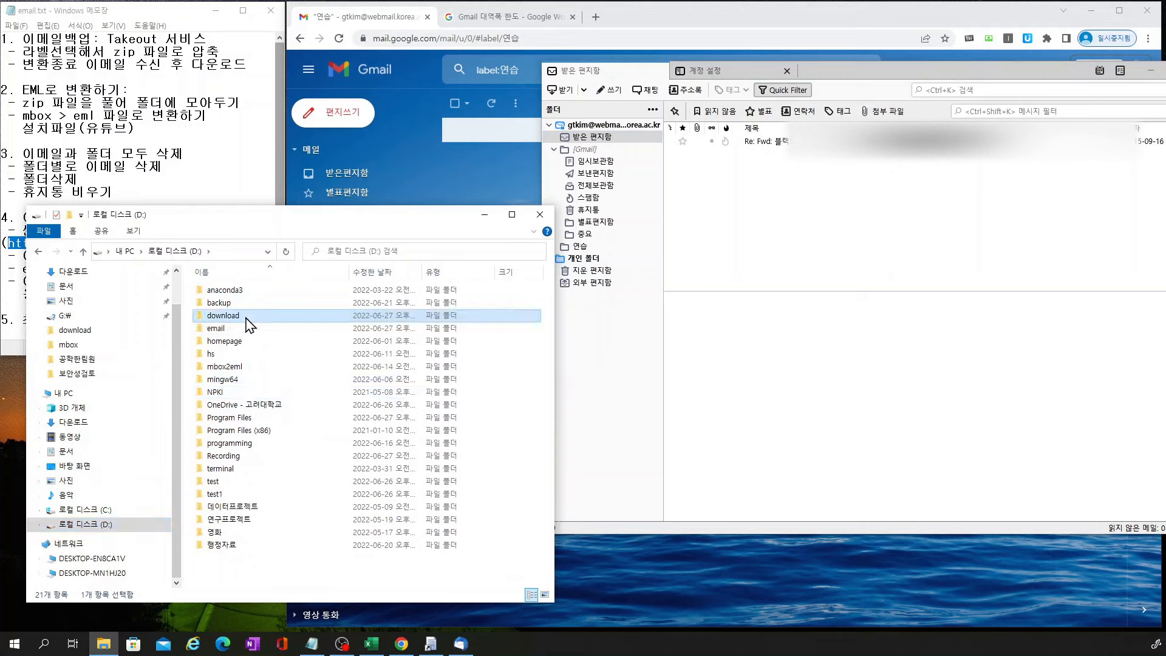
double_click(248, 321)
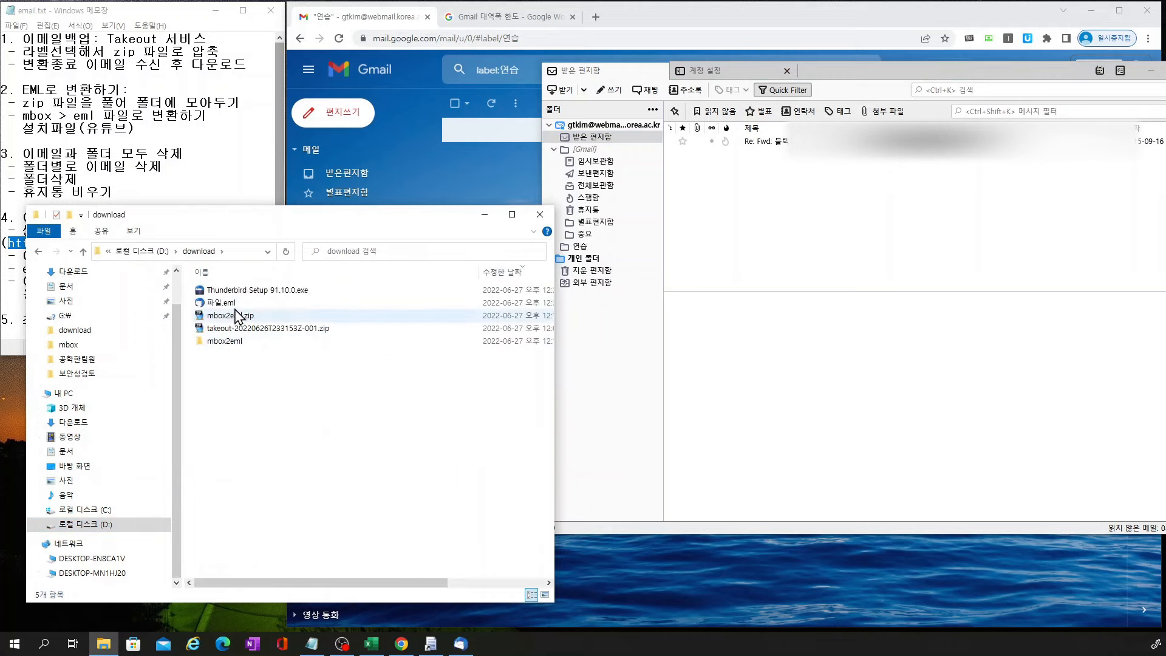
left_click_drag(233, 306, 807, 259)
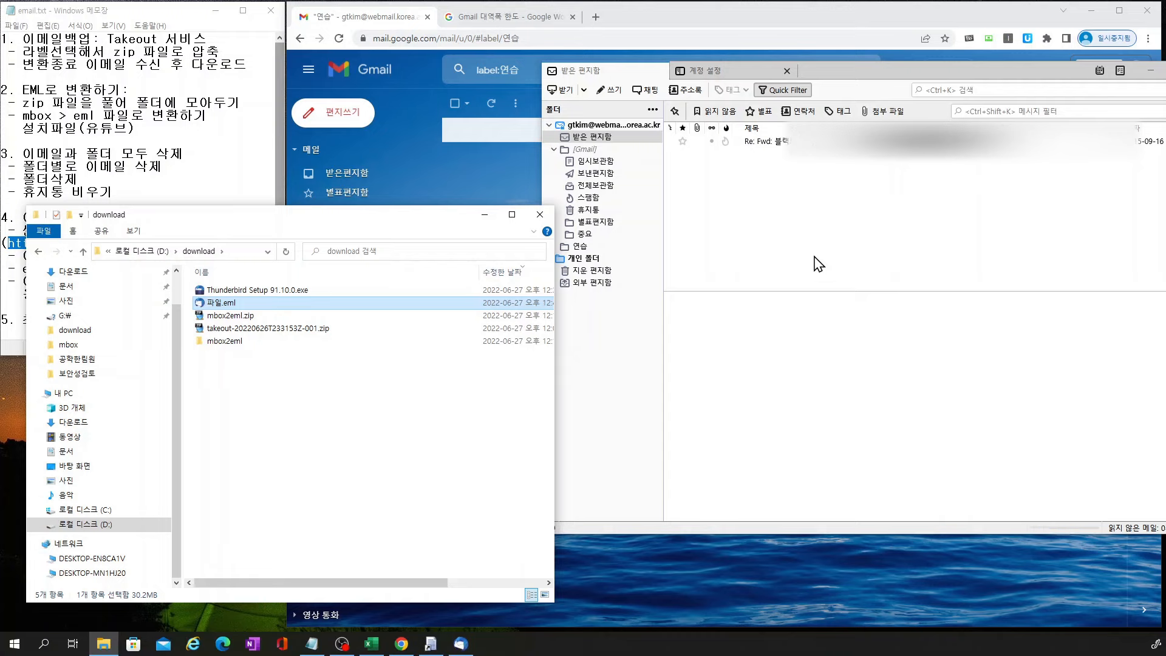
Copy 파일.eml into the Inbox once more and minimize File Explorer
left_click(912, 192)
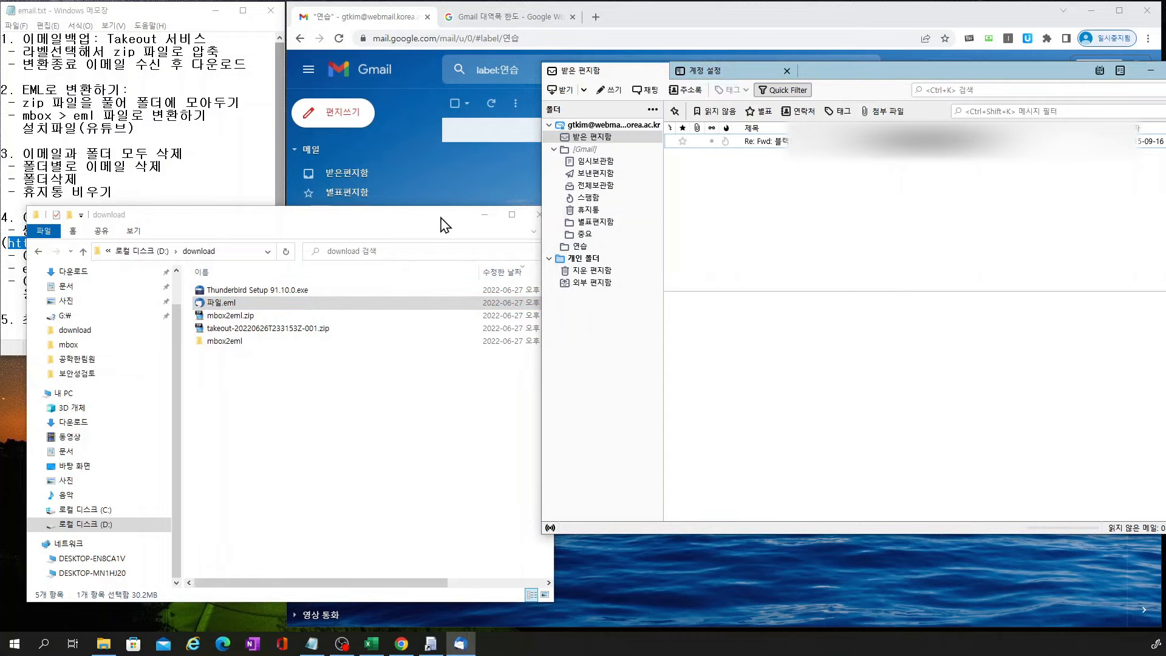
left_click_drag(445, 224, 415, 223)
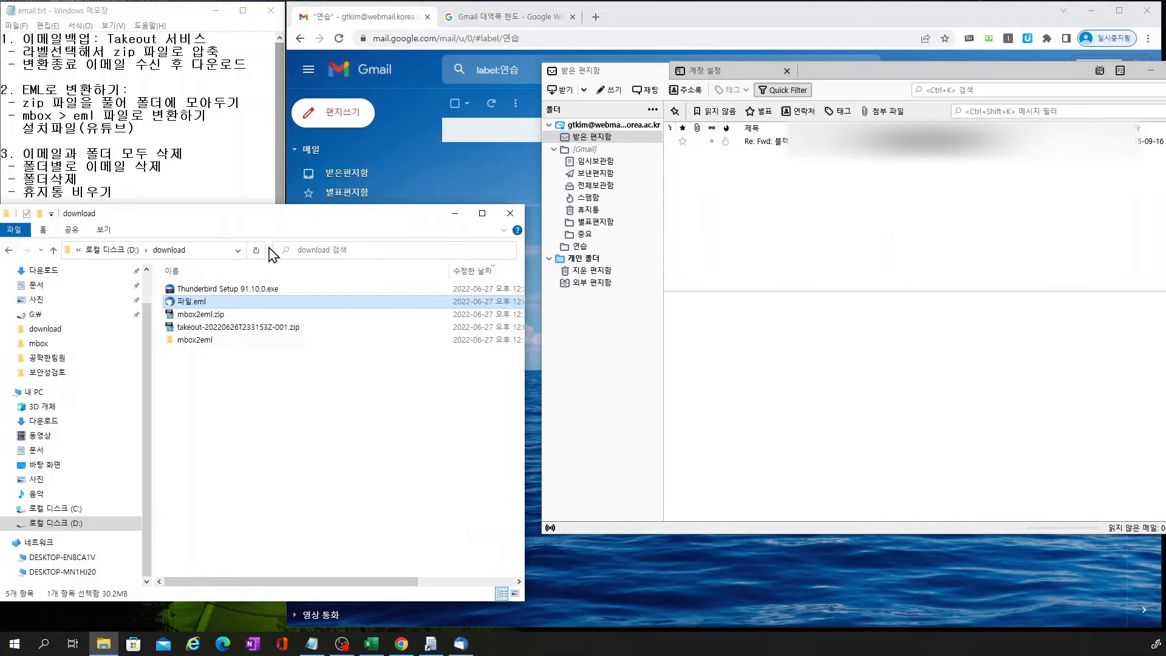
left_click_drag(213, 307, 926, 224)
left_click(457, 215)
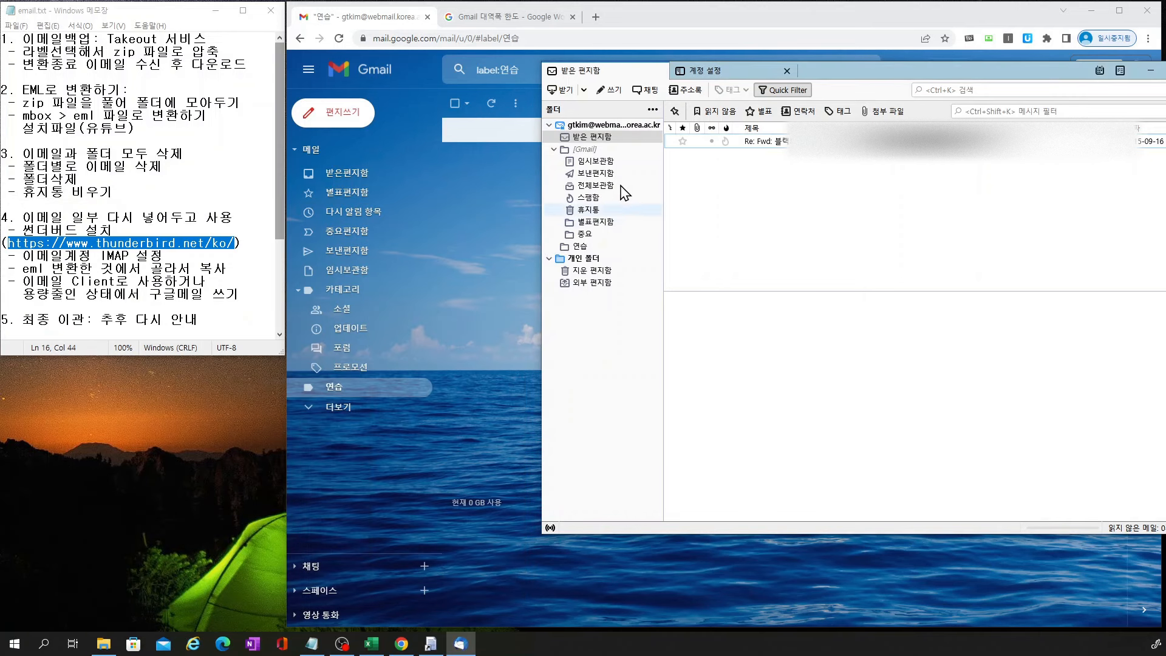
Open the 연습 folder in Thunderbird, then reload Gmail's 연습 label to show the two copied MOOC emails
left_click(585, 248)
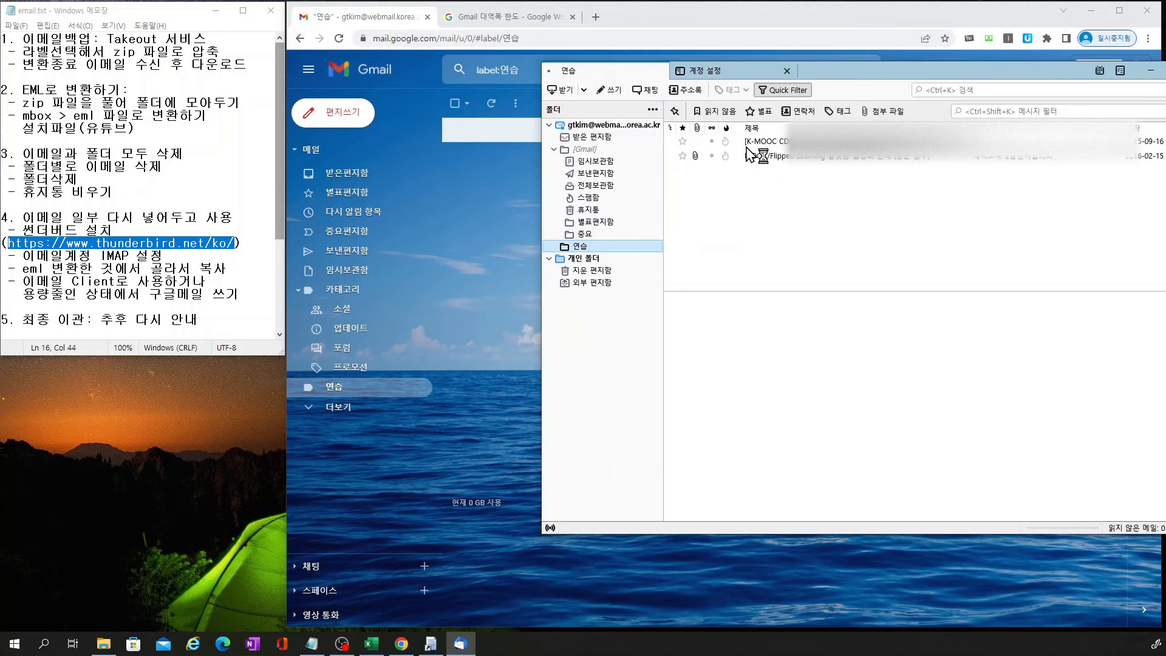
left_click(383, 26)
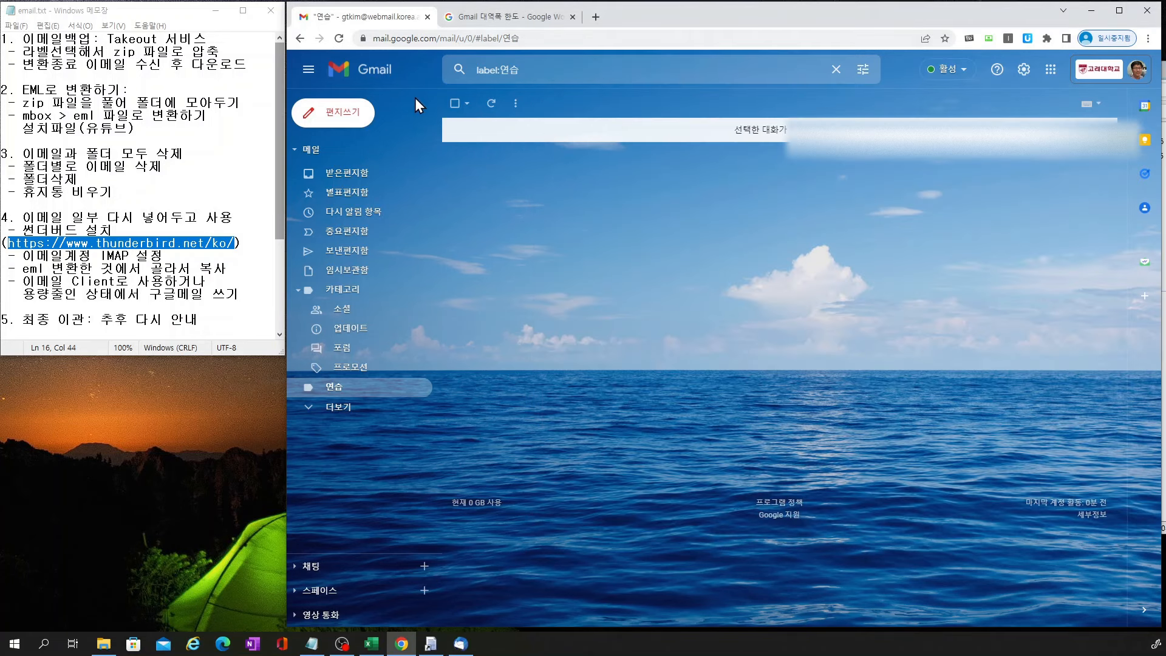
left_click(363, 174)
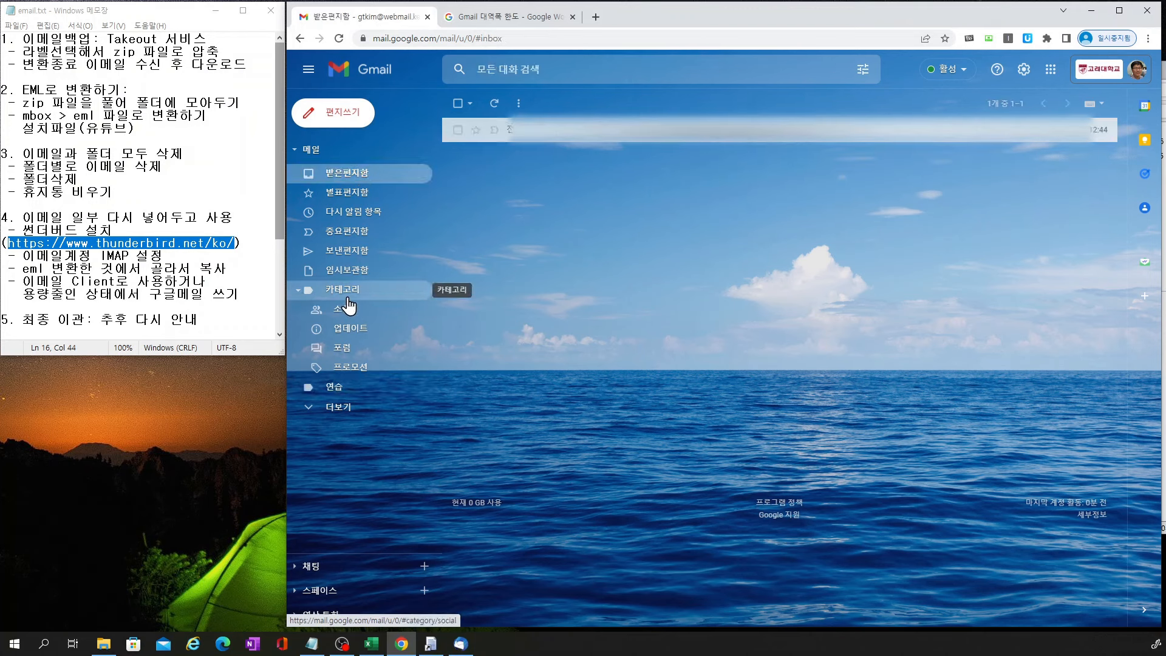
left_click(334, 390)
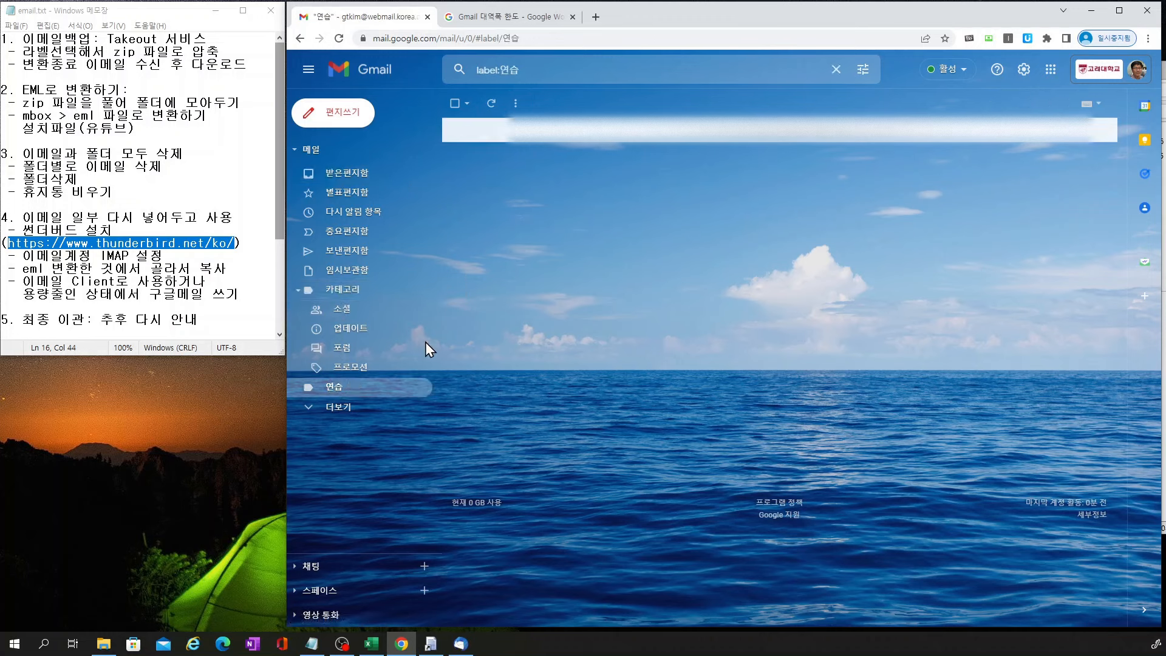
left_click(340, 40)
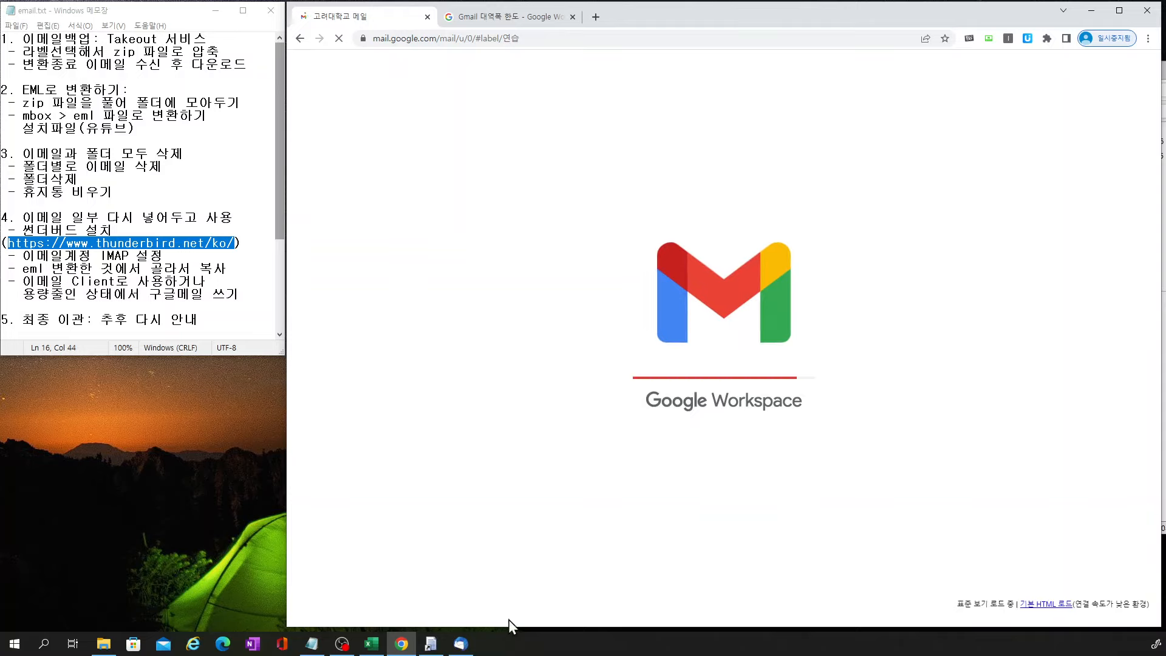
Compare Thunderbird with Gmail, reposition the Thunderbird window, and open the Gmail bandwidth limits help page
left_click(461, 645)
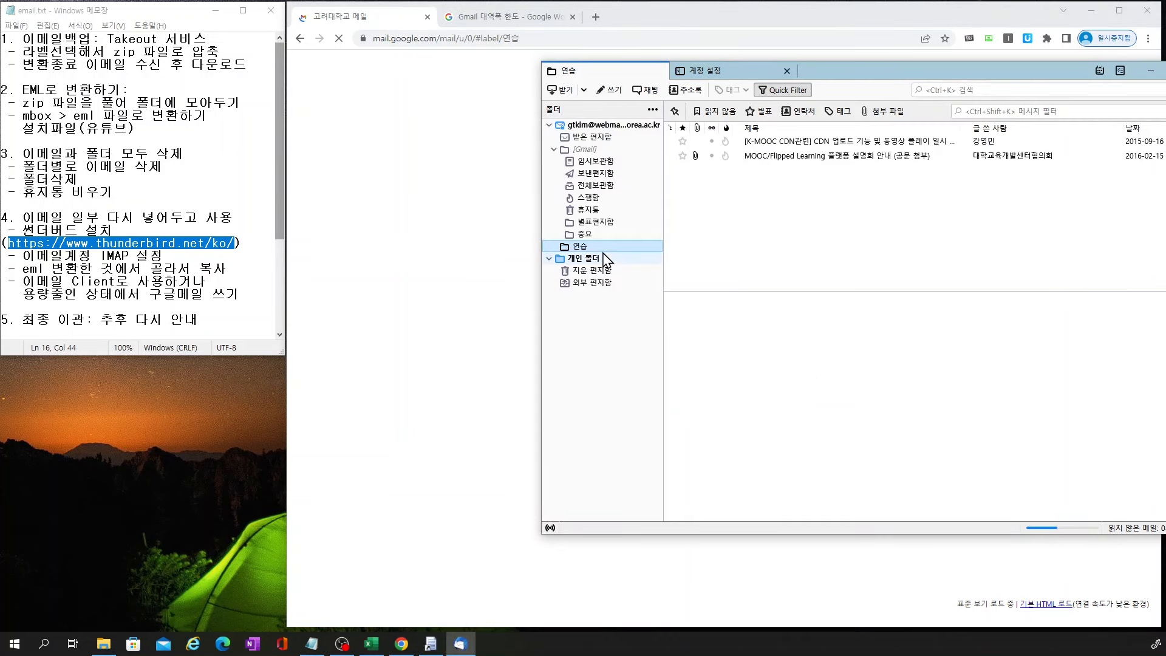
left_click(401, 26)
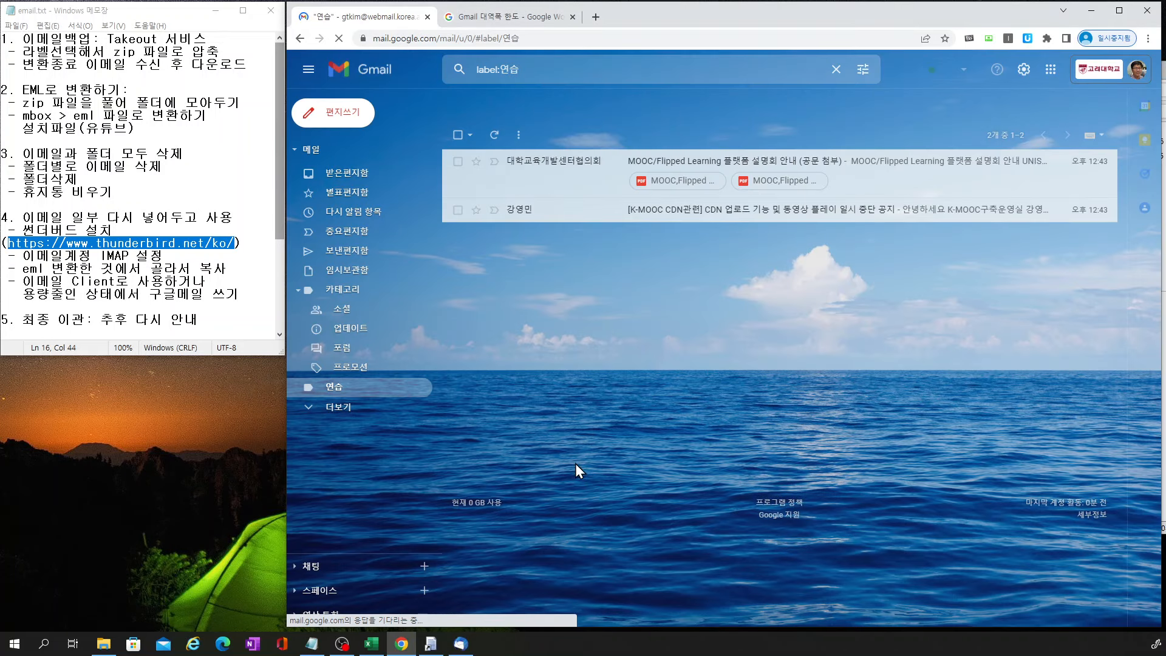
left_click(460, 642)
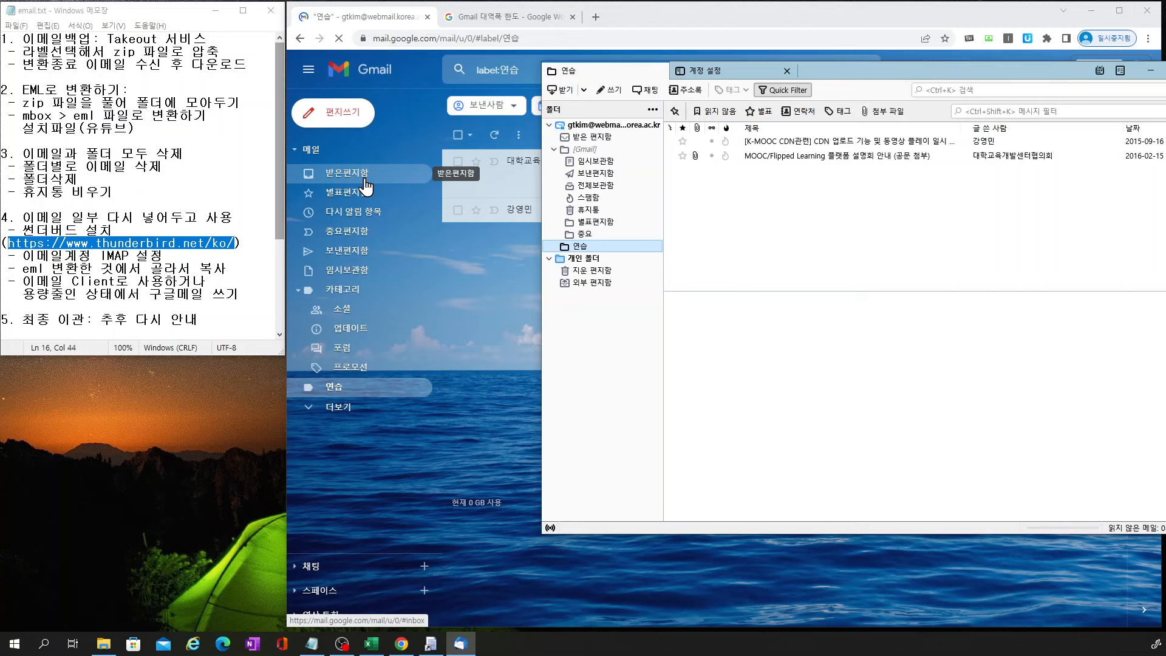
left_click_drag(904, 74, 862, 178)
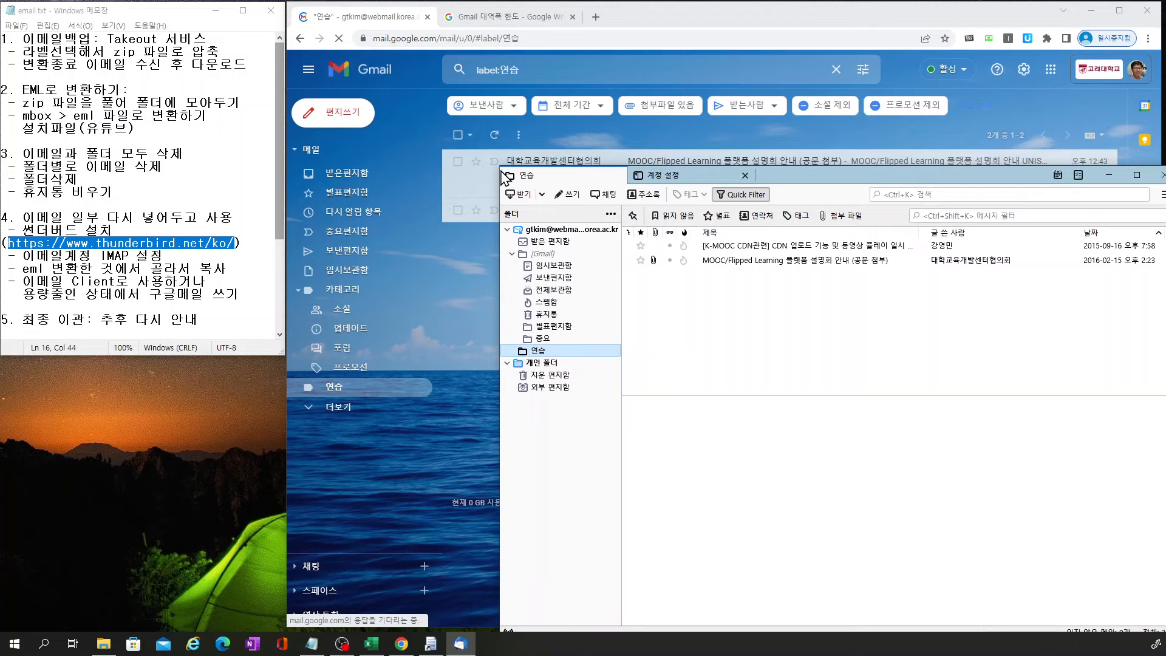
left_click_drag(503, 176, 612, 256)
left_click(496, 27)
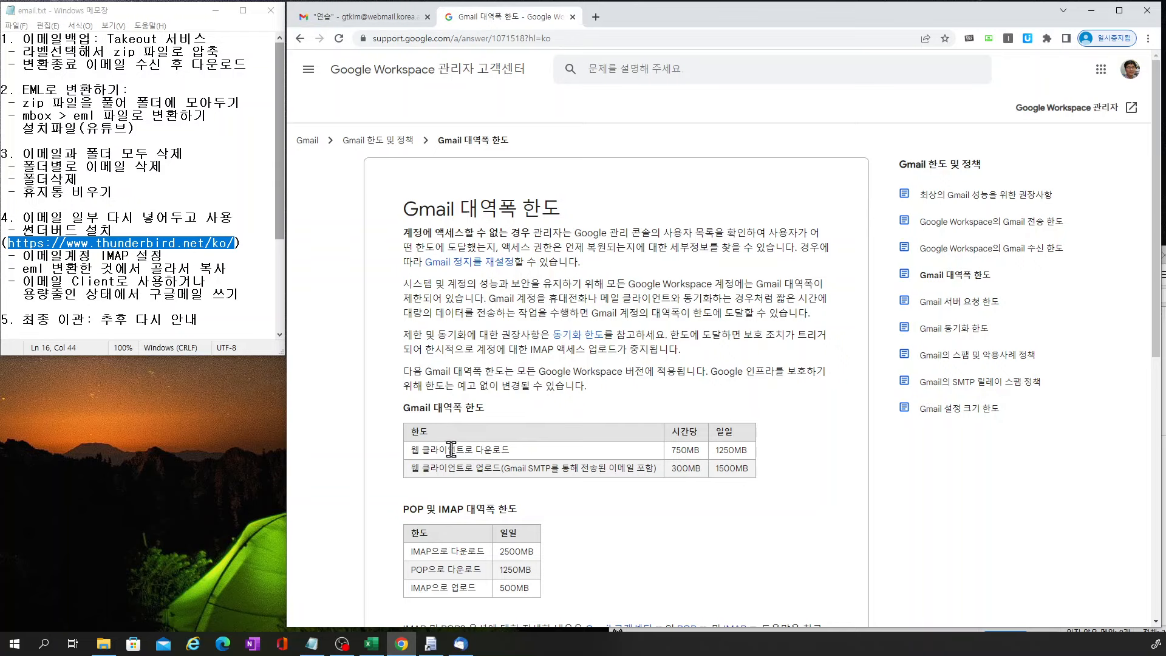
Scroll to the POP and IMAP bandwidth table, then bring Thunderbird's 연습 folder forward
scroll(539, 439, "down", 1)
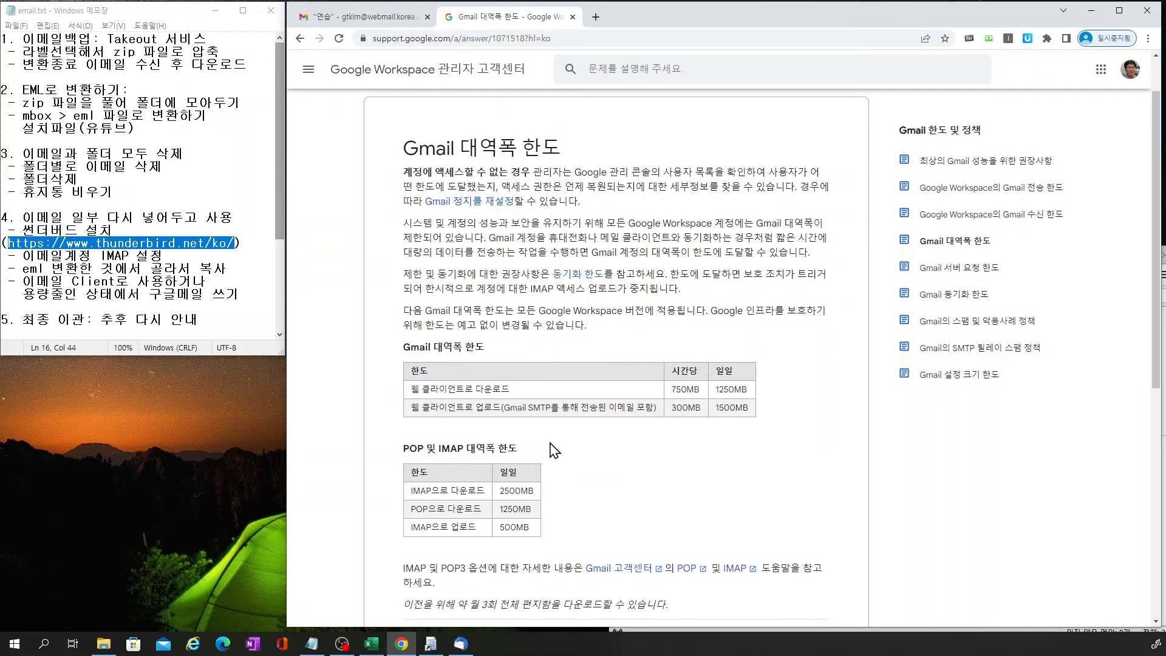
scroll(551, 452, "down", 1)
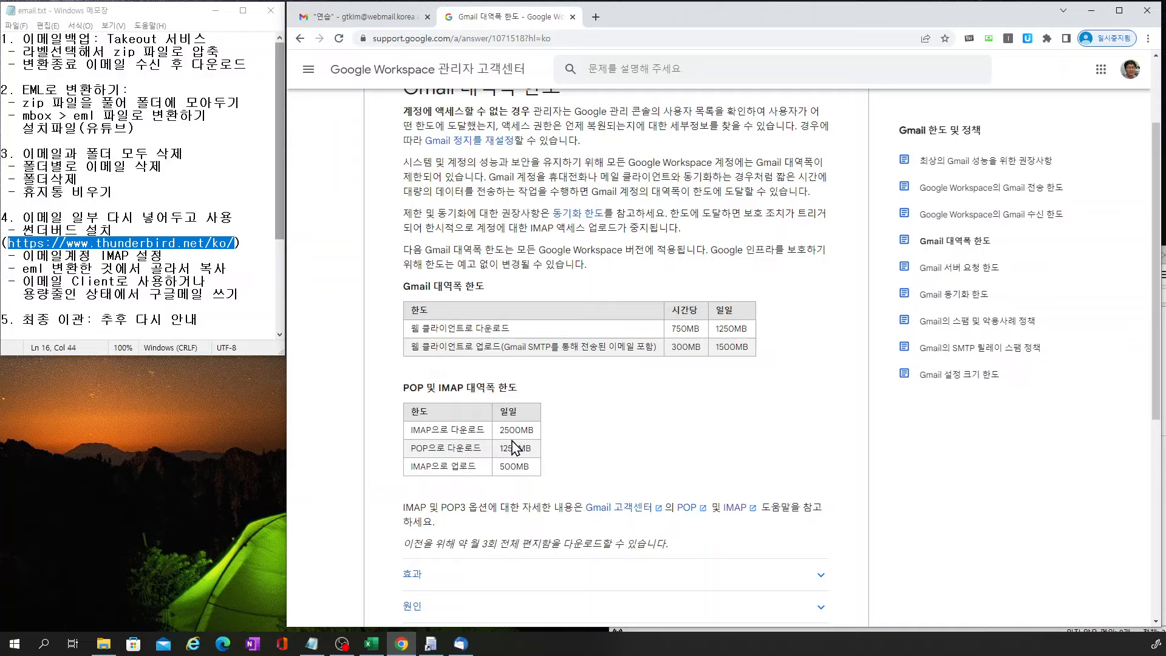
left_click(460, 643)
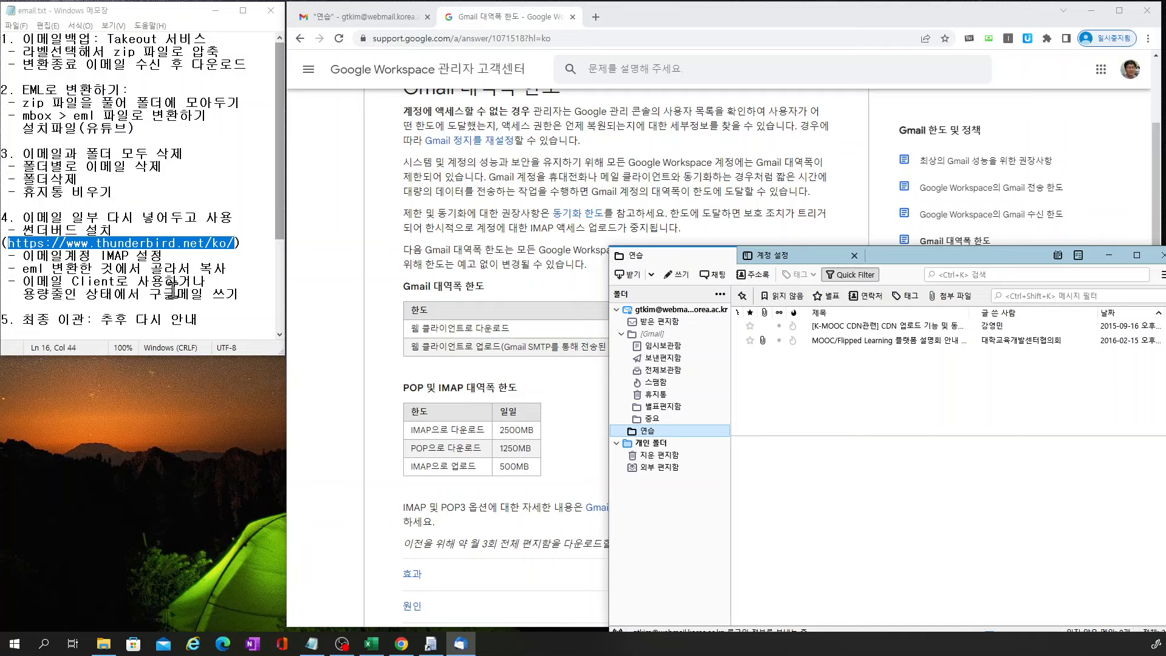
Highlight outline lines in the notes, including the step about using Gmail with less storage
left_click_drag(249, 297, 3, 41)
left_click(51, 51)
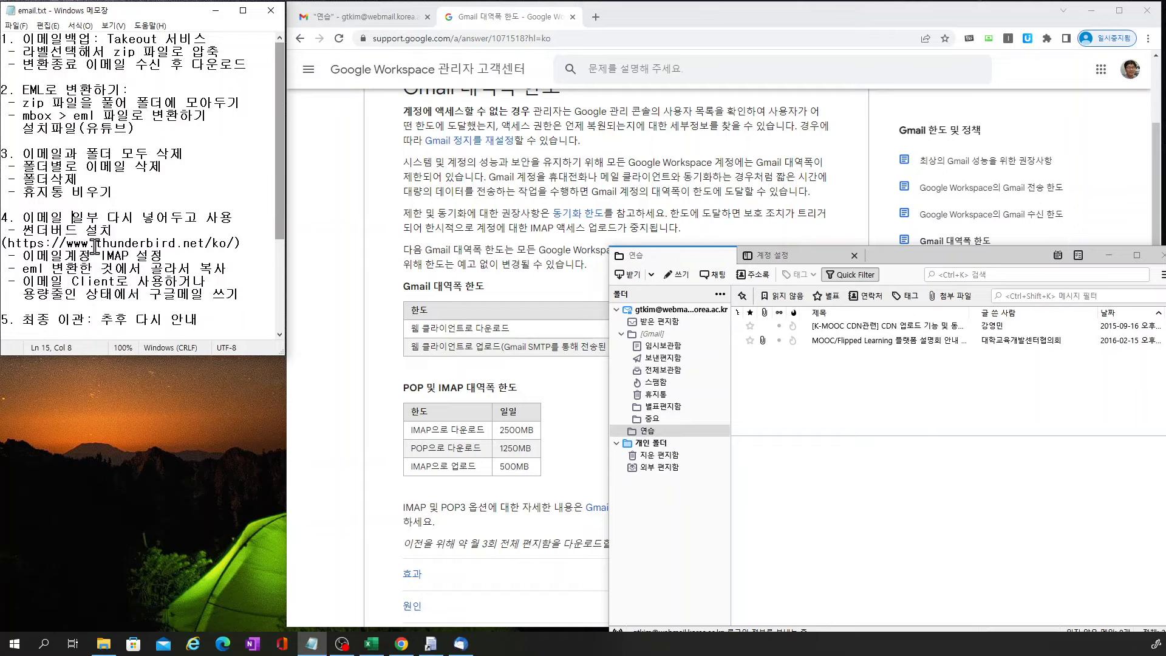
left_click_drag(235, 296, 38, 293)
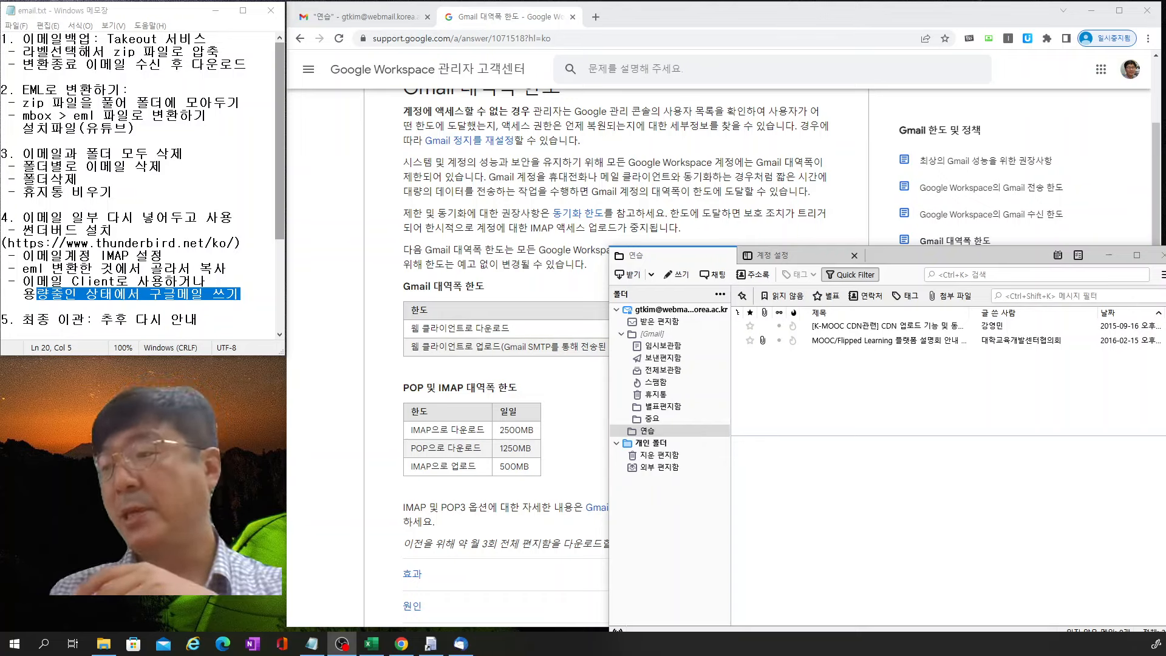
left_click(431, 645)
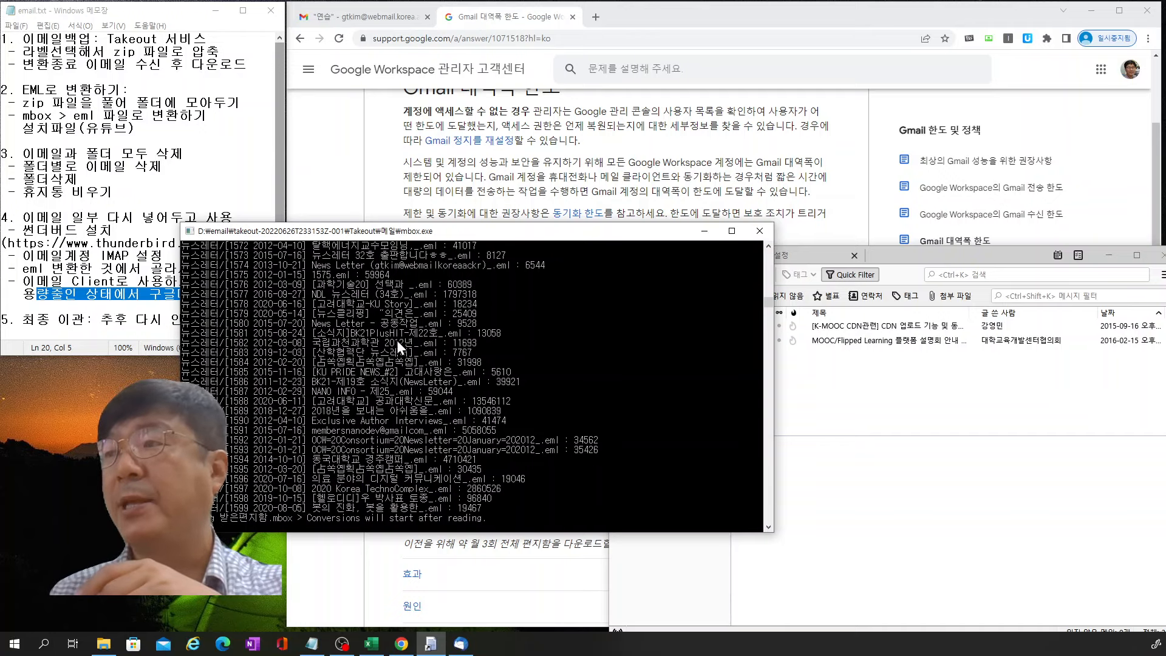
left_click(703, 232)
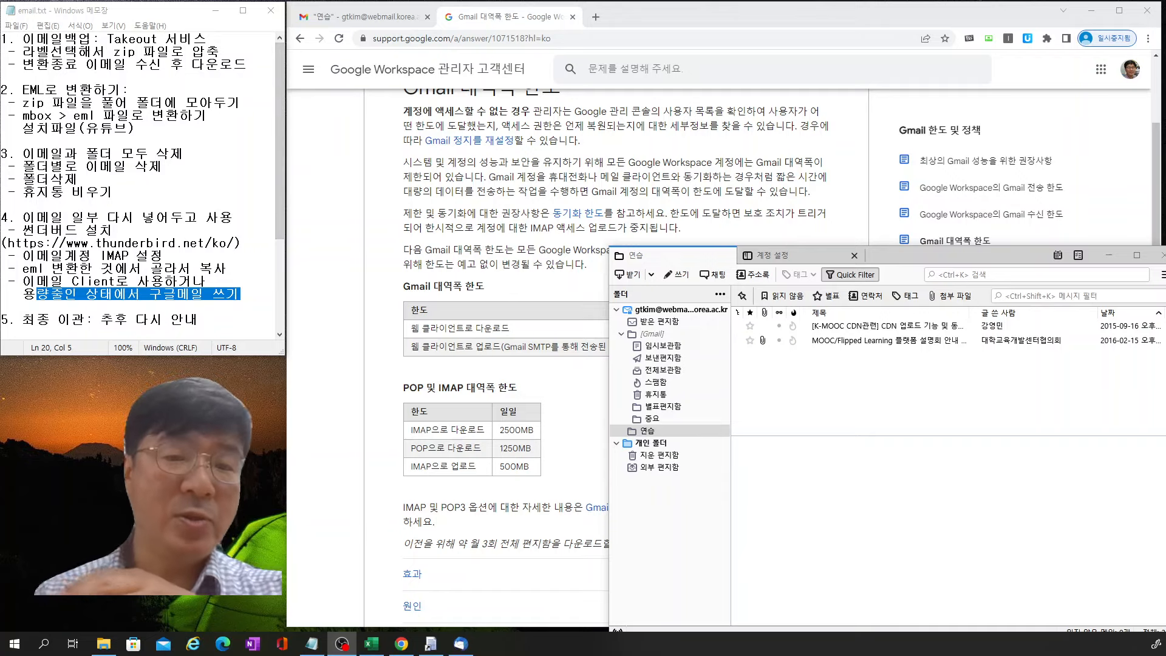